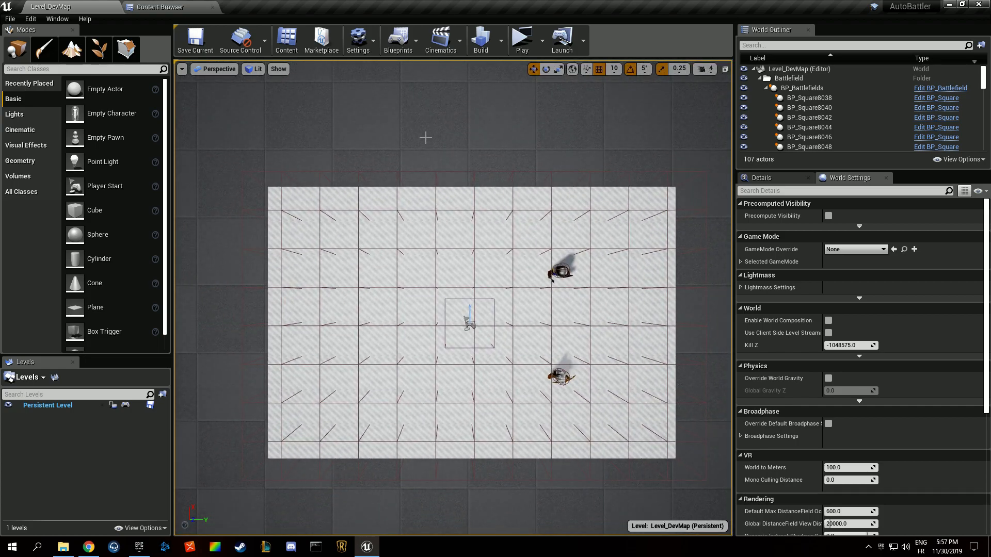
Open the Level_OutgameMenu map from the Maps folder and run a brief play test of it
{"action": "right_click_drag", "start_coordinate": [413, 113], "coordinate": [389, 120]}
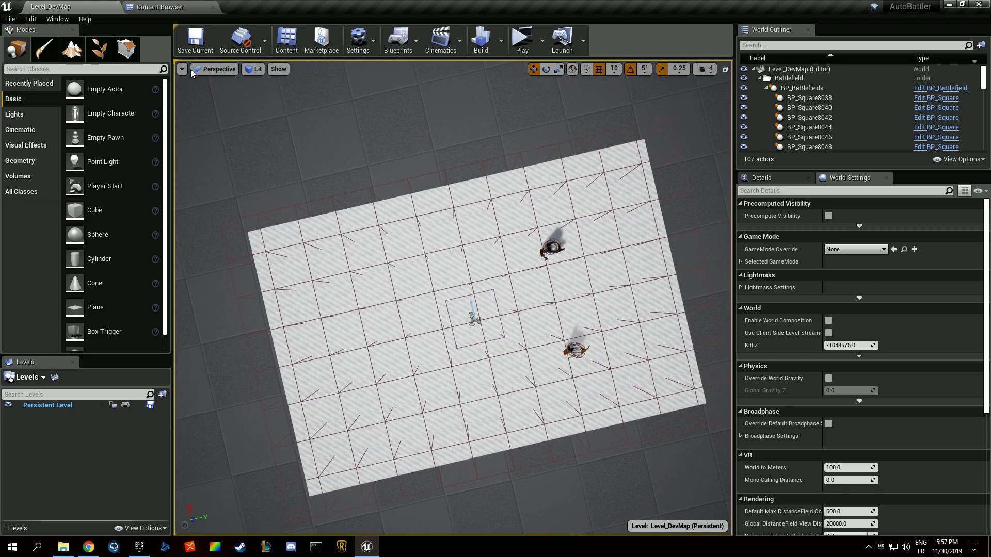
{"action": "left_click", "coordinate": [287, 41]}
{"action": "left_click", "coordinate": [65, 180]}
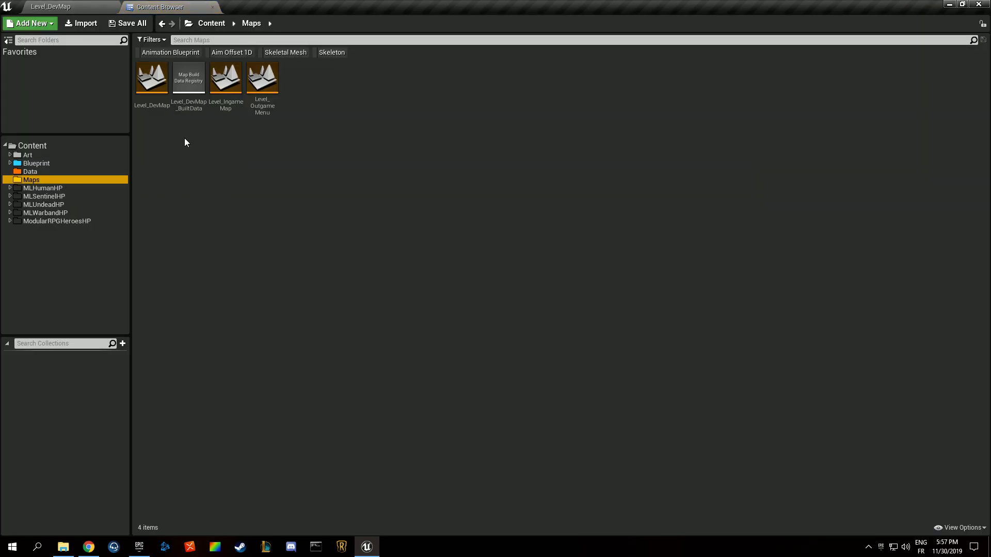
{"action": "double_click", "coordinate": [262, 88]}
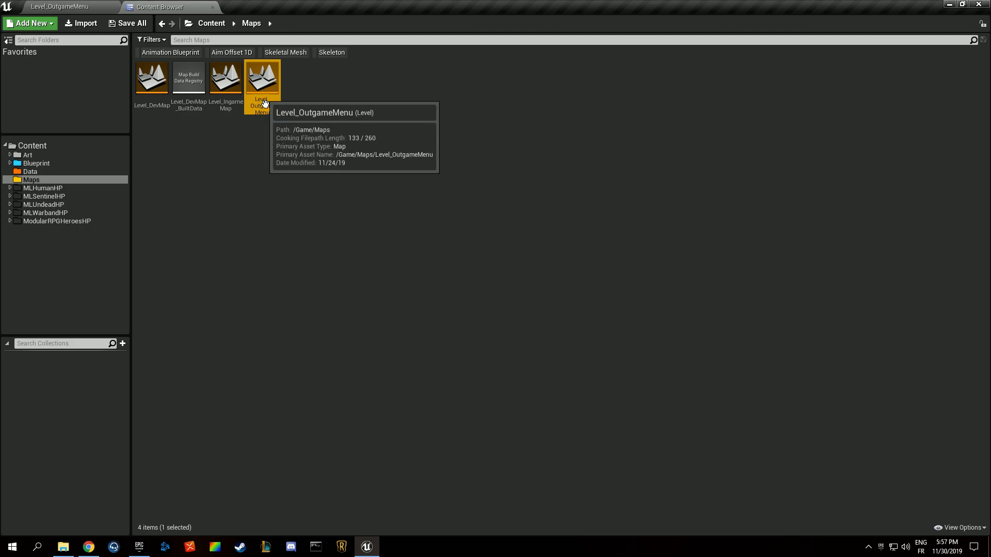
{"action": "left_click", "coordinate": [85, 6]}
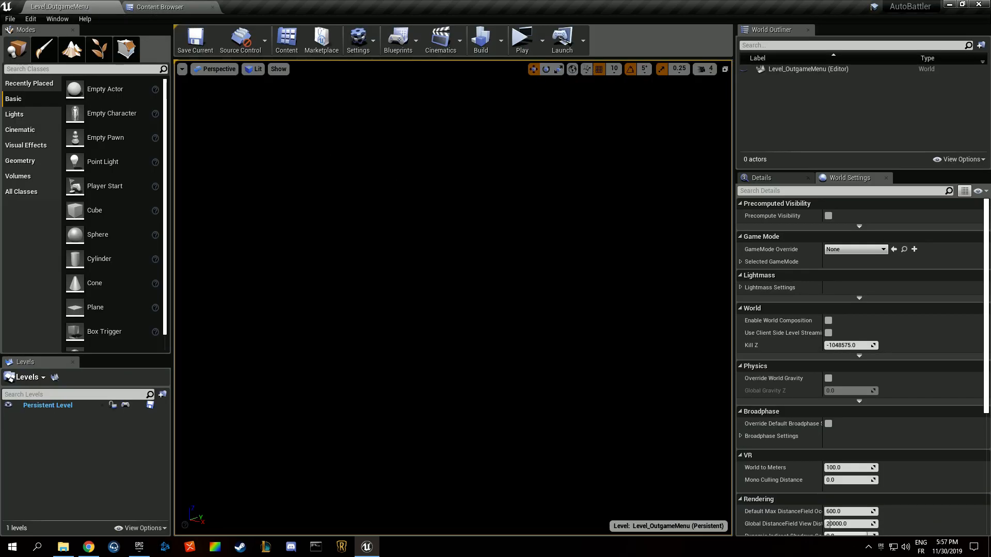
{"action": "left_click", "coordinate": [522, 38]}
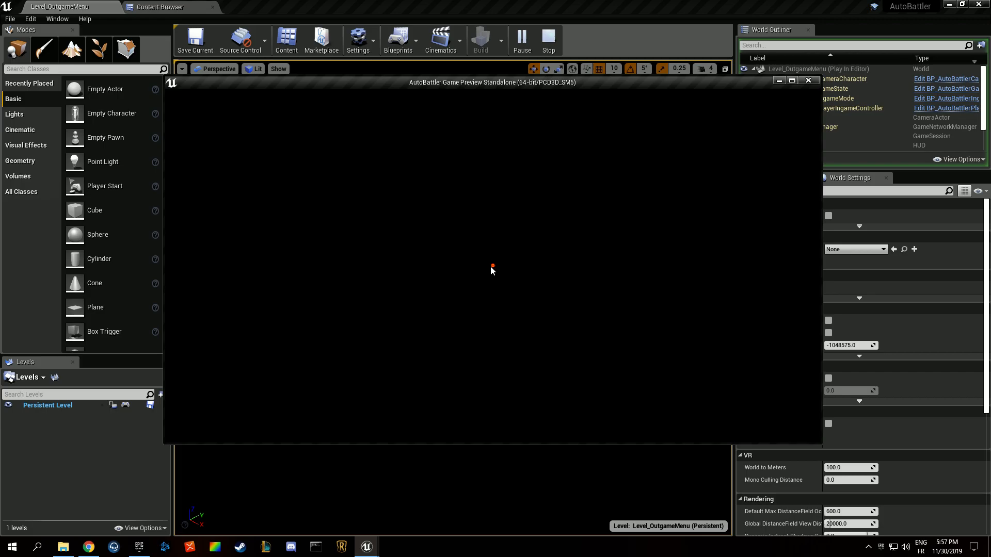
{"action": "key", "text": "Escape"}
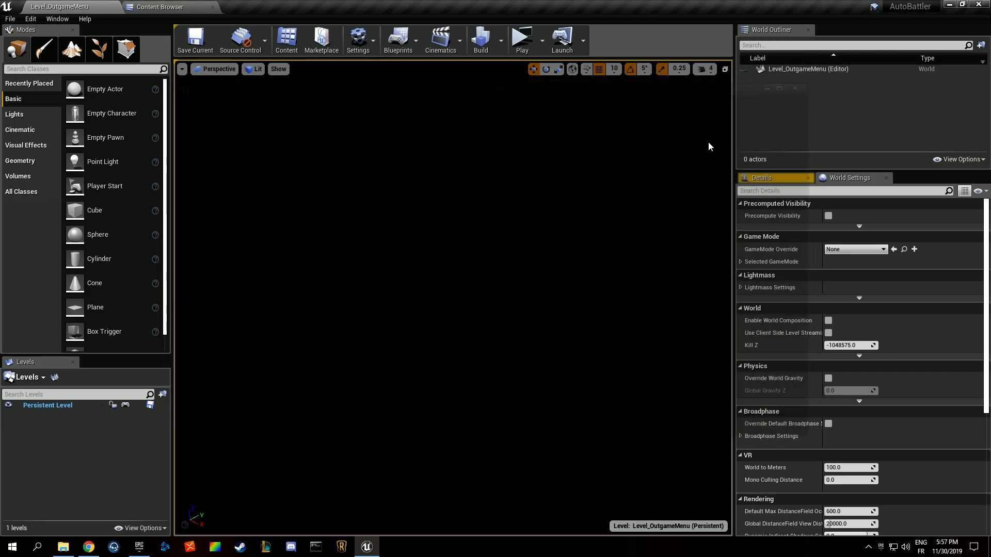
Set the level's GameMode Override to BP_AutoBattlerOutgameMode in the world settings
{"action": "left_click", "coordinate": [756, 180]}
{"action": "left_click", "coordinate": [829, 182]}
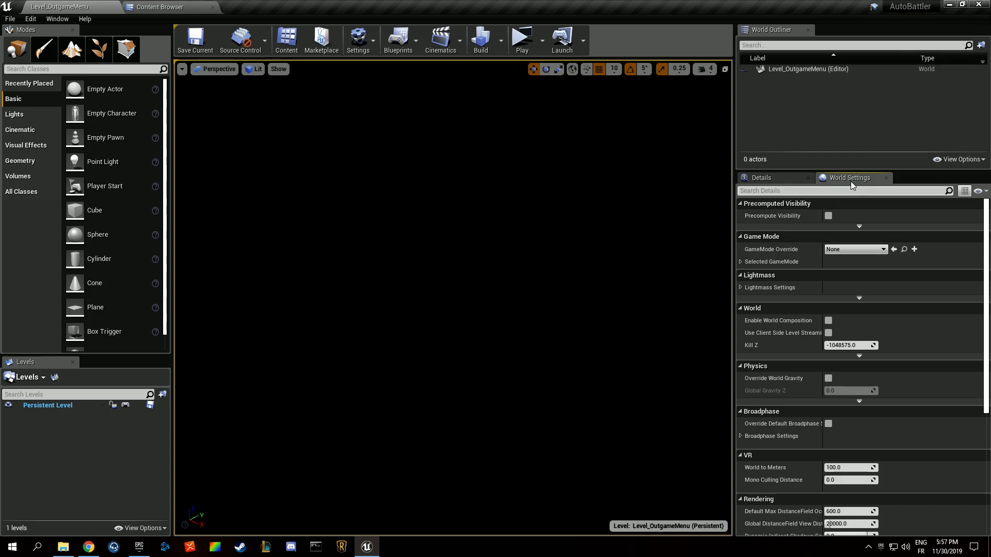
{"action": "left_click", "coordinate": [852, 249]}
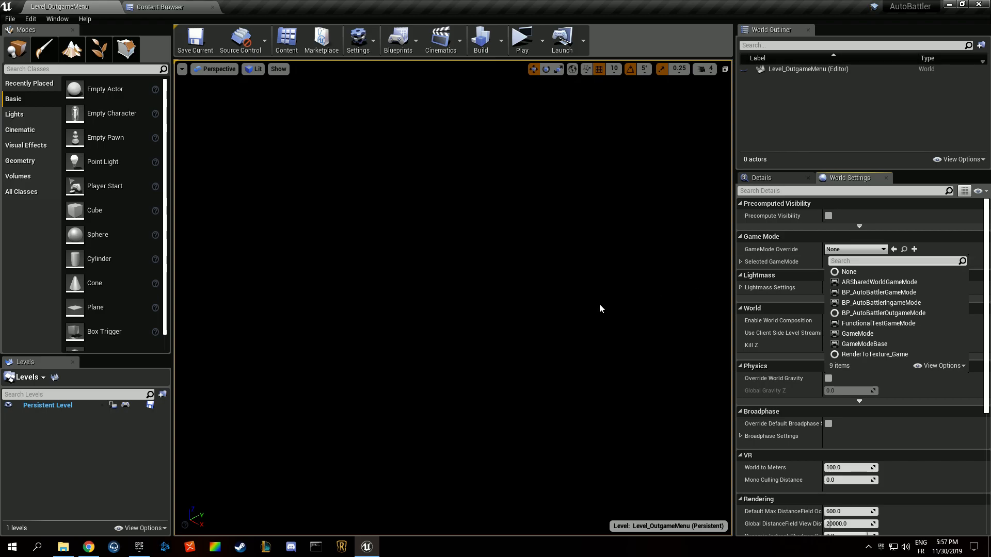
{"action": "left_click", "coordinate": [877, 312]}
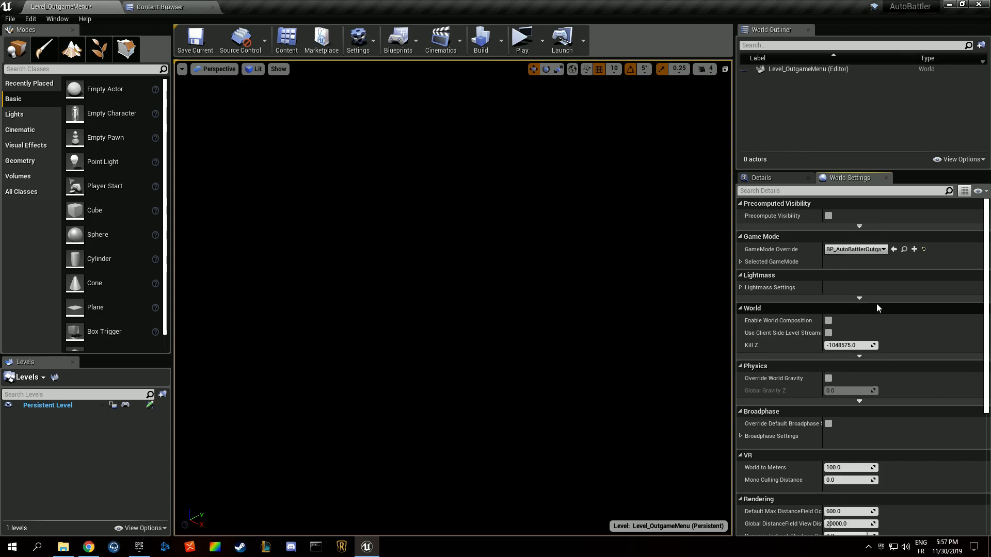
Open the BP_AutoBattlerOutgameMode blueprint, set its Default Pawn Class to None, and save all changes
{"action": "left_click", "coordinate": [904, 250]}
{"action": "double_click", "coordinate": [313, 93]}
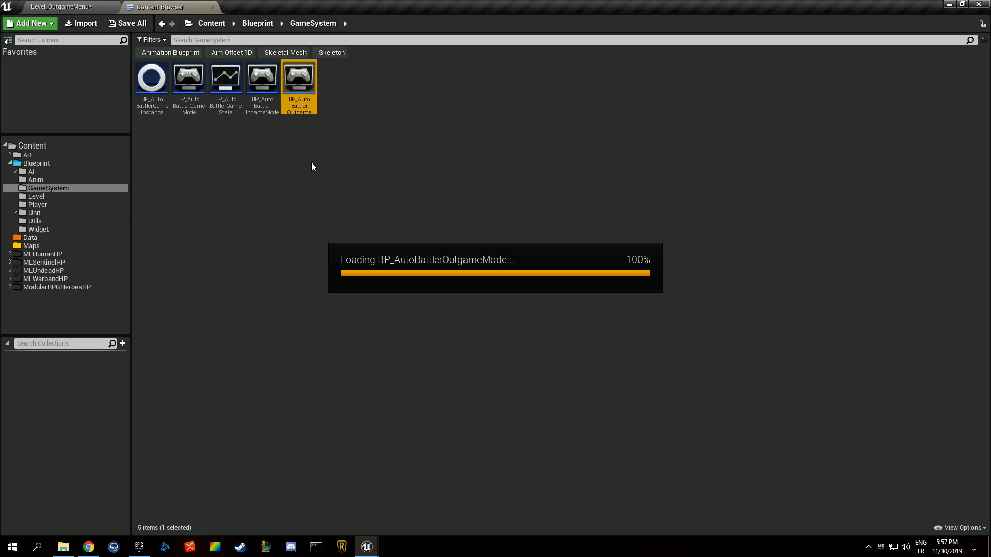
{"action": "key", "text": "ctrl+shift+s"}
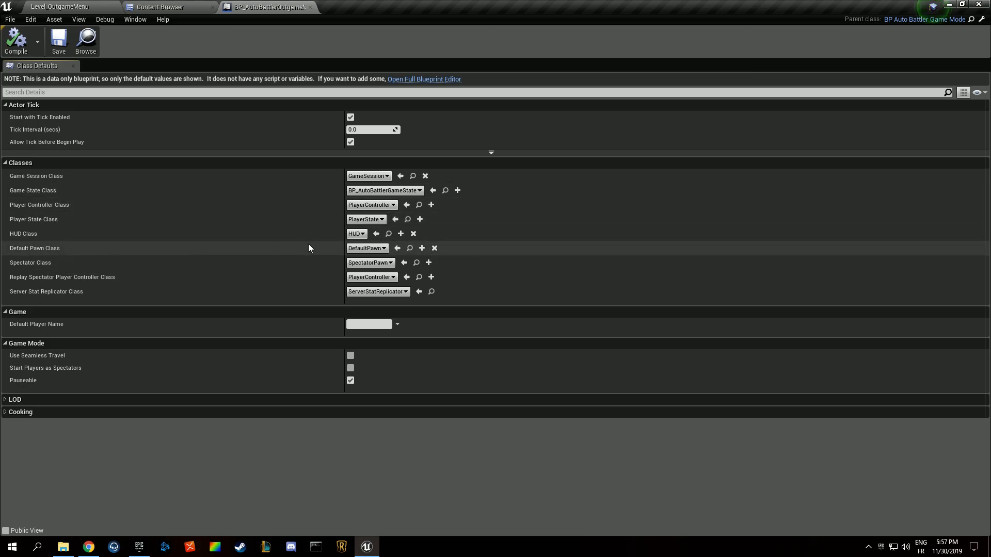
{"action": "left_click", "coordinate": [366, 248]}
{"action": "left_click", "coordinate": [370, 272]}
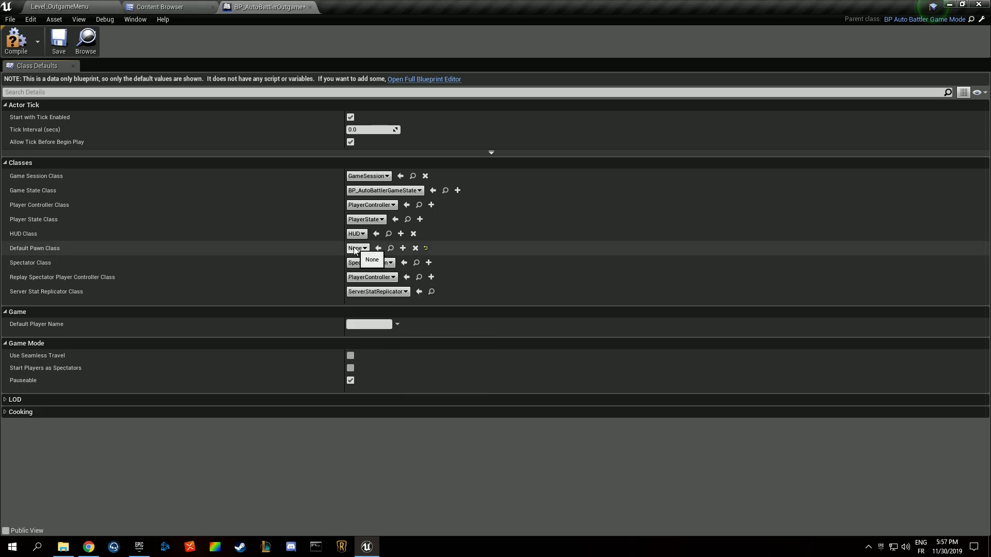
{"action": "left_click", "coordinate": [57, 41]}
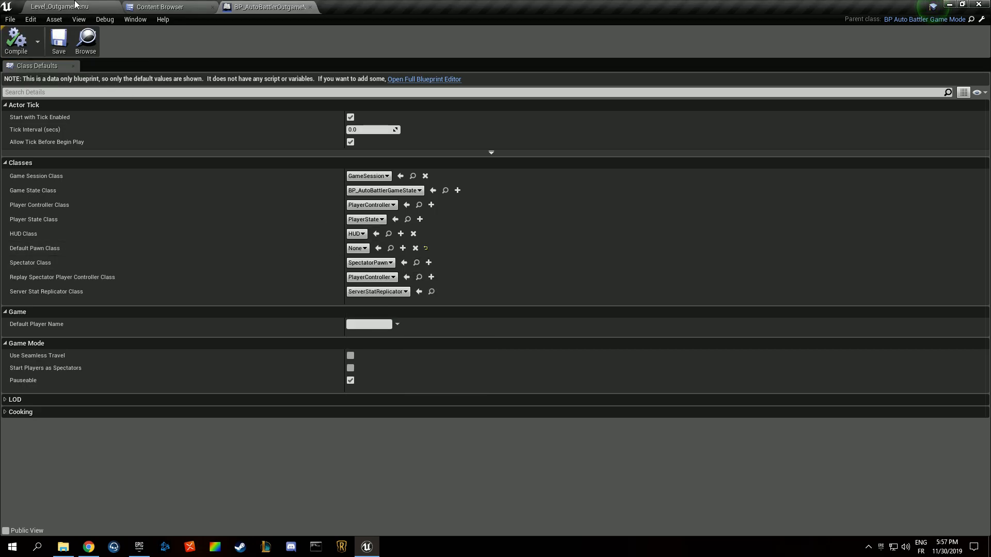
Play-test Level_OutgameMenu and check which actors, including the player controller, are spawned in the World Outliner
{"action": "left_click", "coordinate": [74, 6]}
{"action": "left_click", "coordinate": [522, 40]}
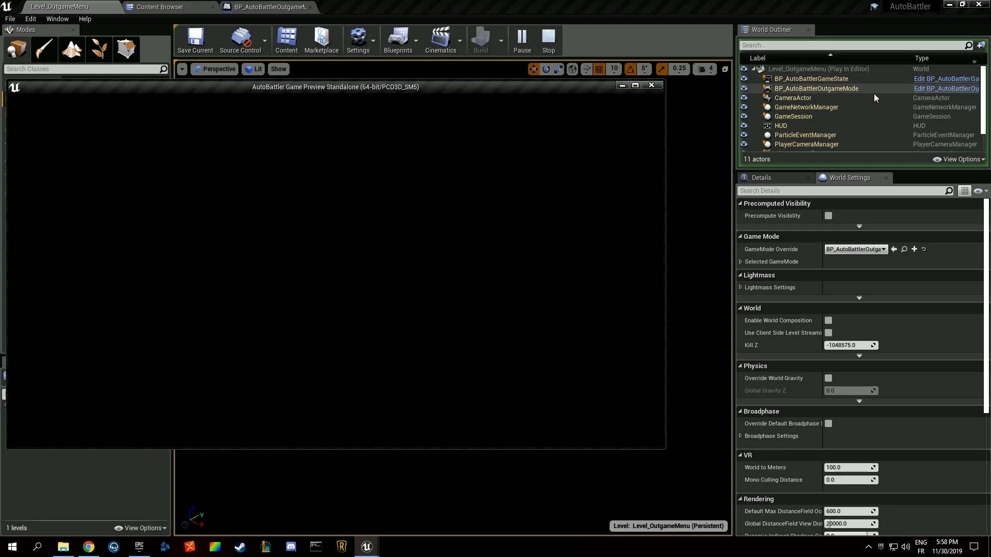
{"action": "scroll", "coordinate": [832, 117], "scroll_direction": "down", "scroll_amount": 2}
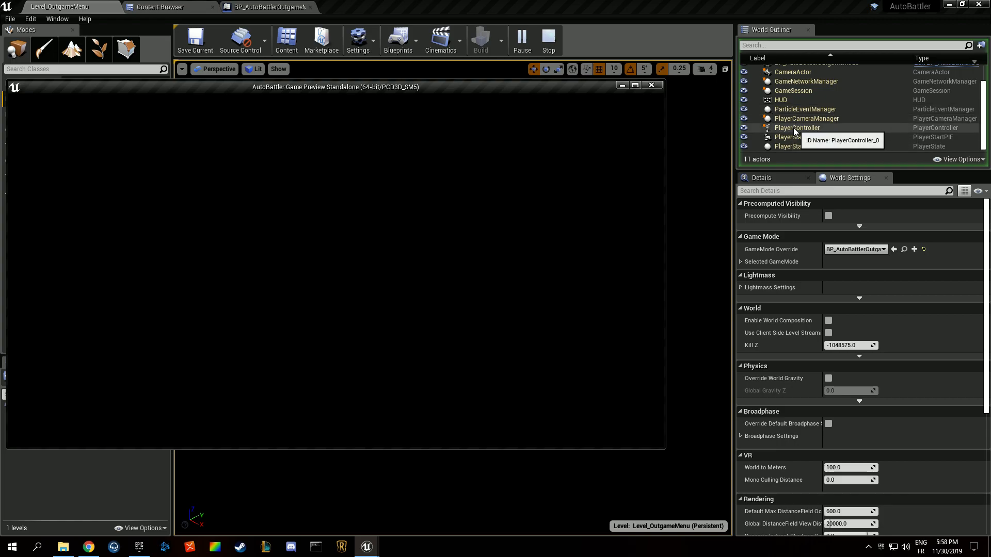
{"action": "left_click", "coordinate": [652, 86]}
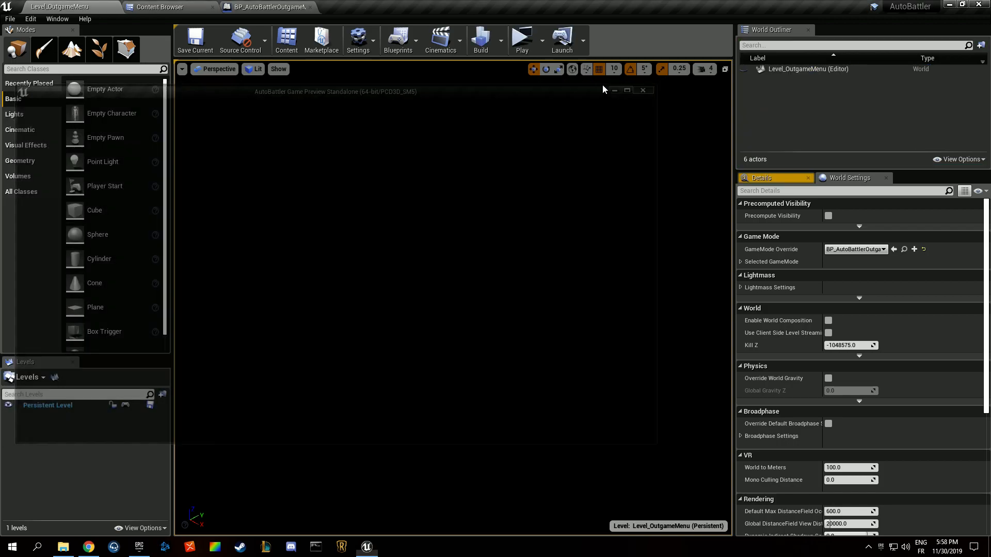
Set the outgame mode's Player Controller Class to BP_AutoBattlerPlayerOutgameController and save the blueprint
{"action": "left_click", "coordinate": [266, 6]}
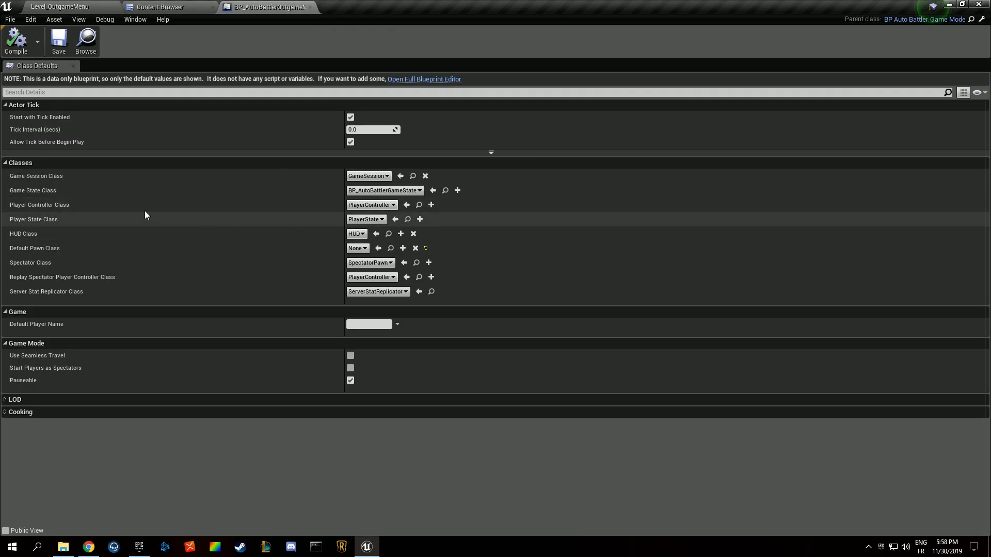
{"action": "left_click", "coordinate": [371, 205]}
{"action": "left_click", "coordinate": [444, 258]}
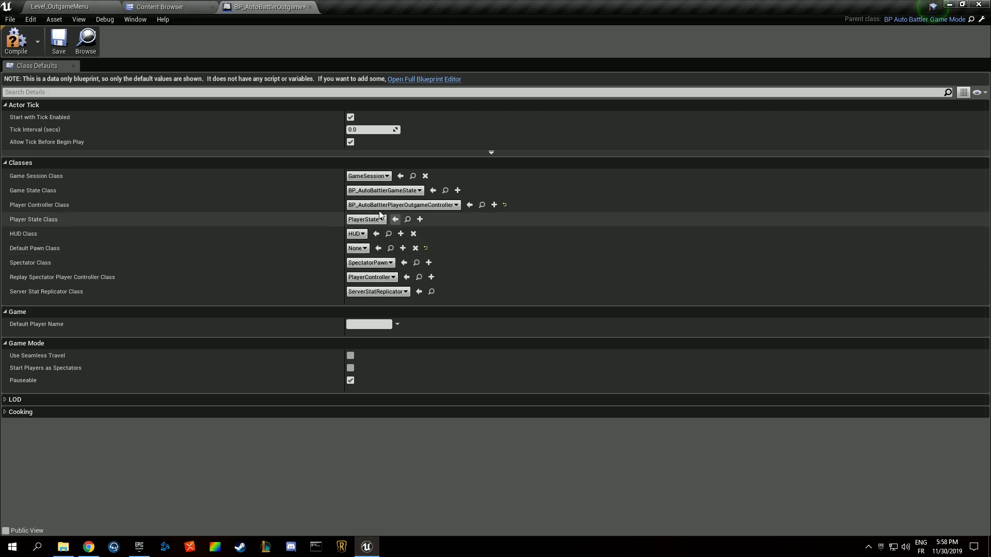
{"action": "left_click", "coordinate": [59, 46]}
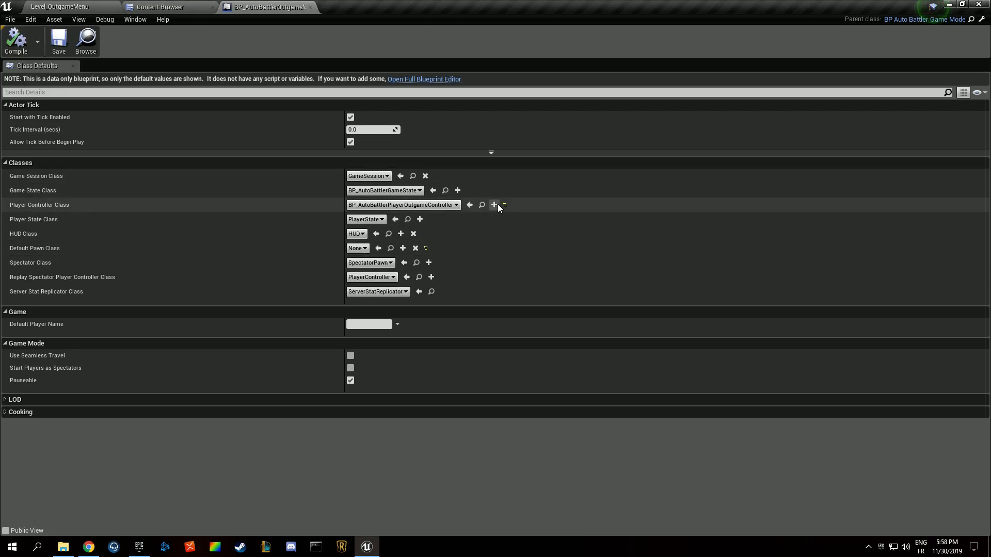
Open BP_AutoBattlerPlayerOutgameController in the full Blueprint editor, add an unconnected Branch node to the Event Graph, and compile
{"action": "left_click", "coordinate": [481, 205]}
{"action": "double_click", "coordinate": [263, 83]}
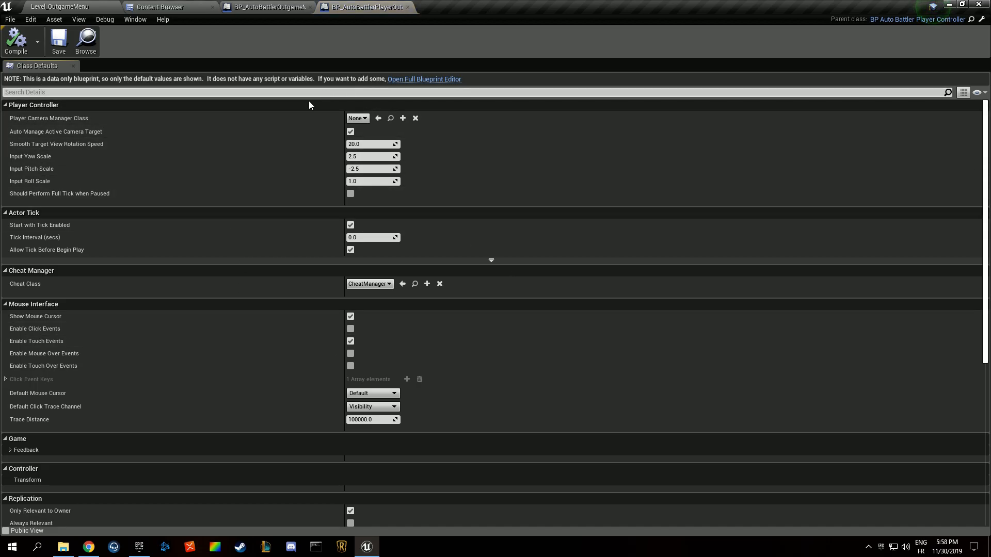
{"action": "left_click", "coordinate": [413, 80]}
{"action": "right_click_drag", "start_coordinate": [297, 195], "coordinate": [303, 222]}
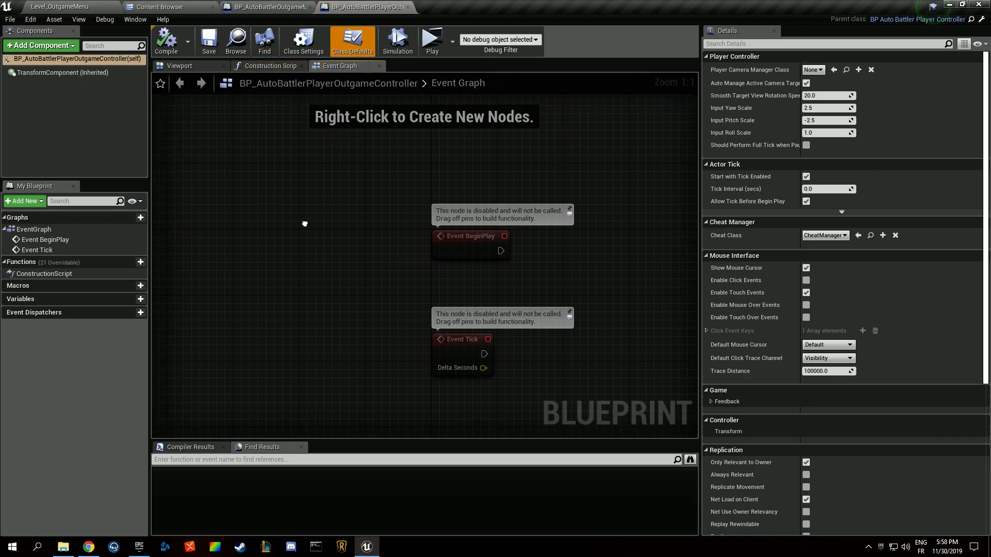
{"action": "key", "text": "b"}
{"action": "left_click", "coordinate": [247, 201]}
{"action": "left_click", "coordinate": [169, 41]}
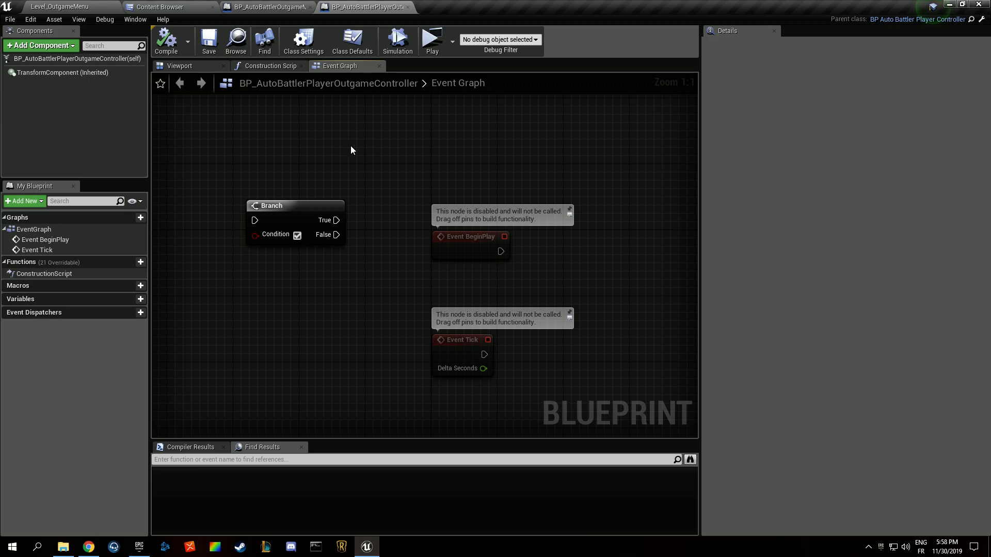
Review the outgame controller's class defaults and open its parent blueprint, BP_AutoBattlerPlayerController
{"action": "left_click", "coordinate": [355, 50]}
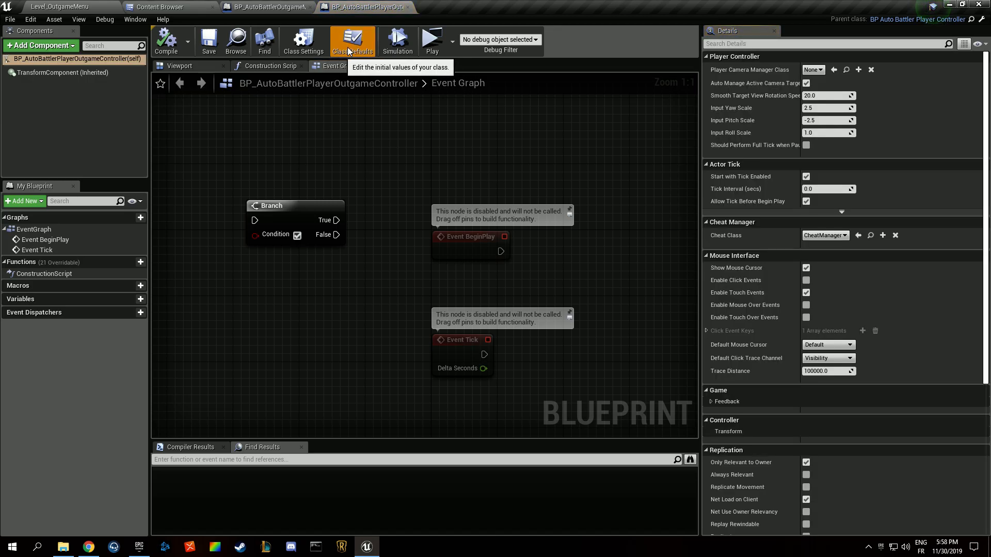
{"action": "scroll", "coordinate": [745, 229], "scroll_direction": "down", "scroll_amount": 5}
{"action": "scroll", "coordinate": [747, 228], "scroll_direction": "up", "scroll_amount": 5}
{"action": "left_click", "coordinate": [981, 19]}
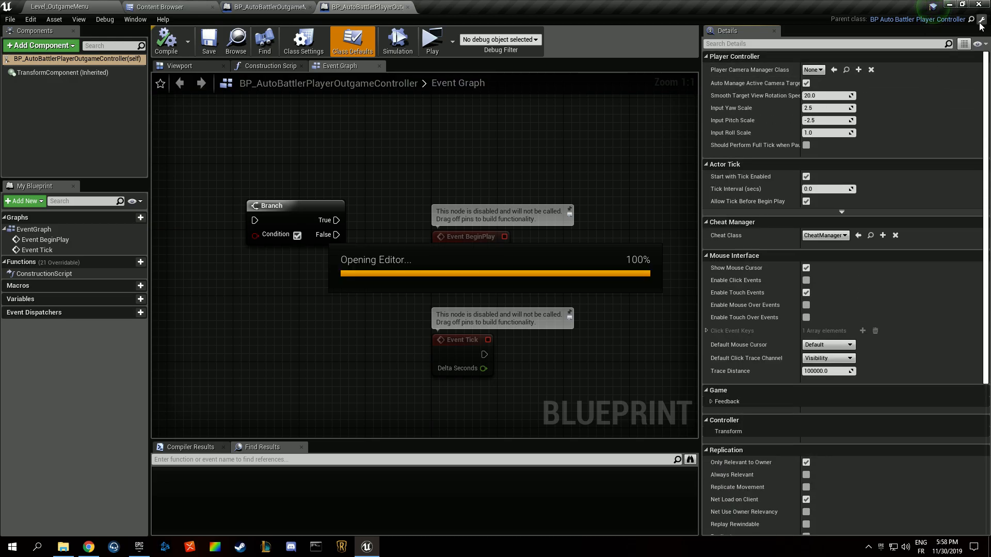
Shift the O key event row, including Flip Flop and both Set Global Time Dilation nodes, to align under the P event
{"action": "scroll", "coordinate": [546, 169], "scroll_direction": "down", "scroll_amount": 3}
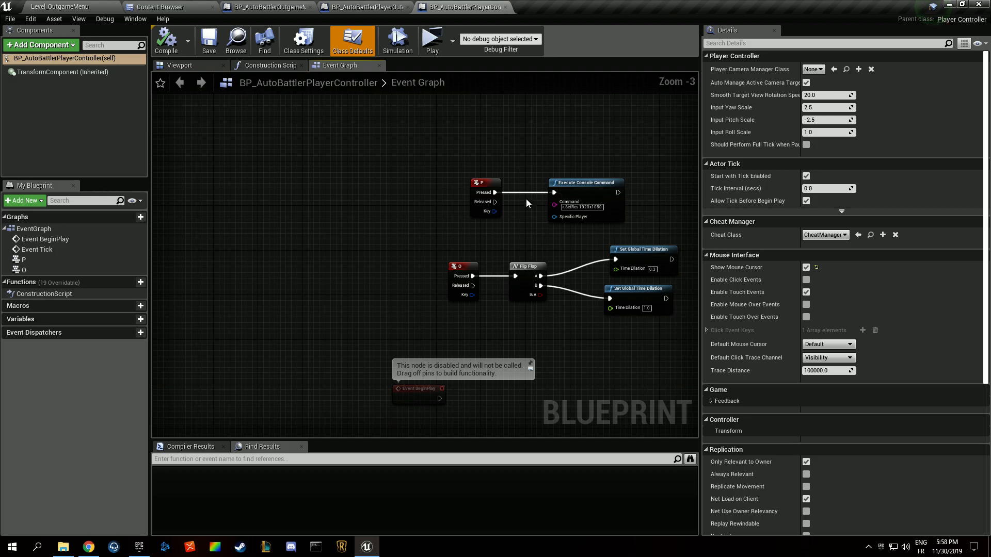
{"action": "scroll", "coordinate": [526, 201], "scroll_direction": "down", "scroll_amount": 3}
{"action": "scroll", "coordinate": [527, 240], "scroll_direction": "up", "scroll_amount": 4}
{"action": "right_click_drag", "start_coordinate": [487, 225], "coordinate": [353, 268]}
{"action": "left_click_drag", "start_coordinate": [281, 195], "coordinate": [515, 273]}
{"action": "left_click_drag", "start_coordinate": [515, 264], "coordinate": [540, 264]}
{"action": "left_click", "coordinate": [388, 208]}
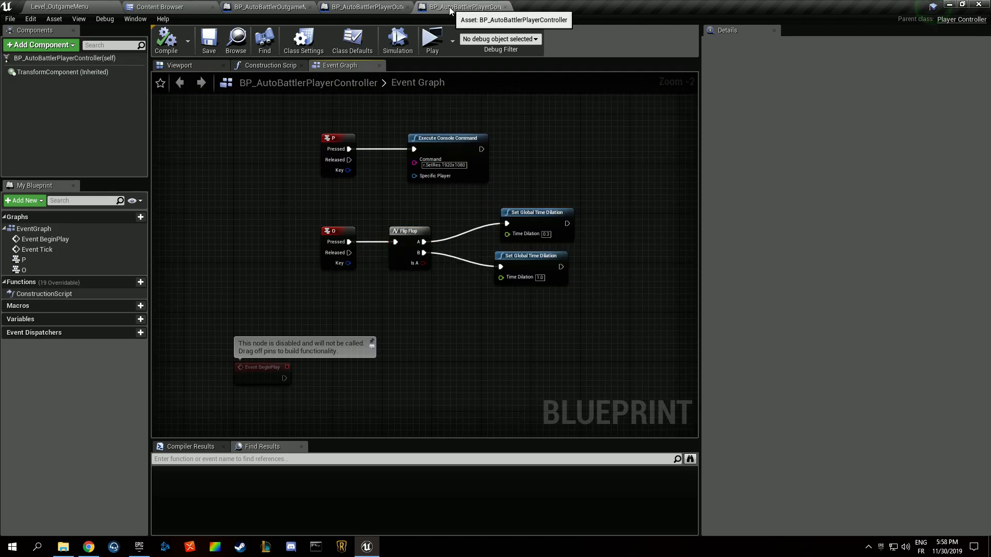
Reorder the open blueprints so BP_AutoBattlerPlayerController comes before the outgame controller, and run a play test from the parent blueprint
{"action": "left_click_drag", "start_coordinate": [395, 4], "coordinate": [484, 4]}
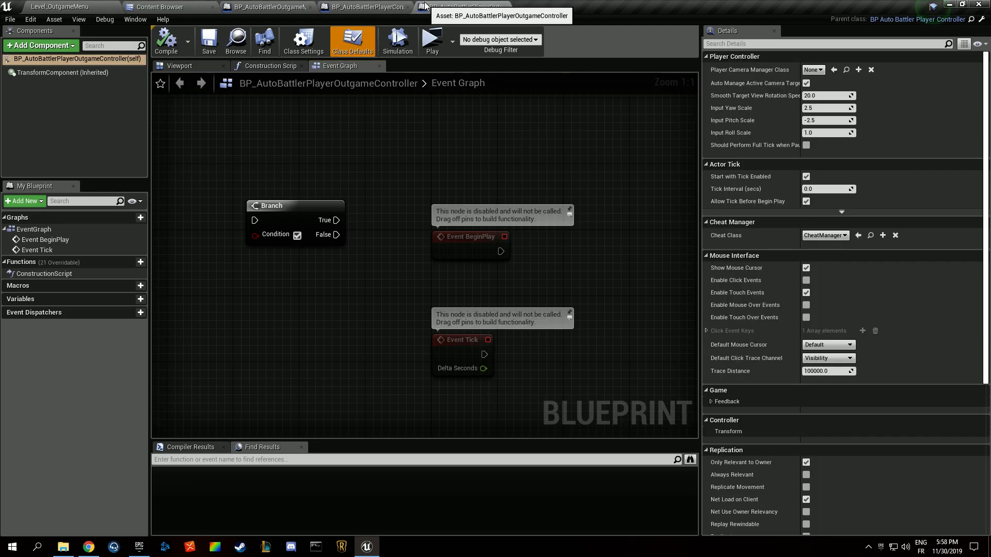
{"action": "left_click", "coordinate": [355, 5]}
{"action": "left_click_drag", "start_coordinate": [267, 104], "coordinate": [611, 299]}
{"action": "left_click", "coordinate": [543, 126]}
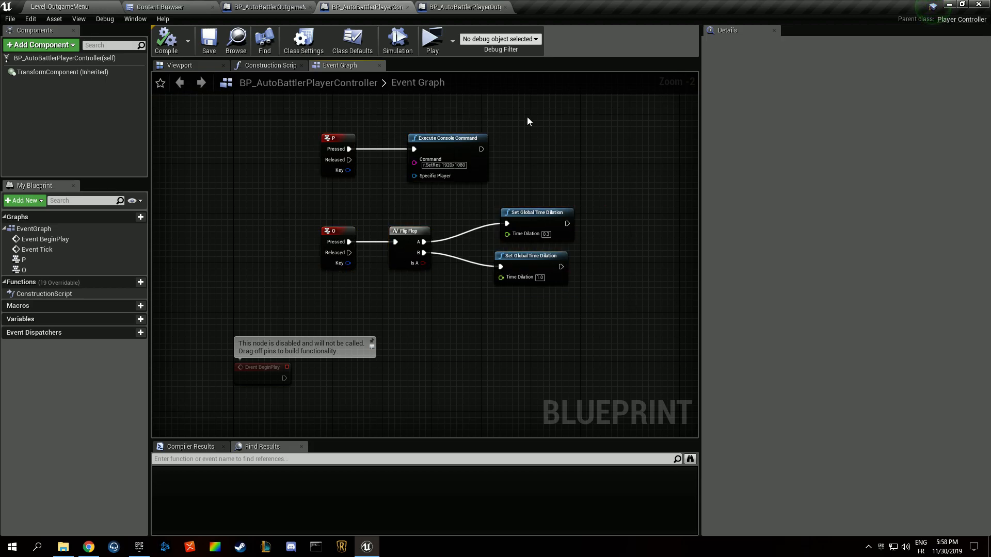
{"action": "left_click", "coordinate": [430, 54]}
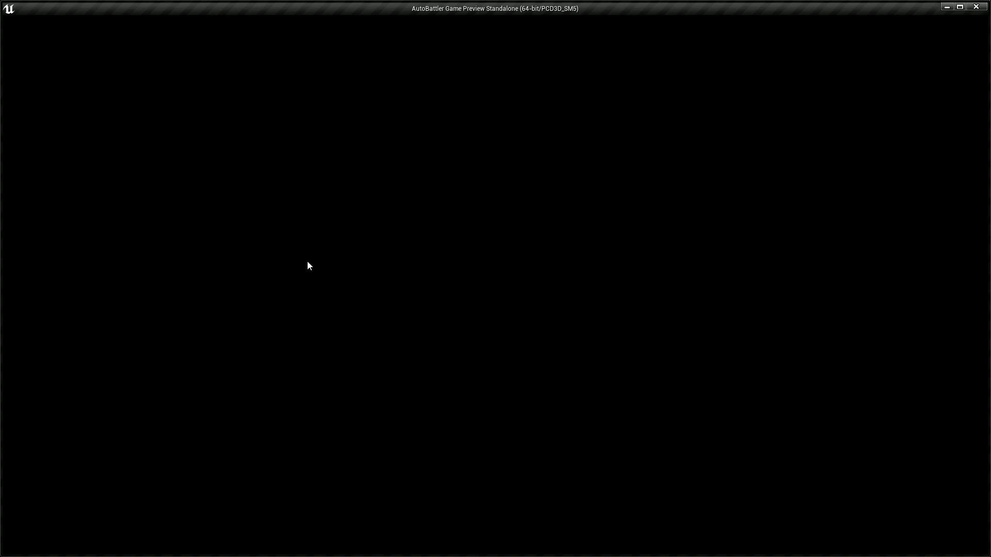
{"action": "key", "text": "Escape"}
Nudge the two Set Global Time Dilation nodes slightly closer to the Flip Flop node
{"action": "right_click_drag", "start_coordinate": [241, 107], "coordinate": [257, 150]}
{"action": "left_click_drag", "start_coordinate": [256, 151], "coordinate": [577, 314]}
{"action": "left_click", "coordinate": [542, 244]}
{"action": "left_click_drag", "start_coordinate": [548, 266], "coordinate": [531, 267]}
{"action": "left_click_drag", "start_coordinate": [544, 312], "coordinate": [537, 312]}
{"action": "left_click", "coordinate": [540, 218]}
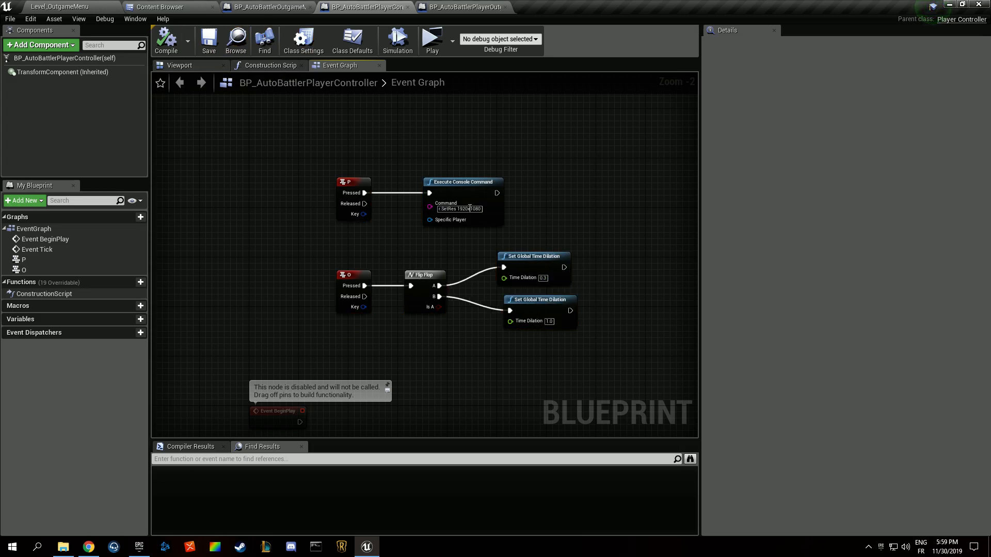
Return to Level_OutgameMenu and play-test it repeatedly, switching the game preview to full-screen size and stopping each run
{"action": "left_click", "coordinate": [459, 7]}
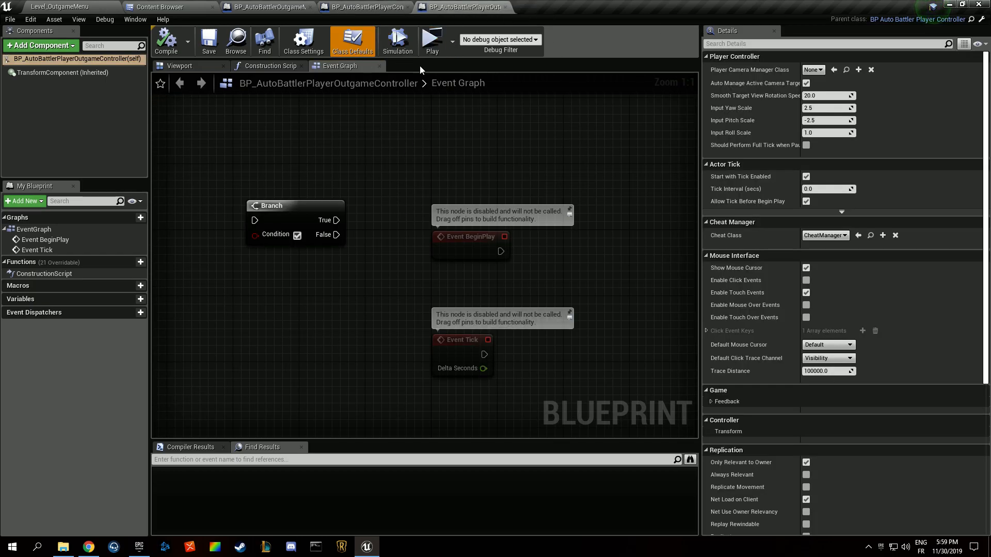
{"action": "left_click", "coordinate": [160, 7]}
{"action": "left_click", "coordinate": [69, 6]}
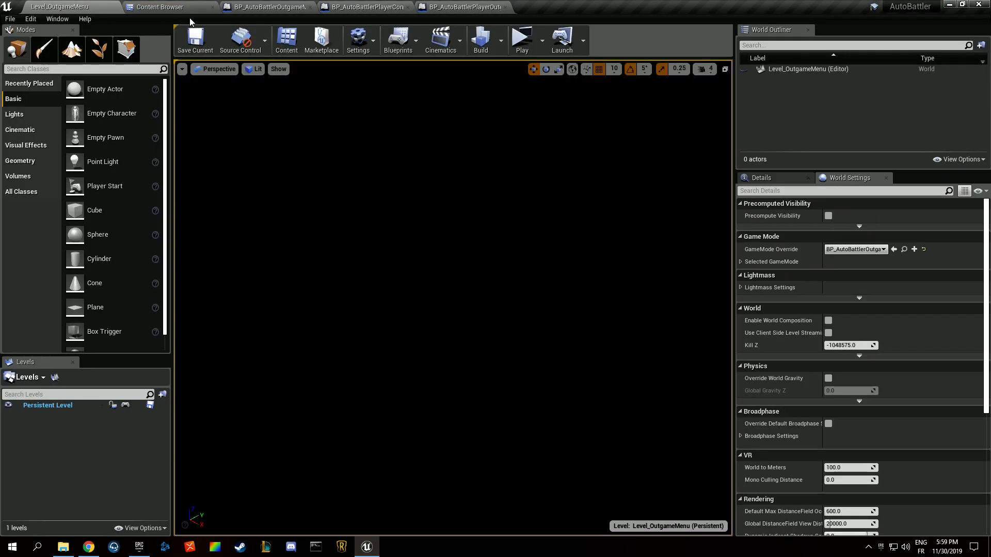
{"action": "left_click", "coordinate": [522, 39]}
{"action": "key", "text": "F11"}
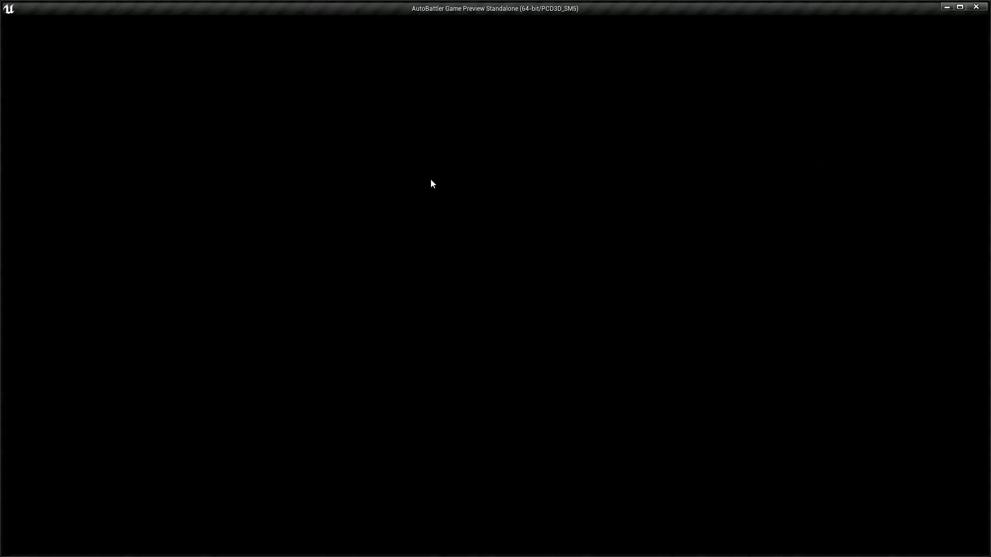
{"action": "key", "text": "Escape"}
{"action": "left_click", "coordinate": [521, 41]}
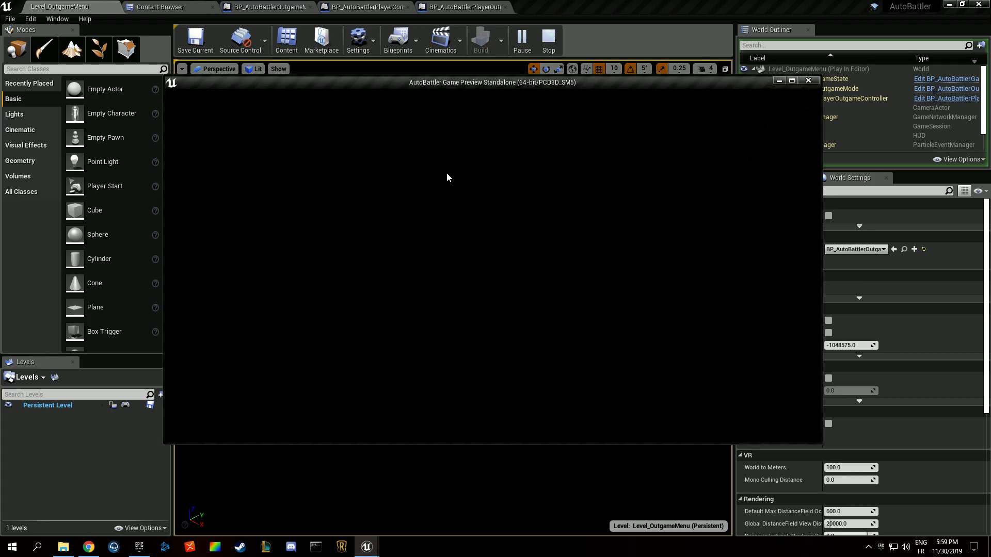
{"action": "key", "text": "Escape"}
{"action": "left_click", "coordinate": [522, 42]}
{"action": "key", "text": "F11"}
{"action": "key", "text": "Escape"}
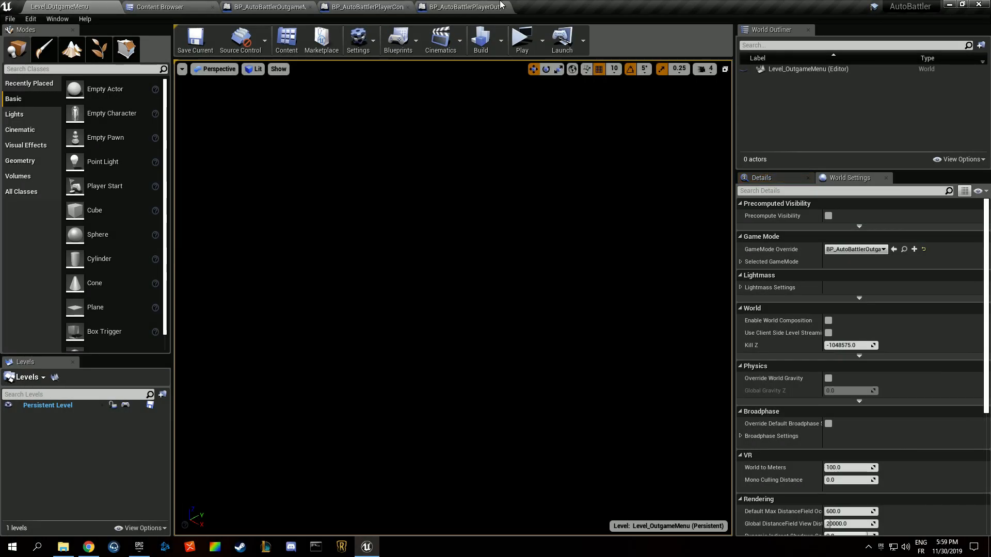
Open the BP_AutoBattlerPlayerIngameController blueprint from the Blueprint/Player folder
{"action": "left_click", "coordinate": [461, 7]}
{"action": "left_click", "coordinate": [269, 7]}
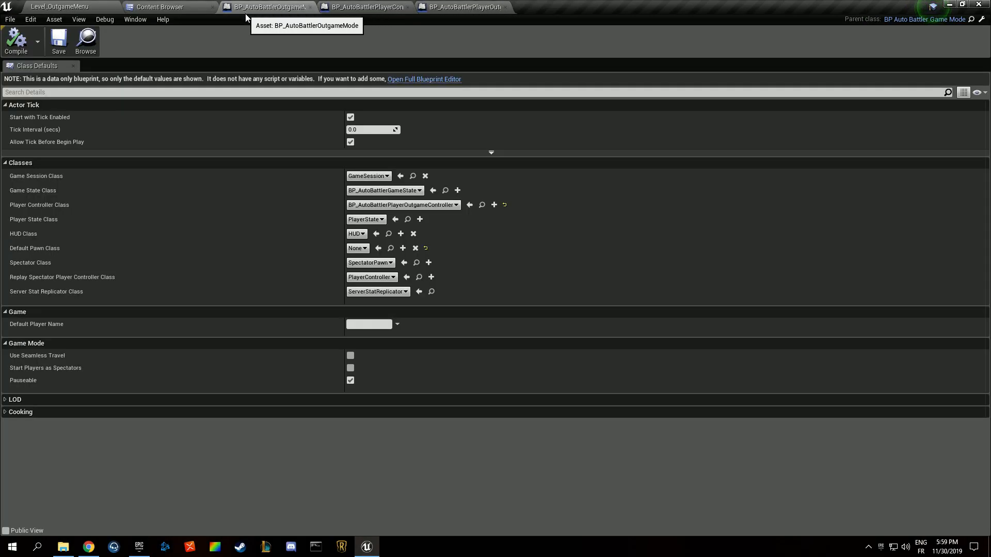
{"action": "left_click", "coordinate": [367, 7]}
{"action": "left_click", "coordinate": [233, 46]}
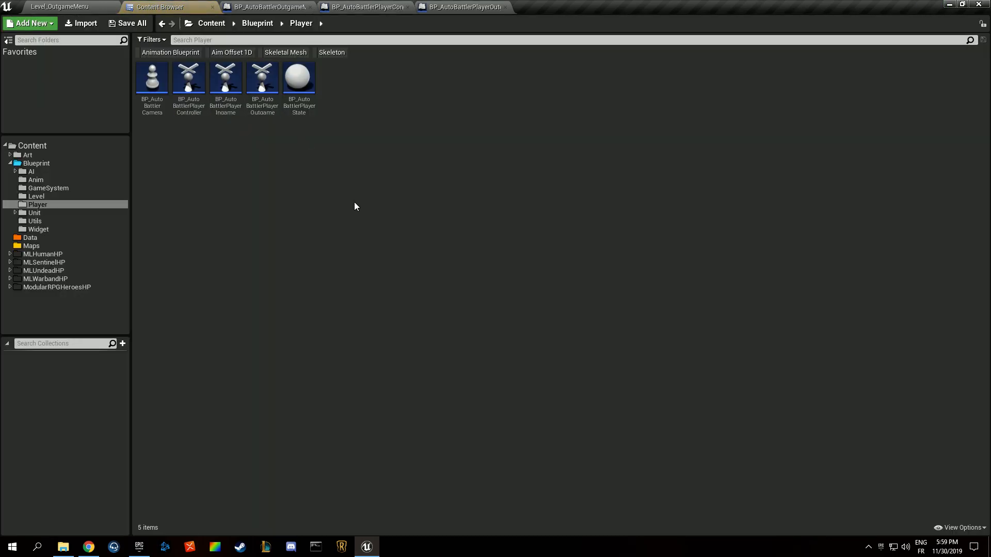
{"action": "double_click", "coordinate": [226, 78]}
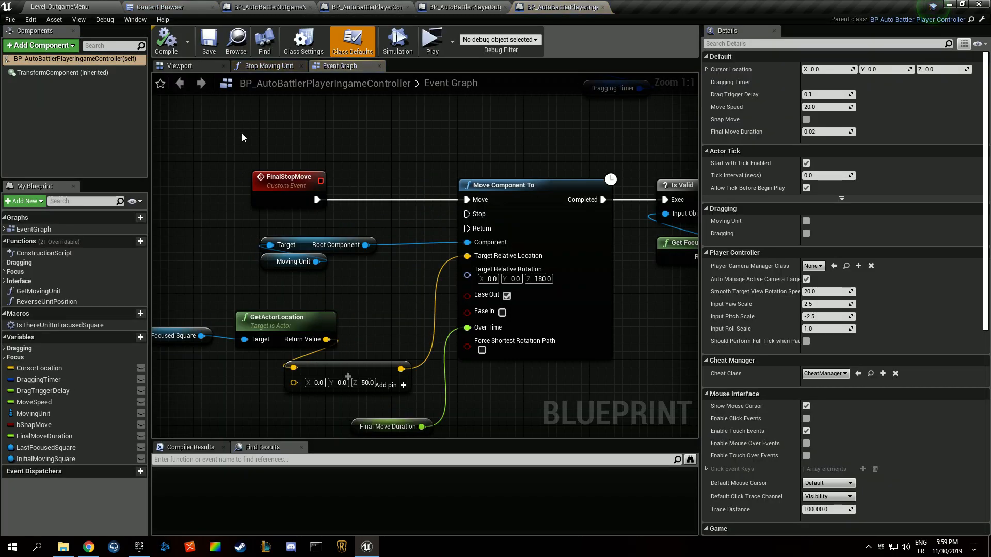
Find Event BeginPlay in the ingame controller's event graph and open the Create Ingame HUD function it calls
{"action": "right_click_drag", "start_coordinate": [268, 324], "coordinate": [276, 433]}
{"action": "scroll", "coordinate": [299, 290], "scroll_direction": "down", "scroll_amount": 6}
{"action": "right_click_drag", "start_coordinate": [299, 290], "coordinate": [380, 434]}
{"action": "scroll", "coordinate": [361, 368], "scroll_direction": "up", "scroll_amount": 6}
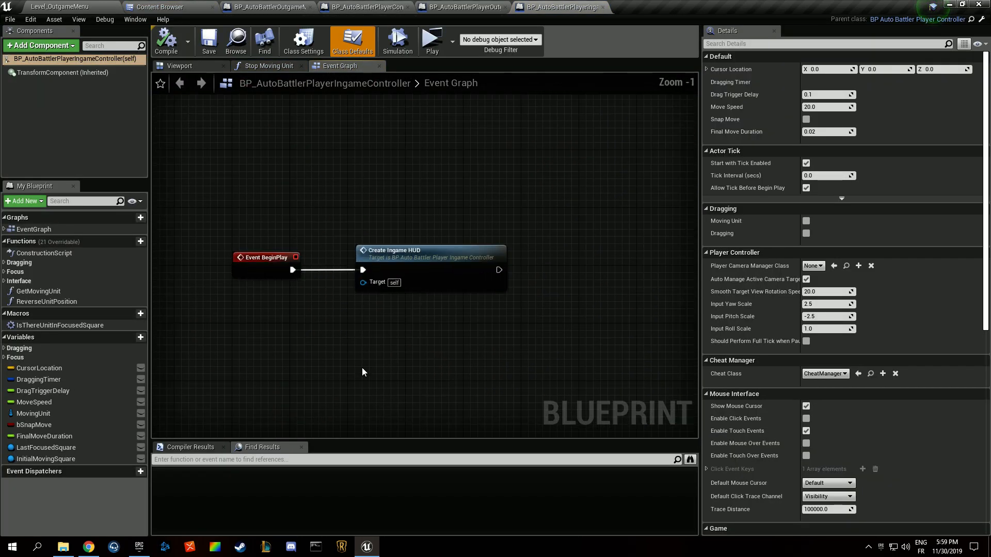
{"action": "left_click_drag", "start_coordinate": [245, 253], "coordinate": [261, 252]}
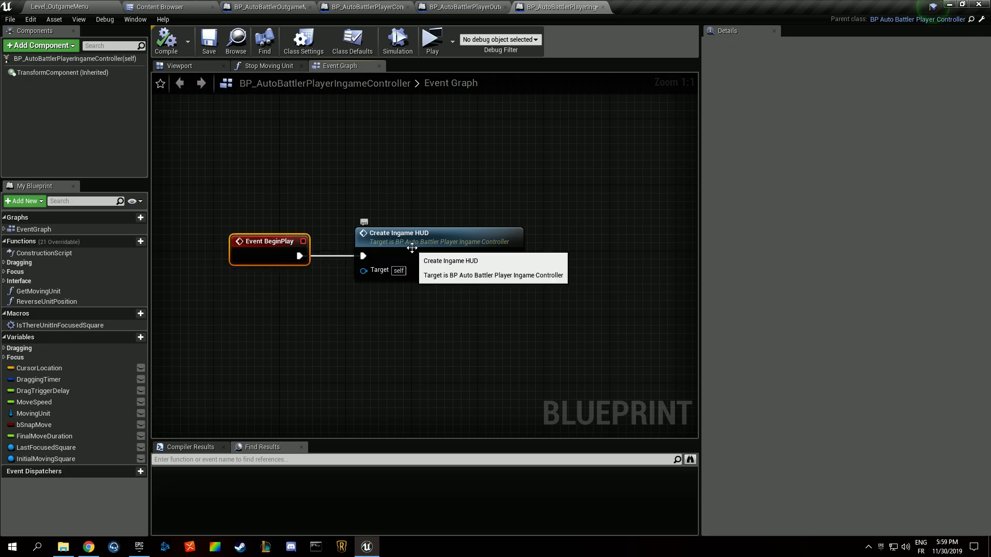
{"action": "double_click", "coordinate": [411, 248]}
{"action": "left_click", "coordinate": [309, 294]}
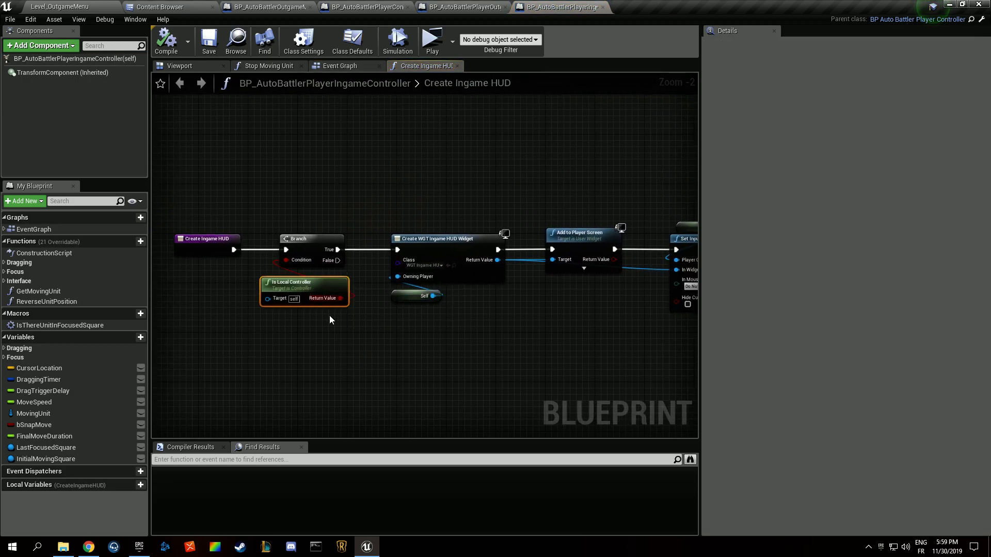
Examine the Create Ingame HUD function's nodes, from the local controller branch to Set Input Mode Game And UI
{"action": "scroll", "coordinate": [324, 309], "scroll_direction": "up", "scroll_amount": 2}
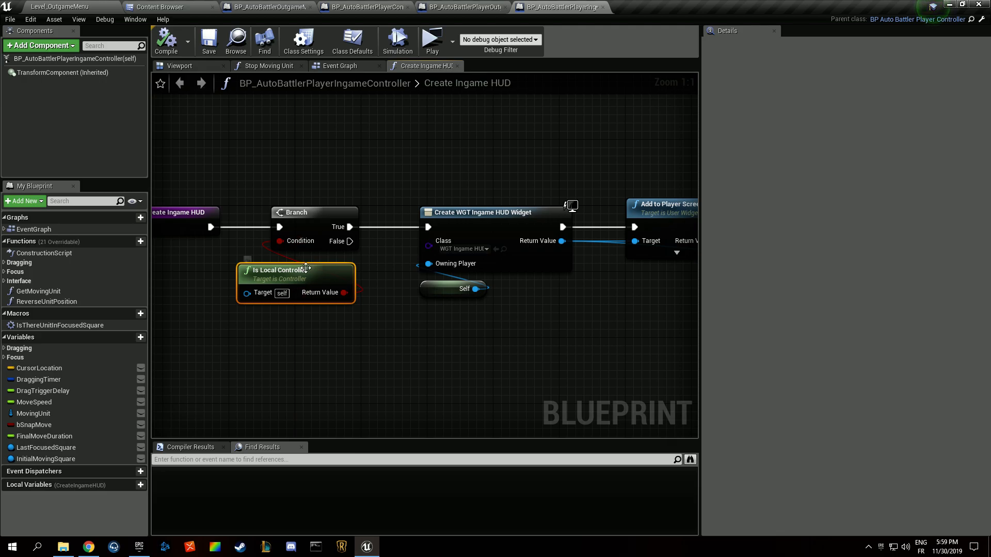
{"action": "left_click_drag", "start_coordinate": [249, 346], "coordinate": [342, 181]}
{"action": "left_click_drag", "start_coordinate": [342, 181], "coordinate": [305, 347]}
{"action": "left_click_drag", "start_coordinate": [305, 347], "coordinate": [328, 335]}
{"action": "right_click_drag", "start_coordinate": [413, 220], "coordinate": [193, 221]}
{"action": "left_click_drag", "start_coordinate": [186, 159], "coordinate": [305, 338]}
{"action": "right_click_drag", "start_coordinate": [429, 318], "coordinate": [464, 322]}
{"action": "right_click_drag", "start_coordinate": [361, 331], "coordinate": [258, 311]}
{"action": "left_click_drag", "start_coordinate": [492, 197], "coordinate": [513, 230]}
{"action": "left_click", "coordinate": [369, 293]}
{"action": "right_click_drag", "start_coordinate": [324, 306], "coordinate": [394, 302]}
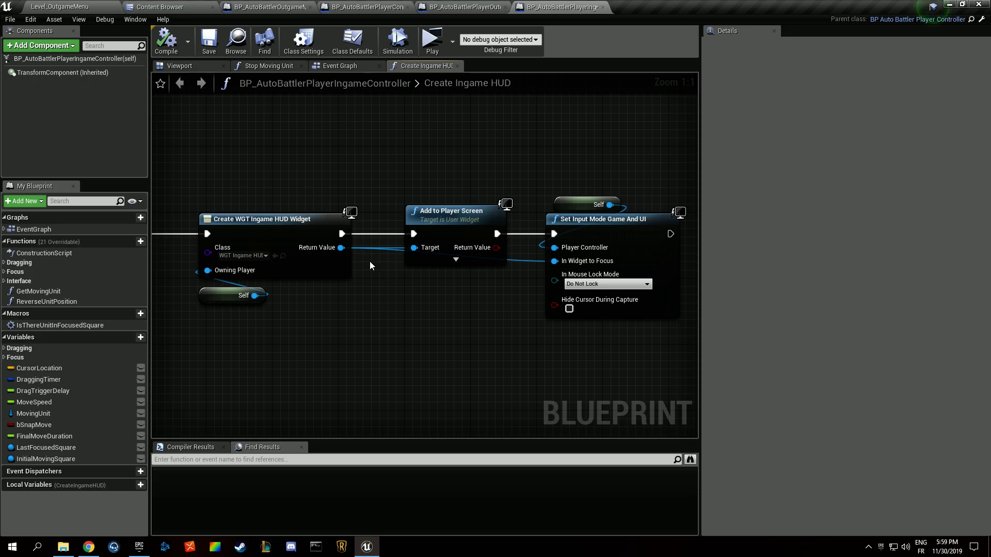
{"action": "right_click_drag", "start_coordinate": [382, 261], "coordinate": [573, 245]}
{"action": "right_click_drag", "start_coordinate": [678, 255], "coordinate": [605, 262]}
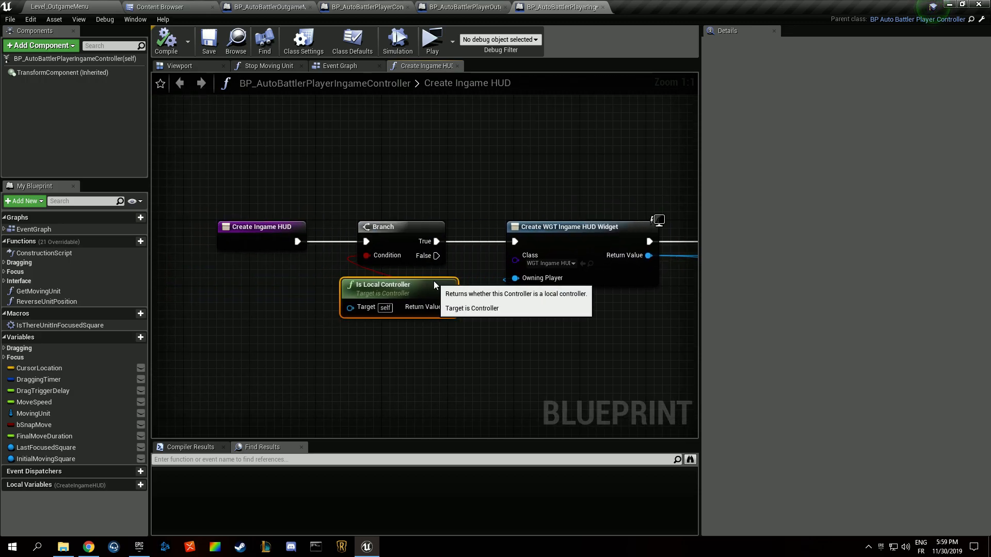
Promote the widget creation node's Class input to a variable named MainHUD, compile and save, and place its node below Self
{"action": "right_click_drag", "start_coordinate": [526, 305], "coordinate": [411, 292]}
{"action": "left_click_drag", "start_coordinate": [399, 248], "coordinate": [384, 324]}
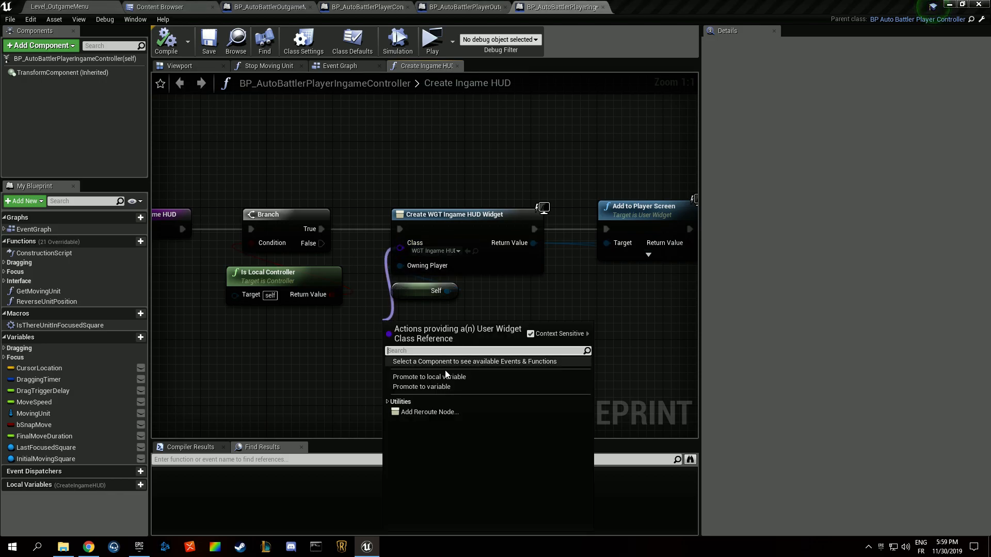
{"action": "left_click", "coordinate": [451, 388]}
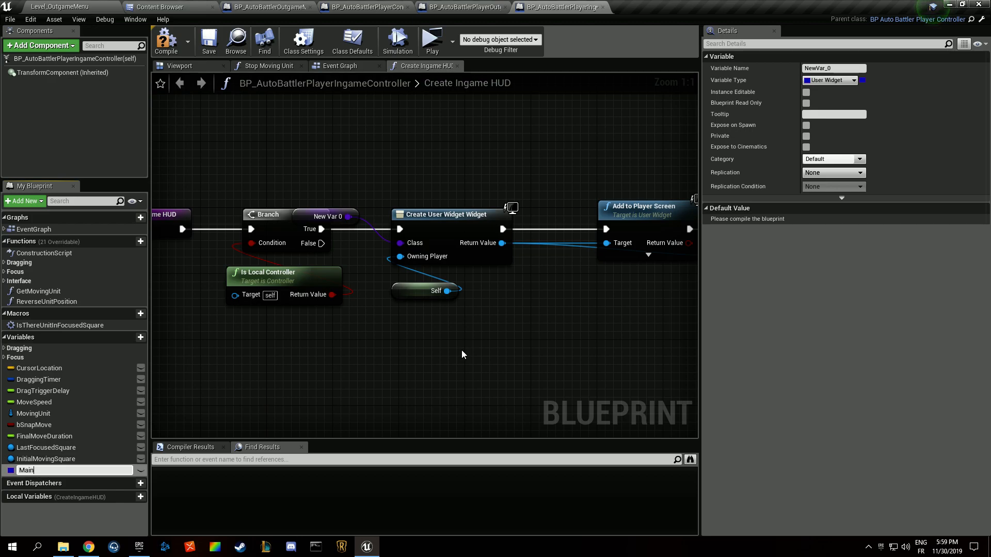
{"action": "key", "text": "Return"}
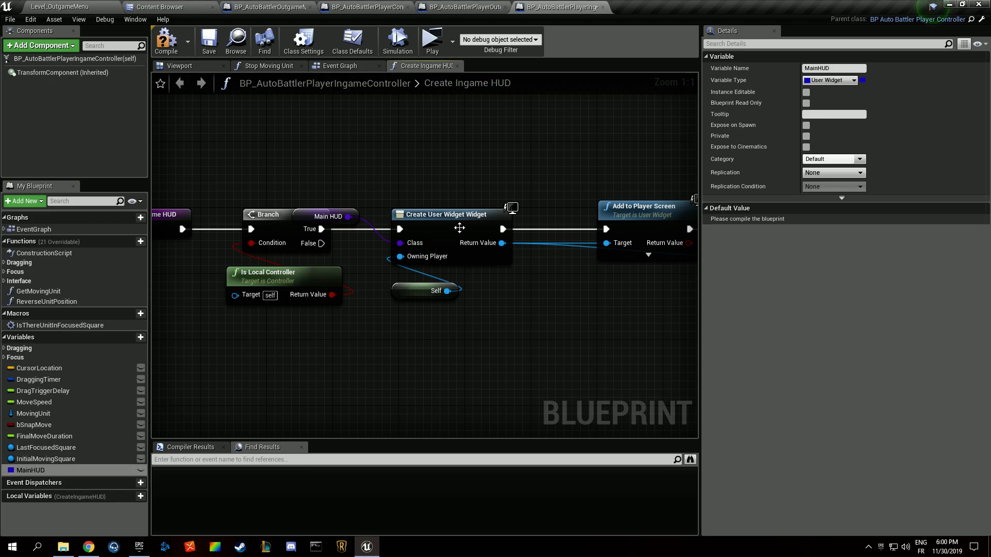
{"action": "left_click", "coordinate": [166, 41]}
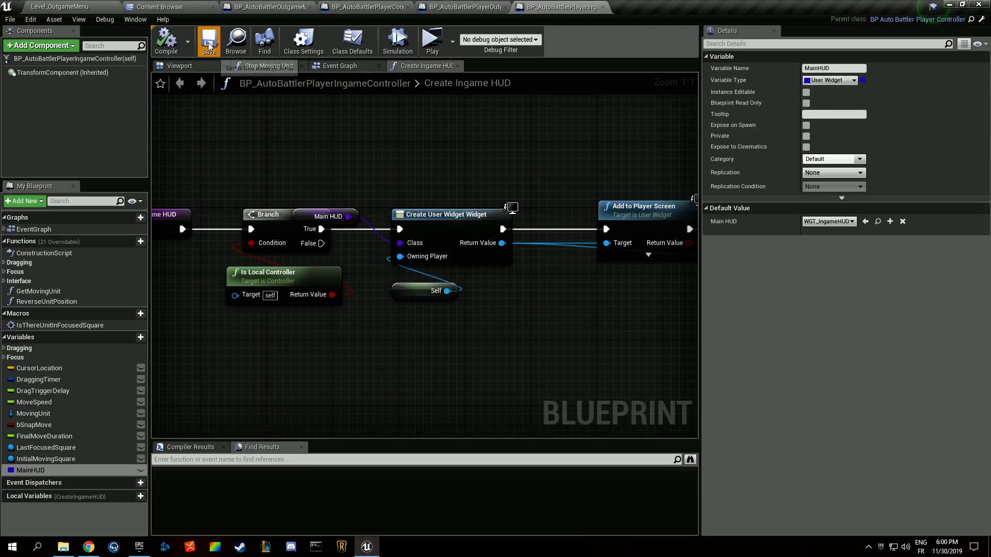
{"action": "left_click_drag", "start_coordinate": [344, 226], "coordinate": [441, 315]}
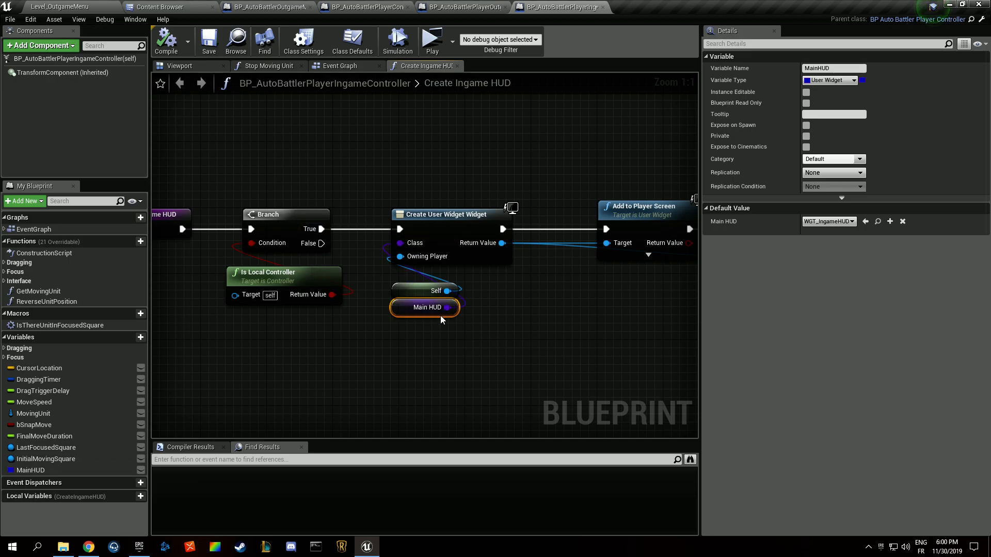
{"action": "left_click", "coordinate": [409, 271]}
Give Create Ingame HUD an output named CreatedWidget fed by the created widget's Return Value, removing the NewParam output
{"action": "right_click_drag", "start_coordinate": [235, 187], "coordinate": [389, 191]}
{"action": "left_click", "coordinate": [302, 222]}
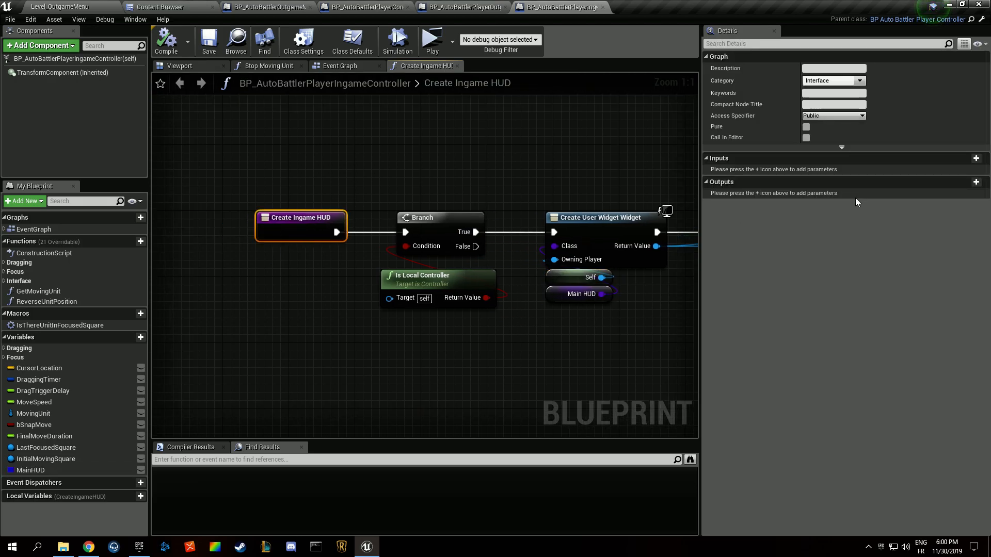
{"action": "left_click", "coordinate": [955, 182]}
{"action": "left_click", "coordinate": [826, 193]}
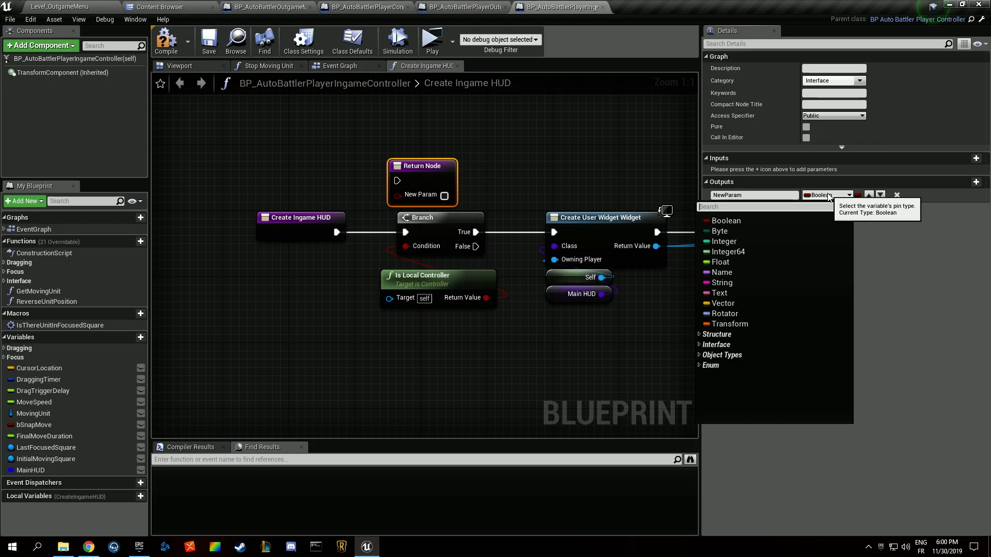
{"action": "left_click", "coordinate": [674, 185]}
{"action": "left_click_drag", "start_coordinate": [656, 246], "coordinate": [573, 140]}
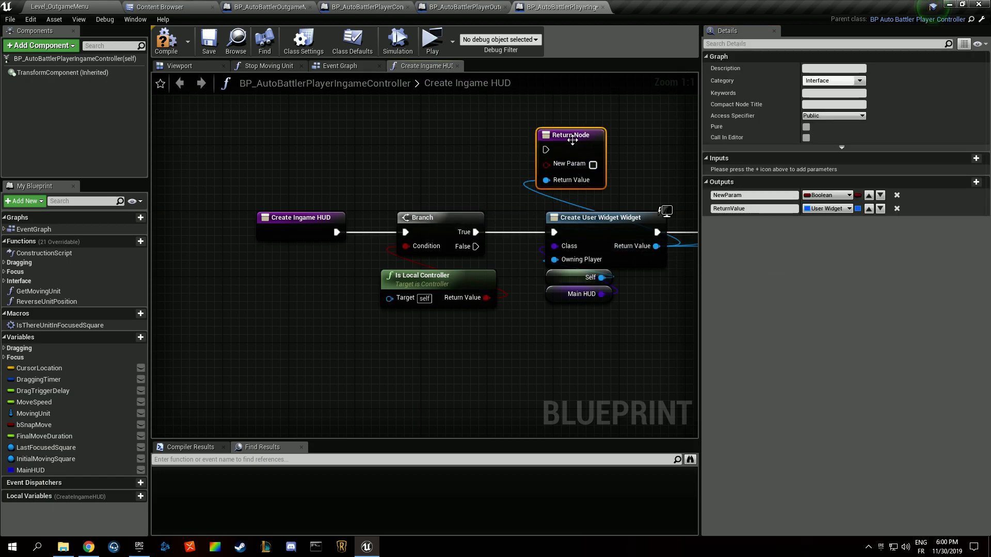
{"action": "left_click", "coordinate": [896, 195]}
{"action": "left_click", "coordinate": [769, 195]}
{"action": "type", "text": "Crea"}
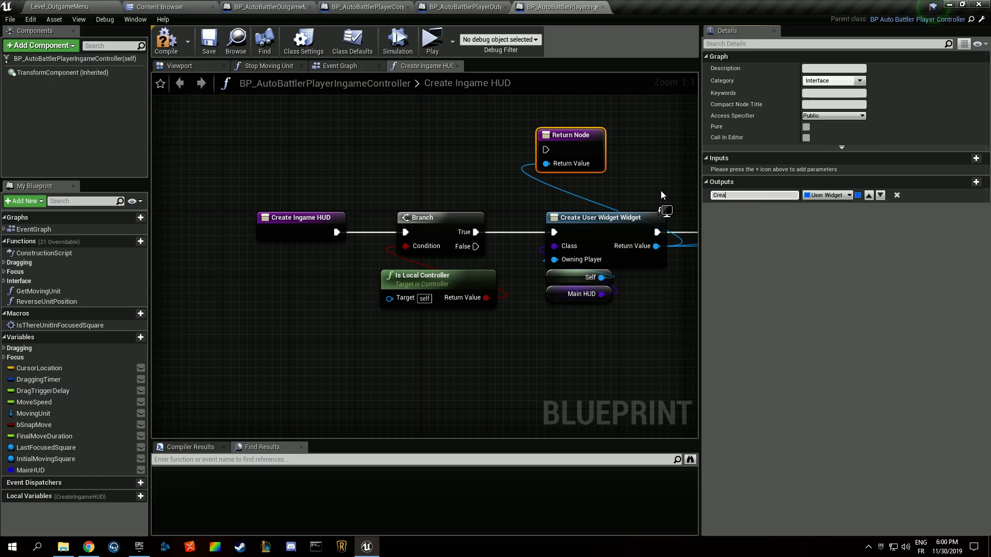
{"action": "type", "text": "tedWidget"}
{"action": "key", "text": "Return"}
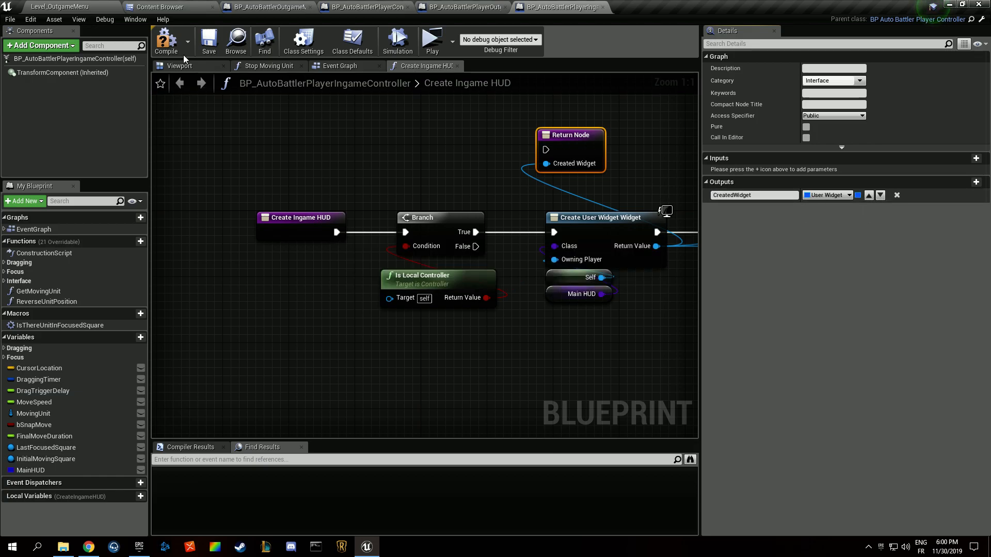
Move the Return Node to the end of the chain, connect Set Input Mode Game And UI to it, and compile and save
{"action": "left_click", "coordinate": [210, 42]}
{"action": "right_click_drag", "start_coordinate": [487, 154], "coordinate": [152, 170]}
{"action": "left_click_drag", "start_coordinate": [213, 153], "coordinate": [562, 243]}
{"action": "left_click_drag", "start_coordinate": [494, 249], "coordinate": [568, 250]}
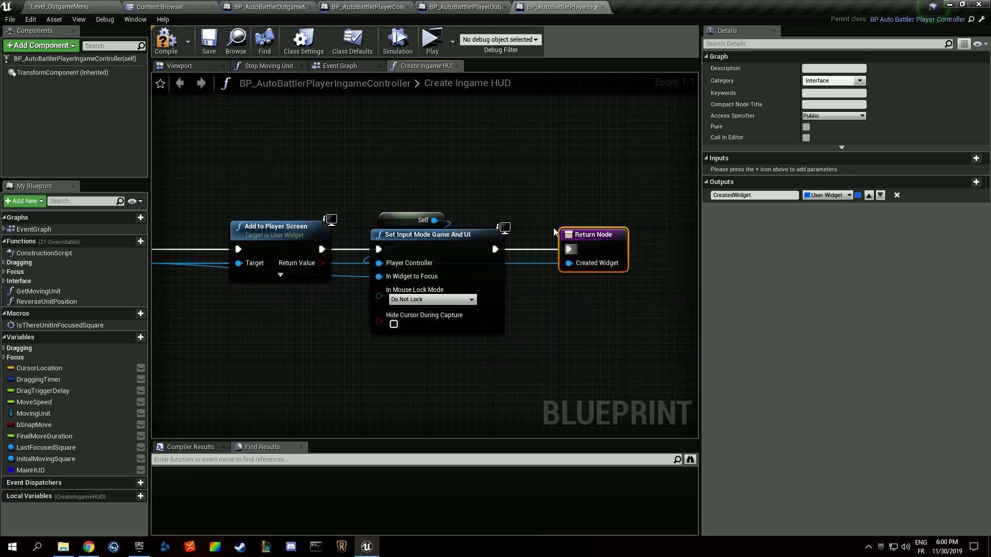
{"action": "left_click", "coordinate": [583, 271]}
{"action": "right_click_drag", "start_coordinate": [218, 175], "coordinate": [521, 206]}
{"action": "right_click_drag", "start_coordinate": [330, 202], "coordinate": [511, 202]}
{"action": "left_click", "coordinate": [174, 47]}
{"action": "left_click", "coordinate": [212, 48]}
Cut all Create Ingame HUD nodes between the function entry and the Return Node
{"action": "right_click_drag", "start_coordinate": [442, 208], "coordinate": [236, 212]}
{"action": "scroll", "coordinate": [236, 212], "scroll_direction": "down", "scroll_amount": 4}
{"action": "left_click_drag", "start_coordinate": [199, 173], "coordinate": [505, 337]}
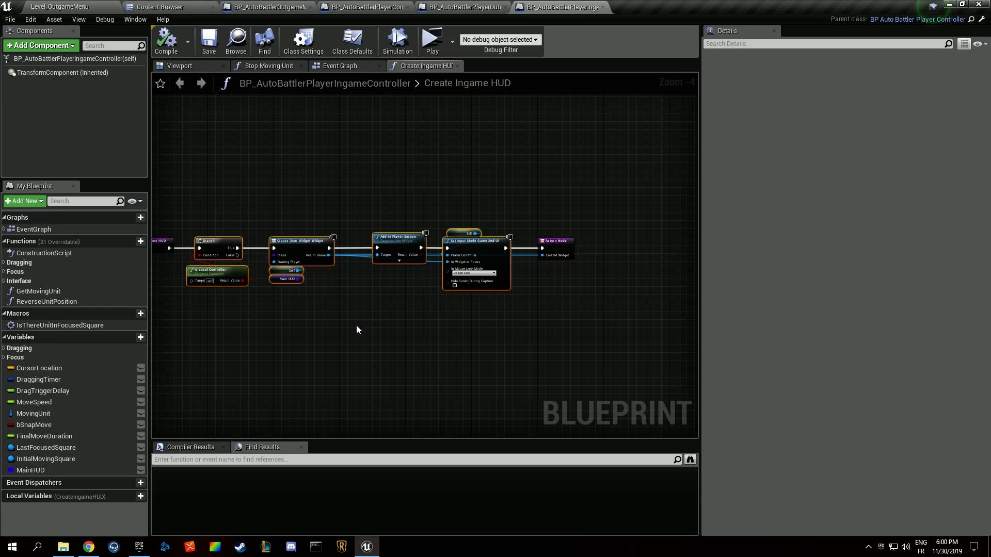
{"action": "key", "text": "Delete"}
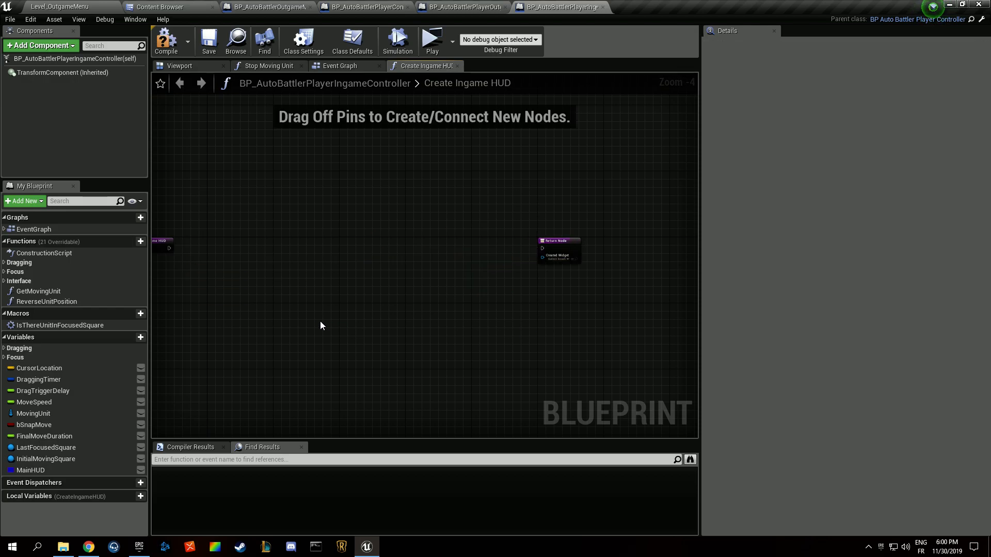
Delete the MainHUD variable, connect the function entry directly to the Return Node, and compile and save the ingame controller
{"action": "left_click", "coordinate": [55, 470]}
{"action": "key", "text": "Delete"}
{"action": "left_click", "coordinate": [171, 49]}
{"action": "left_click_drag", "start_coordinate": [169, 247], "coordinate": [543, 249]}
{"action": "right_click_drag", "start_coordinate": [398, 229], "coordinate": [547, 247]}
{"action": "left_click", "coordinate": [214, 44]}
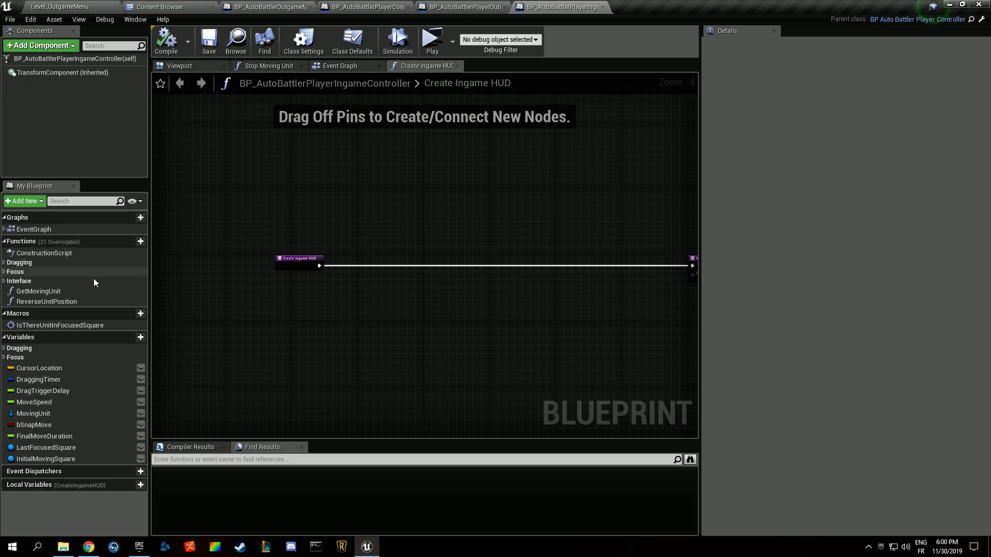
Delete the Create Ingame HUD call after Event BeginPlay and the function itself, and compile and save the blueprint
{"action": "left_click", "coordinate": [218, 66]}
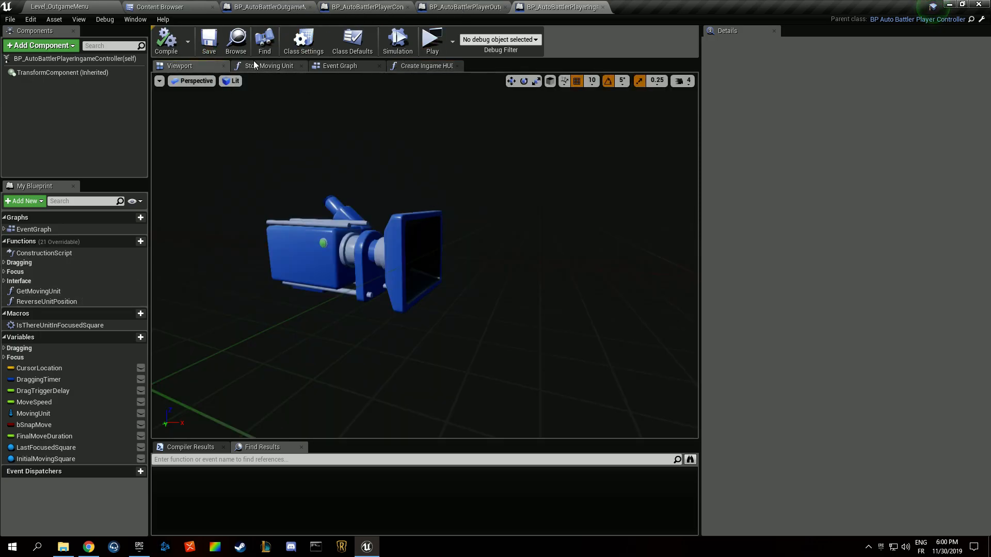
{"action": "left_click", "coordinate": [345, 66]}
{"action": "left_click", "coordinate": [426, 269]}
{"action": "key", "text": "Delete"}
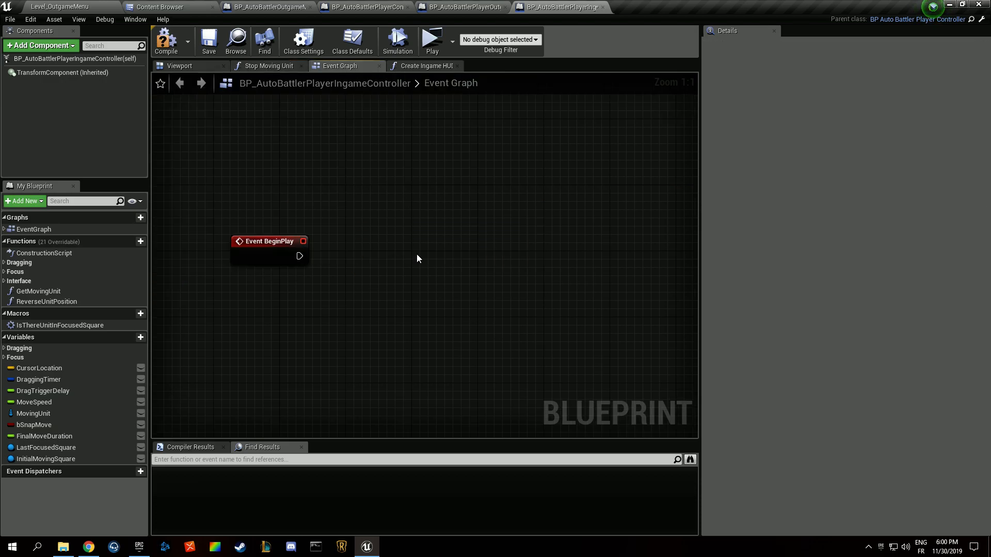
{"action": "left_click", "coordinate": [8, 281]}
{"action": "left_click", "coordinate": [17, 290]}
{"action": "key", "text": "Delete"}
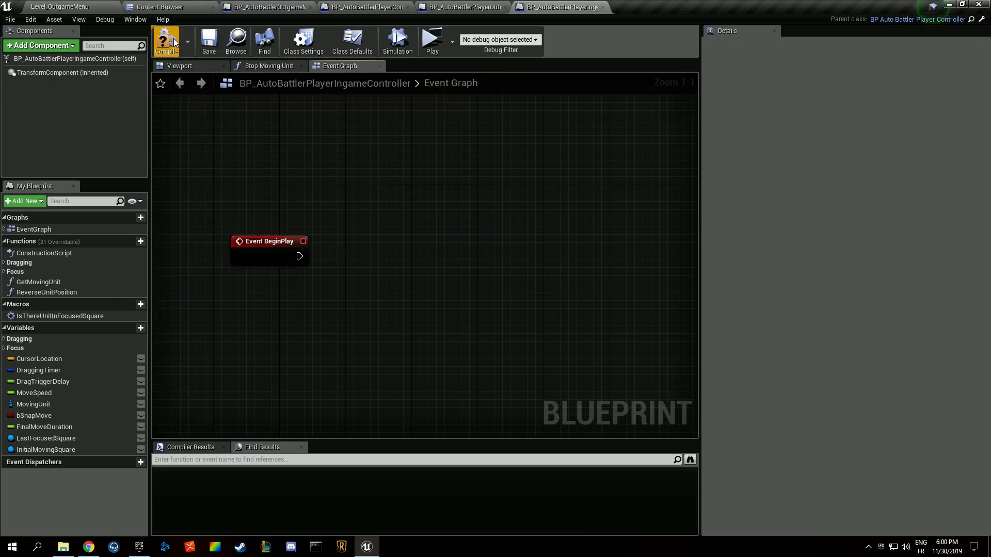
{"action": "left_click", "coordinate": [209, 49]}
Add a new function named CreateMainHUD to the parent BP_AutoBattlerPlayerController
{"action": "left_click", "coordinate": [357, 8]}
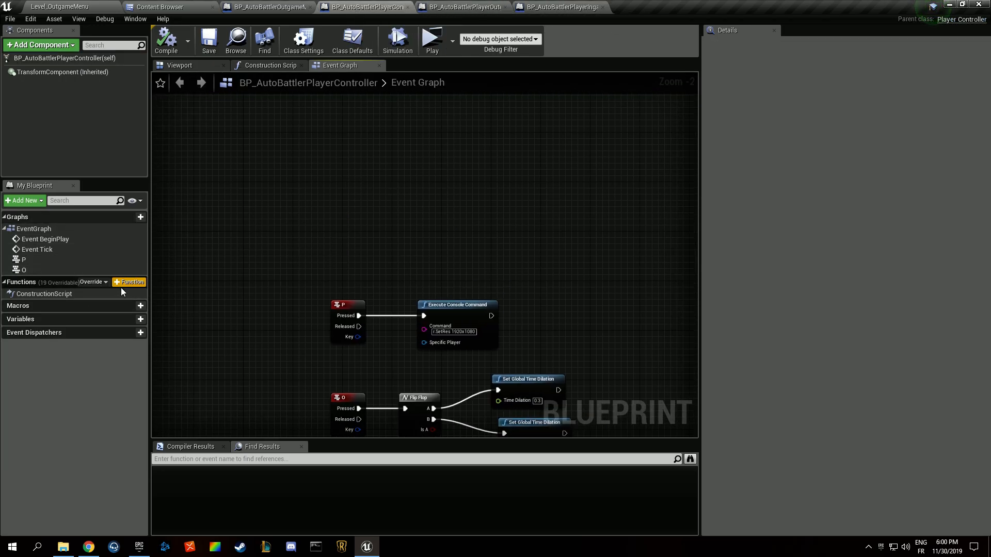
{"action": "left_click", "coordinate": [122, 284]}
{"action": "type", "text": "Create"}
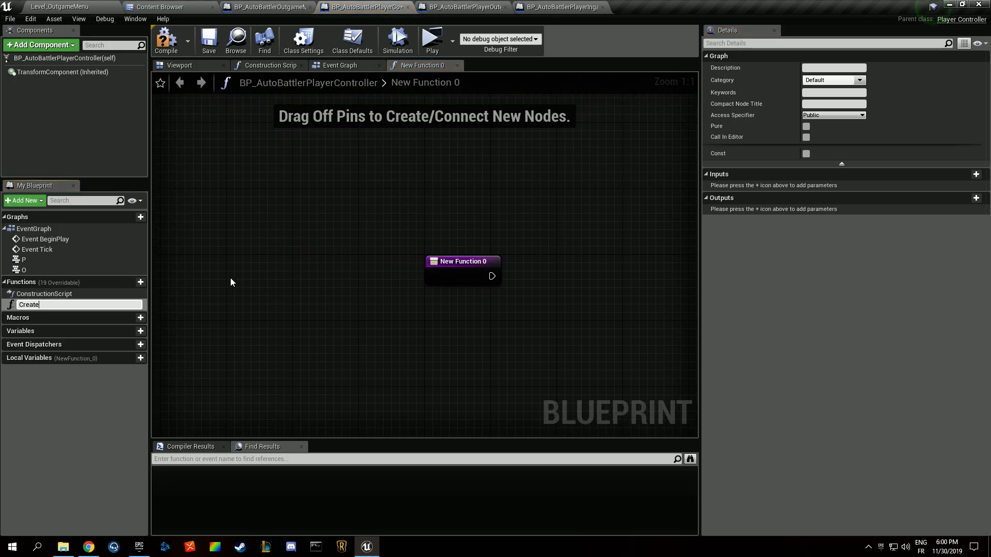
{"action": "type", "text": "MainHUD"}
{"action": "key", "text": "Return"}
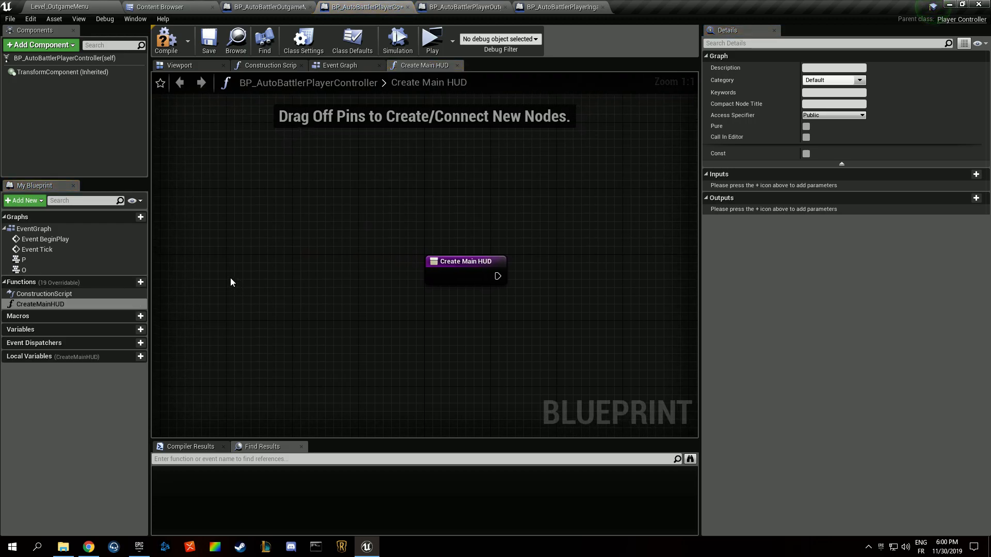
Paste the HUD creation nodes into Create Main HUD, align them with the entry node, and connect it to the Branch
{"action": "key", "text": "ctrl+v"}
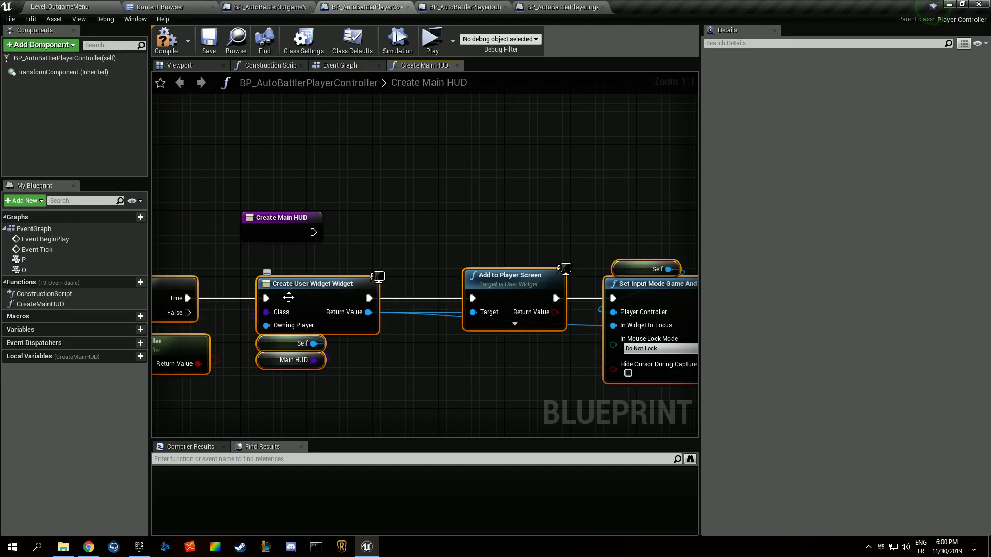
{"action": "left_click_drag", "start_coordinate": [242, 281], "coordinate": [429, 226]}
{"action": "left_click_drag", "start_coordinate": [313, 232], "coordinate": [360, 240]}
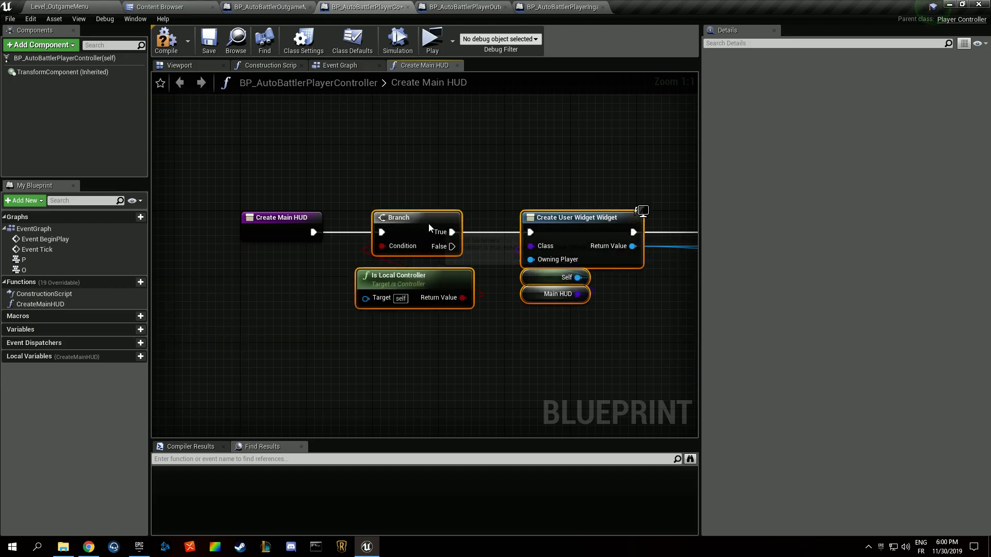
{"action": "right_click_drag", "start_coordinate": [534, 334], "coordinate": [456, 323]}
Create the missing MainHUD variable from its node, compile the blueprint, and set its default value to WGT_IngameHUD
{"action": "right_click", "coordinate": [446, 291]}
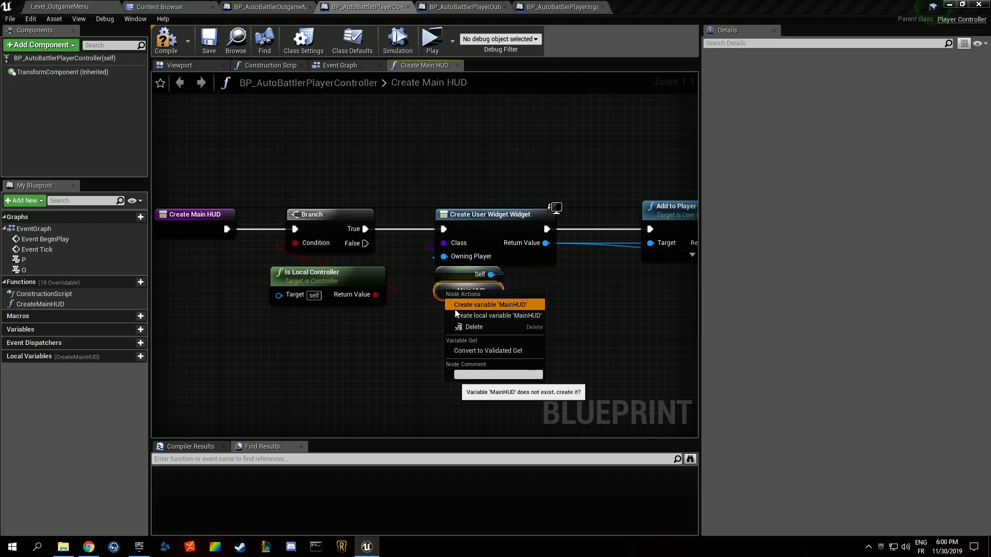
{"action": "left_click", "coordinate": [454, 307]}
{"action": "left_click", "coordinate": [166, 41]}
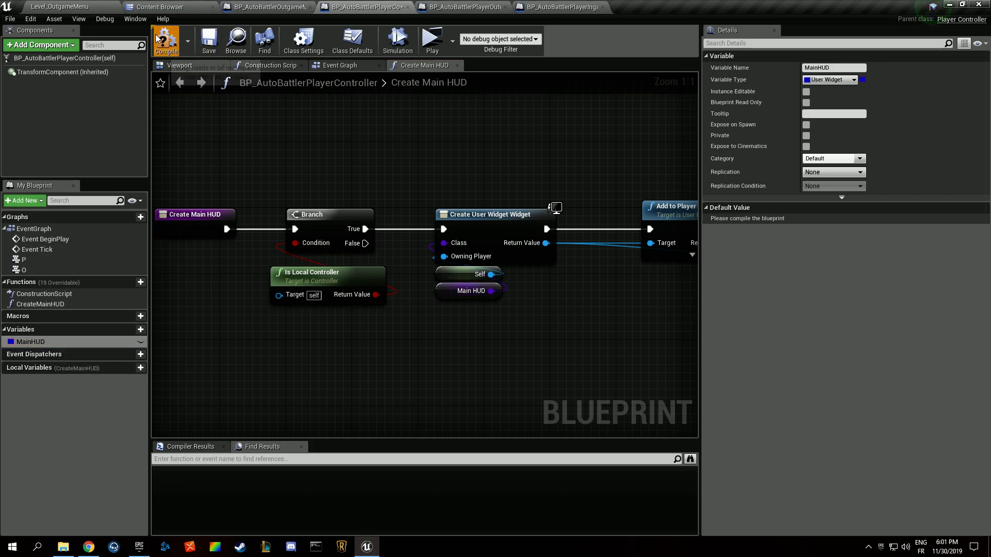
{"action": "left_click", "coordinate": [810, 221]}
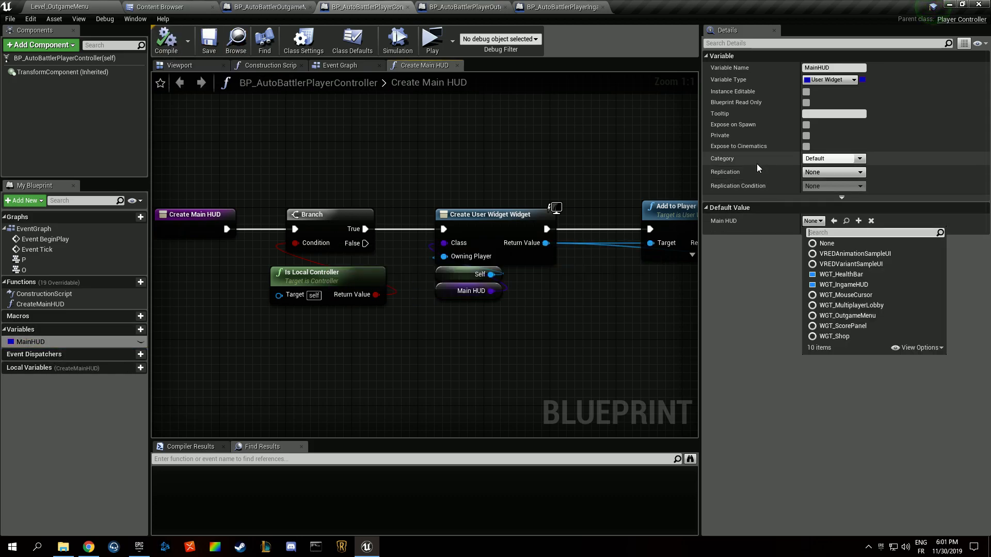
{"action": "left_click", "coordinate": [846, 284]}
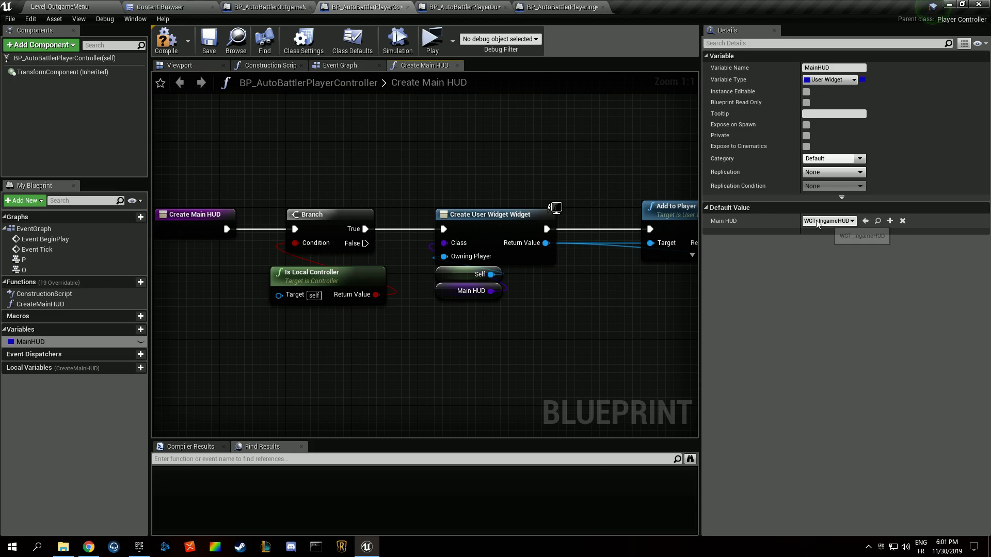
Add an output parameter to the Create Main HUD function and connect its Return Node after Set Input Mode Game And UI
{"action": "left_click", "coordinate": [209, 41]}
{"action": "right_click_drag", "start_coordinate": [558, 227], "coordinate": [583, 220]}
{"action": "left_click", "coordinate": [219, 209]}
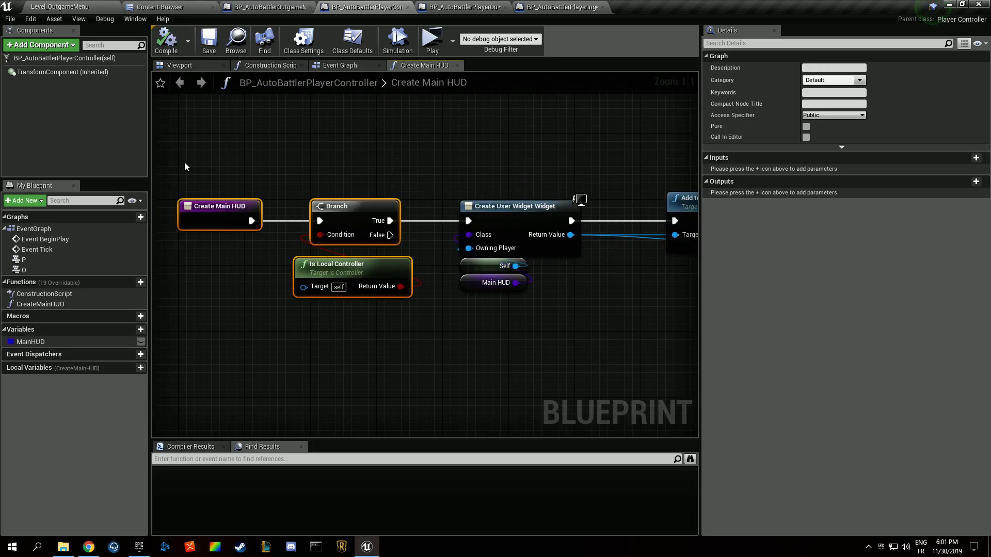
{"action": "left_click", "coordinate": [956, 181]}
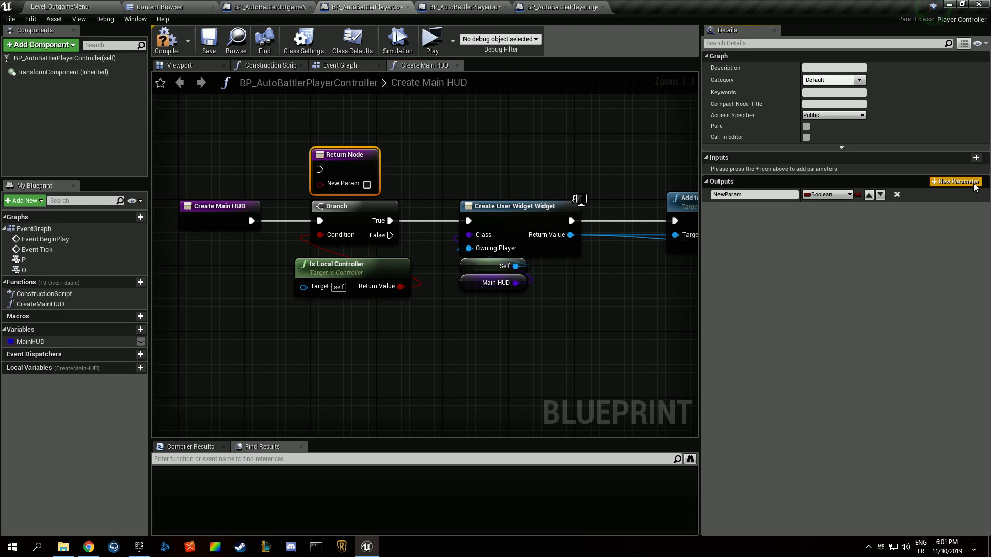
{"action": "left_click_drag", "start_coordinate": [343, 155], "coordinate": [536, 94]}
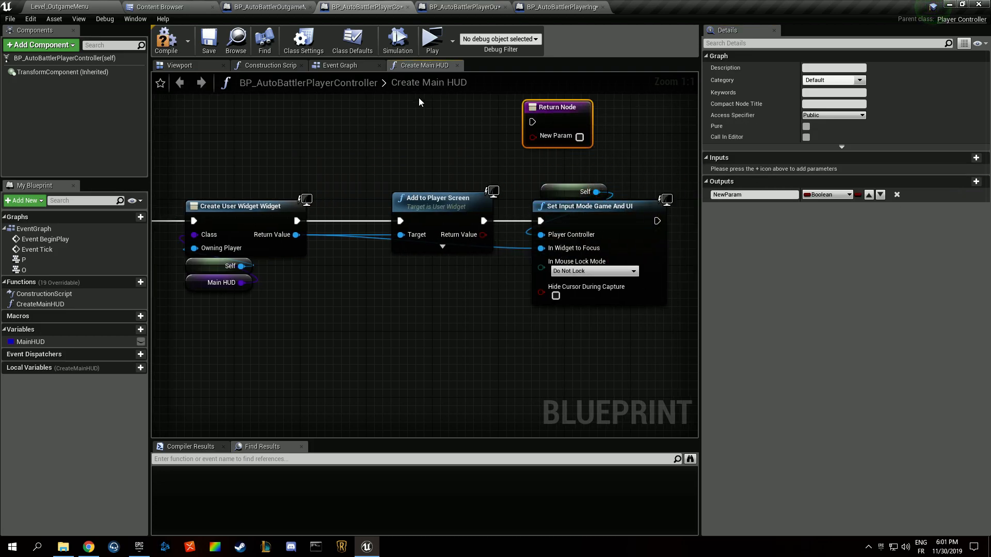
{"action": "right_click_drag", "start_coordinate": [509, 146], "coordinate": [498, 201]}
{"action": "left_click_drag", "start_coordinate": [555, 166], "coordinate": [492, 262]}
{"action": "left_click_drag", "start_coordinate": [329, 276], "coordinate": [468, 277]}
Return the created user widget from Create Main HUD as an output named CreatedWidget, and remove the unused NewParam output
{"action": "right_click_drag", "start_coordinate": [137, 289], "coordinate": [415, 274]}
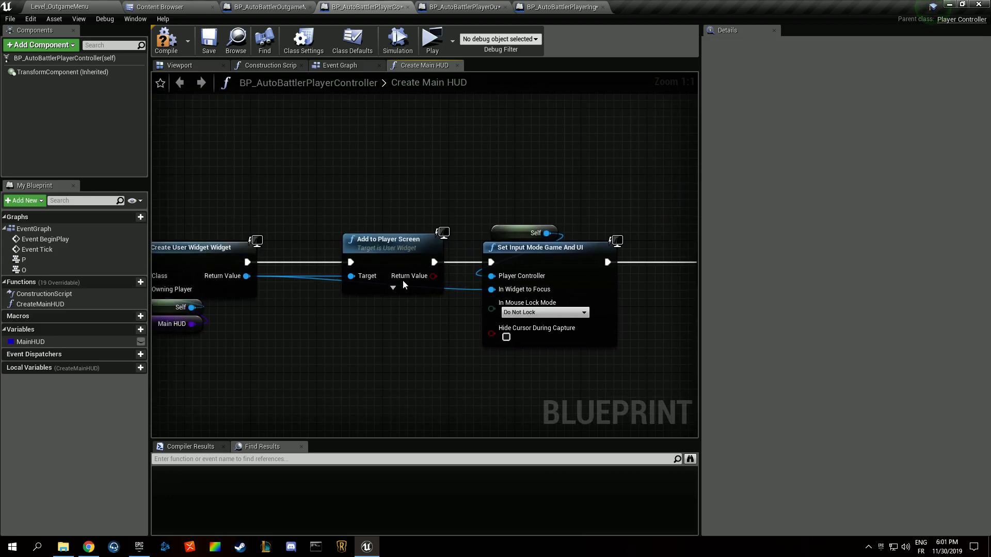
{"action": "left_click_drag", "start_coordinate": [247, 276], "coordinate": [640, 268]}
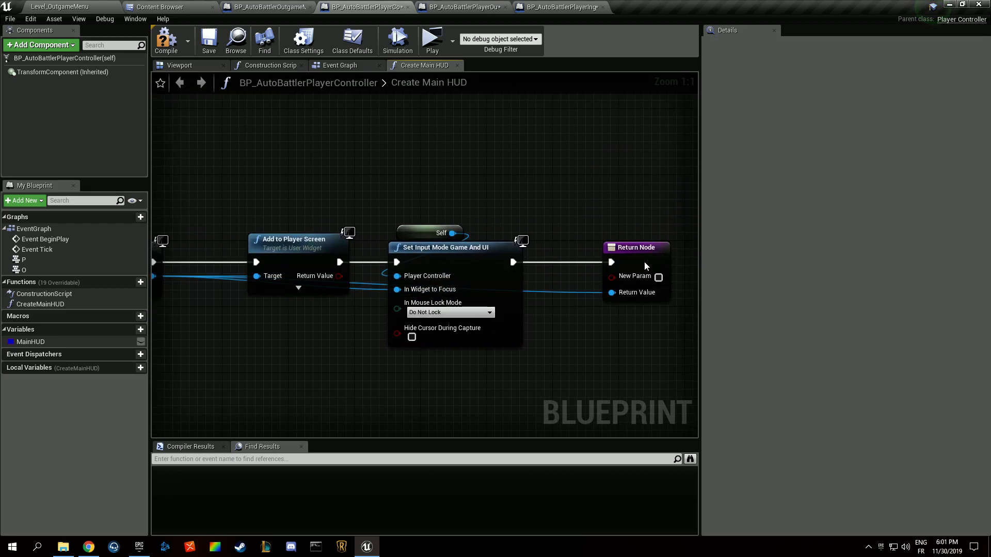
{"action": "left_click", "coordinate": [643, 263]}
{"action": "left_click", "coordinate": [896, 195]}
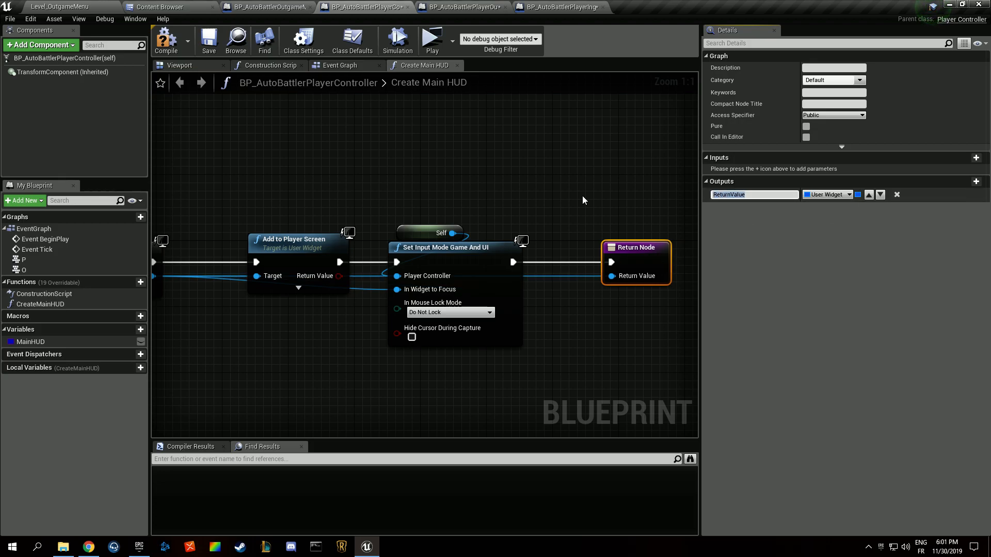
{"action": "type", "text": "CreatedWig"}
{"action": "type", "text": "et"}
{"action": "key", "text": "Return"}
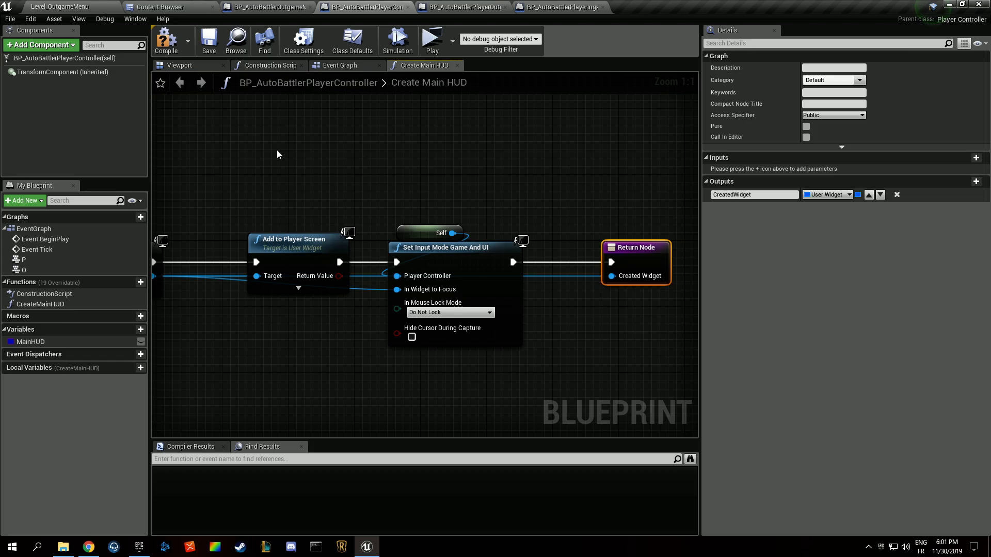
{"action": "right_click_drag", "start_coordinate": [277, 150], "coordinate": [588, 141]}
{"action": "scroll", "coordinate": [242, 144], "scroll_direction": "down", "scroll_amount": 1}
{"action": "right_click_drag", "start_coordinate": [242, 144], "coordinate": [375, 154]}
{"action": "right_click_drag", "start_coordinate": [463, 187], "coordinate": [318, 176]}
{"action": "right_click_drag", "start_coordinate": [387, 146], "coordinate": [697, 176]}
{"action": "right_click_drag", "start_coordinate": [532, 208], "coordinate": [402, 216]}
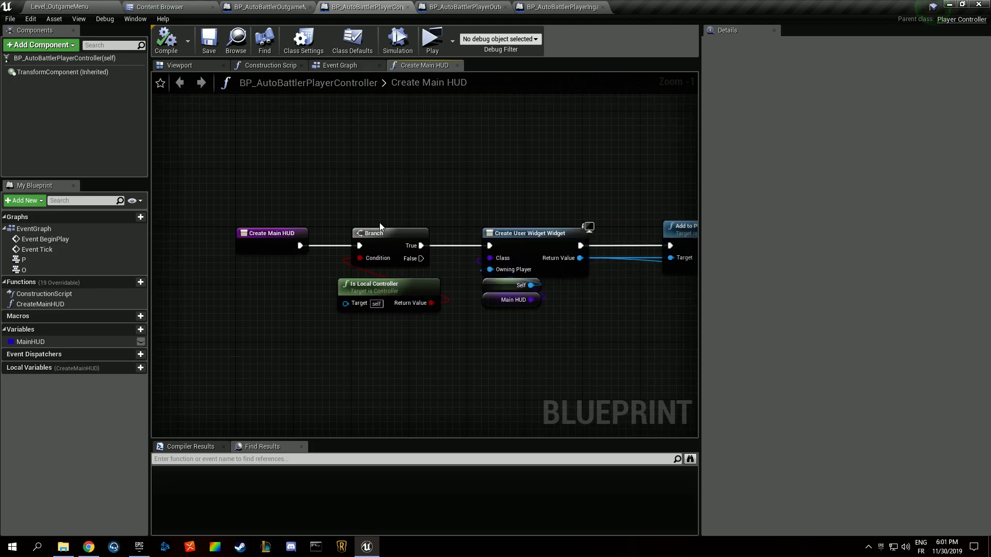
Add a function named InitializeMainHUD to BP_AutoBattlerPlayerController, compile, and call it from Event BeginPlay
{"action": "left_click", "coordinate": [129, 282]}
{"action": "type", "text": "InitializeMainHUD"}
{"action": "key", "text": "Return"}
{"action": "left_click", "coordinate": [162, 40]}
{"action": "left_click", "coordinate": [336, 65]}
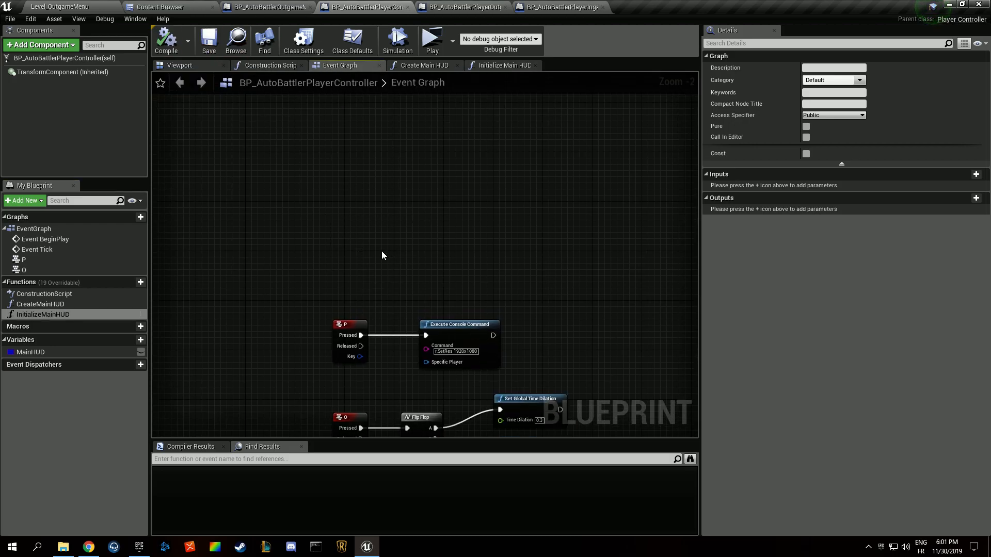
{"action": "double_click", "coordinate": [44, 239]}
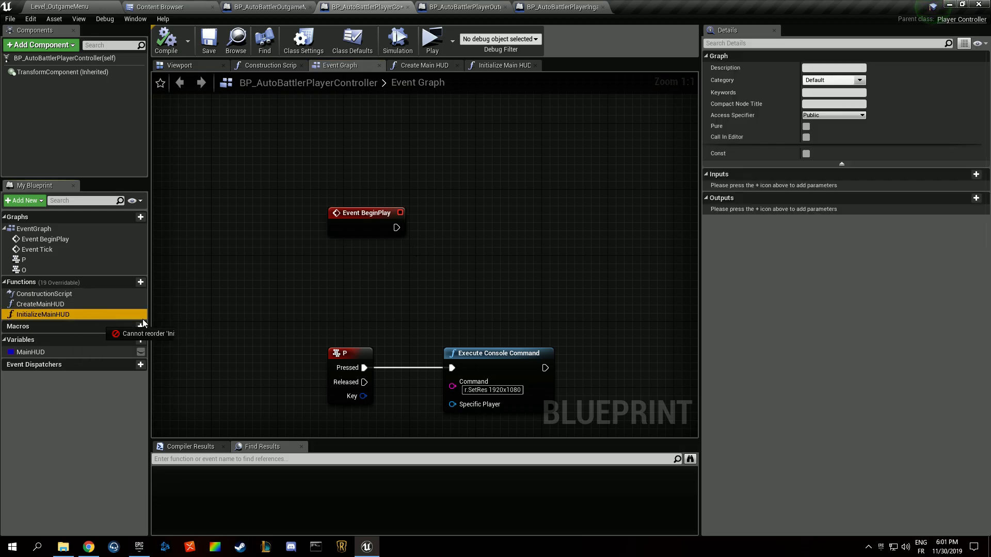
{"action": "left_click_drag", "start_coordinate": [104, 319], "coordinate": [436, 196]}
{"action": "left_click_drag", "start_coordinate": [397, 221], "coordinate": [441, 221]}
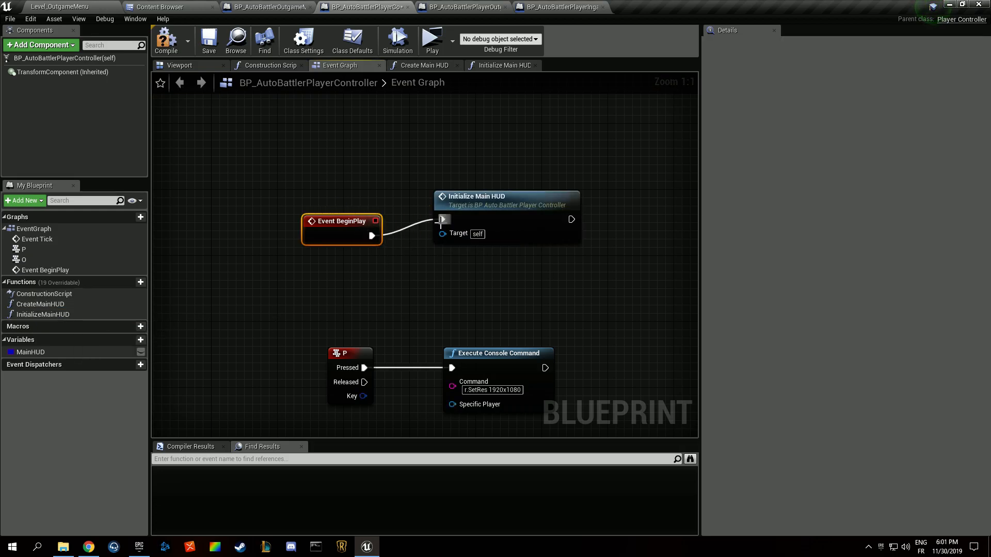
Call Create Main HUD from the entry node inside the Initialize Main HUD function
{"action": "left_click", "coordinate": [464, 227]}
{"action": "double_click", "coordinate": [459, 227]}
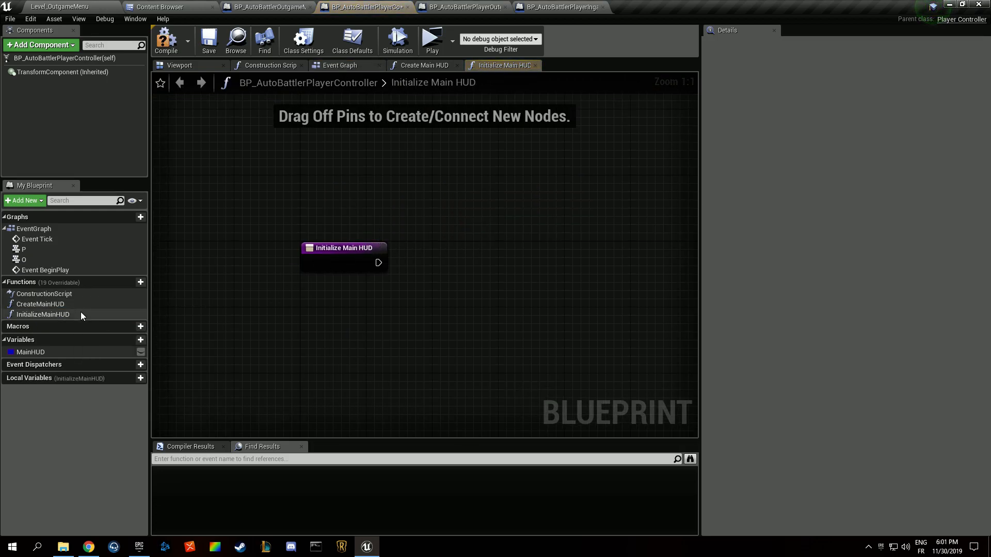
{"action": "left_click_drag", "start_coordinate": [49, 304], "coordinate": [470, 251]}
{"action": "left_click", "coordinate": [410, 212]}
{"action": "right_click_drag", "start_coordinate": [409, 212], "coordinate": [311, 194]}
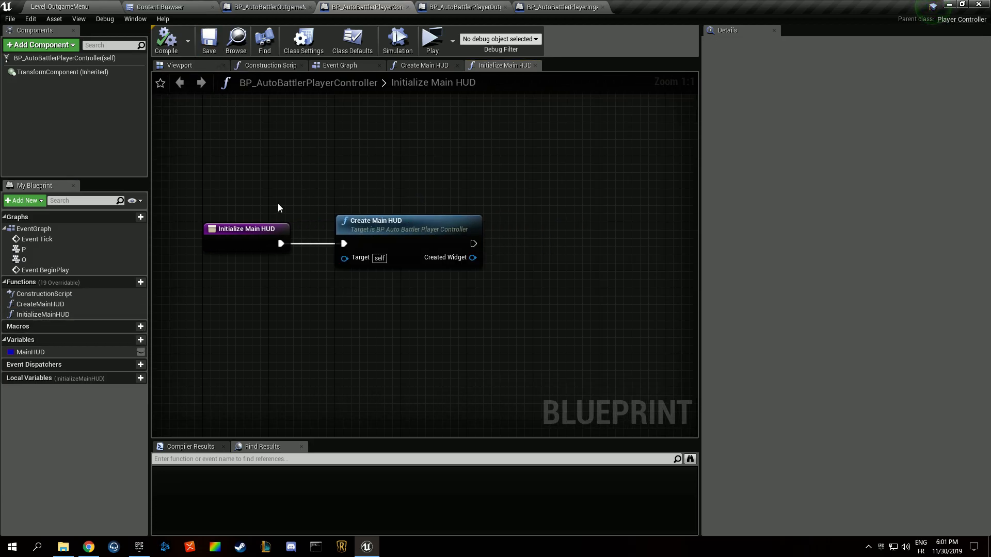
Try overriding Initialize Main HUD with a parent call in BP_AutoBattlerPlayerOutgameController, and undo the override
{"action": "left_click", "coordinate": [455, 4]}
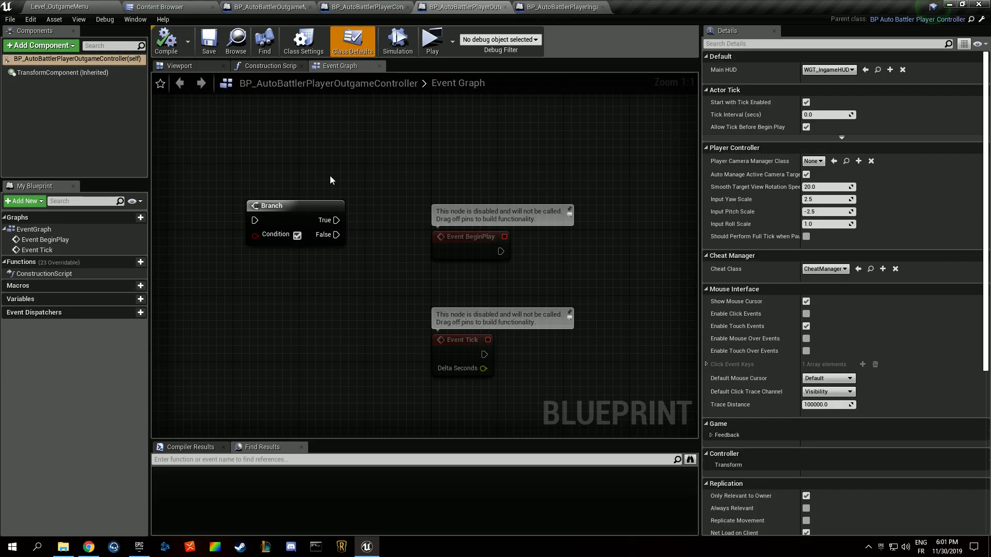
{"action": "left_click", "coordinate": [105, 262]}
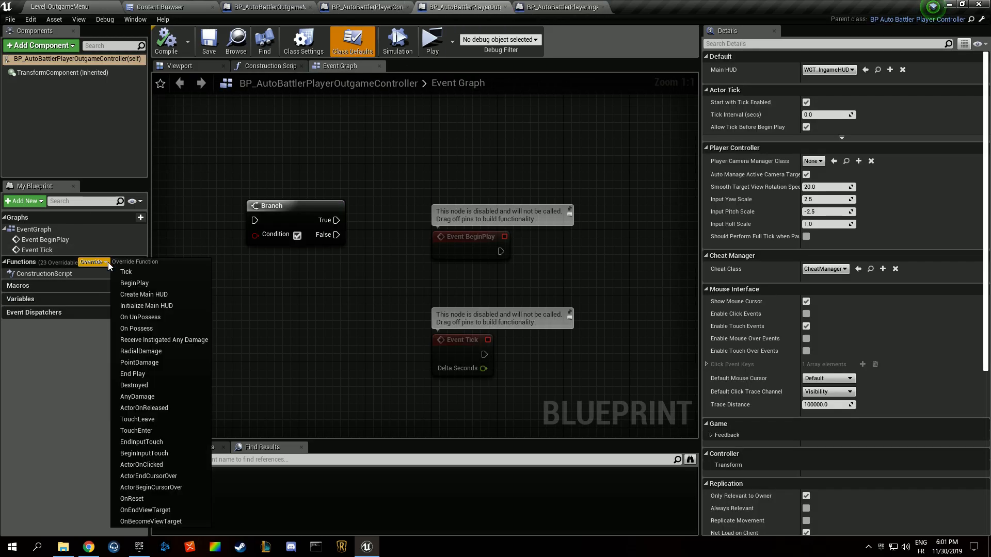
{"action": "left_click", "coordinate": [173, 306]}
{"action": "right_click_drag", "start_coordinate": [434, 269], "coordinate": [323, 278]}
{"action": "right_click", "coordinate": [293, 263]}
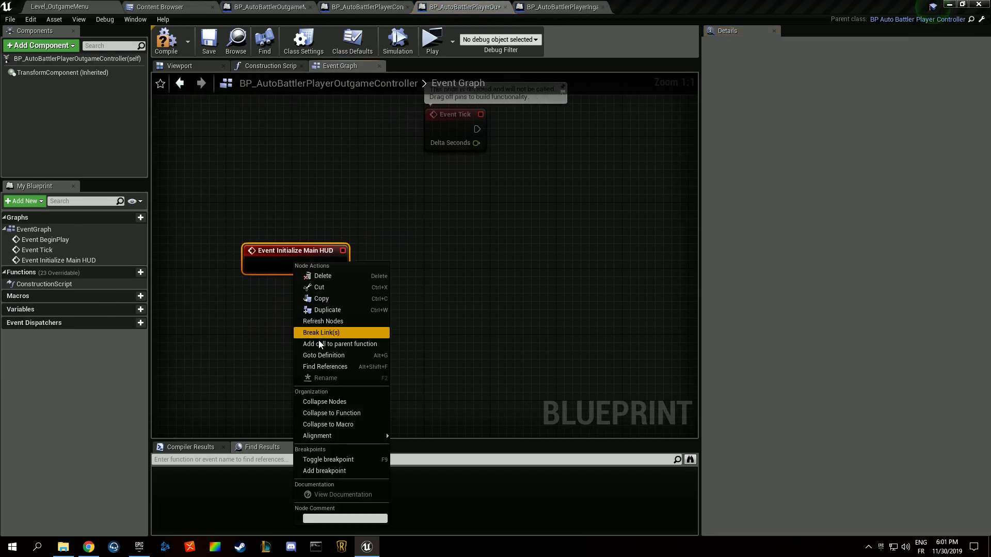
{"action": "left_click", "coordinate": [329, 342]}
{"action": "left_click_drag", "start_coordinate": [261, 305], "coordinate": [385, 261]}
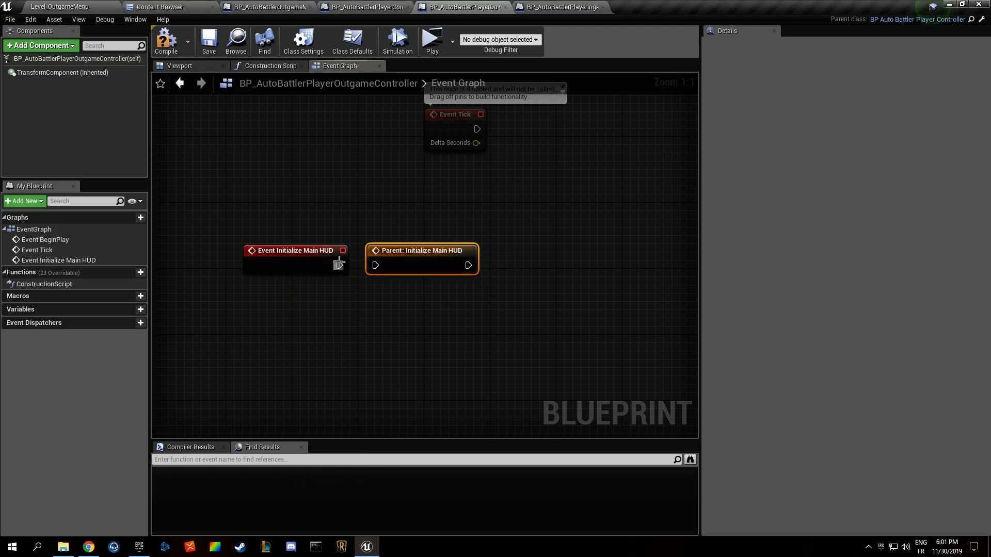
{"action": "key", "text": "ctrl+z"}
{"action": "key", "text": "ctrl+z"}
{"action": "key", "text": "ctrl+z"}
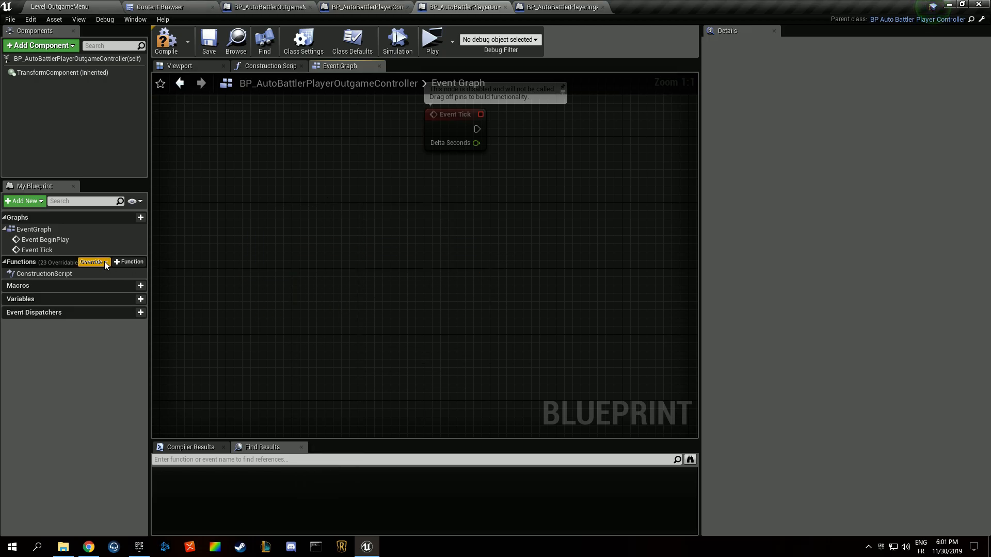
{"action": "left_click", "coordinate": [204, 50]}
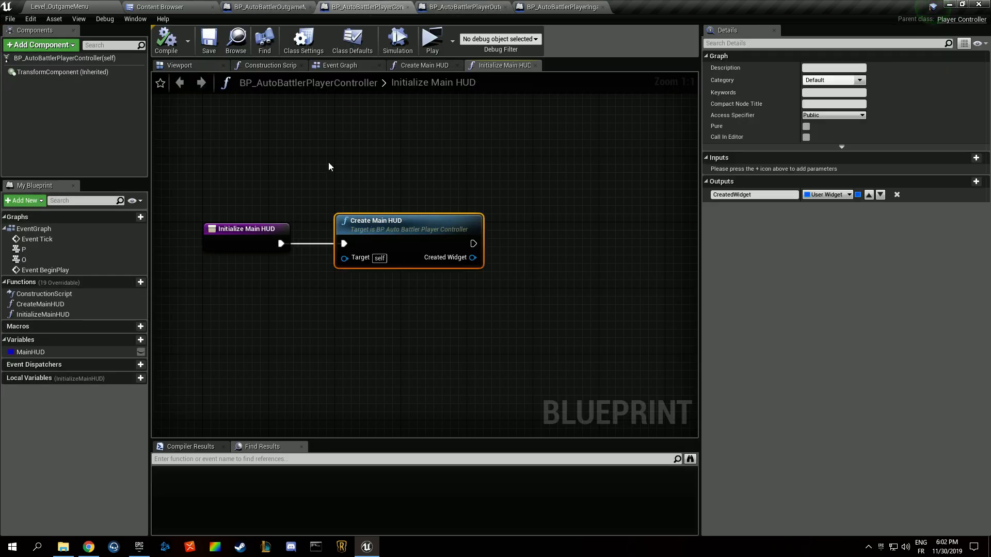
{"action": "left_click_drag", "start_coordinate": [473, 257], "coordinate": [573, 258]}
{"action": "left_click", "coordinate": [351, 336]}
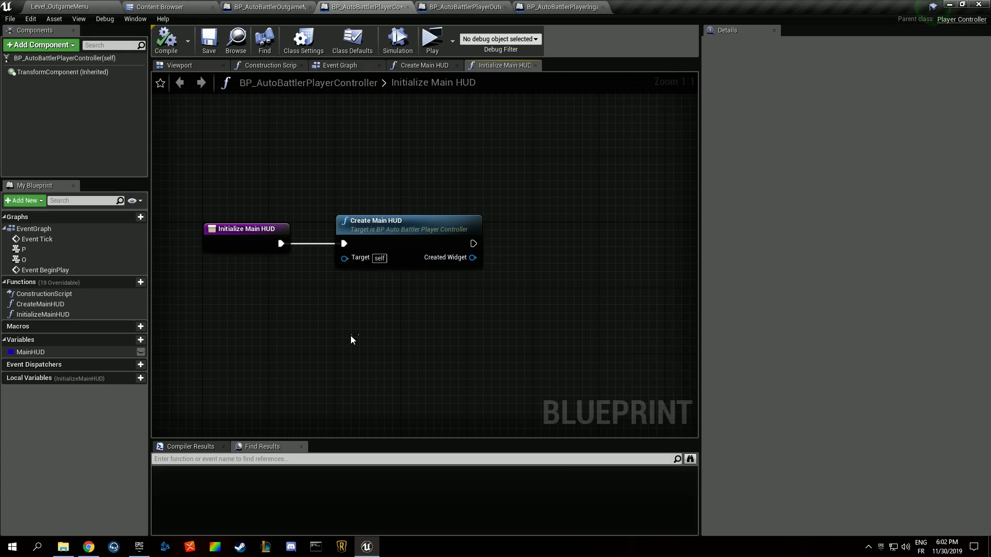
{"action": "left_click_drag", "start_coordinate": [351, 336], "coordinate": [444, 143]}
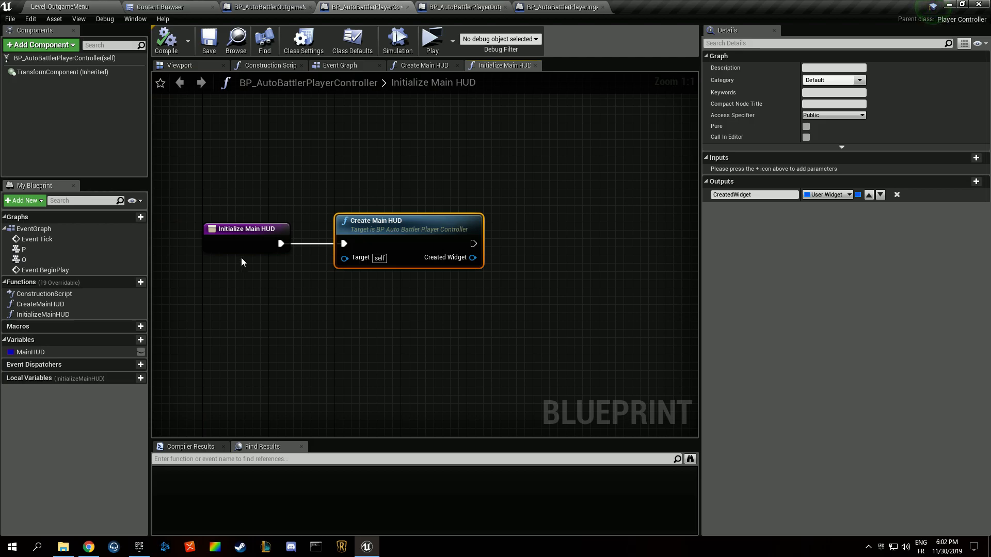
Delete the InitializeMainHUD function and its call after Event BeginPlay in BP_AutoBattlerPlayerController, and recompile the blueprint
{"action": "left_click", "coordinate": [86, 313]}
{"action": "key", "text": "Delete"}
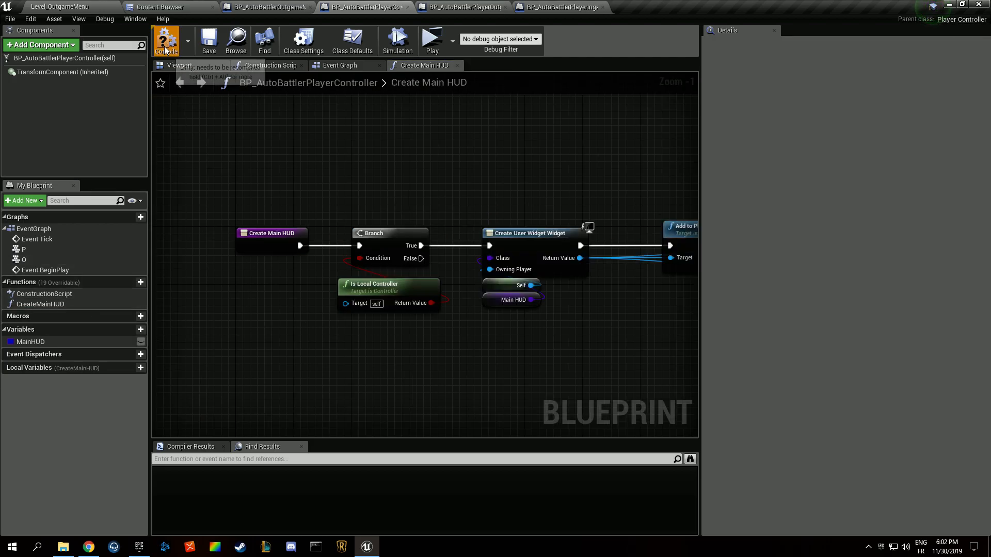
{"action": "left_click", "coordinate": [209, 52]}
{"action": "left_click", "coordinate": [452, 463]}
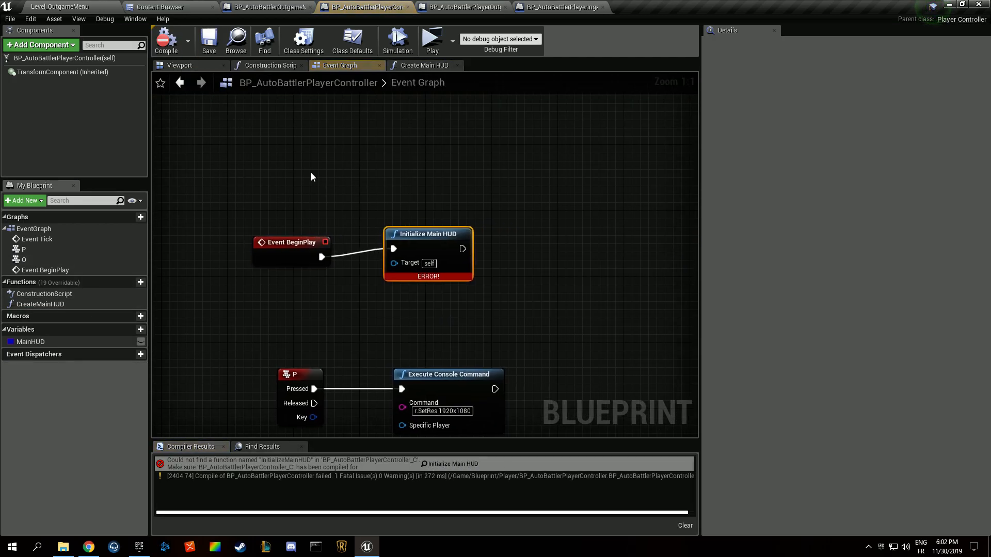
{"action": "key", "text": "Delete"}
{"action": "left_click", "coordinate": [162, 42]}
In BP_AutoBattlerPlayerOutgameController, delete the stray Branch node and call Create Main HUD from Event BeginPlay
{"action": "left_click", "coordinate": [461, 6]}
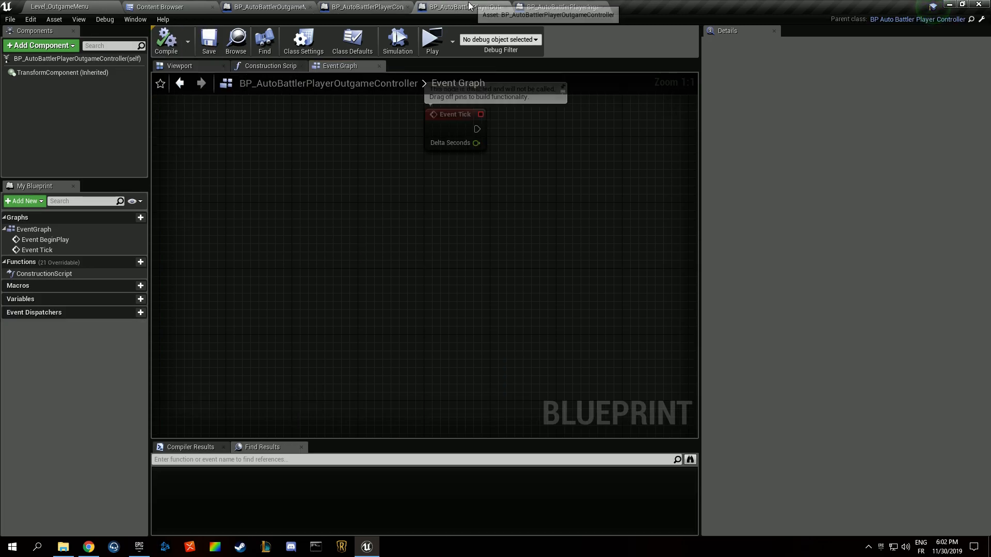
{"action": "right_click_drag", "start_coordinate": [351, 292], "coordinate": [328, 434]}
{"action": "right_click_drag", "start_coordinate": [355, 294], "coordinate": [367, 265]}
{"action": "left_click", "coordinate": [312, 281]}
{"action": "key", "text": "Delete"}
{"action": "left_click_drag", "start_coordinate": [366, 268], "coordinate": [359, 210]}
{"action": "left_click_drag", "start_coordinate": [491, 205], "coordinate": [493, 204]}
{"action": "type", "text": "create main"}
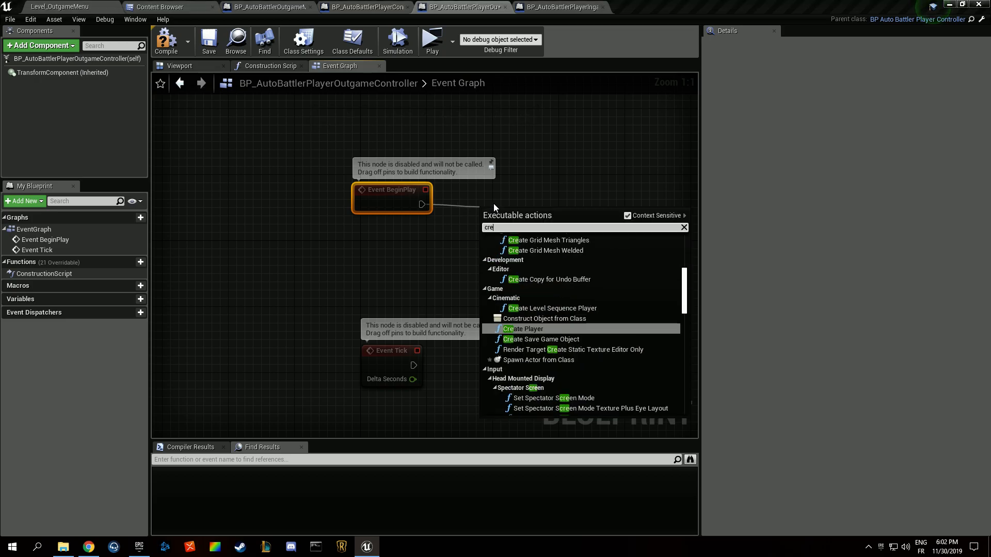
{"action": "key", "text": "Return"}
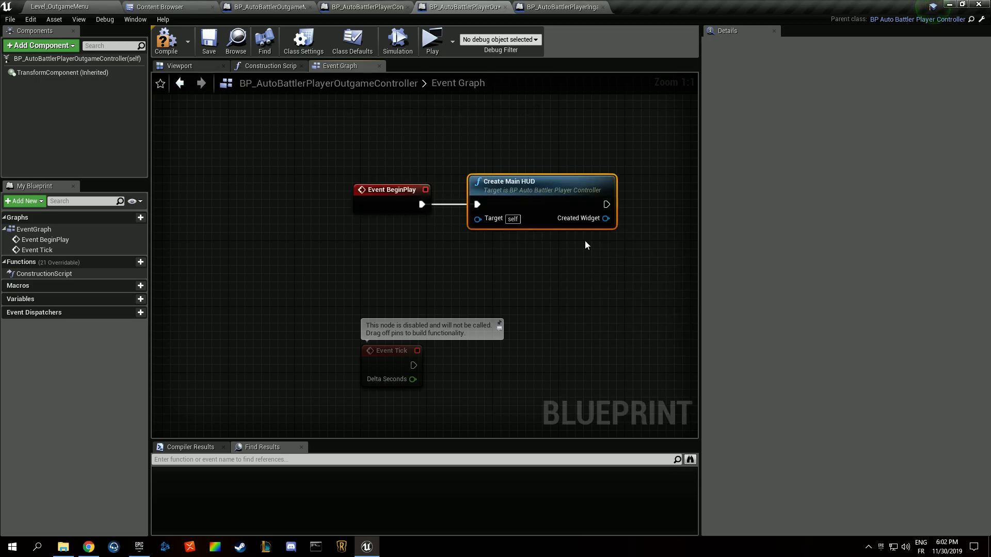
{"action": "right_click_drag", "start_coordinate": [583, 239], "coordinate": [323, 231]}
{"action": "left_click_drag", "start_coordinate": [386, 243], "coordinate": [467, 243]}
{"action": "type", "text": "cast to out"}
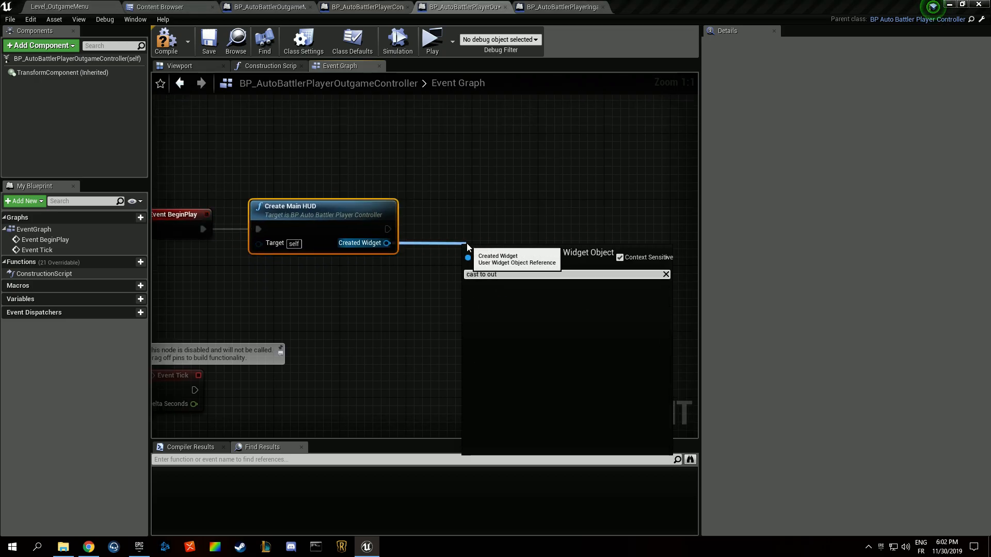
{"action": "left_click", "coordinate": [417, 162]}
Compile and save the outgame controller, and look up the outgame menu widget in the Blueprint/Widget folder
{"action": "left_click", "coordinate": [163, 49]}
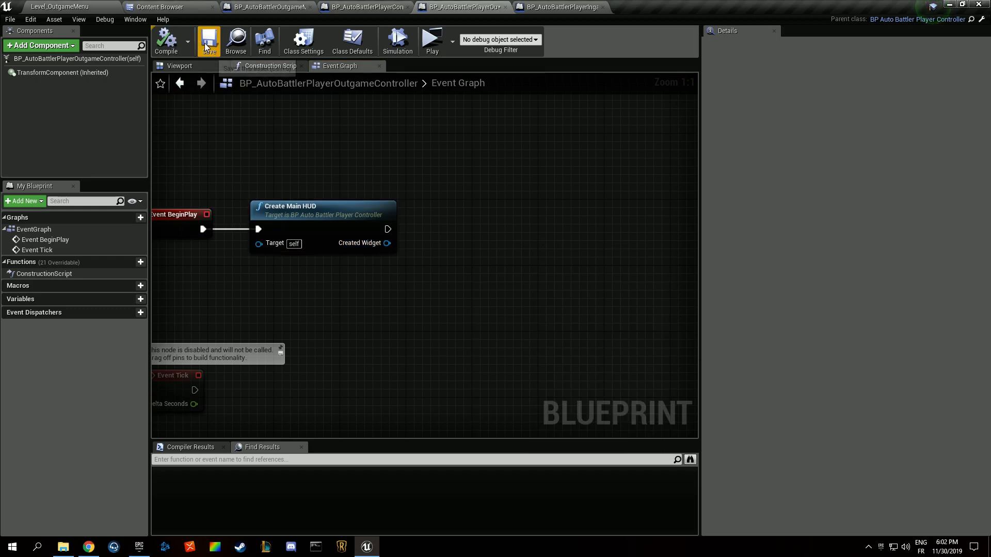
{"action": "left_click", "coordinate": [235, 42]}
{"action": "left_click", "coordinate": [58, 228]}
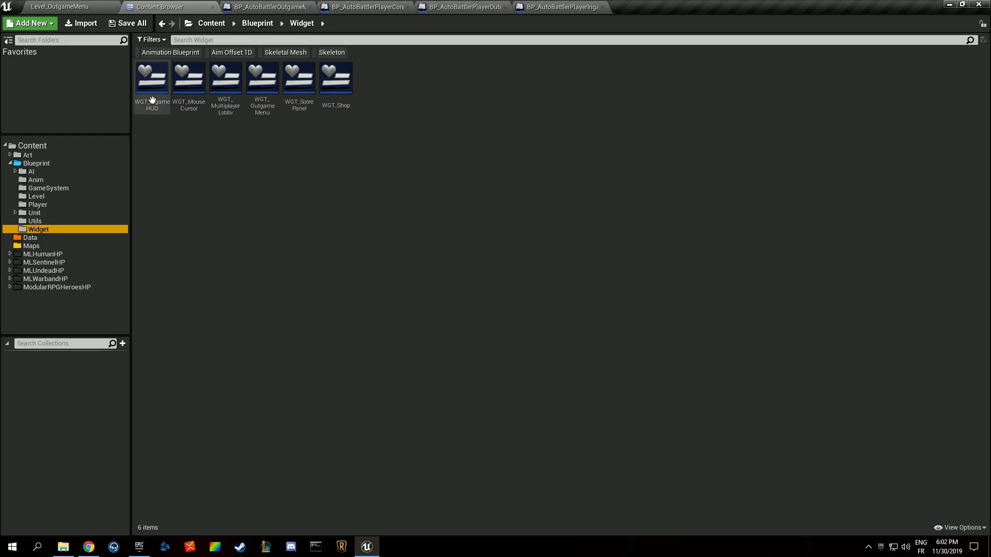
{"action": "left_click", "coordinate": [260, 99]}
{"action": "left_click", "coordinate": [562, 7]}
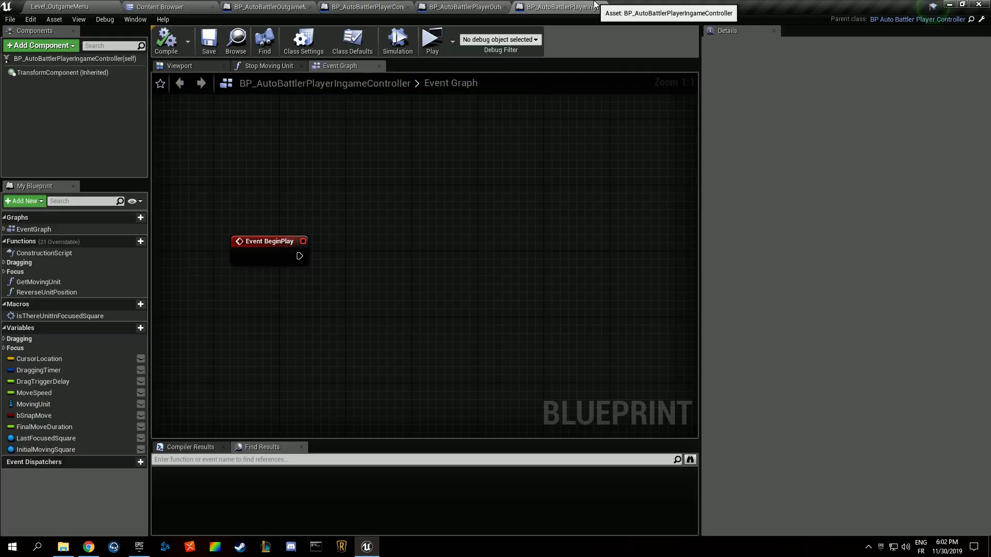
Set the Main HUD class default of BP_AutoBattlerPlayerOutgameController to WGT_OutgameMenu, and save the blueprint
{"action": "left_click", "coordinate": [463, 7]}
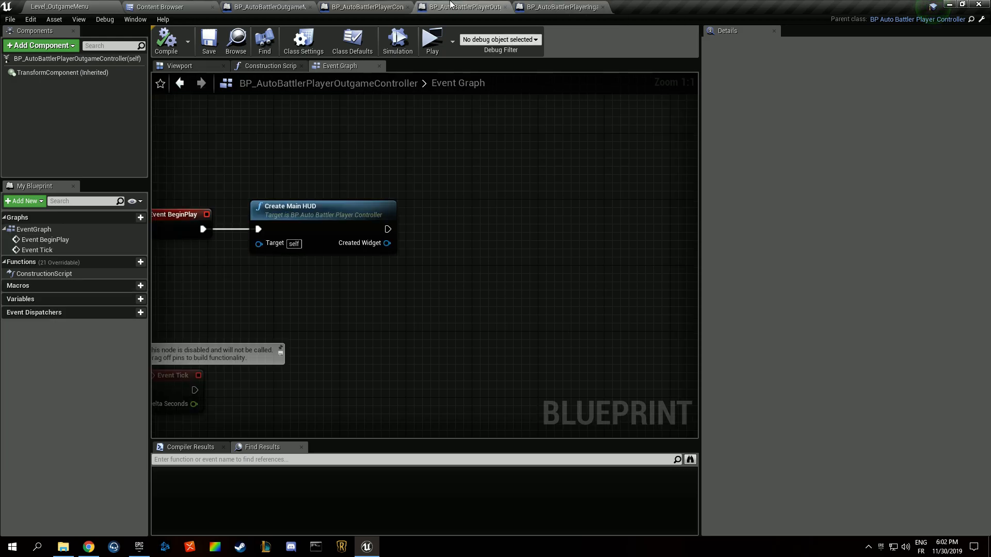
{"action": "left_click", "coordinate": [360, 59]}
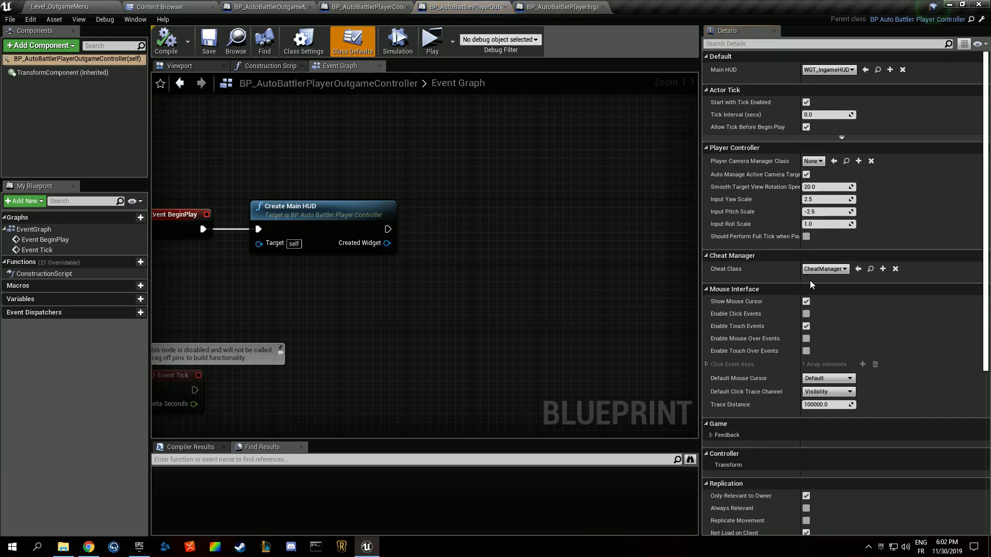
{"action": "left_click", "coordinate": [826, 70]}
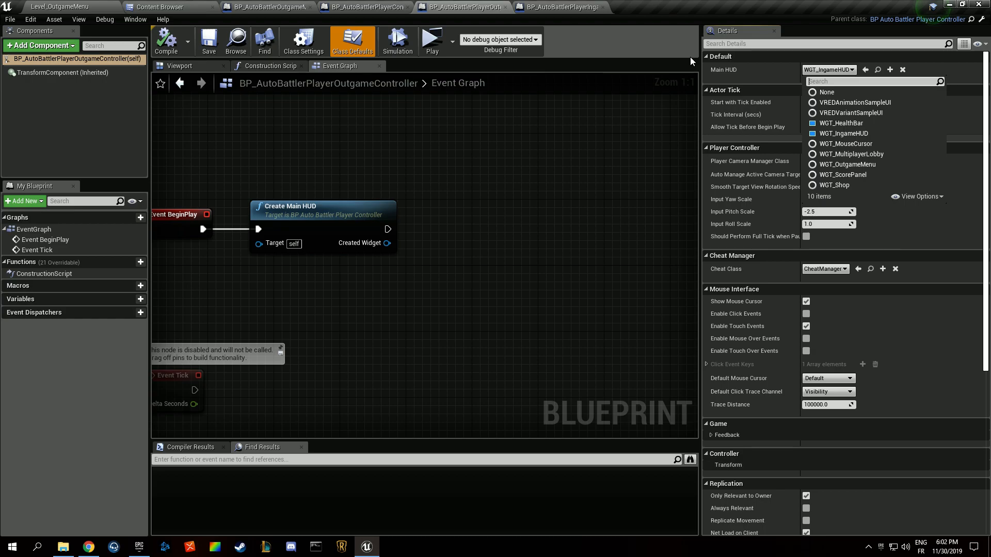
{"action": "left_click", "coordinate": [872, 164]}
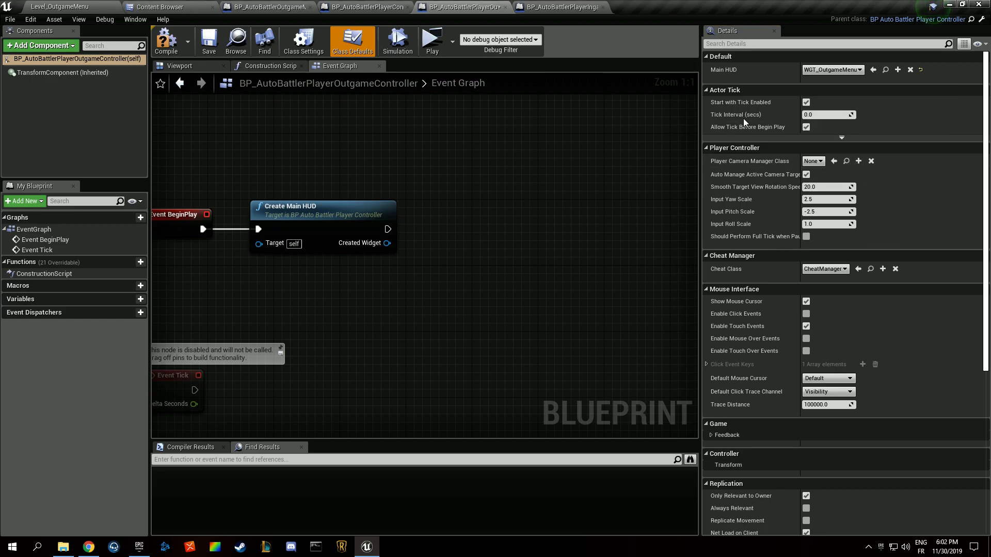
{"action": "left_click", "coordinate": [203, 47]}
Cast the Created Widget output of Create Main HUD to WGT_OutgameMenu in the outgame controller
{"action": "left_click_drag", "start_coordinate": [395, 248], "coordinate": [483, 218]}
{"action": "type", "text": "cast to wgt_o"}
{"action": "key", "text": "Return"}
Promote the cast's outgame menu output to a variable named OutgameMenuRef and align its SET node with the cast
{"action": "left_click_drag", "start_coordinate": [542, 257], "coordinate": [630, 324]}
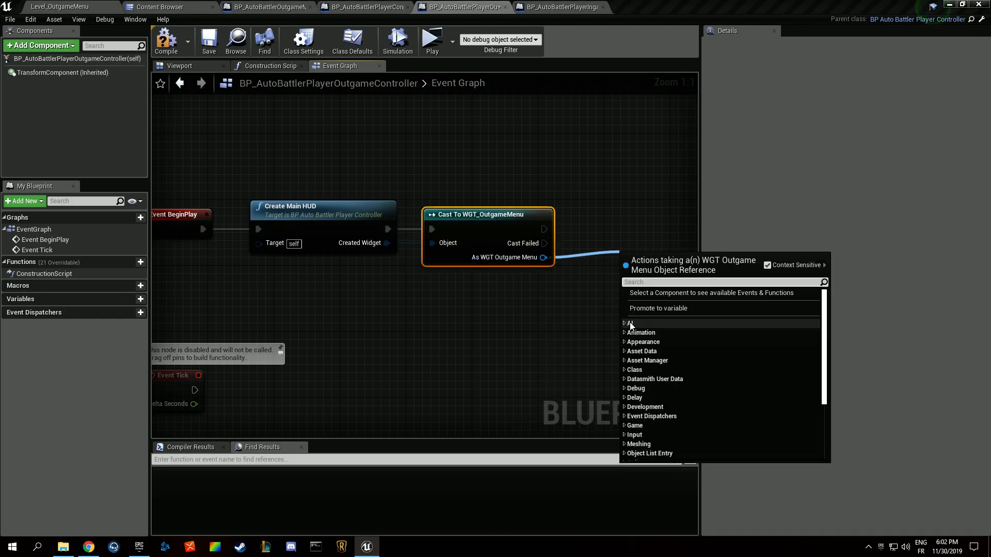
{"action": "left_click", "coordinate": [639, 309]}
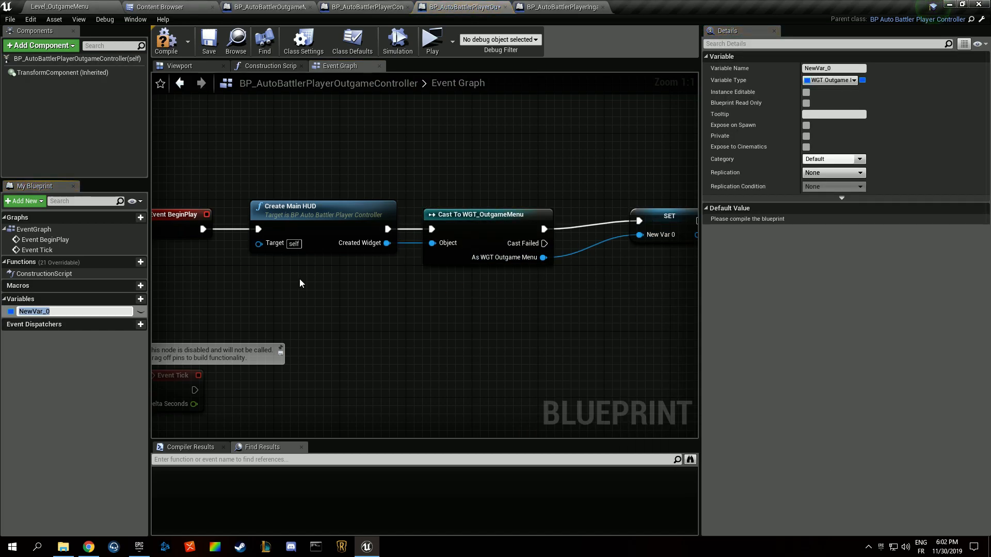
{"action": "type", "text": "OutgameMenuRef"}
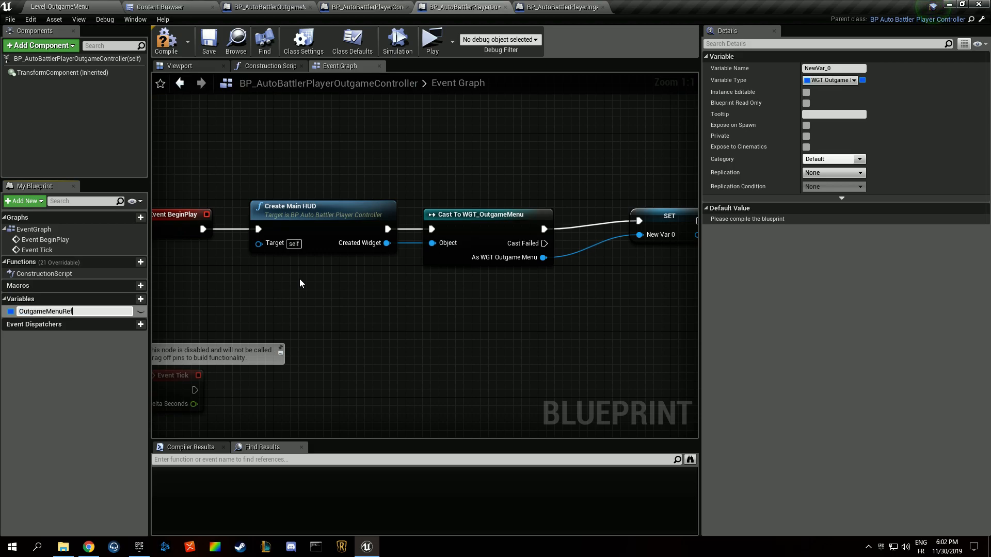
{"action": "key", "text": "Return"}
{"action": "left_click_drag", "start_coordinate": [670, 212], "coordinate": [629, 220]}
{"action": "left_click", "coordinate": [570, 297]}
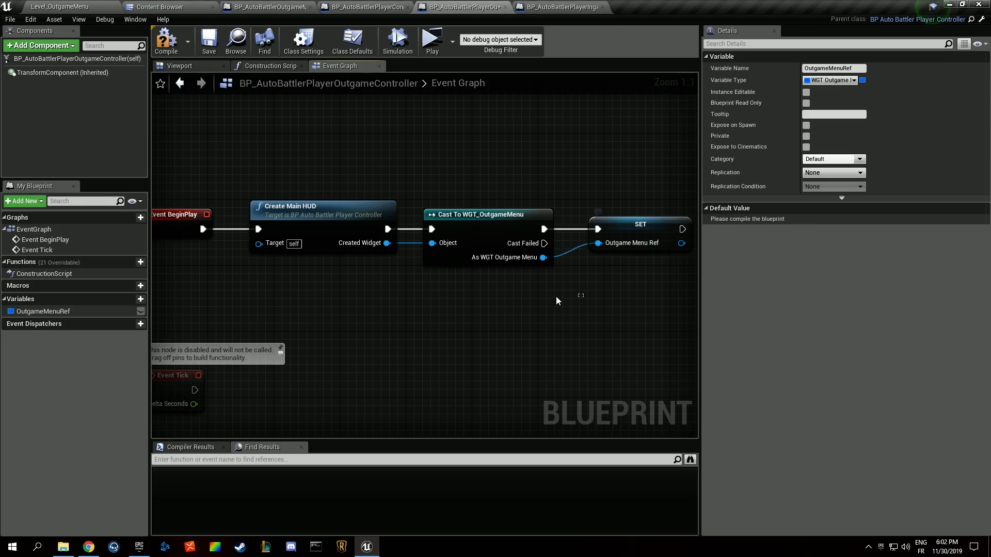
{"action": "left_click_drag", "start_coordinate": [386, 233], "coordinate": [360, 306]}
{"action": "type", "text": "cast"}
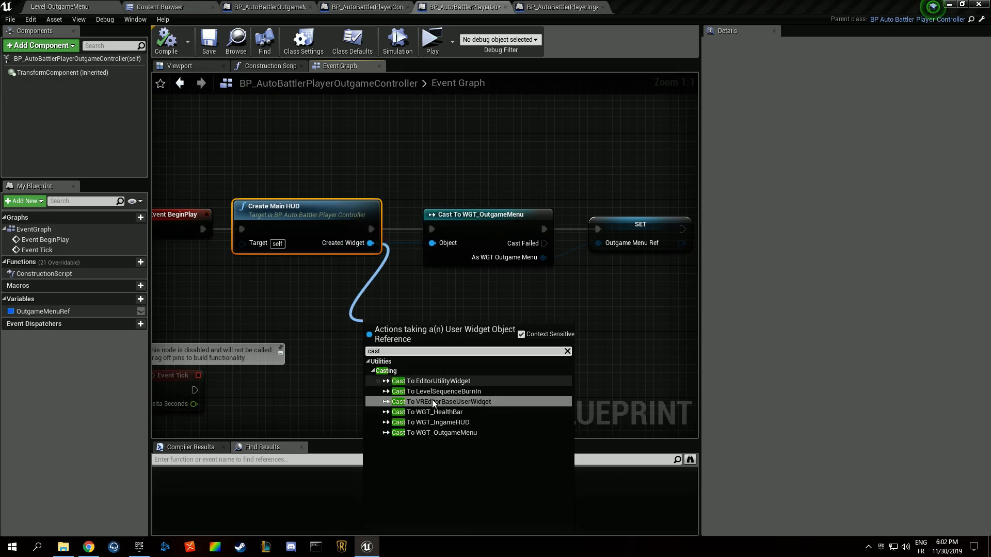
{"action": "left_click", "coordinate": [458, 432]}
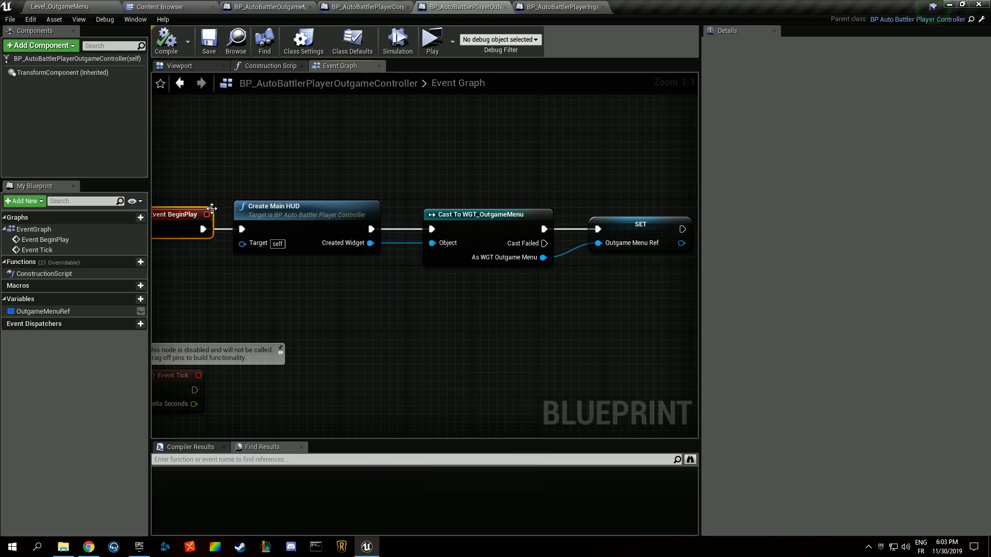
Check the outgame controller's Main HUD class default and look into the parent's Create Main HUD function
{"action": "left_click", "coordinate": [352, 42]}
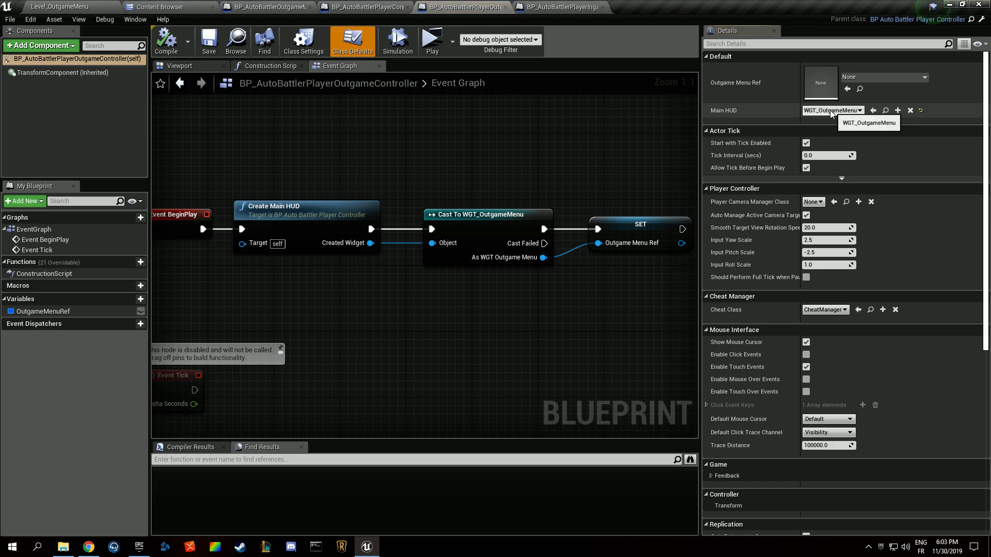
{"action": "scroll", "coordinate": [315, 387], "scroll_direction": "down", "scroll_amount": 1}
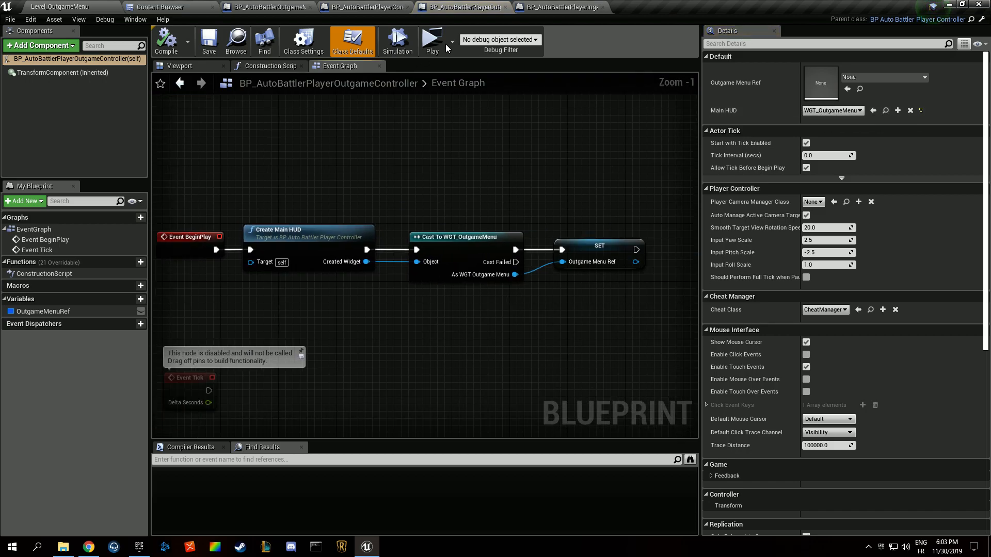
{"action": "double_click", "coordinate": [326, 241]}
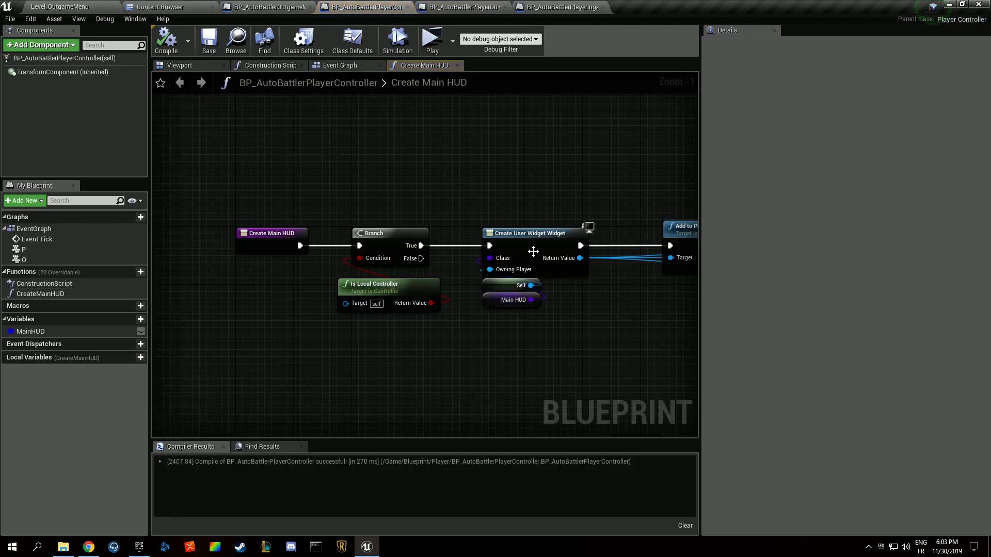
In BP_AutoBattlerPlayerIngameController, call Create Main HUD from Event BeginPlay and line the node up with the event
{"action": "left_click", "coordinate": [561, 7]}
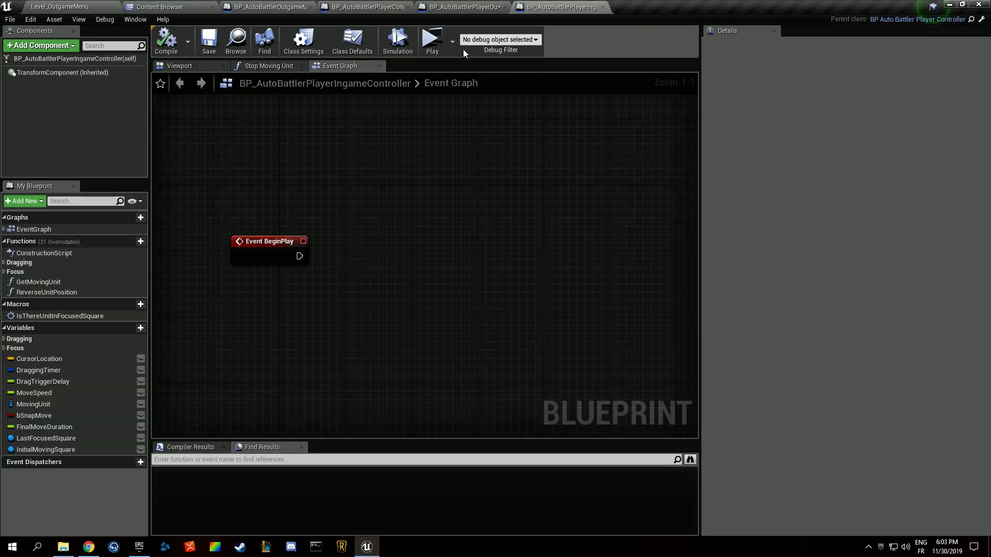
{"action": "left_click_drag", "start_coordinate": [348, 239], "coordinate": [395, 232]}
{"action": "type", "text": "create ma"}
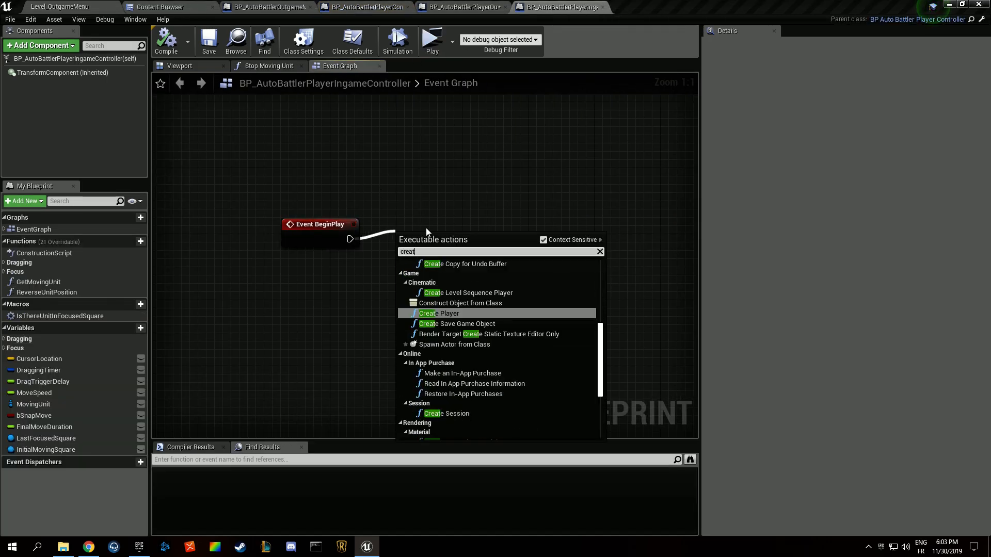
{"action": "key", "text": "Return"}
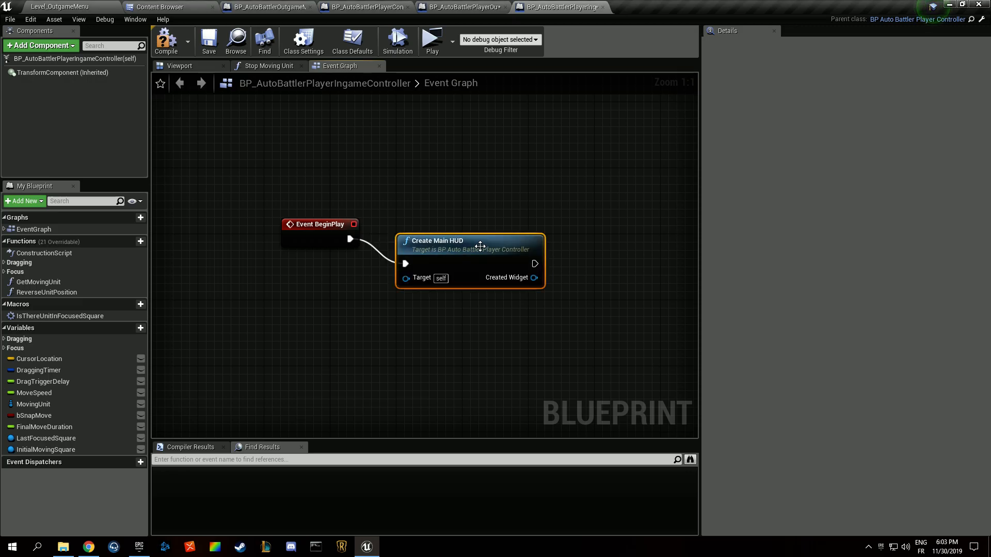
{"action": "left_click_drag", "start_coordinate": [478, 241], "coordinate": [477, 222]}
Cast the Created Widget output of Create Main HUD to WGT_IngameHUD in the ingame controller
{"action": "right_click_drag", "start_coordinate": [440, 342], "coordinate": [275, 353]}
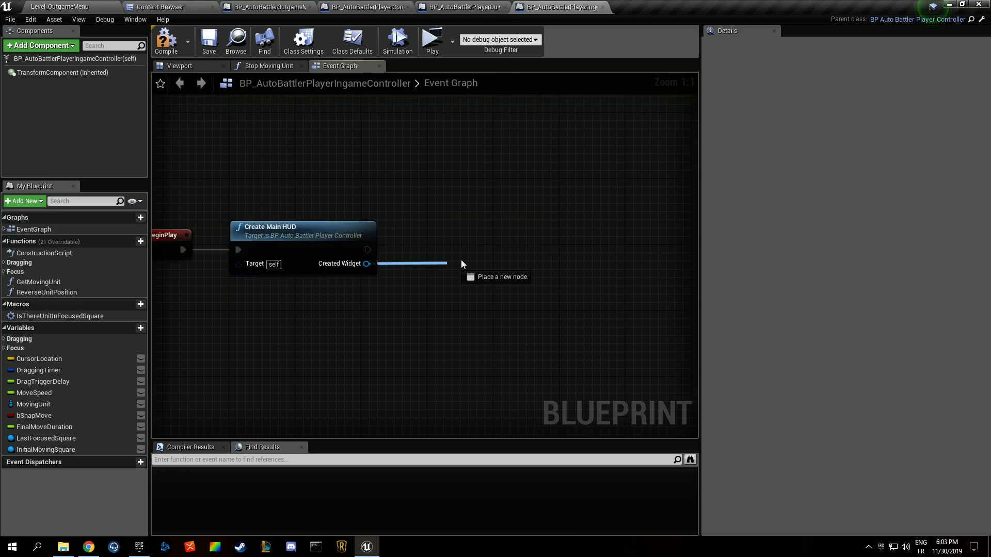
{"action": "left_click_drag", "start_coordinate": [462, 261], "coordinate": [452, 257]}
{"action": "type", "text": "cast to i"}
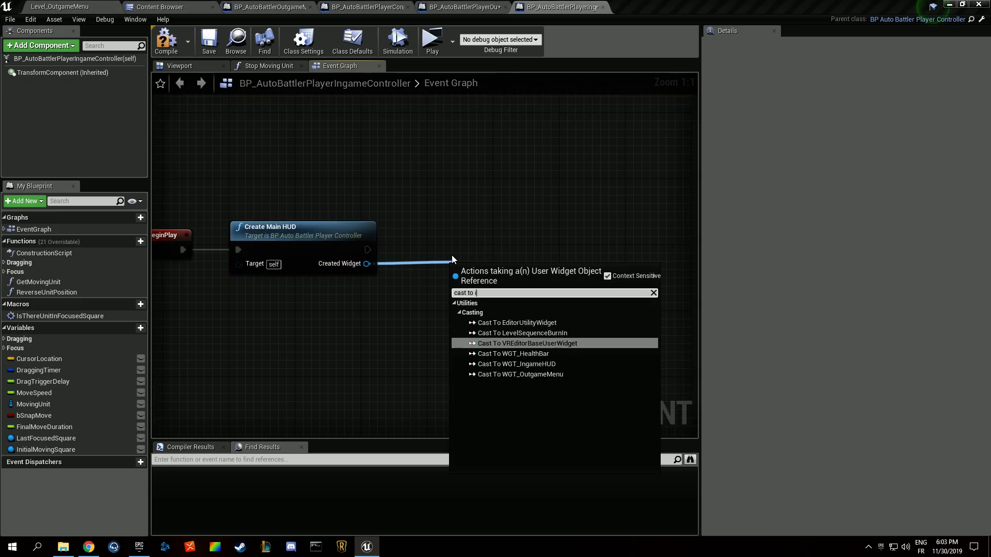
{"action": "type", "text": "nga"}
{"action": "key", "text": "Return"}
Promote the cast's ingame HUD output to a variable named IngameHUDRef, align its SET node, and save the blueprint
{"action": "left_click_drag", "start_coordinate": [493, 270], "coordinate": [610, 264]}
{"action": "left_click", "coordinate": [647, 318]}
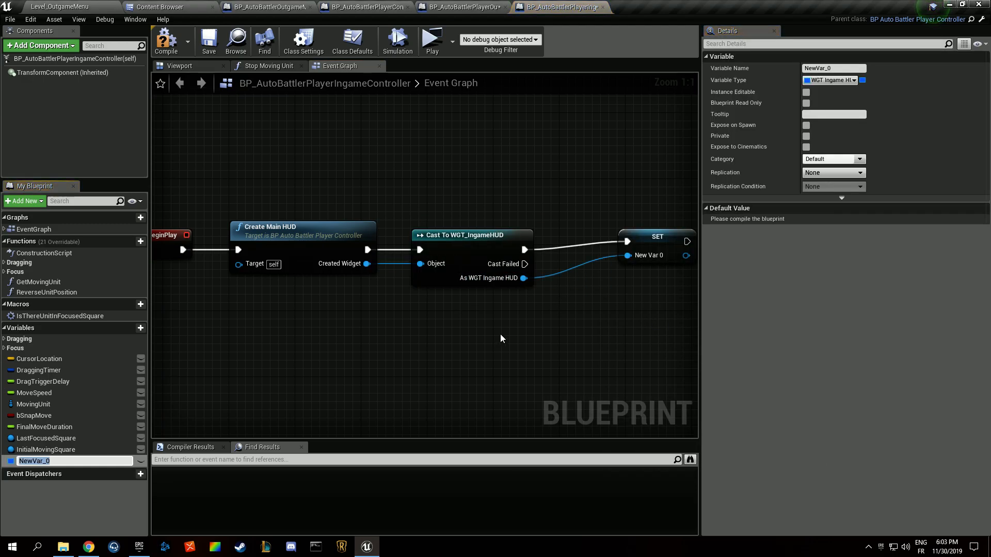
{"action": "type", "text": "IngameHUDRef"}
{"action": "key", "text": "Return"}
{"action": "left_click", "coordinate": [629, 250]}
{"action": "left_click_drag", "start_coordinate": [630, 250], "coordinate": [588, 258]}
{"action": "left_click", "coordinate": [456, 169]}
{"action": "left_click", "coordinate": [202, 39]}
Go through the open controller blueprints and close the BP_AutoBattlerOutgameMode blueprint
{"action": "right_click", "coordinate": [180, 67]}
{"action": "left_click", "coordinate": [203, 119]}
{"action": "left_click", "coordinate": [378, 5]}
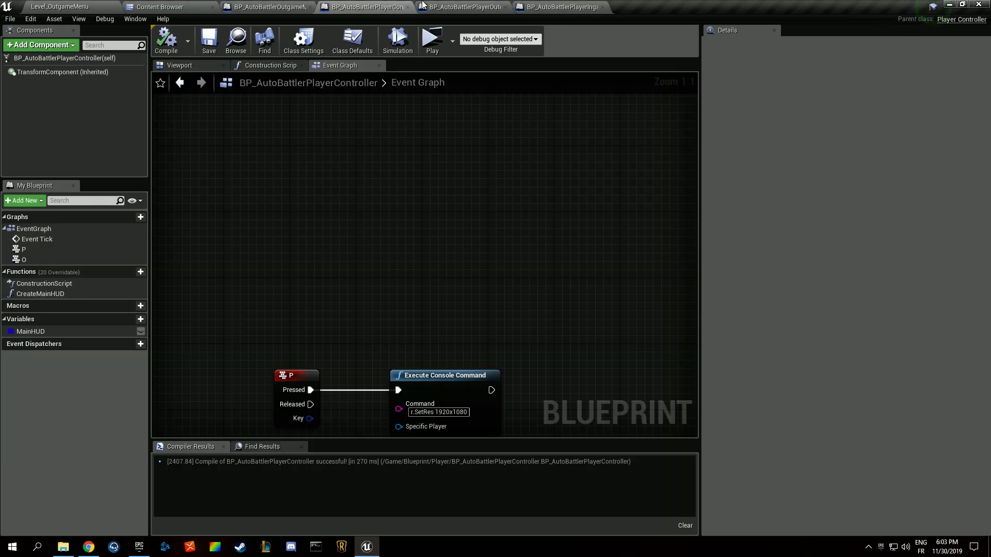
{"action": "left_click", "coordinate": [433, 7]}
{"action": "left_click", "coordinate": [273, 7]}
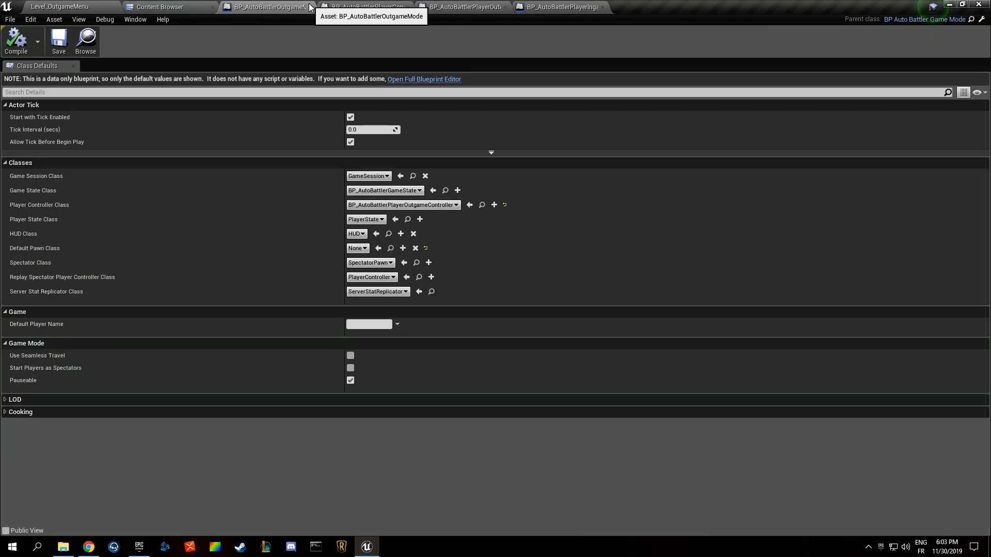
{"action": "left_click", "coordinate": [310, 7]}
{"action": "left_click", "coordinate": [263, 7]}
Trace Create Main HUD from the outgame controller into its parent function and inspect the Main HUD variable feeding the widget class
{"action": "left_click_drag", "start_coordinate": [249, 151], "coordinate": [621, 317]}
{"action": "left_click", "coordinate": [450, 159]}
{"action": "left_click", "coordinate": [338, 7]}
{"action": "left_click", "coordinate": [272, 177]}
{"action": "right_click_drag", "start_coordinate": [272, 177], "coordinate": [334, 185]}
{"action": "double_click", "coordinate": [383, 259]}
{"action": "scroll", "coordinate": [381, 263], "scroll_direction": "up", "scroll_amount": 2}
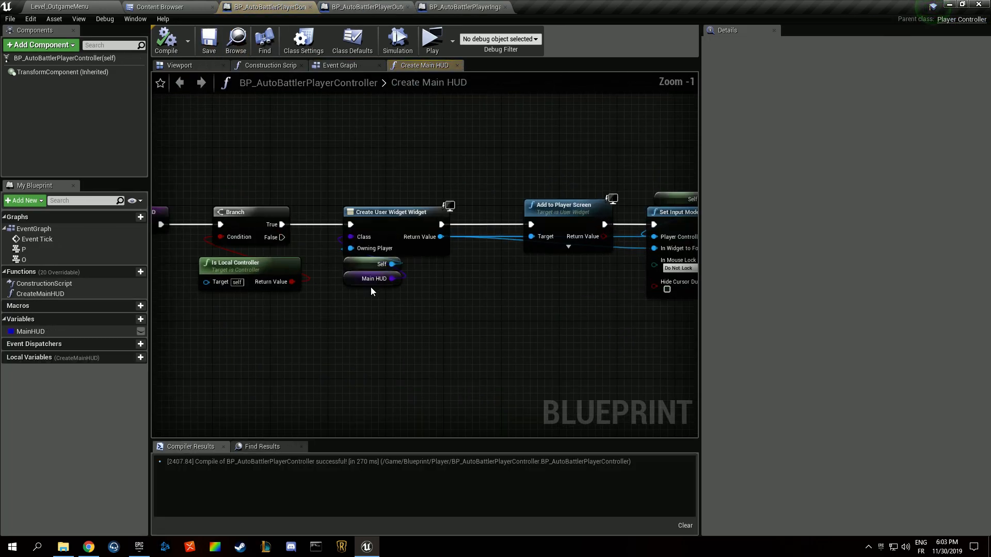
{"action": "scroll", "coordinate": [372, 292], "scroll_direction": "up", "scroll_amount": 1}
{"action": "left_click", "coordinate": [372, 280]}
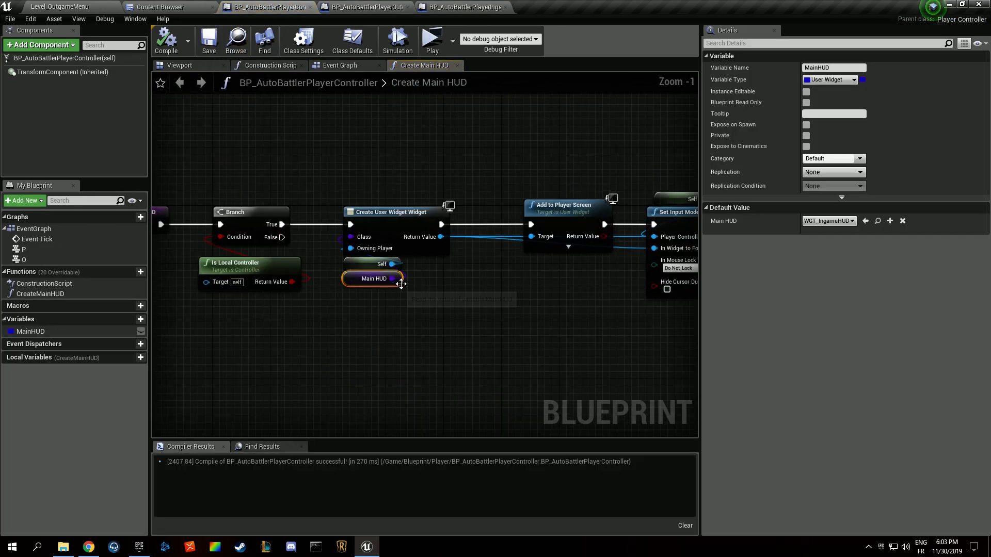
Review the outgame controller's class defaults, and test the outgame menu level in a standalone game preview
{"action": "left_click", "coordinate": [387, 5]}
{"action": "left_click", "coordinate": [346, 44]}
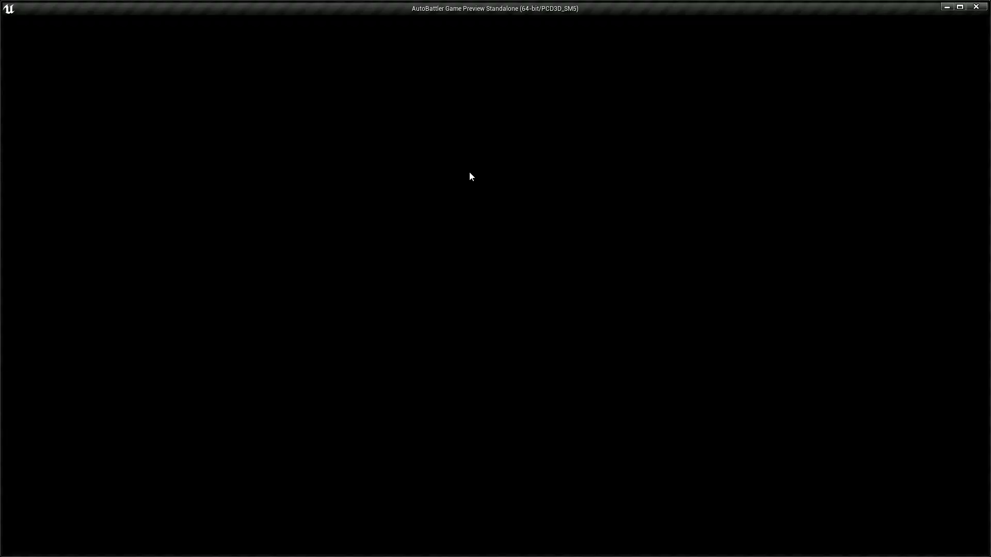
{"action": "key", "text": "Escape"}
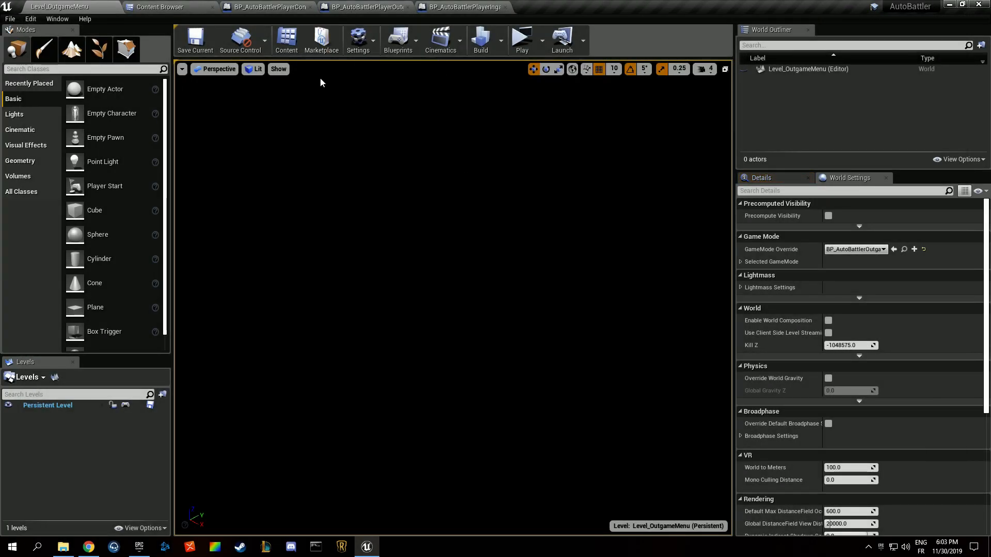
Open the WGT_OutgameMenu widget and add a Button to its Canvas Panel
{"action": "key", "text": "ctrl+shift+f"}
{"action": "double_click", "coordinate": [260, 97]}
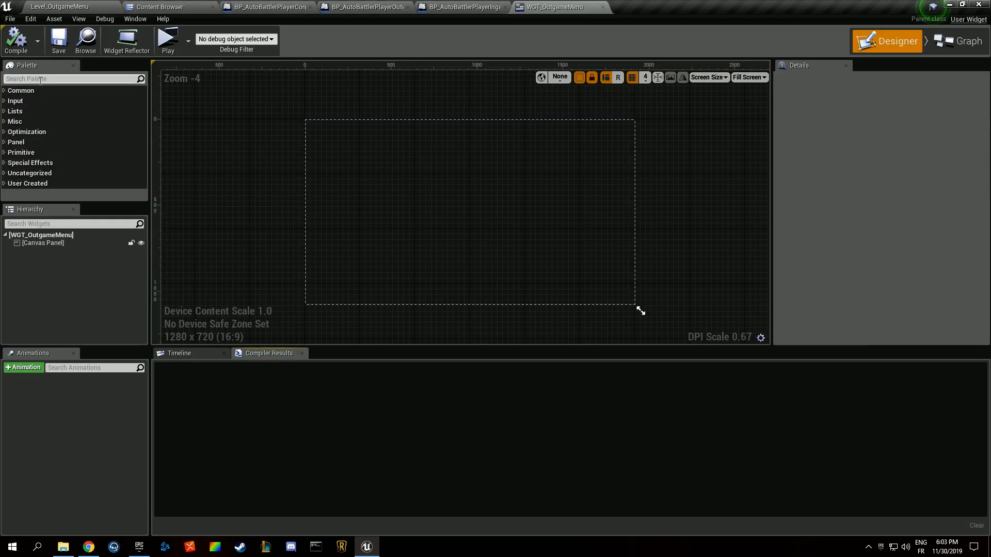
{"action": "left_click", "coordinate": [40, 79]}
{"action": "type", "text": "button"}
{"action": "left_click_drag", "start_coordinate": [27, 103], "coordinate": [73, 239]}
Add a Vertical Box to the Canvas Panel and place the button inside it
{"action": "left_click", "coordinate": [36, 79]}
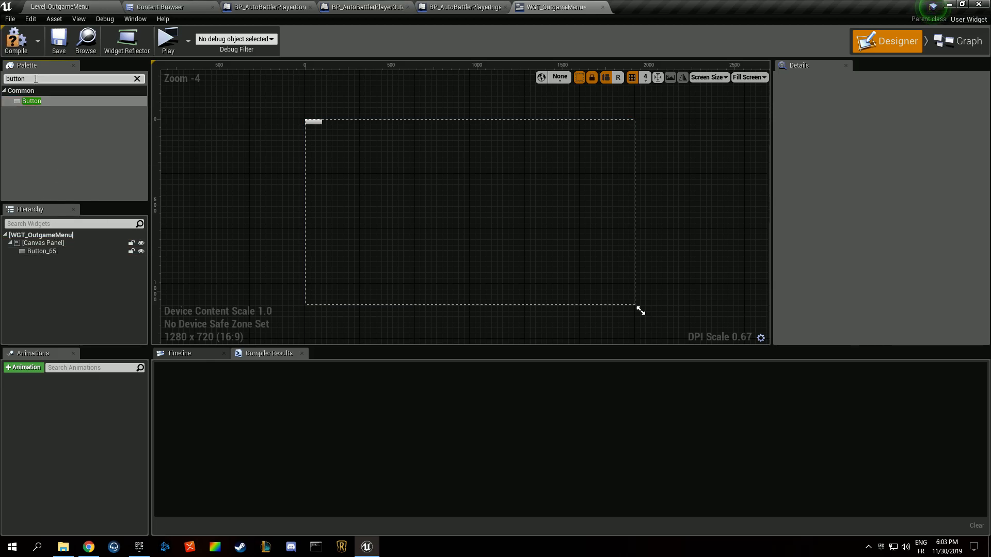
{"action": "key", "text": "ctrl+a"}
{"action": "type", "text": "ver"}
{"action": "left_click_drag", "start_coordinate": [55, 109], "coordinate": [48, 261]}
{"action": "scroll", "coordinate": [302, 114], "scroll_direction": "up", "scroll_amount": 6}
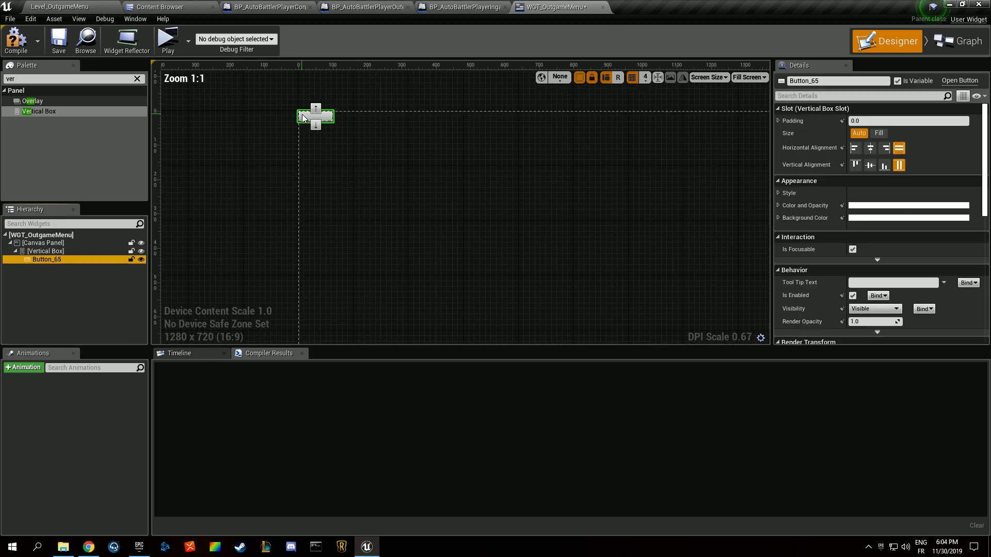
Copy the button and paste it three times into the Vertical Box to make four stacked buttons
{"action": "left_click", "coordinate": [63, 260]}
{"action": "left_click", "coordinate": [48, 253]}
{"action": "key", "text": "ctrl+v"}
{"action": "left_click", "coordinate": [46, 252]}
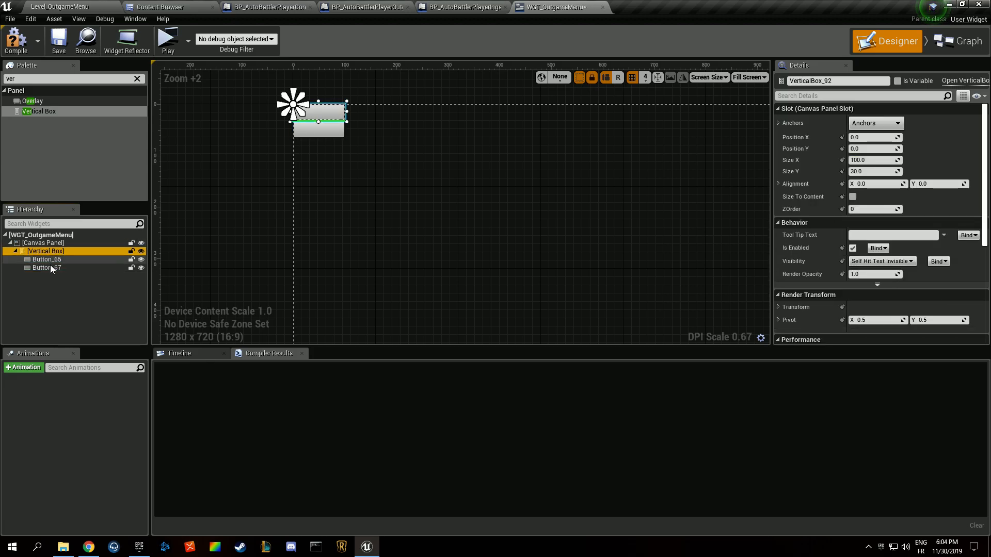
{"action": "key", "text": "ctrl+v"}
{"action": "left_click", "coordinate": [36, 251]}
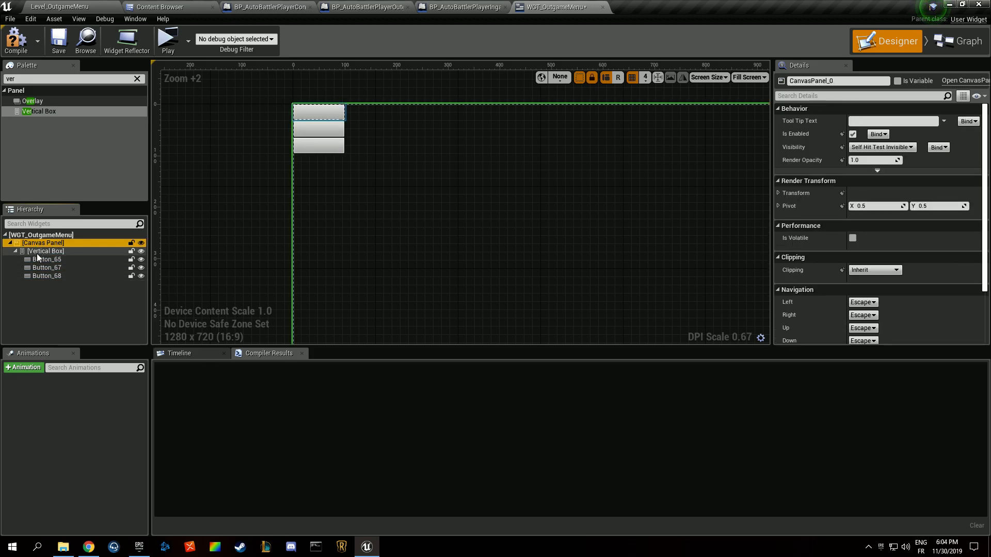
{"action": "key", "text": "ctrl+v"}
Rename the third button in the Vertical Box as Button_Options
{"action": "left_click", "coordinate": [58, 271]}
{"action": "left_click", "coordinate": [84, 283]}
{"action": "left_click", "coordinate": [75, 276]}
{"action": "key", "text": "F2"}
{"action": "type", "text": "Button_Options"}
{"action": "key", "text": "Return"}
Rename the first button in the Vertical Box as Button_FindGame
{"action": "left_click", "coordinate": [73, 259]}
{"action": "key", "text": "F2"}
{"action": "type", "text": "B"}
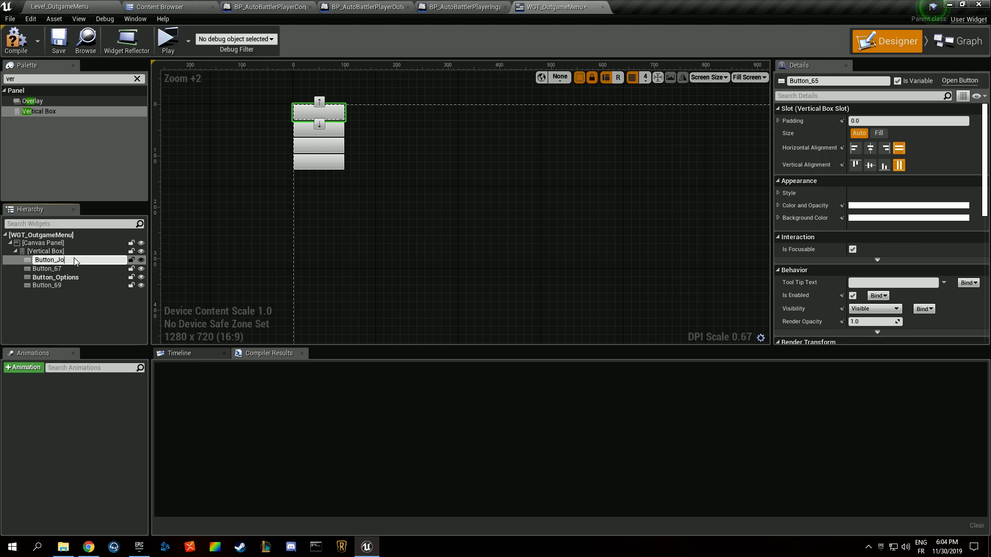
{"action": "type", "text": "utton_FindGame"}
{"action": "key", "text": "Return"}
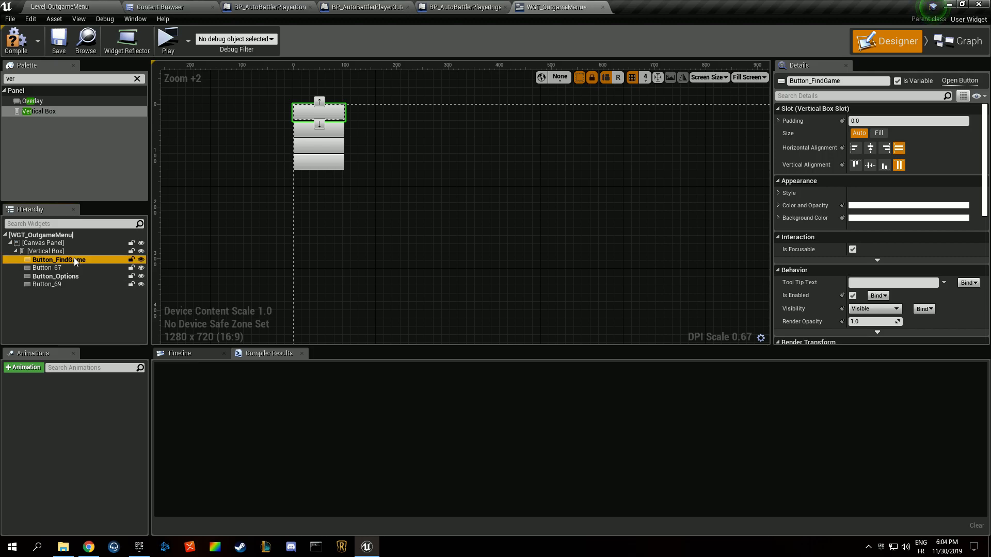
Rename the second button as Button_CreateGame and move it above Button_FindGame in the hierarchy
{"action": "left_click", "coordinate": [73, 268]}
{"action": "key", "text": "F2"}
{"action": "type", "text": "Button_"}
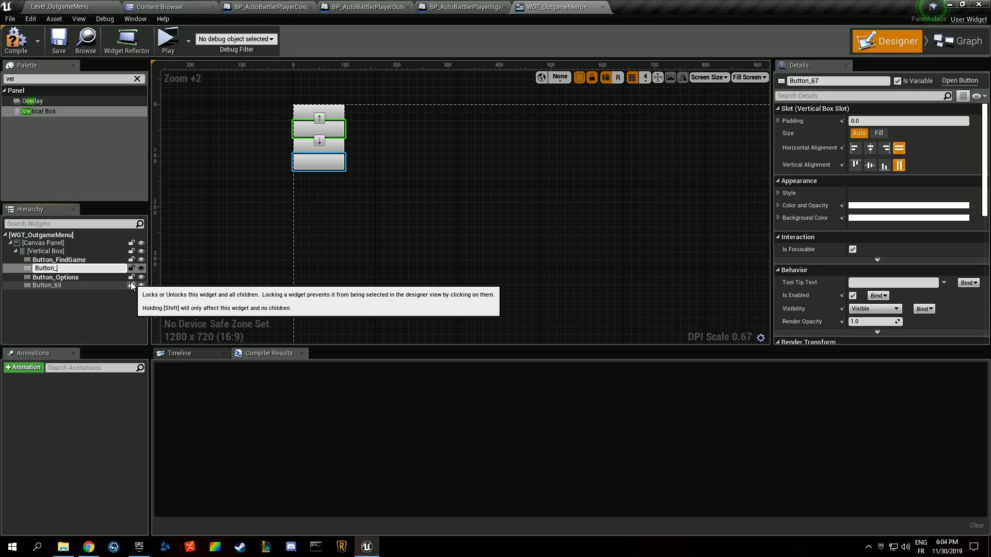
{"action": "type", "text": "CreateGame"}
{"action": "key", "text": "Return"}
{"action": "mouse_move", "coordinate": [67, 270]}
{"action": "left_mouse_down"}
{"action": "mouse_move", "coordinate": [67, 261]}
{"action": "mouse_move", "coordinate": [77, 282]}
{"action": "mouse_move", "coordinate": [90, 281]}
{"action": "mouse_move", "coordinate": [58, 258]}
{"action": "left_mouse_up"}
Rename the last button as Button_Quit and compile the widget
{"action": "left_click", "coordinate": [58, 283]}
{"action": "key", "text": "F2"}
{"action": "type", "text": "Button_Quit"}
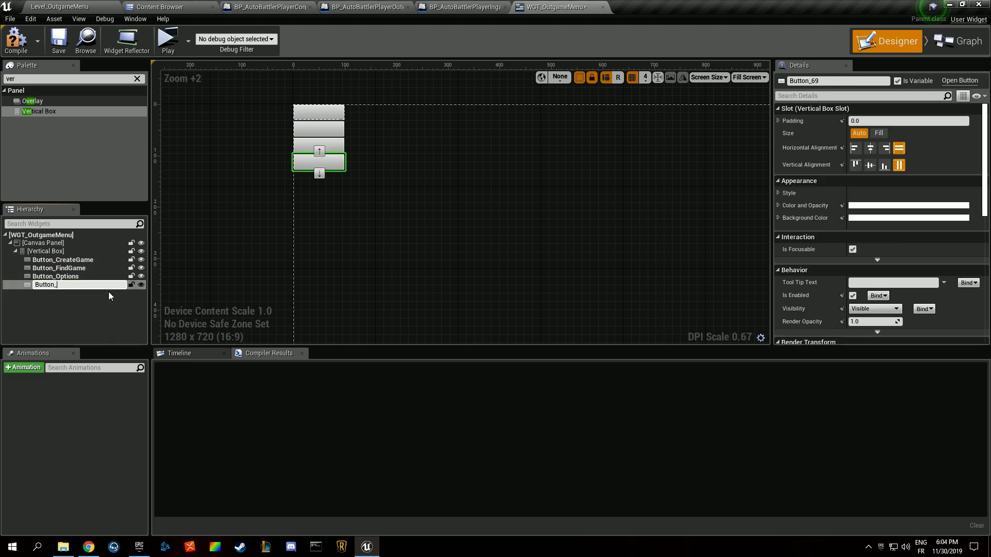
{"action": "key", "text": "Return"}
{"action": "left_click", "coordinate": [13, 42]}
Add a Text widget inside Button_CreateGame
{"action": "double_click", "coordinate": [16, 79]}
{"action": "type", "text": "text"}
{"action": "left_click_drag", "start_coordinate": [38, 116], "coordinate": [76, 259]}
Paste copies of the text block into Button_FindGame, Button_Options and Button_Quit
{"action": "left_click", "coordinate": [65, 278]}
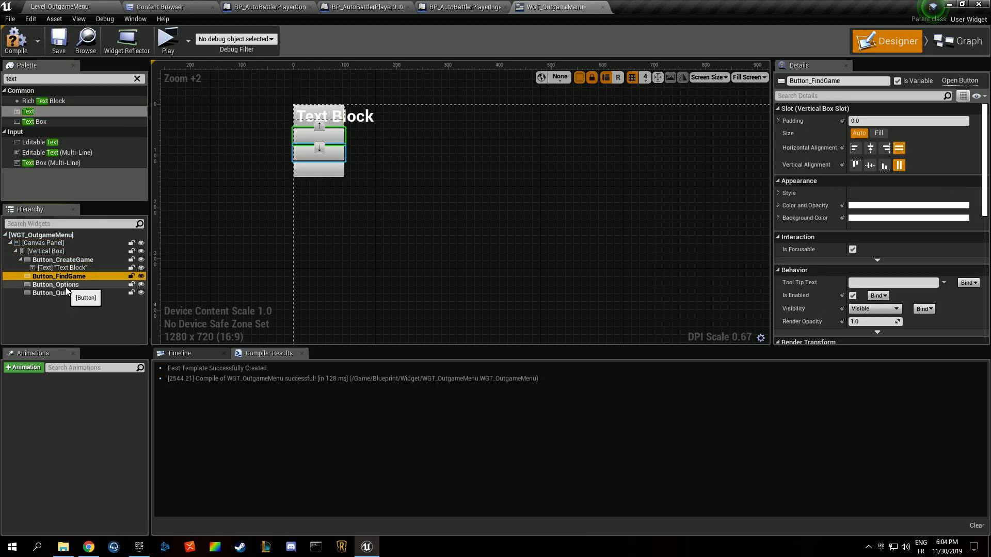
{"action": "key", "text": "ctrl+v"}
{"action": "left_click", "coordinate": [66, 292]}
{"action": "key", "text": "ctrl+v"}
{"action": "left_click", "coordinate": [61, 308]}
{"action": "key", "text": "ctrl+v"}
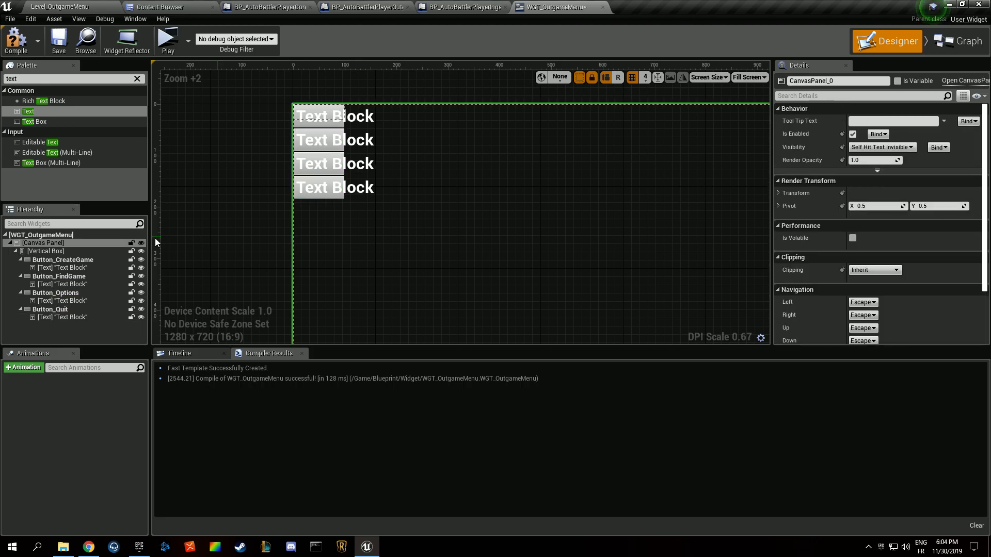
Enlarge the Vertical Box to about 363 by 270 and collapse the buttons' text entries in the hierarchy
{"action": "left_click", "coordinate": [45, 251]}
{"action": "left_click_drag", "start_coordinate": [884, 161], "coordinate": [944, 171]}
{"action": "left_click", "coordinate": [15, 251], "text": "shift"}
{"action": "left_click", "coordinate": [16, 250]}
Set the slot size of all four menu buttons to Fill, then compile and save the widget
{"action": "left_click", "coordinate": [50, 259]}
{"action": "left_click", "coordinate": [45, 284], "text": "shift"}
{"action": "scroll", "coordinate": [872, 155], "scroll_direction": "down", "scroll_amount": 2}
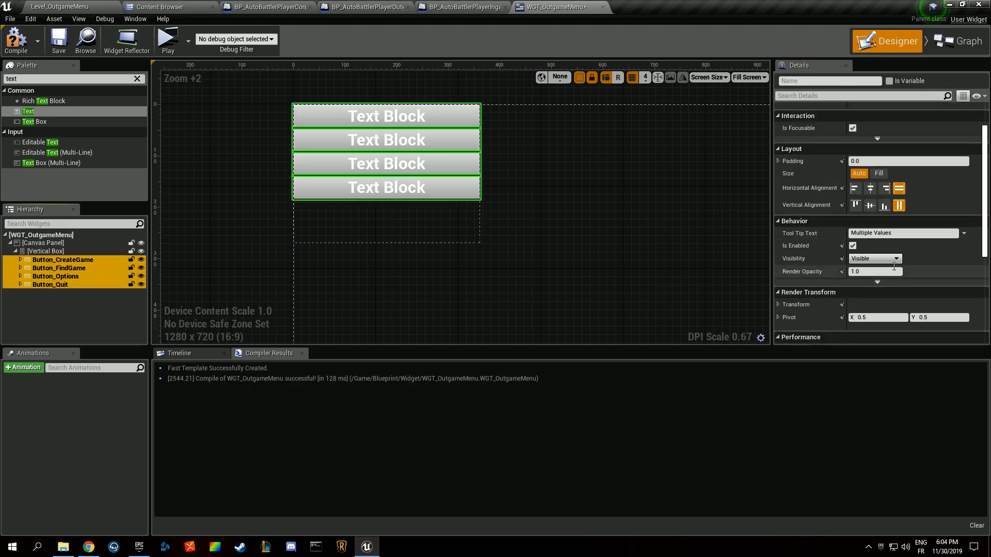
{"action": "left_click", "coordinate": [878, 173]}
{"action": "left_click", "coordinate": [20, 37]}
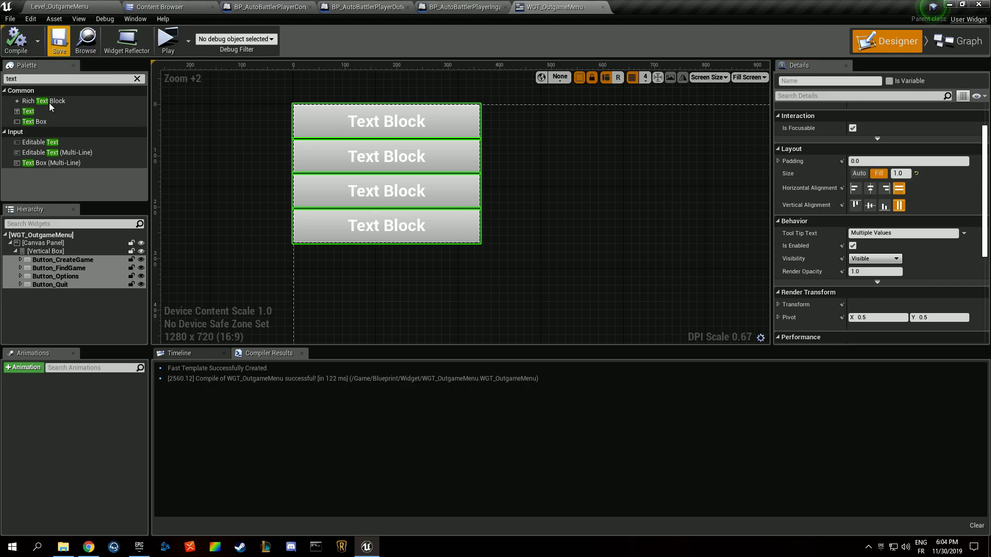
Anchor the Vertical Box to the left-centre of the canvas
{"action": "left_click", "coordinate": [47, 251]}
{"action": "scroll", "coordinate": [403, 228], "scroll_direction": "down", "scroll_amount": 6}
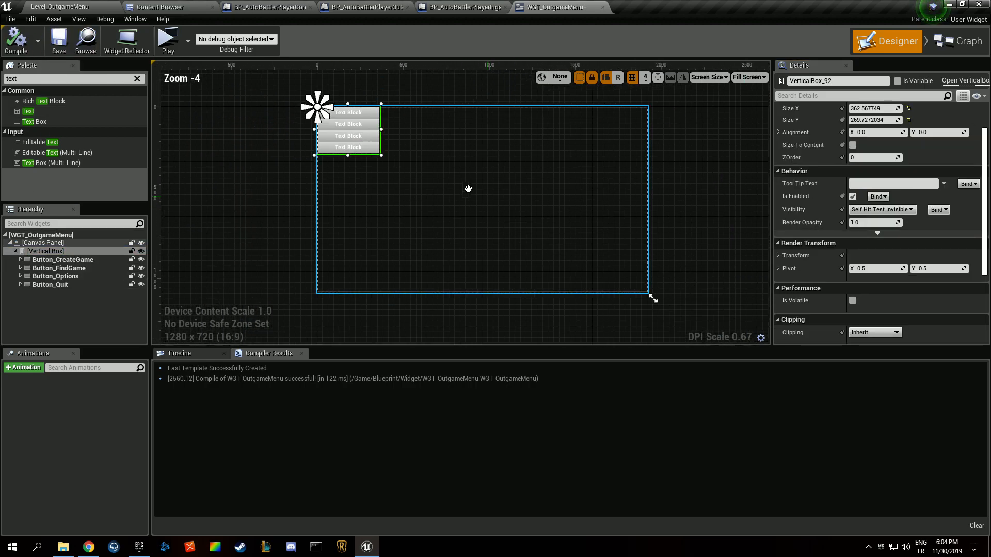
{"action": "scroll", "coordinate": [883, 193], "scroll_direction": "up", "scroll_amount": 2}
{"action": "scroll", "coordinate": [874, 116], "scroll_direction": "down", "scroll_amount": 3}
{"action": "scroll", "coordinate": [875, 120], "scroll_direction": "up", "scroll_amount": 3}
{"action": "left_click", "coordinate": [876, 123]}
{"action": "left_click", "coordinate": [863, 185]}
Set the Vertical Box's position to 0, 0 and its size to 500 by 400
{"action": "left_click", "coordinate": [871, 149]}
{"action": "type", "text": "0"}
{"action": "left_click", "coordinate": [871, 160]}
{"action": "type", "text": "0"}
{"action": "left_click", "coordinate": [869, 171]}
{"action": "left_click", "coordinate": [871, 161]}
{"action": "type", "text": "500"}
{"action": "left_click", "coordinate": [875, 171]}
{"action": "type", "text": "400"}
{"action": "key", "text": "Return"}
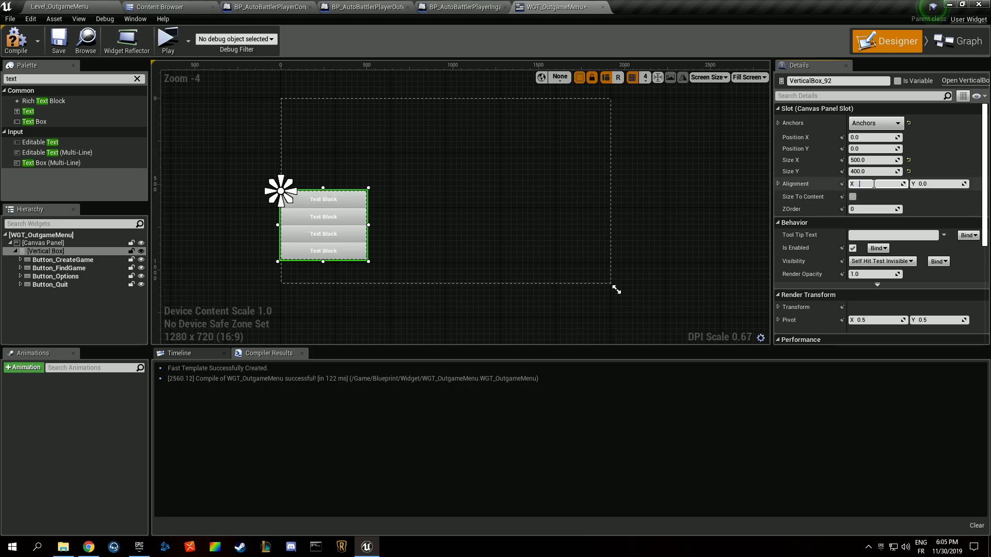
Set the Vertical Box's alignment to X 0 and Y 0.5, then compile and save the widget
{"action": "type", "text": "0.5"}
{"action": "key", "text": "Return"}
{"action": "left_click", "coordinate": [883, 184]}
{"action": "type", "text": "0"}
{"action": "key", "text": "Return"}
{"action": "left_click", "coordinate": [940, 184]}
{"action": "type", "text": "0.5"}
{"action": "key", "text": "Return"}
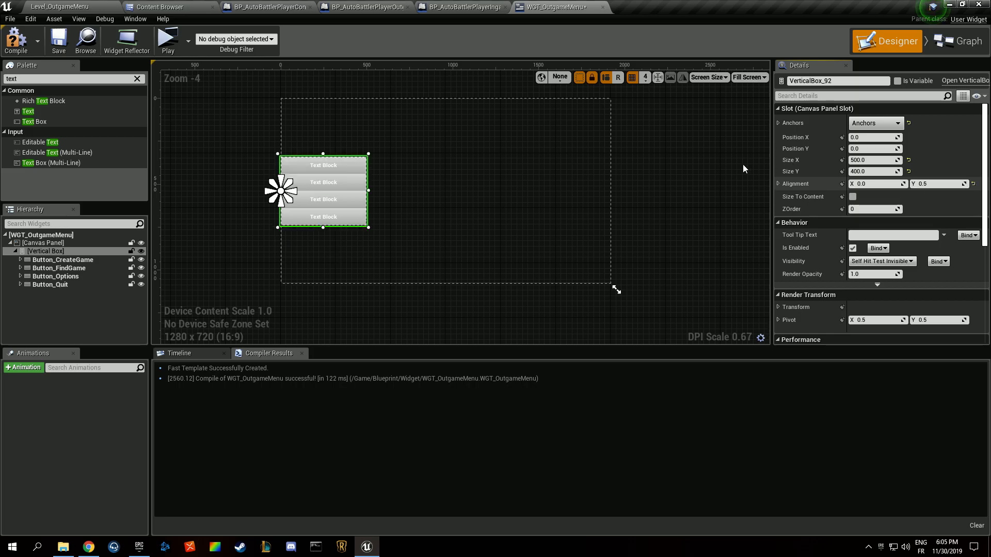
{"action": "left_click", "coordinate": [16, 42]}
{"action": "left_click", "coordinate": [60, 44]}
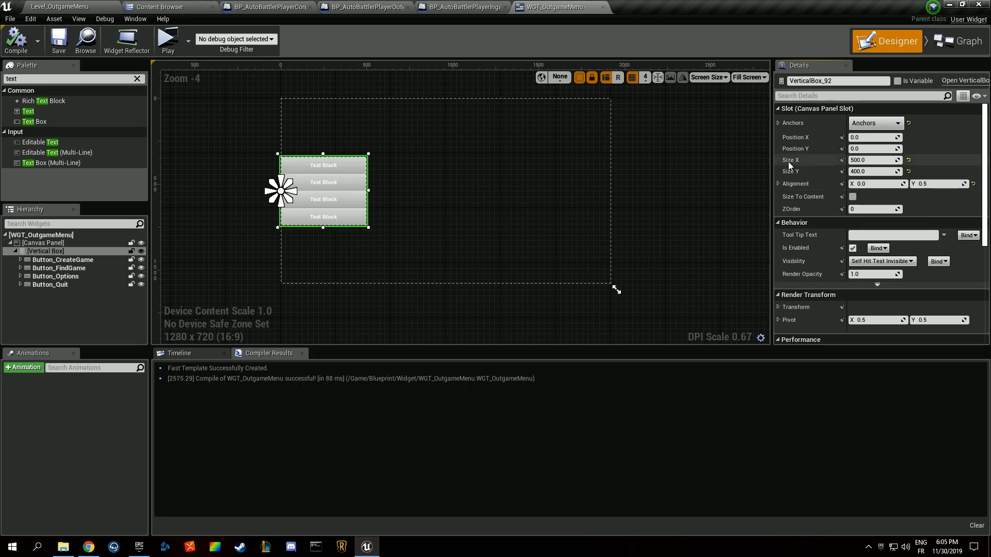
Try X alignment values of 1 and 0.5 on the Vertical Box
{"action": "type", "text": "1"}
{"action": "key", "text": "Return"}
{"action": "left_click", "coordinate": [889, 184]}
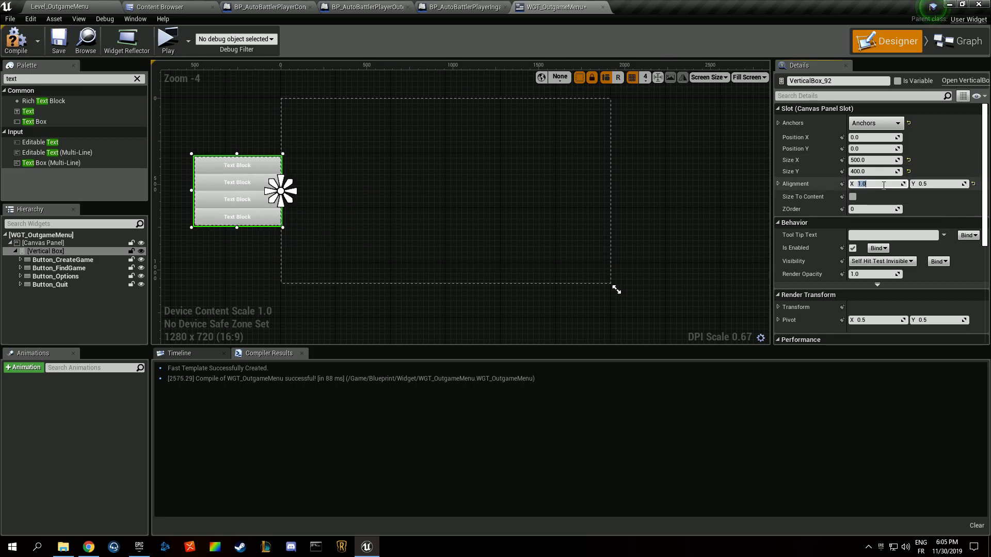
{"action": "type", "text": "0.5"}
{"action": "key", "text": "Return"}
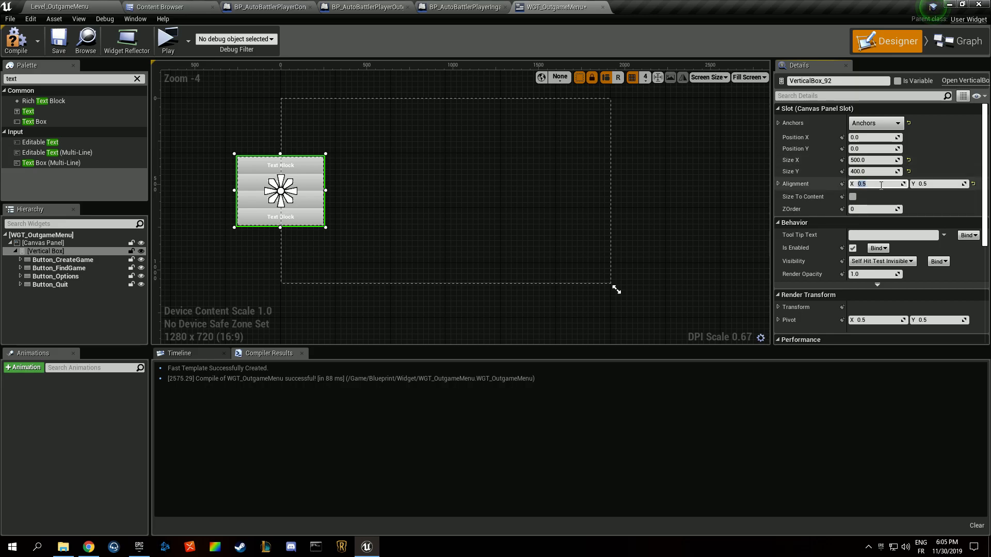
Set the Vertical Box's X alignment to -0.5 and save the widget
{"action": "type", "text": "-0.5"}
{"action": "key", "text": "Return"}
{"action": "left_click", "coordinate": [50, 46]}
Run the standalone game preview to check the menu's placement and try its buttons
{"action": "scroll", "coordinate": [331, 178], "scroll_direction": "up", "scroll_amount": 4}
{"action": "left_click", "coordinate": [379, 145]}
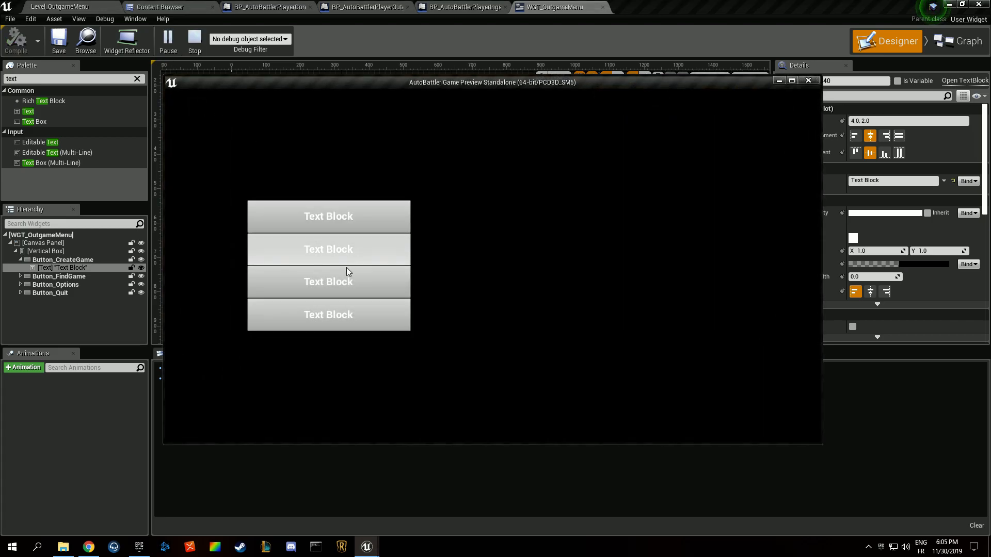
{"action": "left_click", "coordinate": [359, 318]}
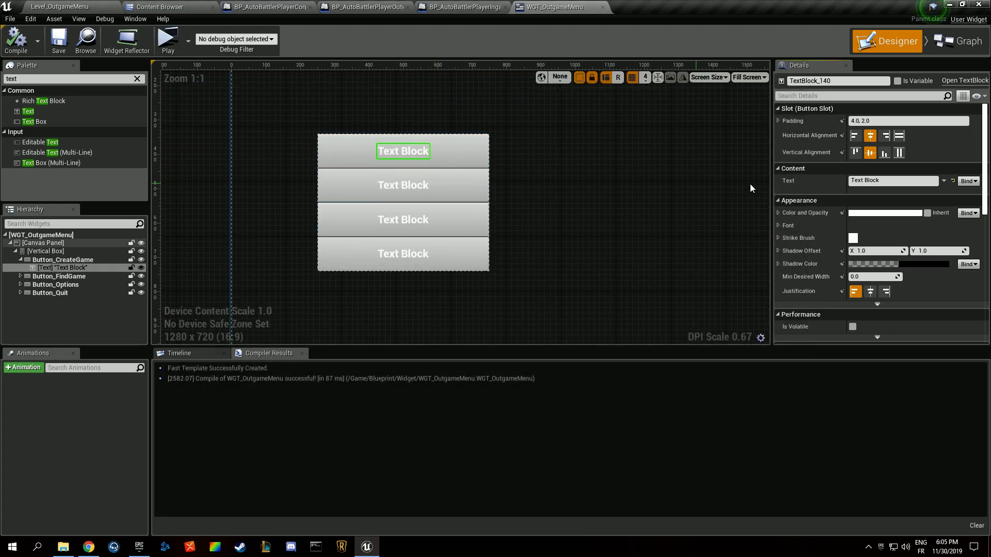
Change the text of Button_CreateGame's text block to "Create Game"
{"action": "scroll", "coordinate": [719, 183], "scroll_direction": "up", "scroll_amount": 6}
{"action": "scroll", "coordinate": [365, 230], "scroll_direction": "down", "scroll_amount": 9}
{"action": "scroll", "coordinate": [435, 209], "scroll_direction": "up", "scroll_amount": 1}
{"action": "scroll", "coordinate": [725, 208], "scroll_direction": "down", "scroll_amount": 2}
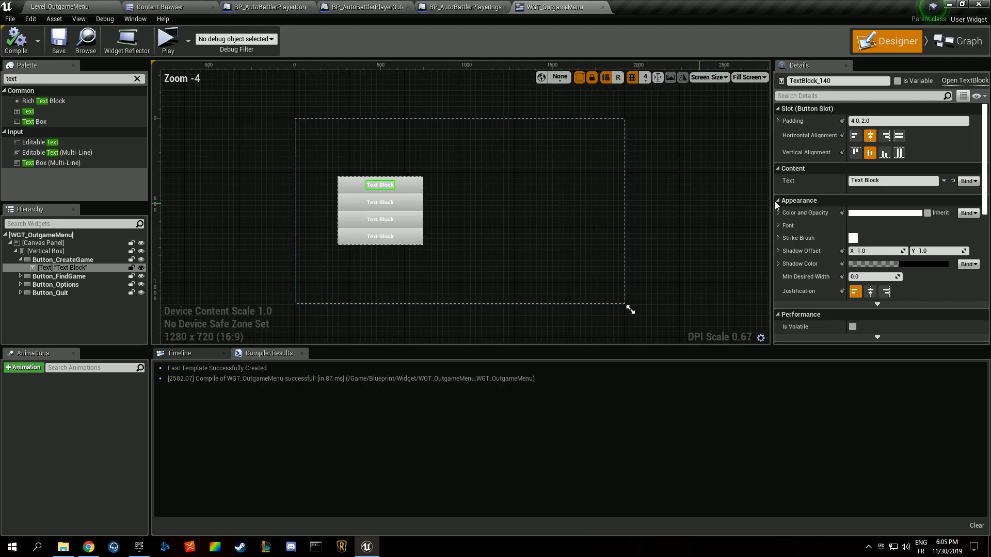
{"action": "left_click", "coordinate": [926, 181]}
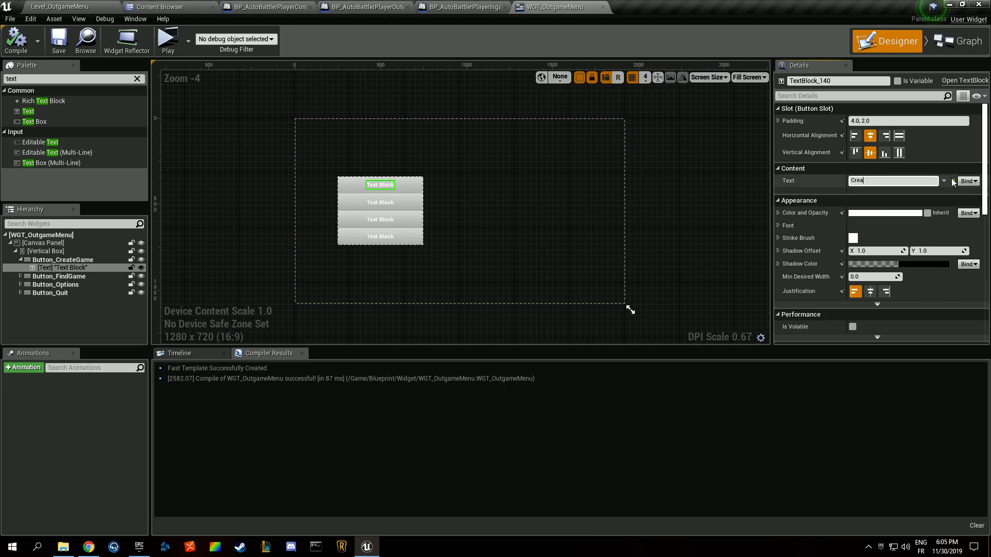
{"action": "type", "text": "Create Game"}
{"action": "key", "text": "Return"}
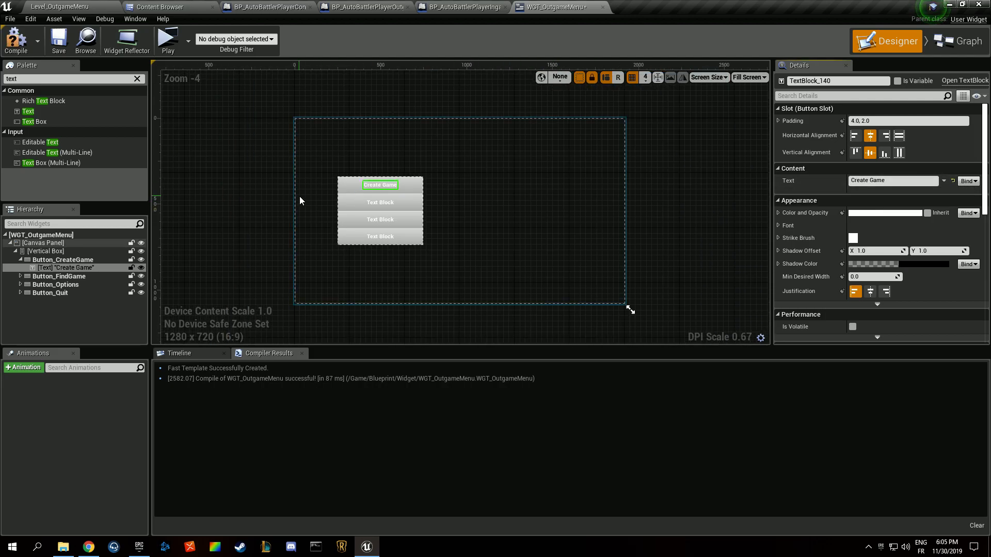
Expand the buttons in the hierarchy and change Button_FindGame's text to "Find Game"
{"action": "scroll", "coordinate": [304, 203], "scroll_direction": "up", "scroll_amount": 2}
{"action": "left_click", "coordinate": [416, 201]}
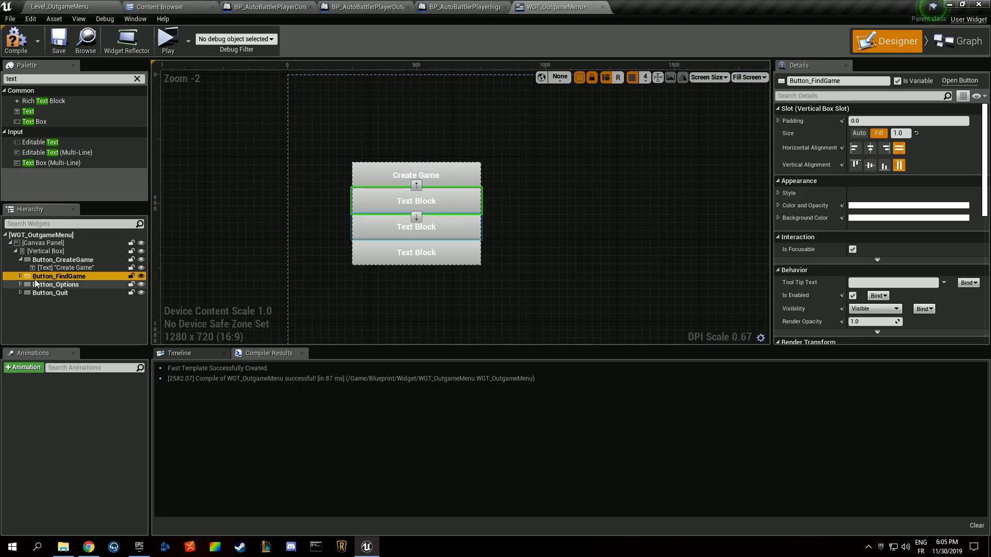
{"action": "left_click", "coordinate": [15, 252]}
{"action": "left_click", "coordinate": [16, 252]}
{"action": "left_click", "coordinate": [67, 284]}
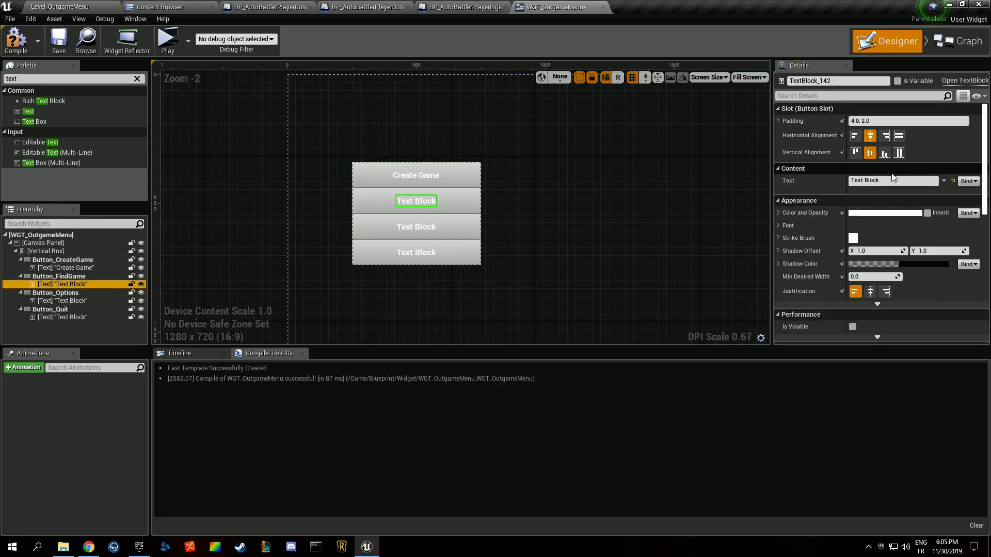
{"action": "left_click_drag", "start_coordinate": [888, 180], "coordinate": [756, 178]}
{"action": "type", "text": "Find Game"}
{"action": "key", "text": "Return"}
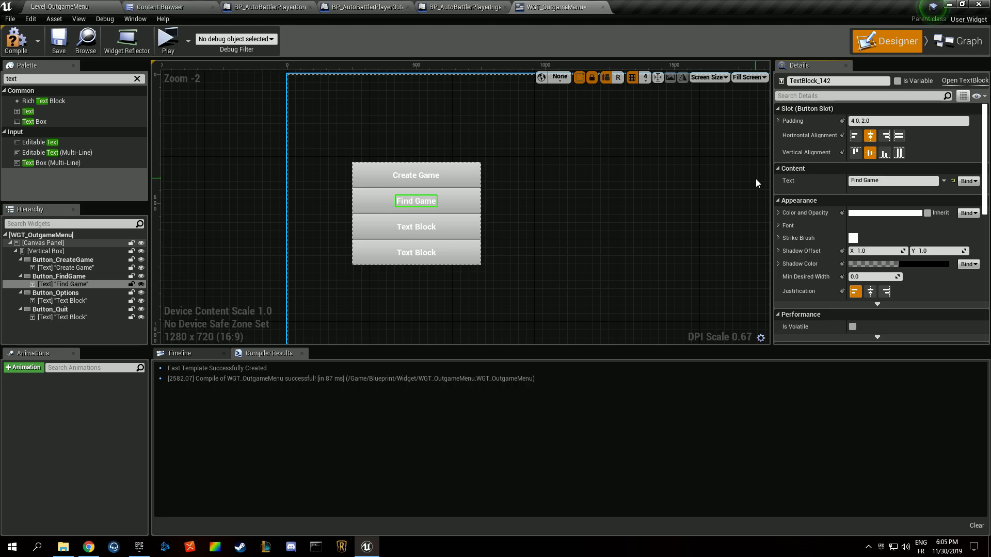
Change the text of Button_Options' text block to "Options"
{"action": "left_click", "coordinate": [73, 309]}
{"action": "left_click", "coordinate": [75, 302]}
{"action": "left_click_drag", "start_coordinate": [887, 181], "coordinate": [701, 182]}
{"action": "type", "text": "Options"}
{"action": "key", "text": "Return"}
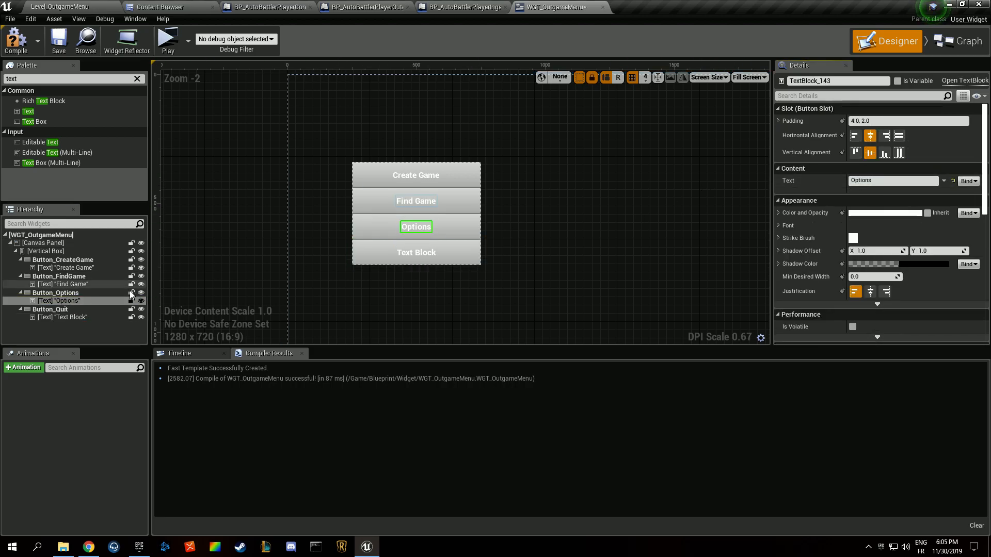
Change the text of Button_Quit's text block to "Quit Game"
{"action": "left_click", "coordinate": [62, 317]}
{"action": "left_click_drag", "start_coordinate": [890, 181], "coordinate": [735, 178]}
{"action": "type", "text": "Quit Game"}
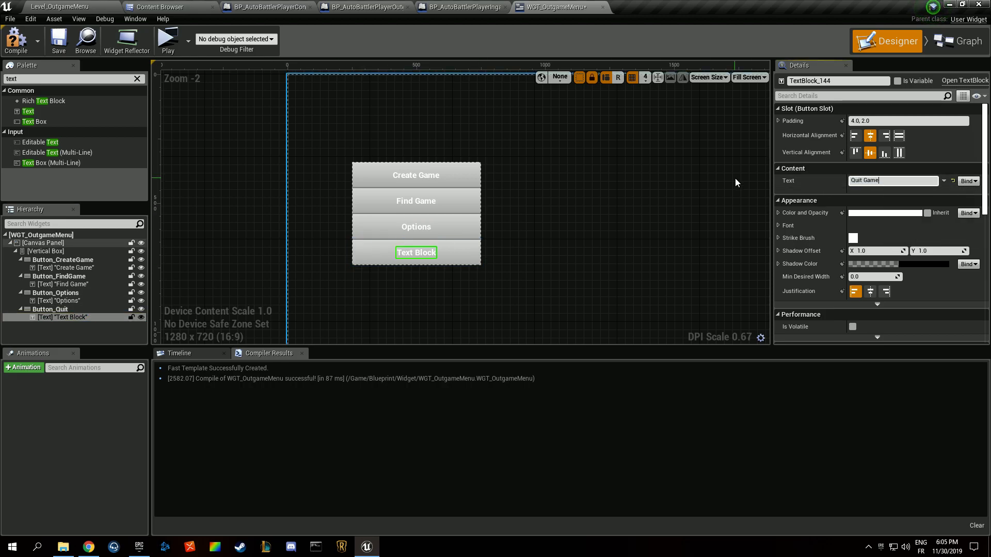
{"action": "key", "text": "Return"}
Compile the widget and run the game preview to check the button labels
{"action": "left_click", "coordinate": [16, 40]}
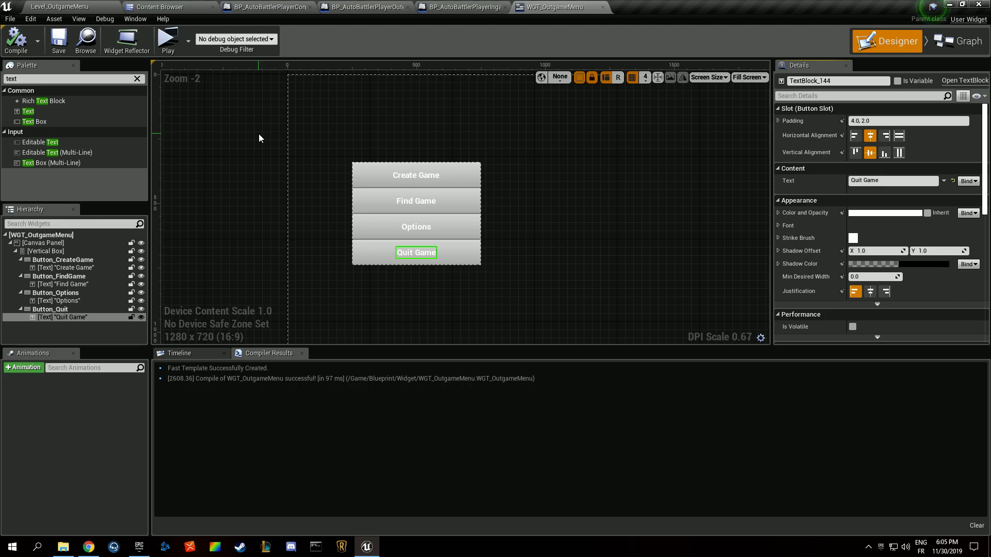
{"action": "left_click", "coordinate": [165, 35]}
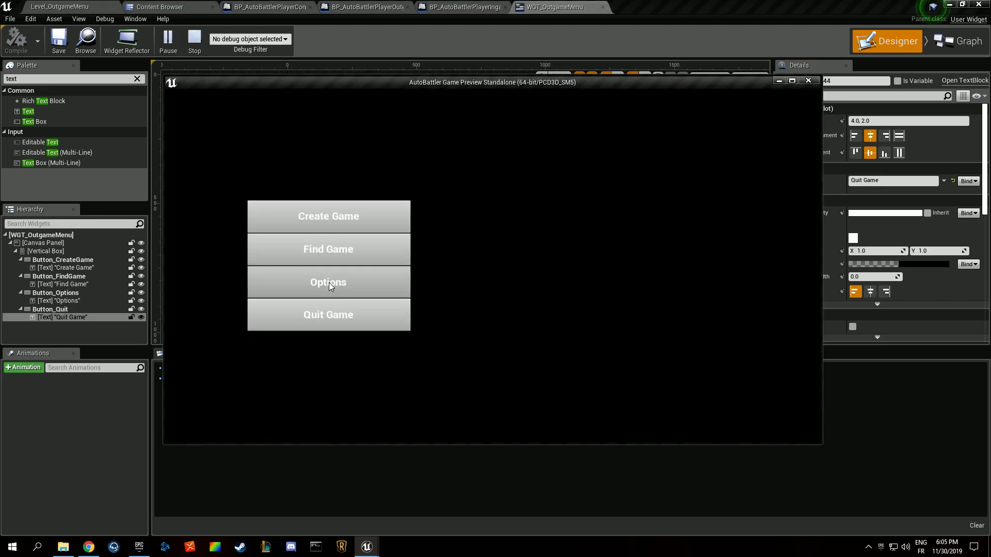
{"action": "key", "text": "Escape"}
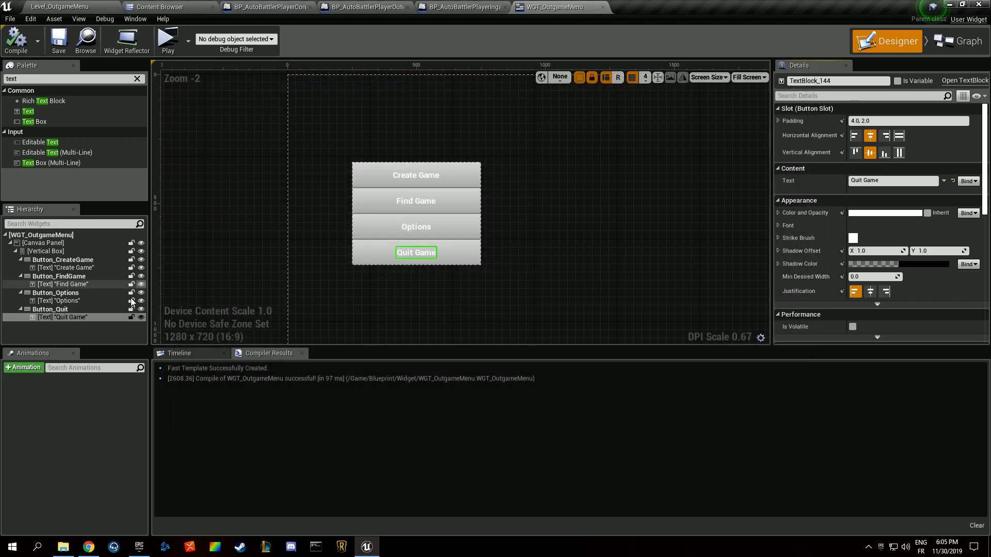
Add an On Clicked event for Button_Quit and connect it to a Quit Game node
{"action": "left_click", "coordinate": [67, 312]}
{"action": "scroll", "coordinate": [813, 227], "scroll_direction": "down", "scroll_amount": 8}
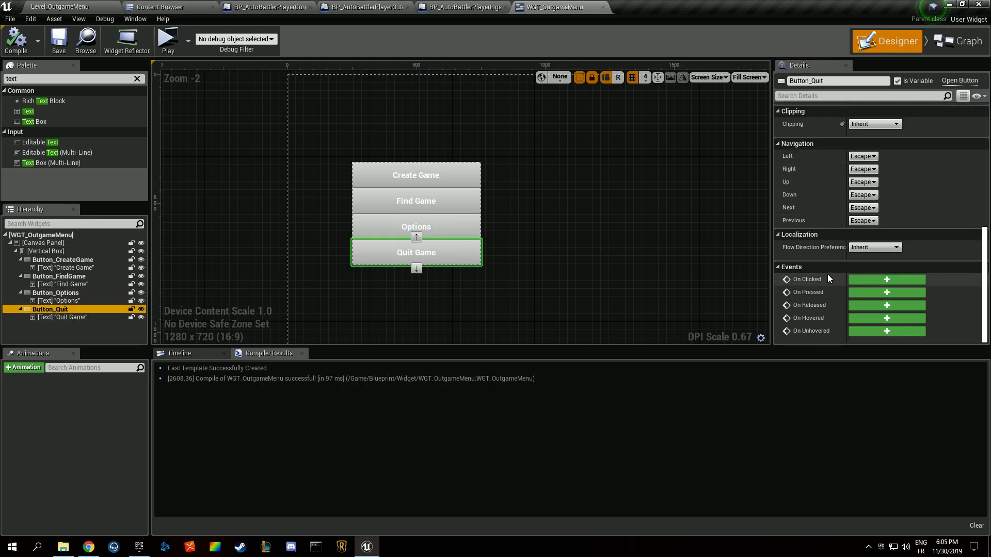
{"action": "left_click", "coordinate": [877, 280]}
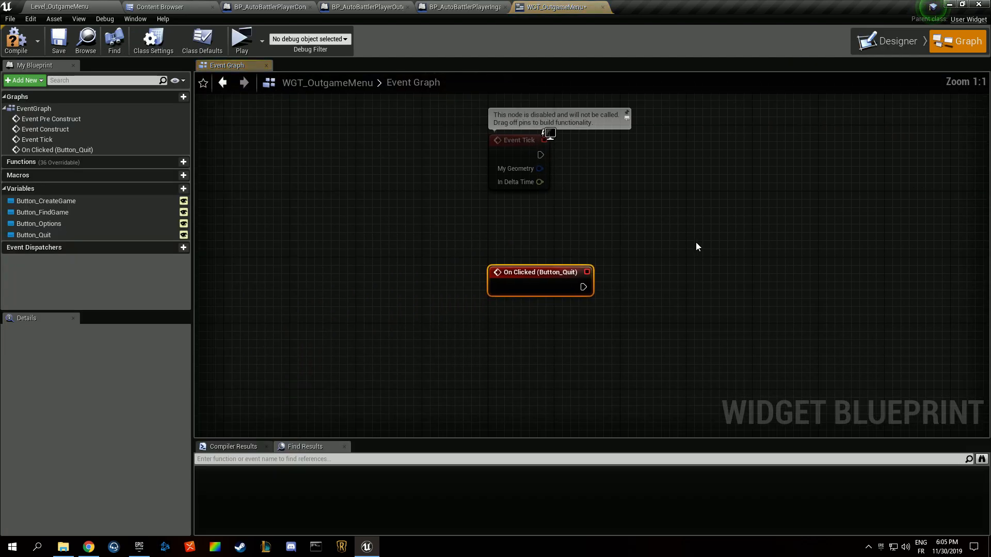
{"action": "left_click_drag", "start_coordinate": [716, 250], "coordinate": [716, 250]}
{"action": "type", "text": "quit"}
{"action": "key", "text": "Return"}
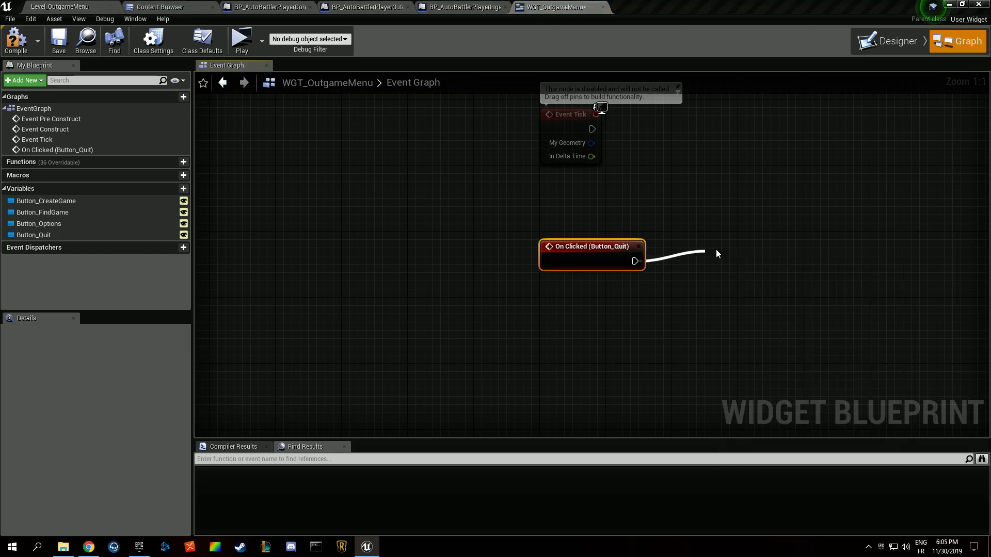
Test the Quit Game button in the game preview, then return to the widget's Designer view and save
{"action": "left_click", "coordinate": [239, 44]}
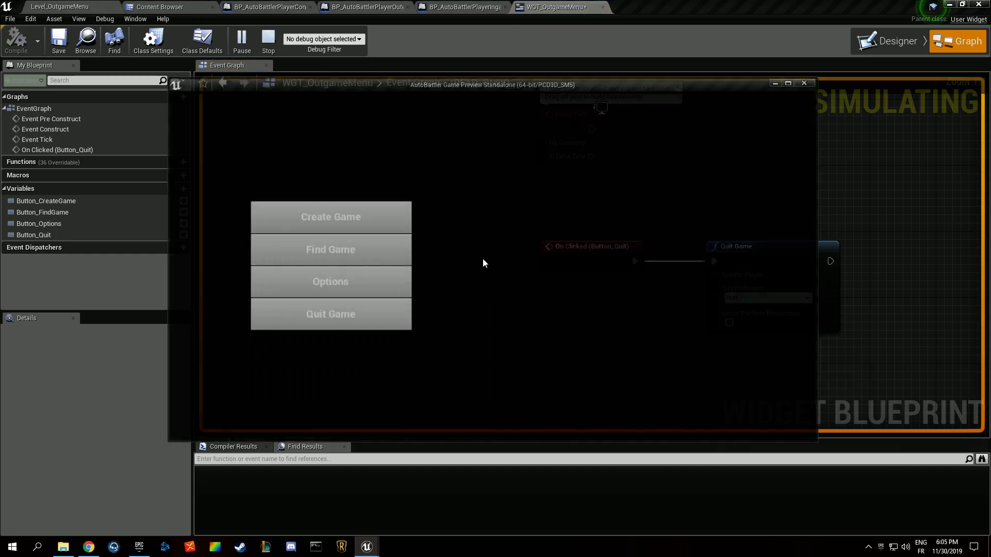
{"action": "left_click", "coordinate": [363, 324]}
{"action": "right_click_drag", "start_coordinate": [448, 189], "coordinate": [350, 149]}
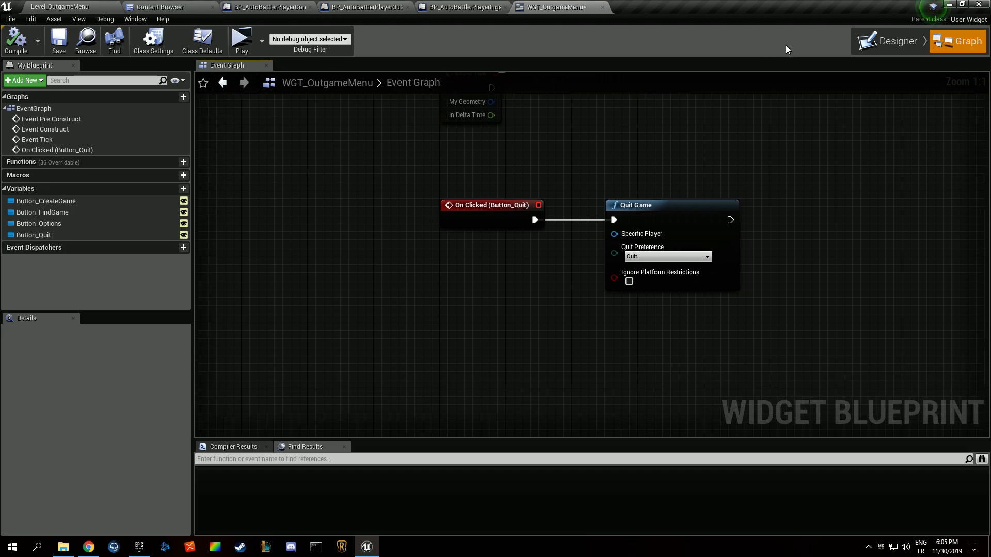
{"action": "left_click", "coordinate": [903, 52]}
{"action": "left_click", "coordinate": [68, 52]}
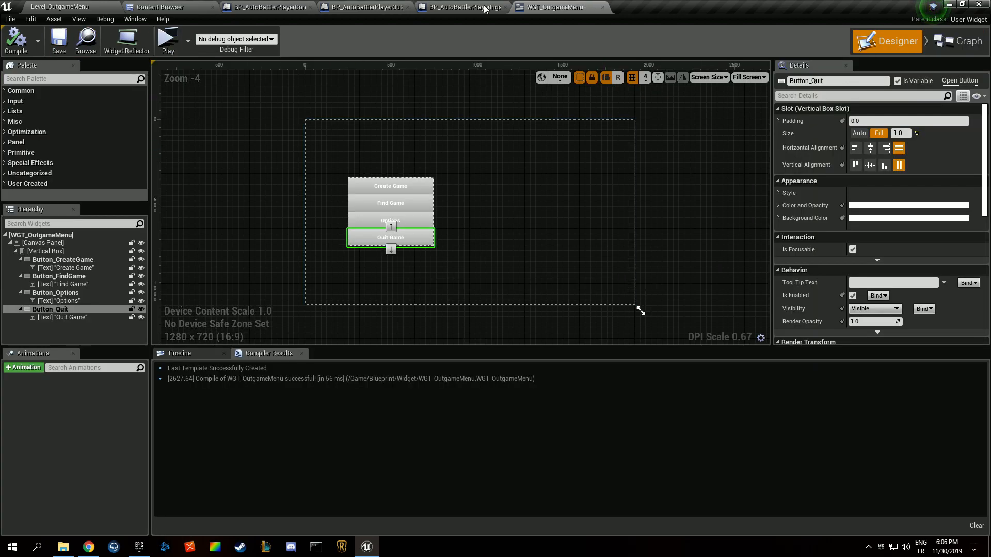
Create a Widget Blueprint named WGT_OptionsMenu in the Blueprint/Widget folder and open it
{"action": "left_click", "coordinate": [366, 7]}
{"action": "left_click", "coordinate": [160, 7]}
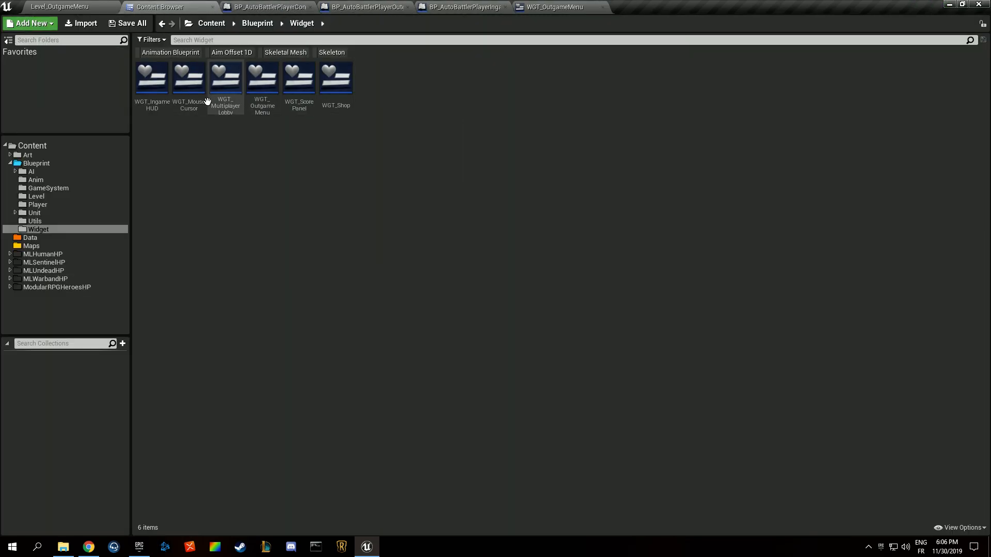
{"action": "right_click", "coordinate": [298, 144]}
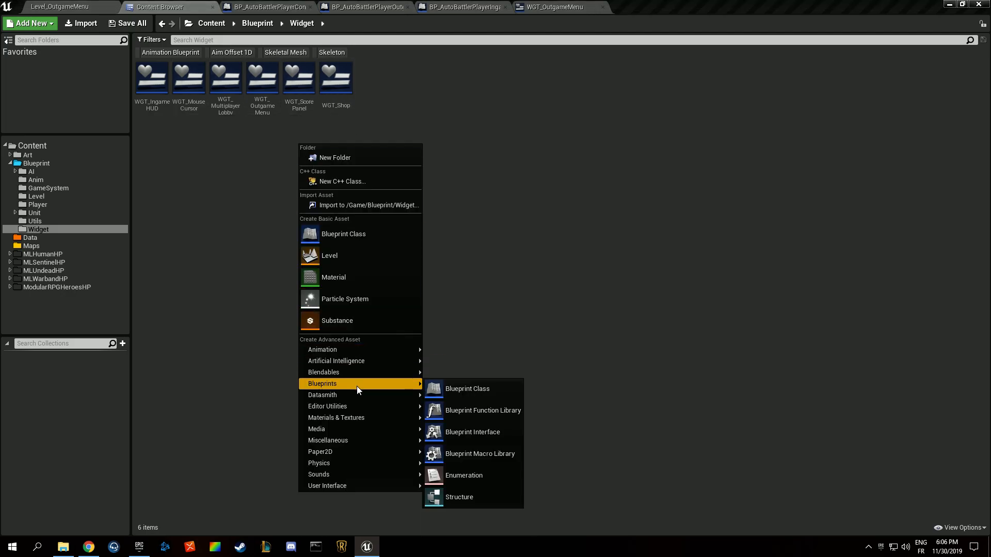
{"action": "mouse_move", "coordinate": [338, 485]}
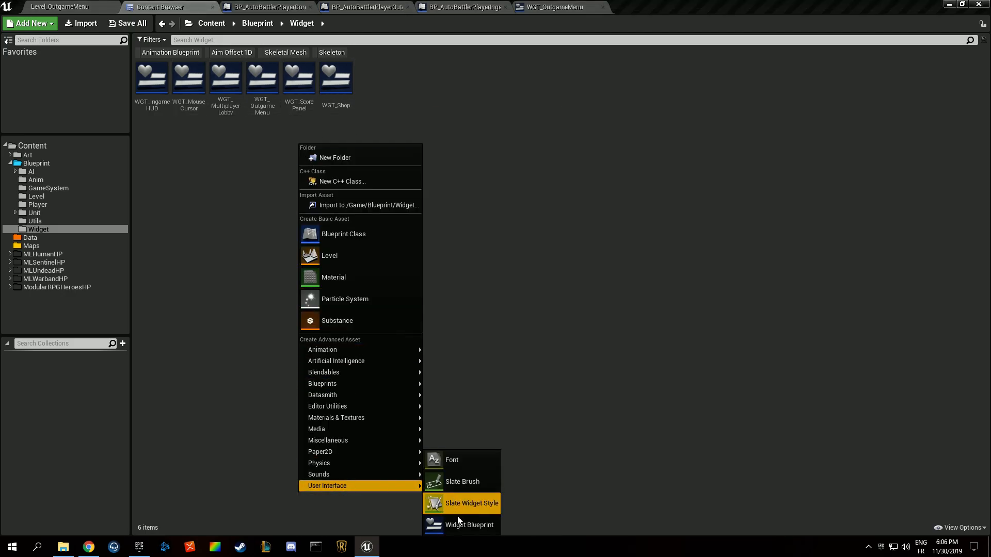
{"action": "left_click", "coordinate": [467, 524]}
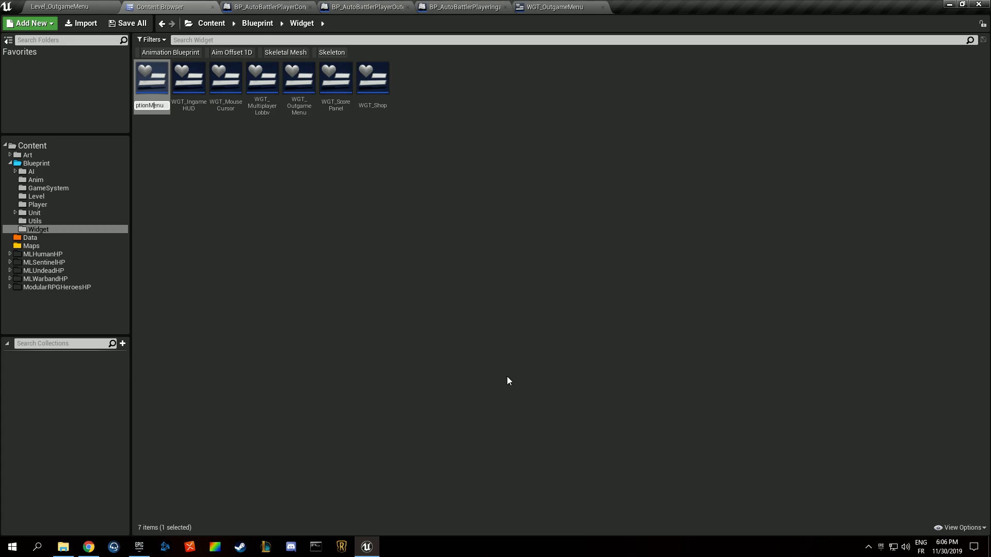
{"action": "key", "text": "Return"}
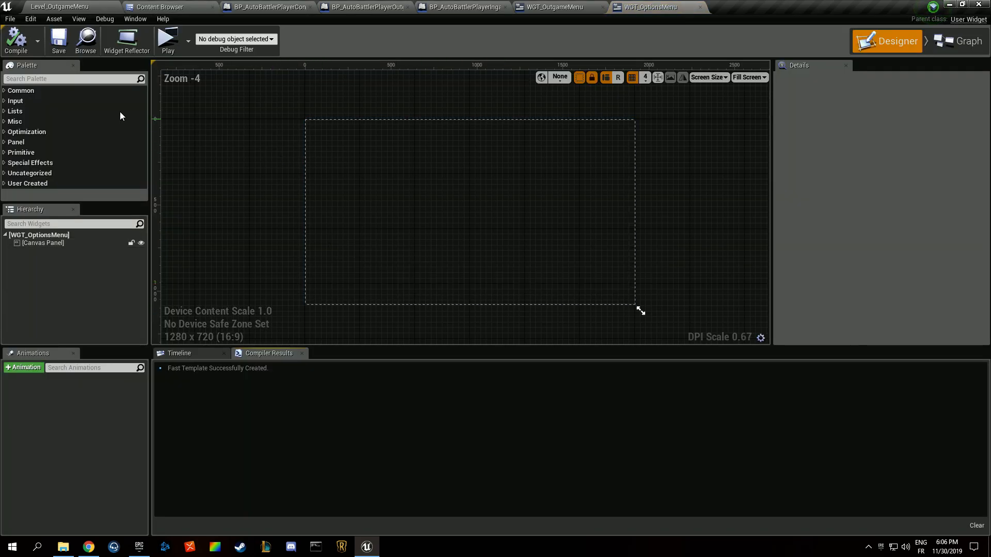
{"action": "left_click", "coordinate": [351, 188]}
{"action": "key", "text": "Delete"}
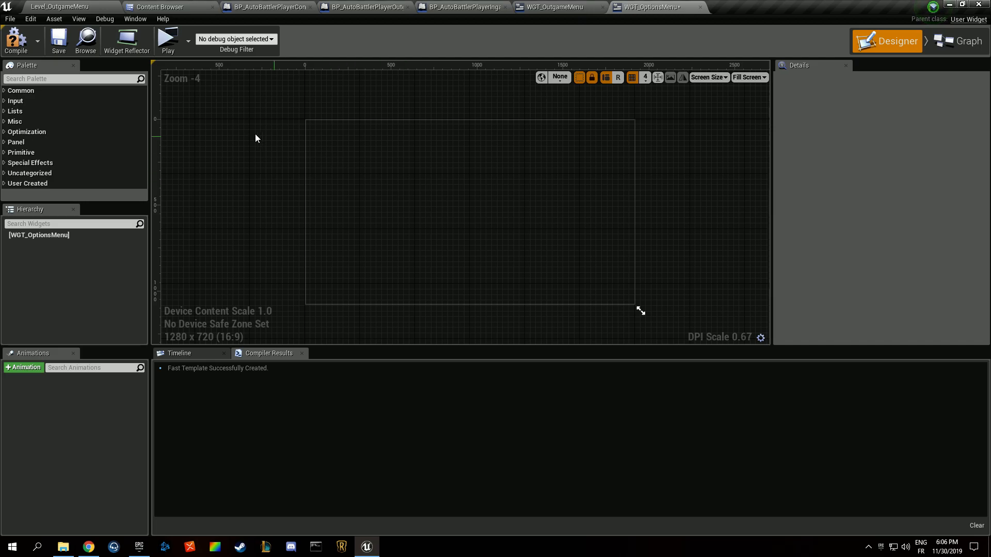
{"action": "key", "text": "ctrl+z"}
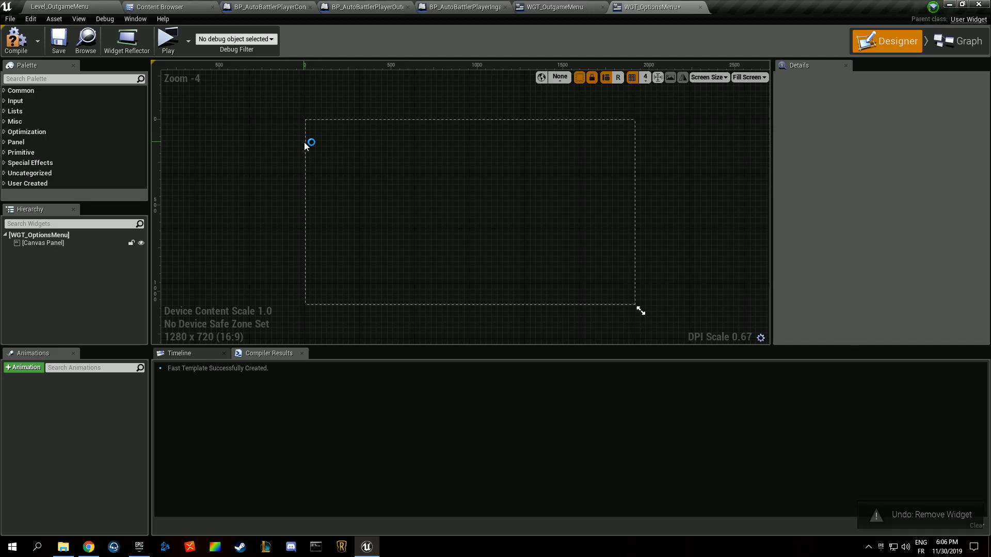
Compile and save the WGT_OptionsMenu widget
{"action": "left_click", "coordinate": [65, 245]}
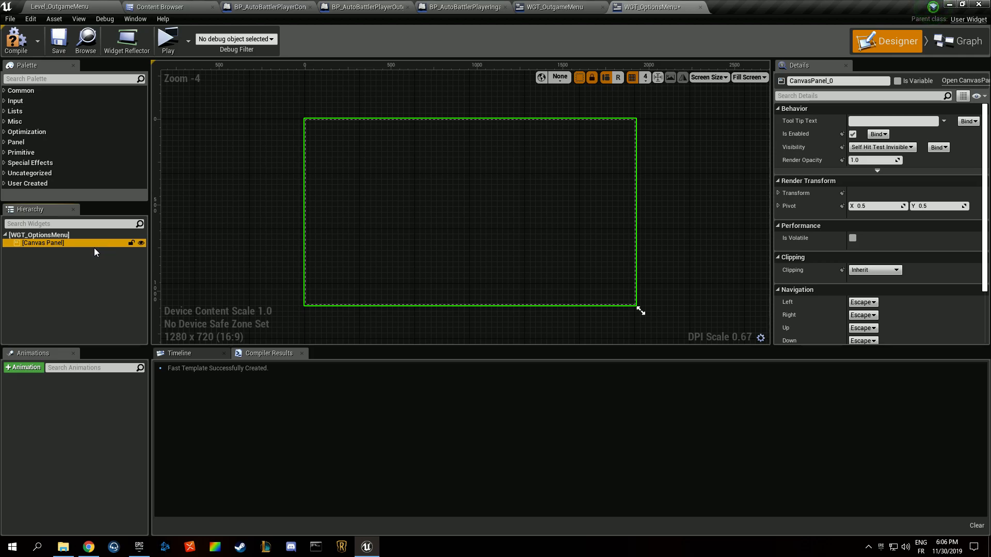
{"action": "left_click", "coordinate": [59, 269]}
{"action": "left_click", "coordinate": [53, 243]}
{"action": "left_click", "coordinate": [16, 41]}
{"action": "left_click", "coordinate": [59, 41]}
Delete the Canvas Panel from WGT_OptionsMenu's hierarchy
{"action": "left_click", "coordinate": [57, 261]}
{"action": "left_click", "coordinate": [58, 235]}
{"action": "left_click", "coordinate": [60, 244]}
{"action": "key", "text": "Delete"}
Switch WGT_OptionsMenu's designer size mode from Fill Screen to Desired, compiling and saving the widget
{"action": "left_click", "coordinate": [747, 78]}
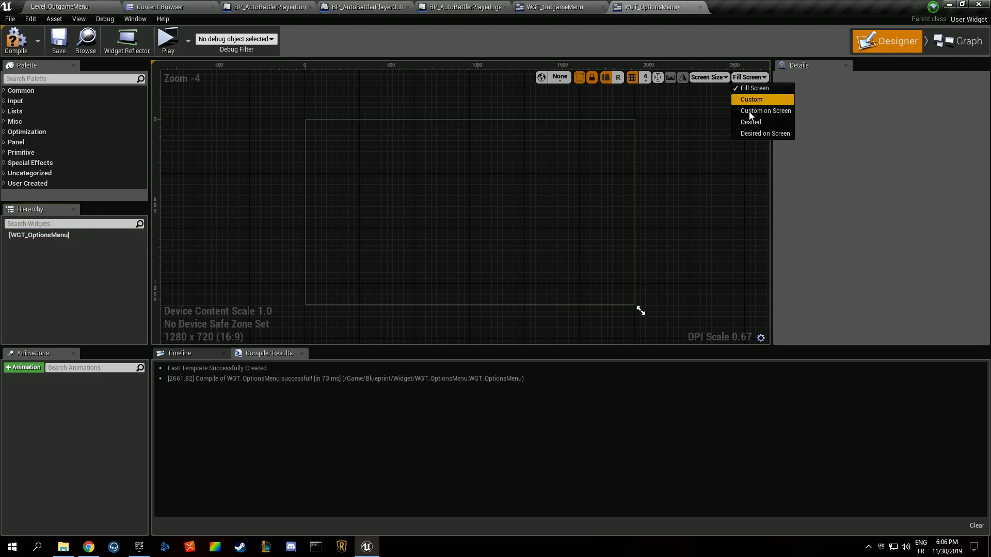
{"action": "left_click", "coordinate": [750, 124]}
{"action": "left_click", "coordinate": [16, 41]}
{"action": "left_click", "coordinate": [59, 42]}
{"action": "scroll", "coordinate": [361, 160], "scroll_direction": "down", "scroll_amount": 4}
{"action": "left_click", "coordinate": [763, 77]}
{"action": "left_click", "coordinate": [750, 125]}
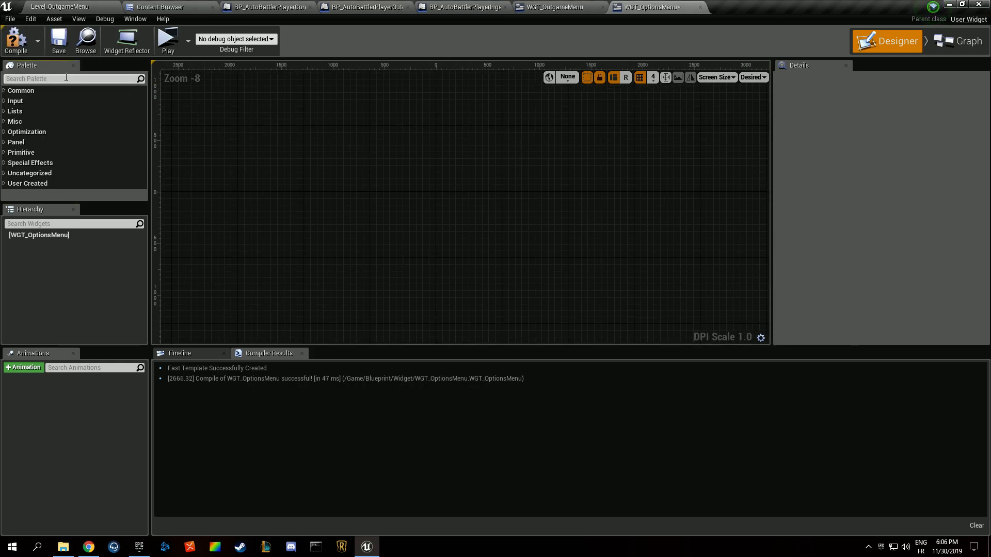
Add a Vertical Box as the root element of WGT_OptionsMenu
{"action": "type", "text": "verti"}
{"action": "left_click_drag", "start_coordinate": [41, 101], "coordinate": [56, 236]}
{"action": "scroll", "coordinate": [170, 129], "scroll_direction": "down", "scroll_amount": 3}
Copy Button_Quit from WGT_OutgameMenu into the Vertical Box of WGT_OptionsMenu, and compile and save the options widget
{"action": "left_click", "coordinate": [557, 7]}
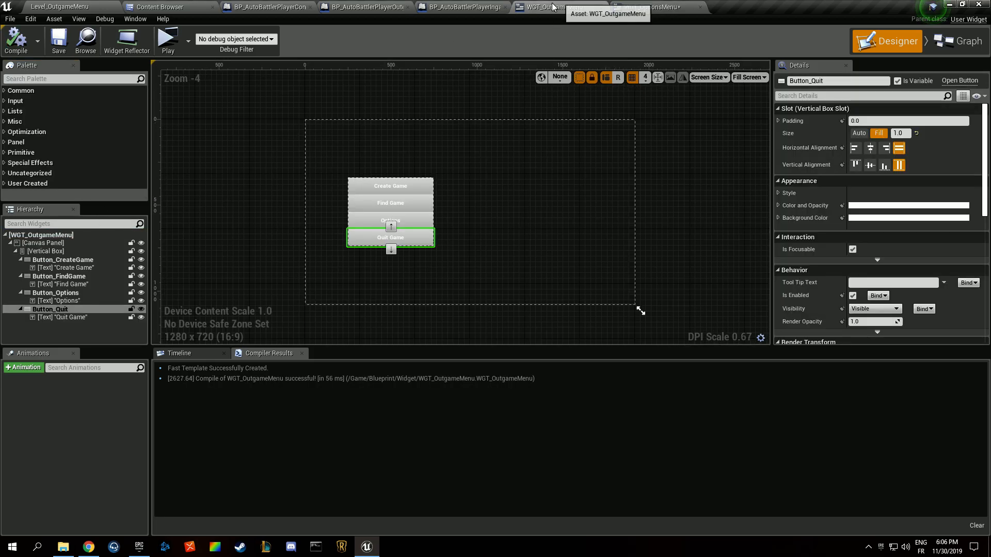
{"action": "left_click", "coordinate": [66, 310]}
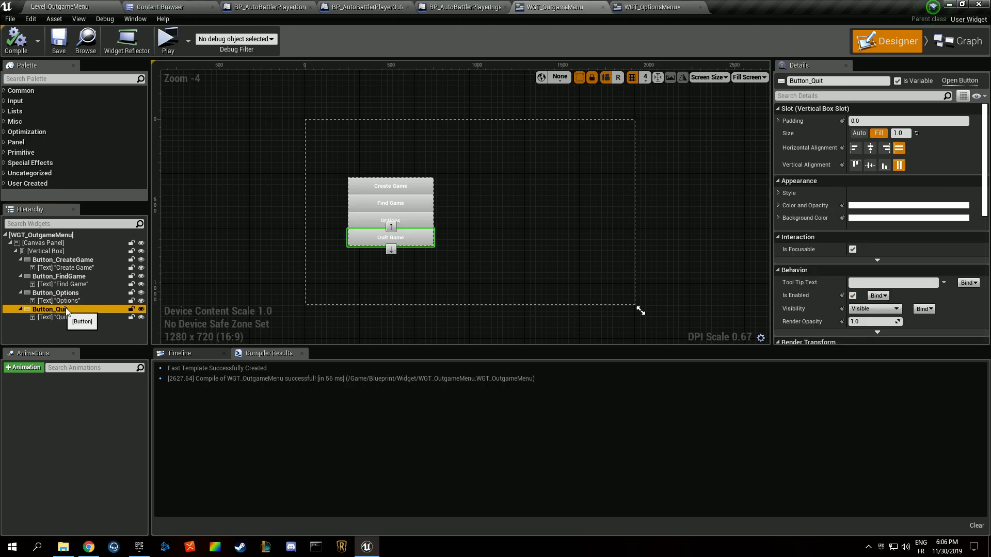
{"action": "left_click", "coordinate": [655, 7]}
{"action": "left_click", "coordinate": [56, 242]}
{"action": "key", "text": "ctrl+v"}
{"action": "scroll", "coordinate": [335, 248], "scroll_direction": "up", "scroll_amount": 3}
{"action": "right_click_drag", "start_coordinate": [358, 229], "coordinate": [355, 174]}
{"action": "left_click", "coordinate": [20, 40]}
{"action": "left_click", "coordinate": [58, 40]}
{"action": "scroll", "coordinate": [369, 180], "scroll_direction": "up", "scroll_amount": 4}
{"action": "right_click_drag", "start_coordinate": [391, 247], "coordinate": [419, 176]}
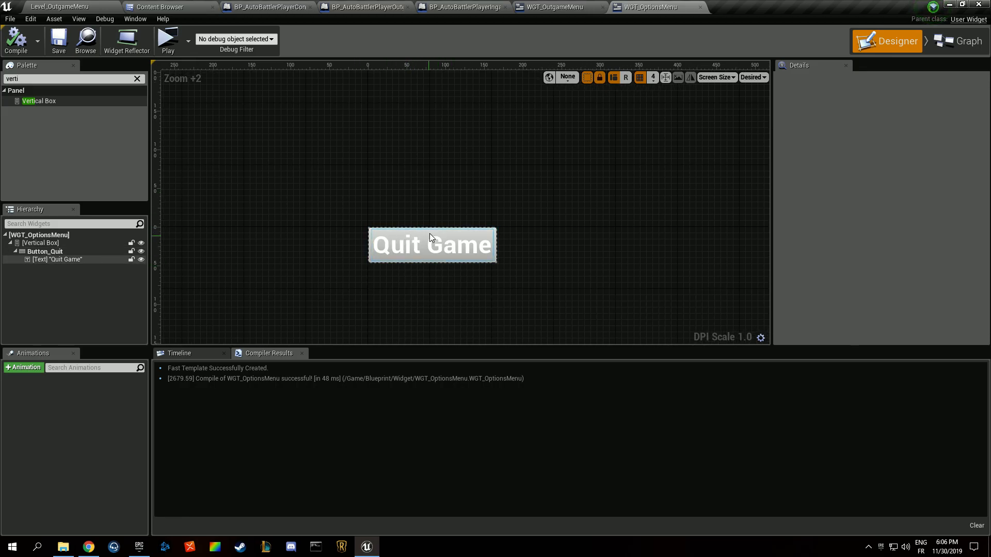
{"action": "left_click", "coordinate": [554, 7]}
{"action": "left_click", "coordinate": [364, 7]}
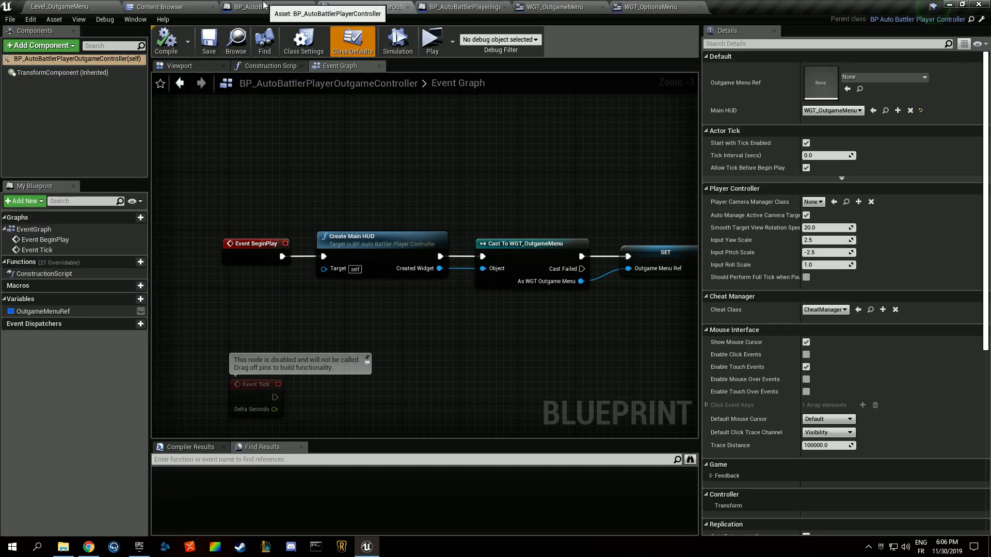
{"action": "left_click", "coordinate": [651, 7]}
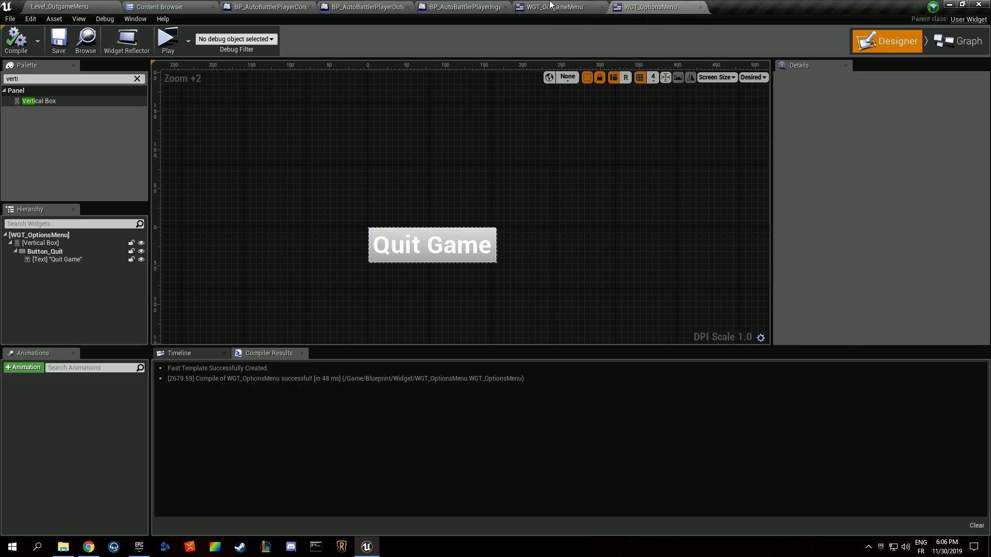
{"action": "left_click", "coordinate": [464, 7]}
{"action": "left_click", "coordinate": [268, 6]}
Create a Widget Blueprint named WGT_Button in the Blueprint/Widget folder and open it
{"action": "left_click", "coordinate": [160, 6]}
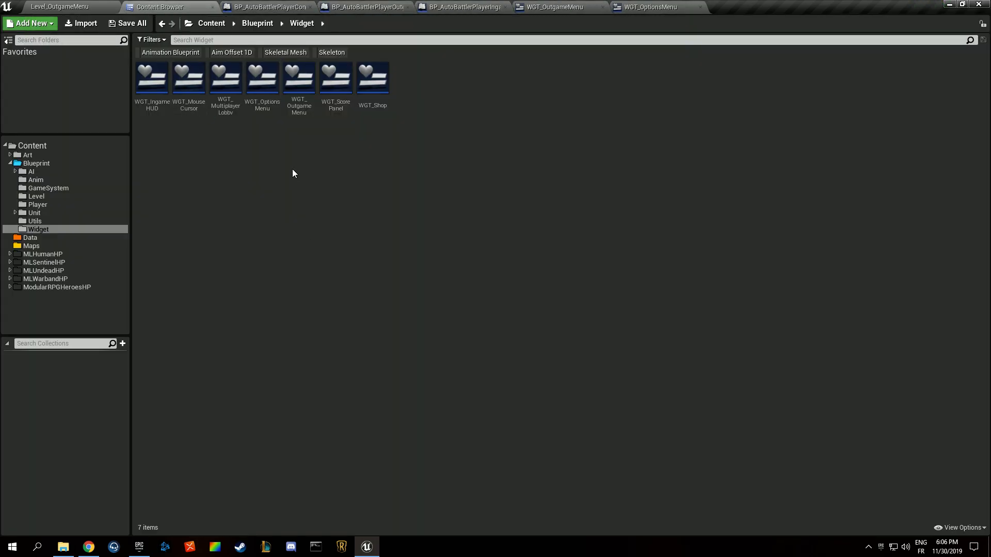
{"action": "right_click", "coordinate": [263, 146]}
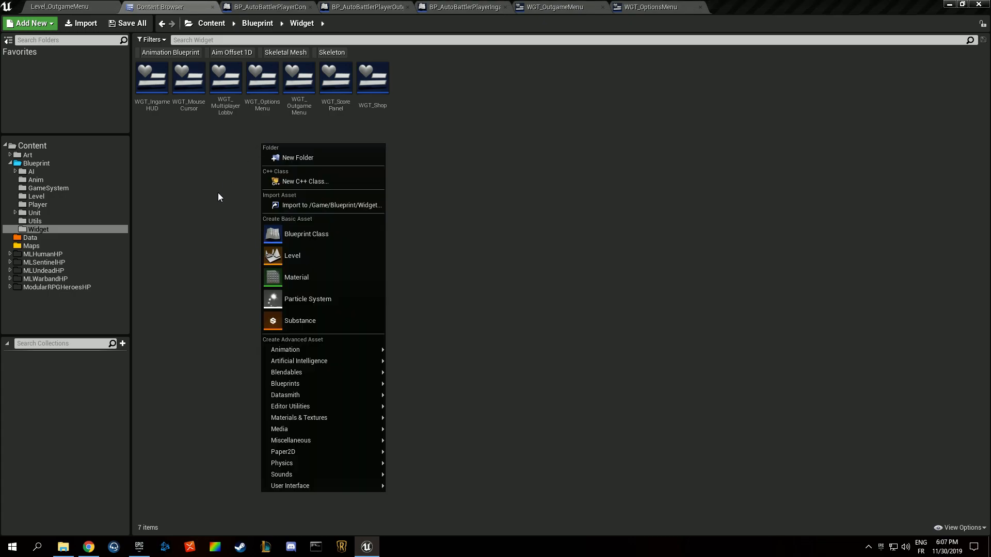
{"action": "mouse_move", "coordinate": [326, 383]}
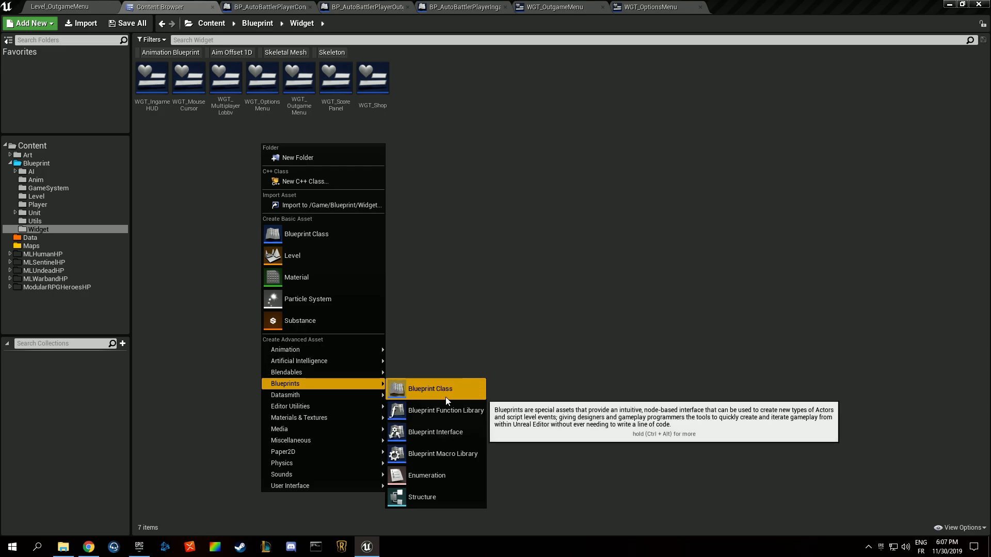
{"action": "mouse_move", "coordinate": [309, 485]}
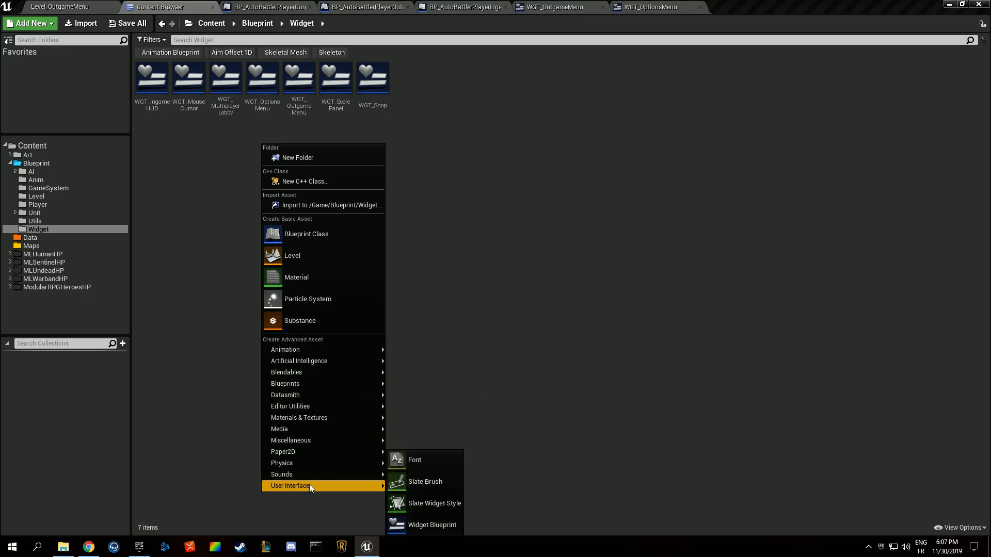
{"action": "left_click", "coordinate": [429, 524]}
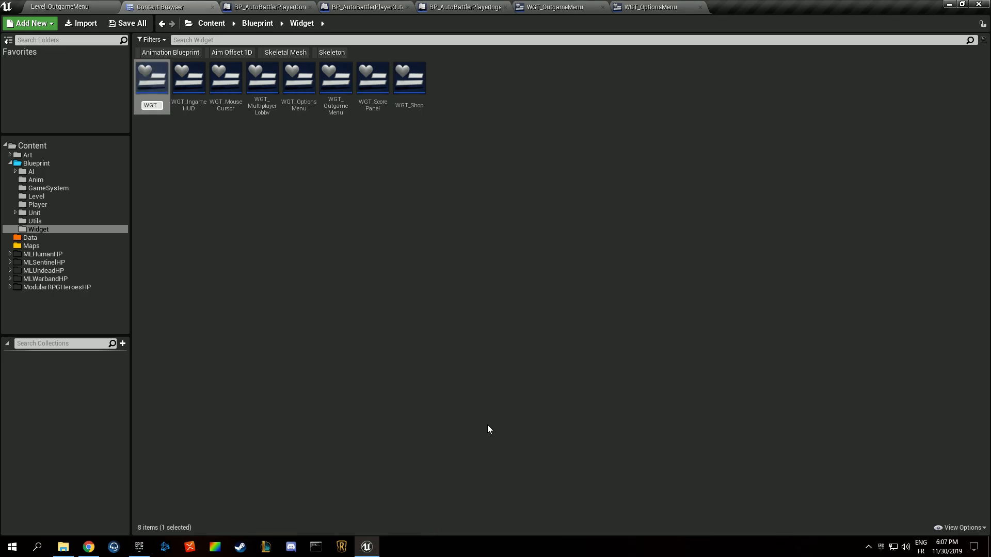
{"action": "type", "text": "WGT_Button"}
{"action": "key", "text": "Return"}
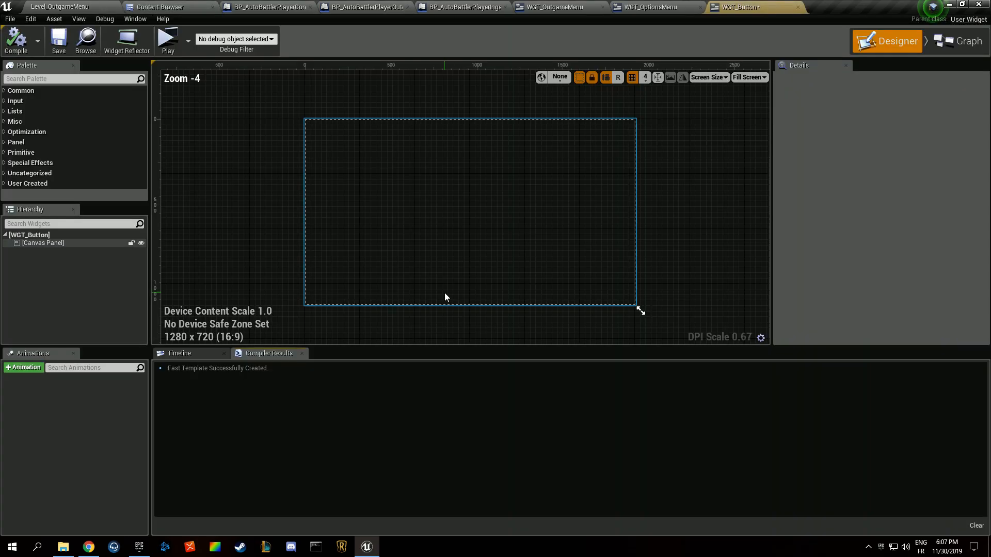
Set WGT_Button's designer size mode to Desired and replace its Canvas Panel with a Size Box
{"action": "left_click", "coordinate": [749, 76]}
{"action": "left_click", "coordinate": [738, 120]}
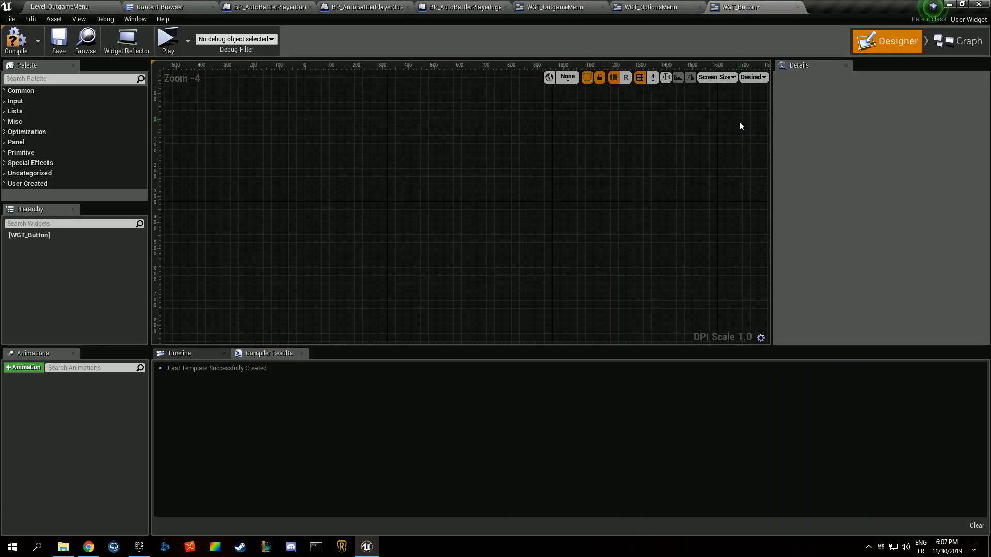
{"action": "type", "text": "size"}
{"action": "left_click_drag", "start_coordinate": [32, 100], "coordinate": [29, 240]}
Nest a Button inside WGT_Button's Size Box and a Text element inside that Button
{"action": "left_click", "coordinate": [36, 78]}
{"action": "type", "text": "butt"}
{"action": "left_click_drag", "start_coordinate": [32, 101], "coordinate": [61, 240]}
{"action": "left_click", "coordinate": [35, 78]}
{"action": "type", "text": "text"}
{"action": "left_click_drag", "start_coordinate": [30, 110], "coordinate": [51, 250]}
Enable the Size Box's width and height overrides and set the width override to 300
{"action": "left_click", "coordinate": [50, 242]}
{"action": "left_click", "coordinate": [786, 120]}
{"action": "left_click", "coordinate": [789, 133]}
{"action": "left_click", "coordinate": [870, 121]}
{"action": "type", "text": "100"}
{"action": "key", "text": "Return"}
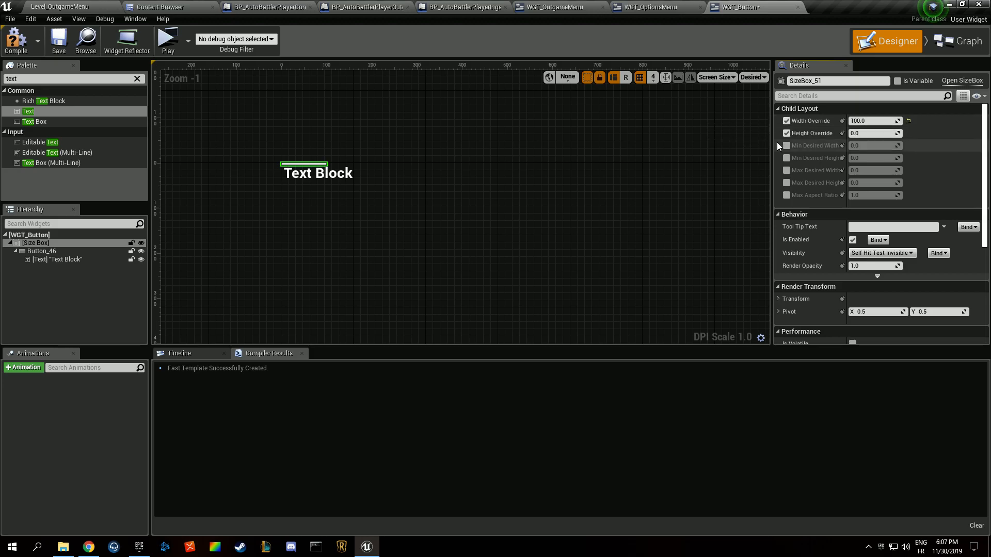
{"action": "type", "text": "300"}
{"action": "key", "text": "Return"}
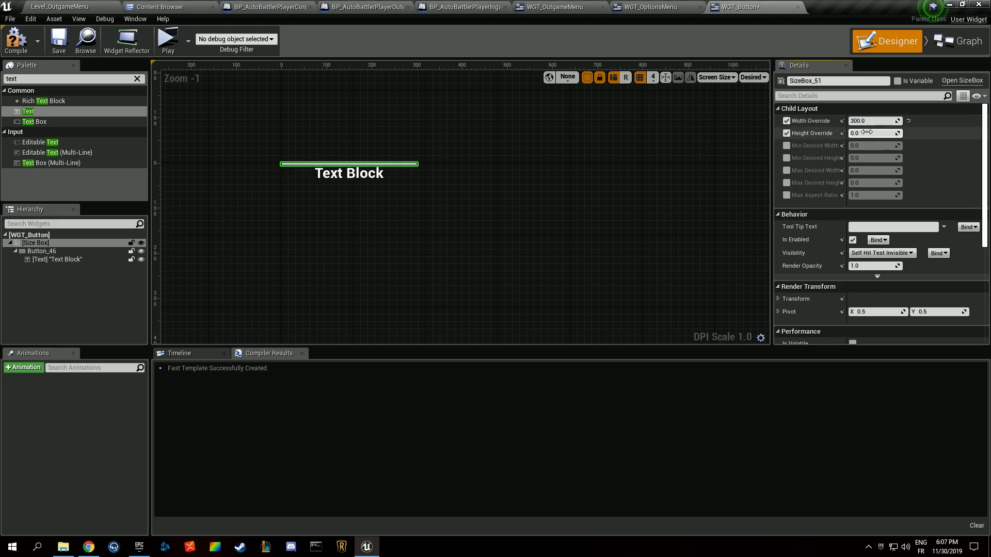
Try height overrides of 50 and 100 on WGT_Button's Size Box, compiling the widget
{"action": "left_click", "coordinate": [867, 133]}
{"action": "type", "text": "50"}
{"action": "key", "text": "Return"}
{"action": "type", "text": "100"}
{"action": "key", "text": "Return"}
{"action": "left_click", "coordinate": [16, 40]}
{"action": "left_click", "coordinate": [869, 133]}
{"action": "type", "text": "50"}
{"action": "key", "text": "Return"}
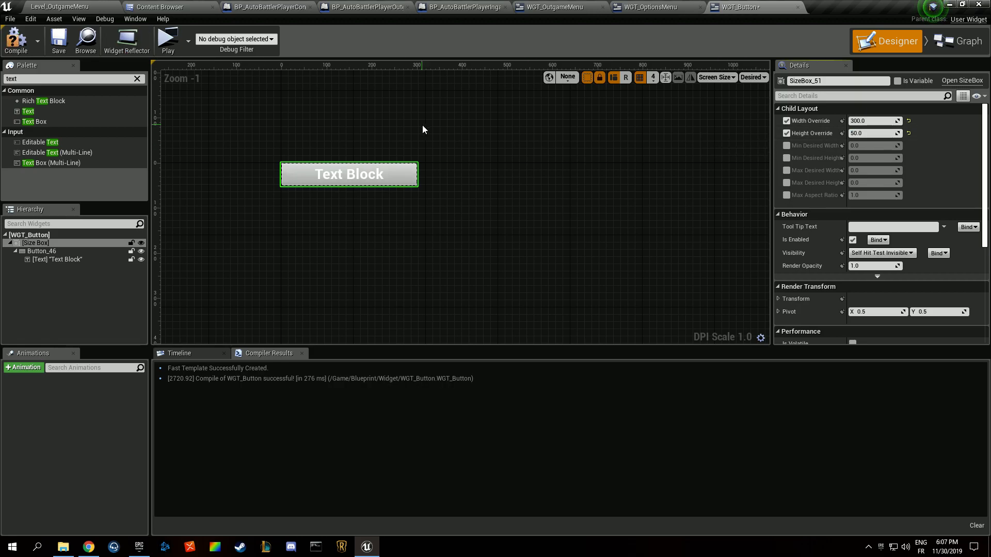
Set the Size Box's height override to 70, and compile and save WGT_Button
{"action": "left_click", "coordinate": [877, 132]}
{"action": "type", "text": "70"}
{"action": "key", "text": "Return"}
{"action": "left_click", "coordinate": [58, 42]}
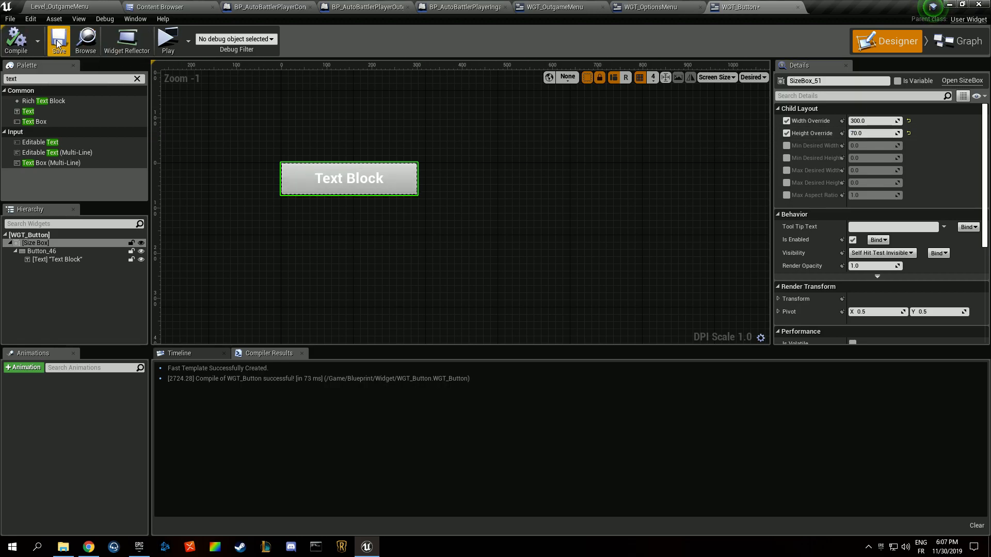
Rename the button Button_Main with Is Variable turned off, and rename its text element Text_ButtonTitle
{"action": "left_click", "coordinate": [45, 251]}
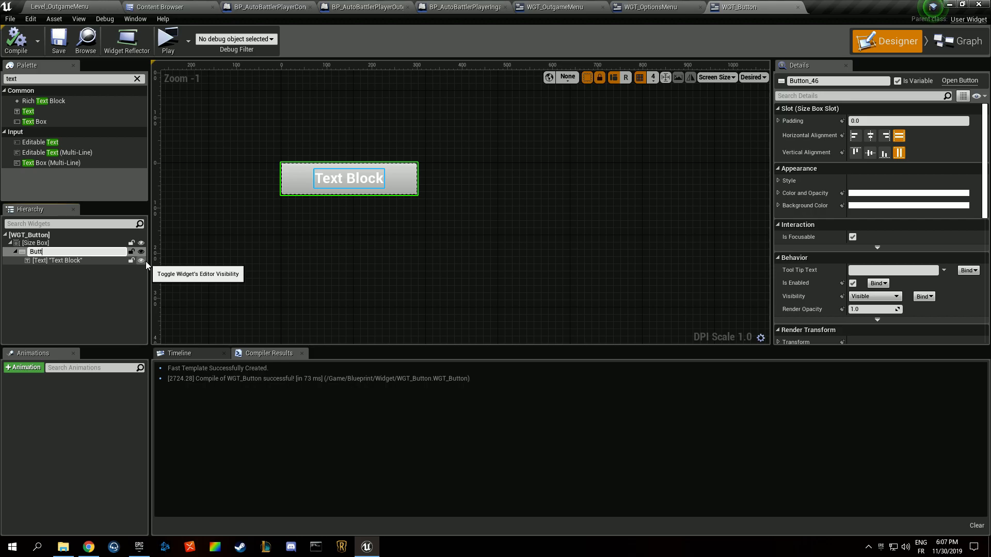
{"action": "left_click", "coordinate": [898, 81]}
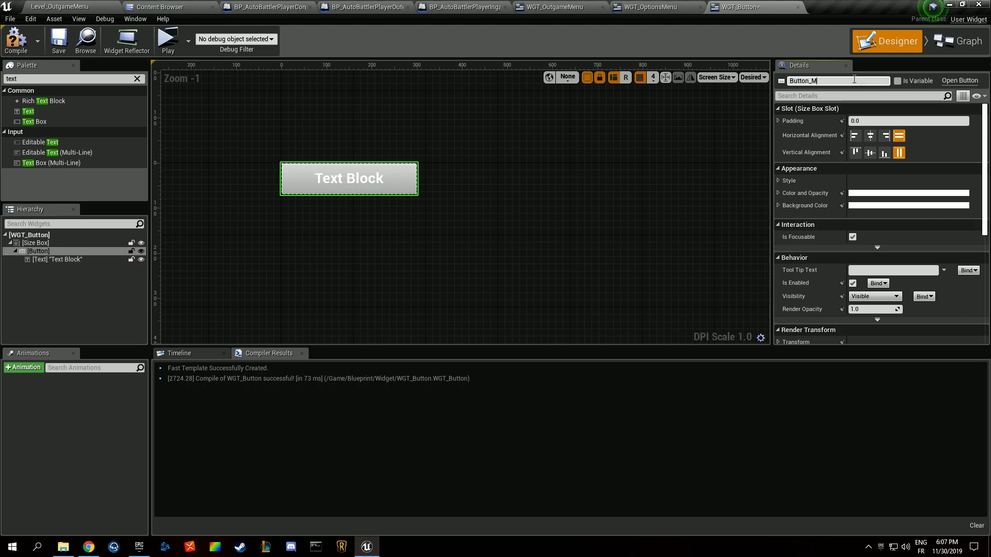
{"action": "left_click", "coordinate": [66, 259]}
{"action": "key", "text": "F2"}
{"action": "type", "text": "Text_ButtonTitle"}
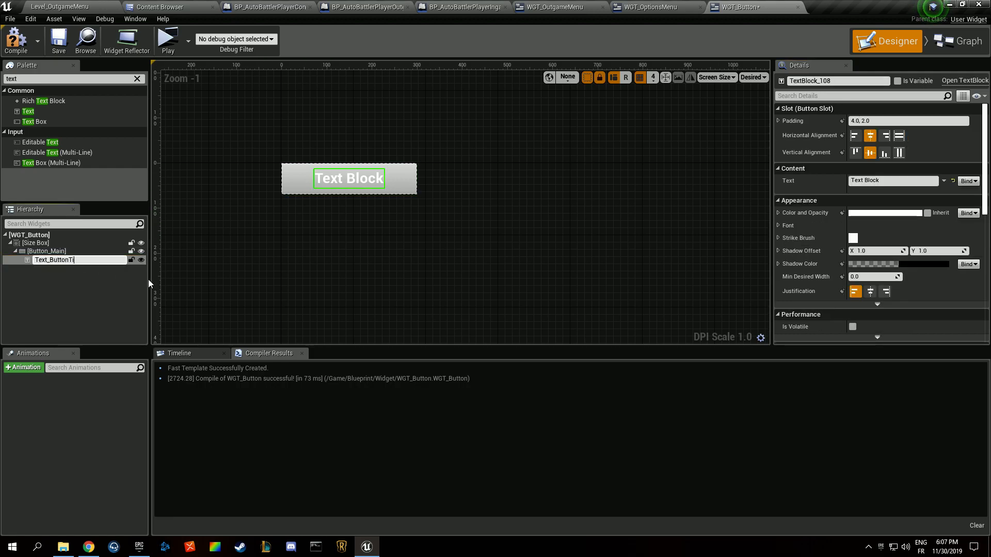
{"action": "key", "text": "Return"}
Rename the Size Box SBox_ButtonSize, and save and compile WGT_Button
{"action": "left_click", "coordinate": [49, 244]}
{"action": "key", "text": "F2"}
{"action": "type", "text": "SBox_ButtonSize"}
{"action": "key", "text": "Return"}
{"action": "key", "text": "ctrl+s"}
{"action": "left_click", "coordinate": [26, 49]}
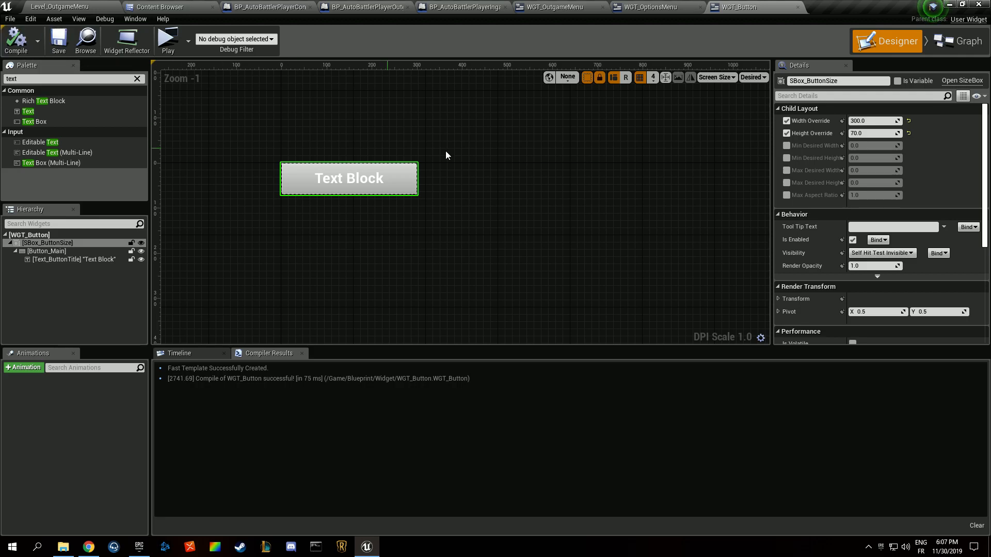
Look through Button_Main's properties and the widget's graph for the button's click events
{"action": "left_click", "coordinate": [79, 251]}
{"action": "scroll", "coordinate": [869, 250], "scroll_direction": "down", "scroll_amount": 5}
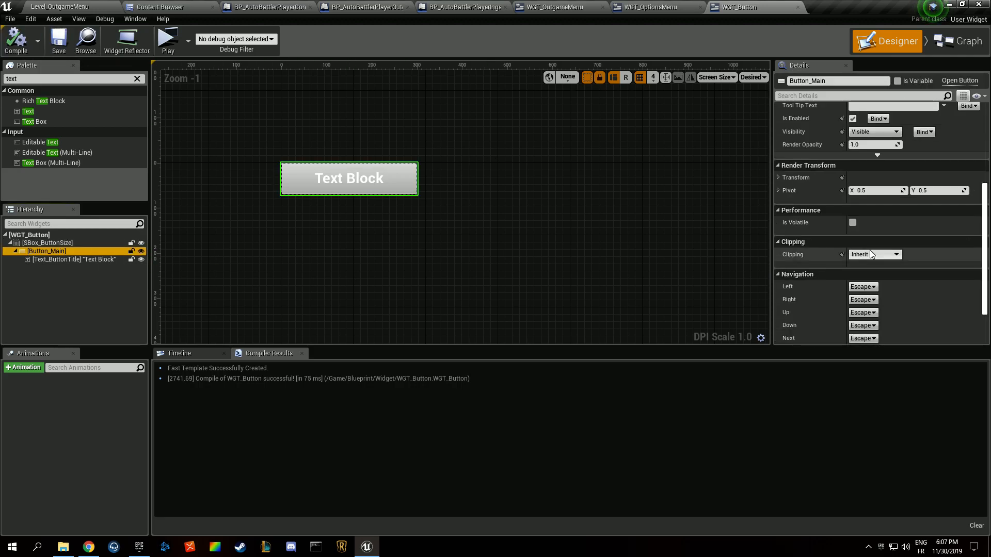
{"action": "left_click_drag", "start_coordinate": [846, 338], "coordinate": [862, 338]}
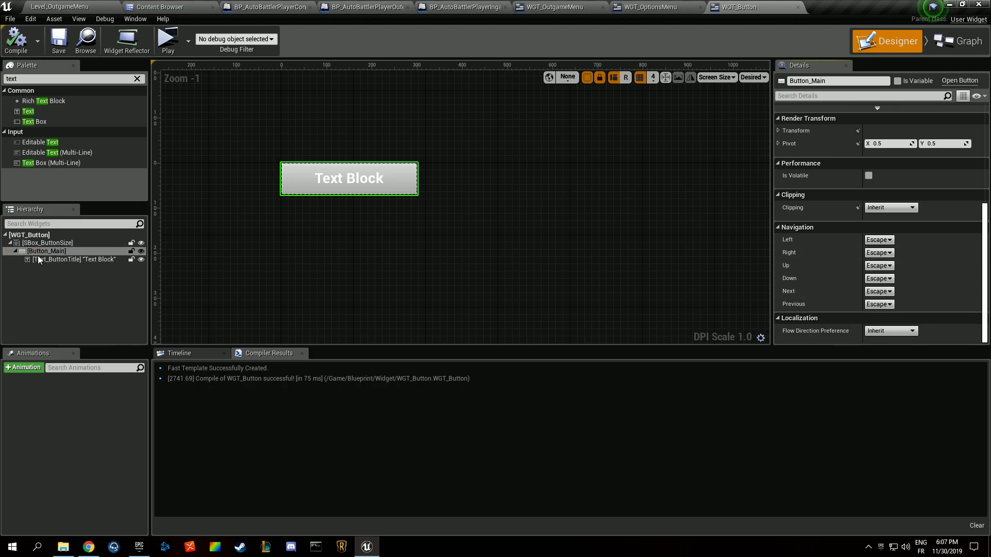
{"action": "scroll", "coordinate": [854, 317], "scroll_direction": "up", "scroll_amount": 5}
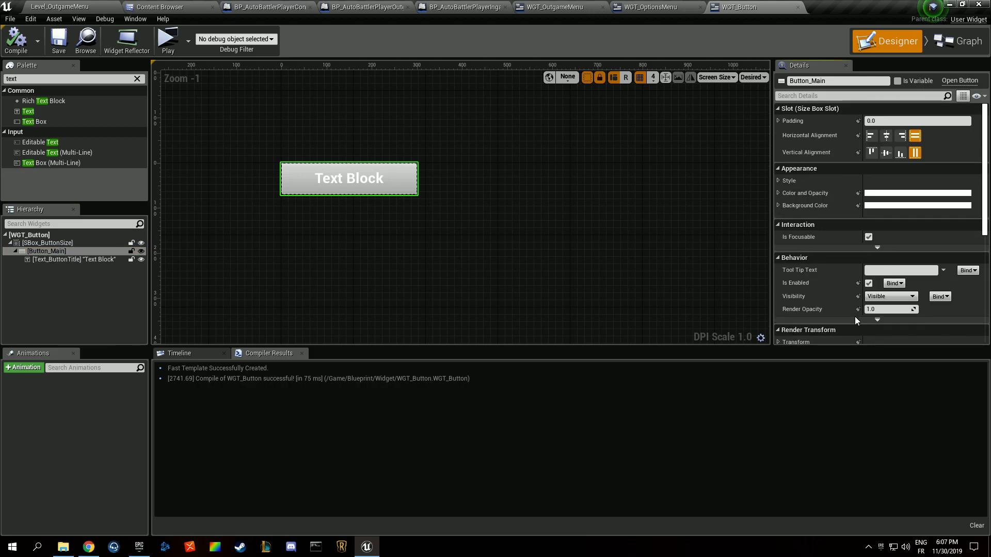
{"action": "left_click", "coordinate": [68, 252]}
{"action": "scroll", "coordinate": [832, 192], "scroll_direction": "down", "scroll_amount": 5}
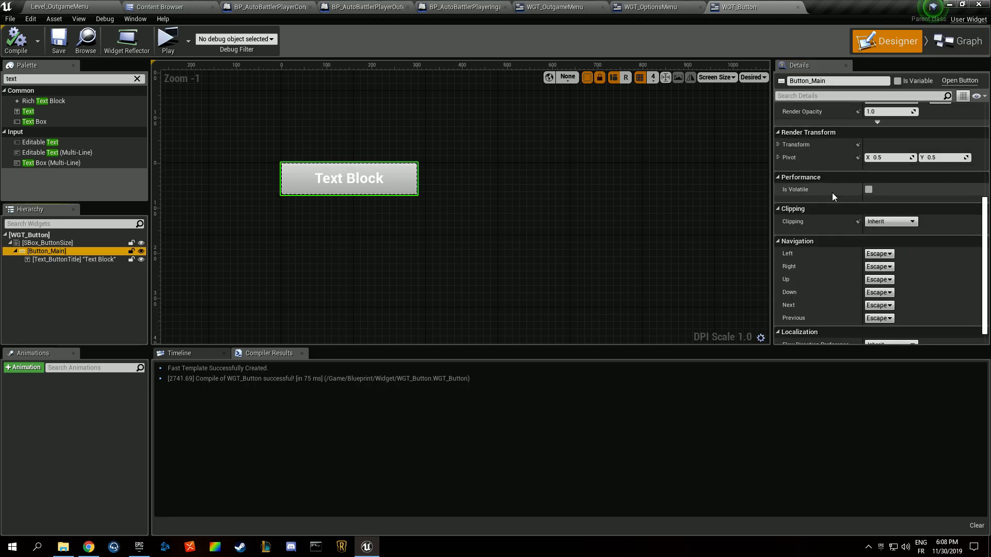
{"action": "scroll", "coordinate": [832, 193], "scroll_direction": "down", "scroll_amount": 1}
{"action": "left_click", "coordinate": [889, 333]}
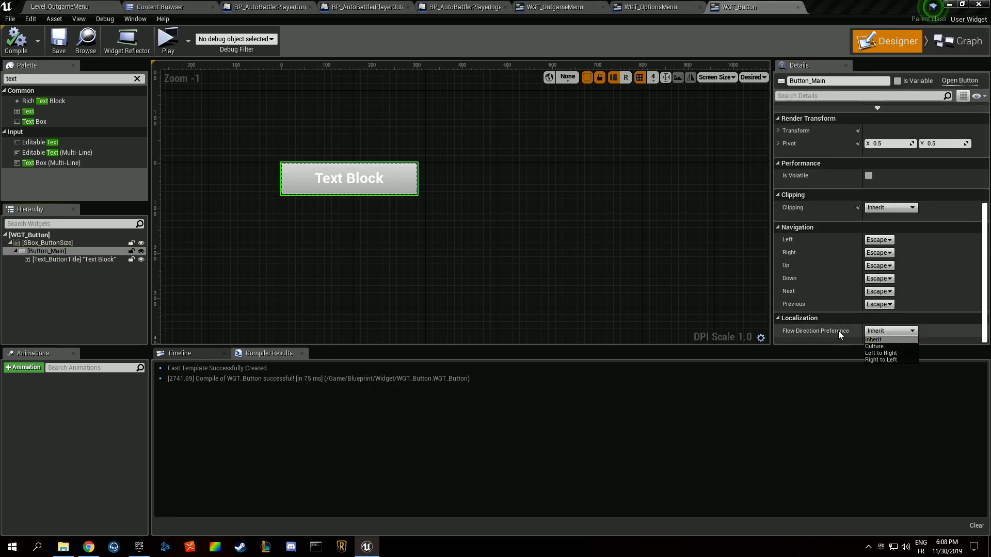
{"action": "scroll", "coordinate": [840, 337], "scroll_direction": "up", "scroll_amount": 5}
{"action": "scroll", "coordinate": [820, 253], "scroll_direction": "up", "scroll_amount": 3}
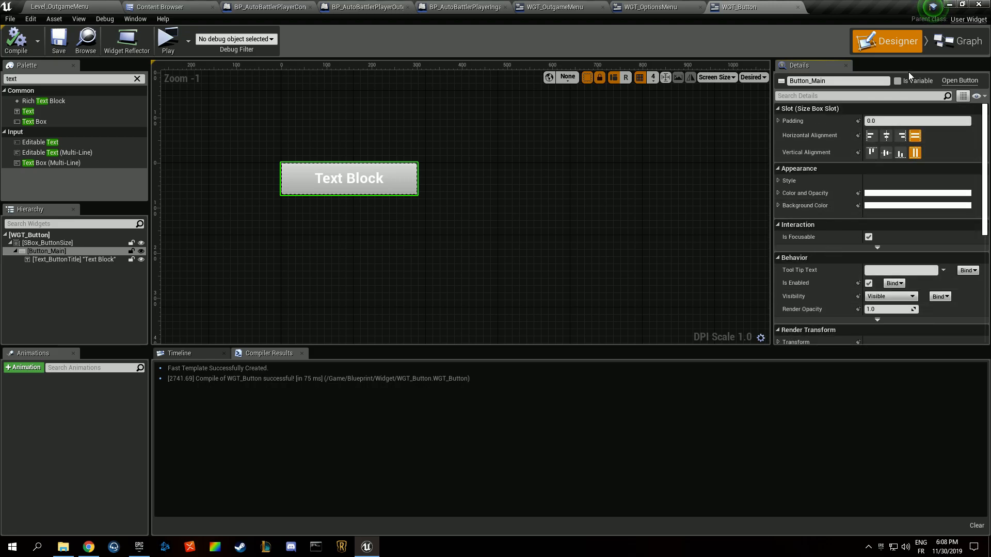
{"action": "left_click", "coordinate": [955, 37]}
{"action": "left_click", "coordinate": [880, 48]}
Turn on Is Variable for Button_Main and compile WGT_Button
{"action": "left_click", "coordinate": [897, 80]}
{"action": "scroll", "coordinate": [881, 222], "scroll_direction": "down", "scroll_amount": 8}
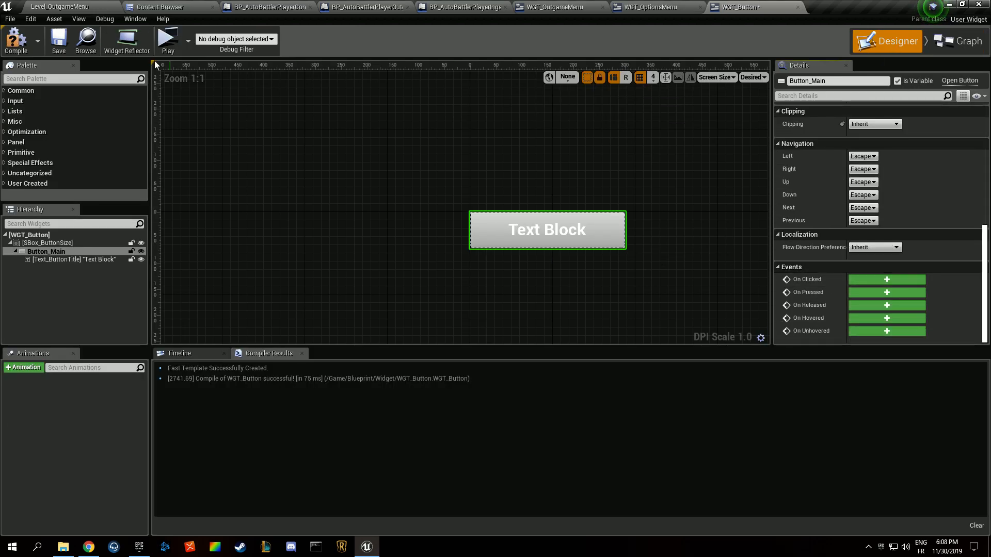
{"action": "left_click", "coordinate": [16, 41]}
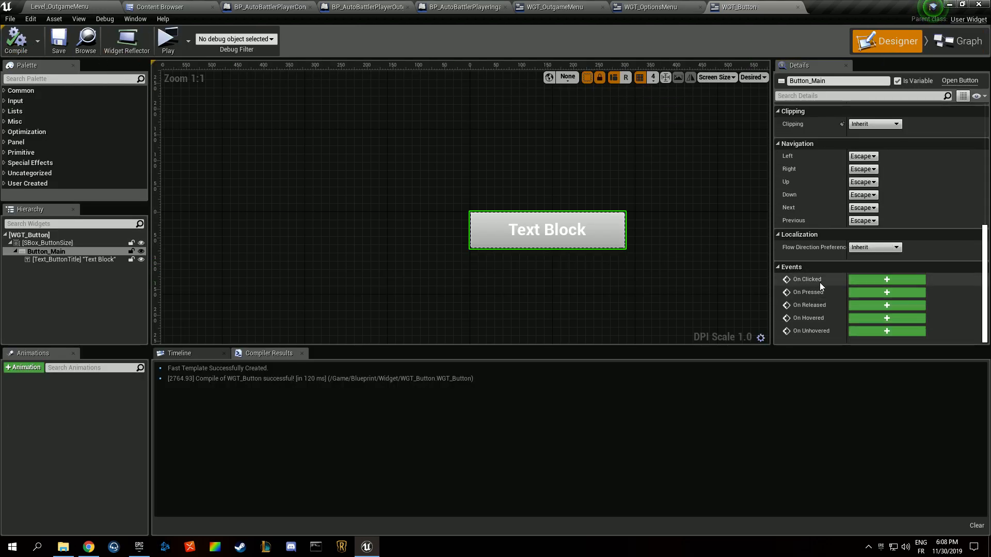
Add an On Clicked event for Button_Main to the event graph, and compile and save WGT_Button
{"action": "left_click", "coordinate": [887, 279]}
{"action": "left_click", "coordinate": [311, 187]}
{"action": "left_click", "coordinate": [16, 41]}
{"action": "left_click", "coordinate": [59, 41]}
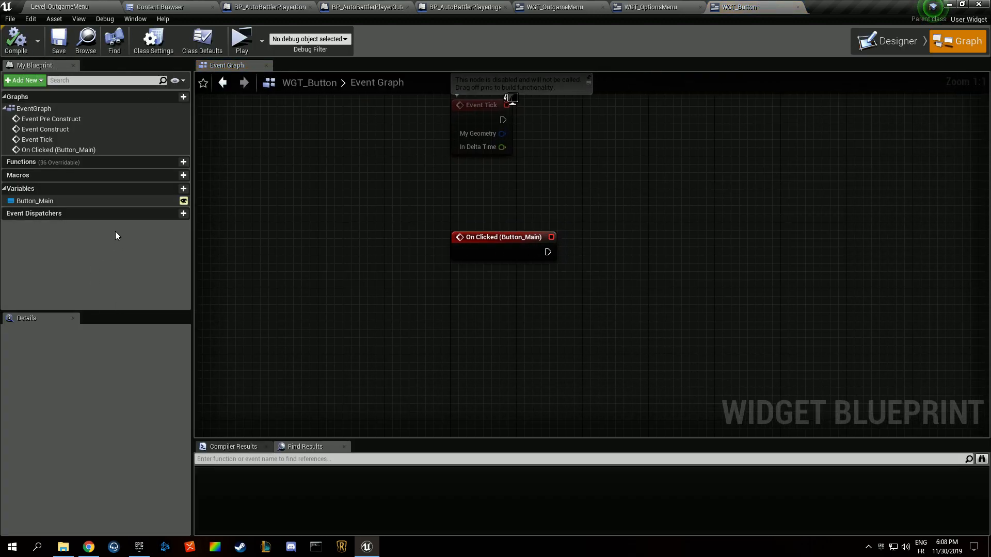
Create an event dispatcher named Dispatch_OnClicked and place its Call node beside the On Clicked (Button_Main) event
{"action": "left_click", "coordinate": [182, 214]}
{"action": "type", "text": "Dispat"}
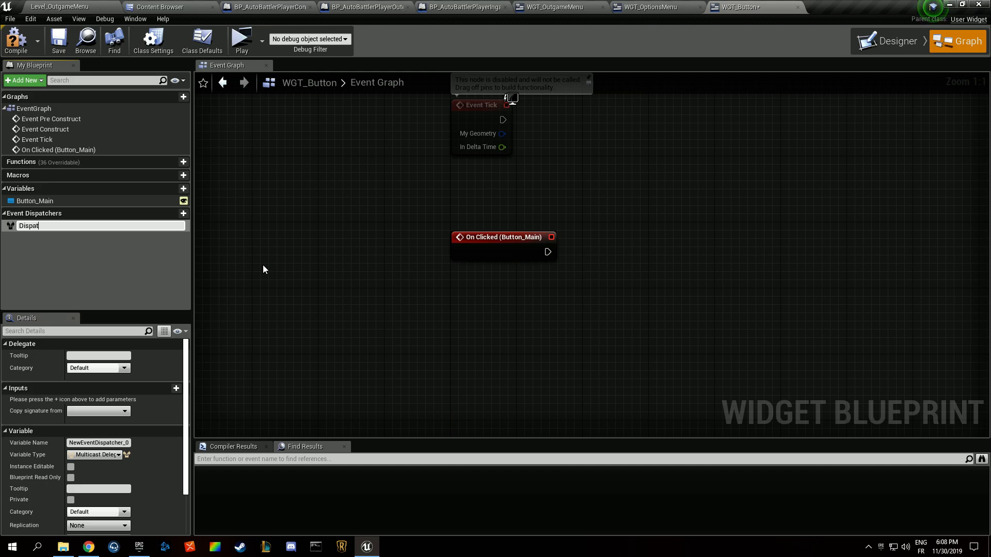
{"action": "type", "text": "ch_OnClicked"}
{"action": "key", "text": "Return"}
{"action": "left_click_drag", "start_coordinate": [154, 225], "coordinate": [549, 251]}
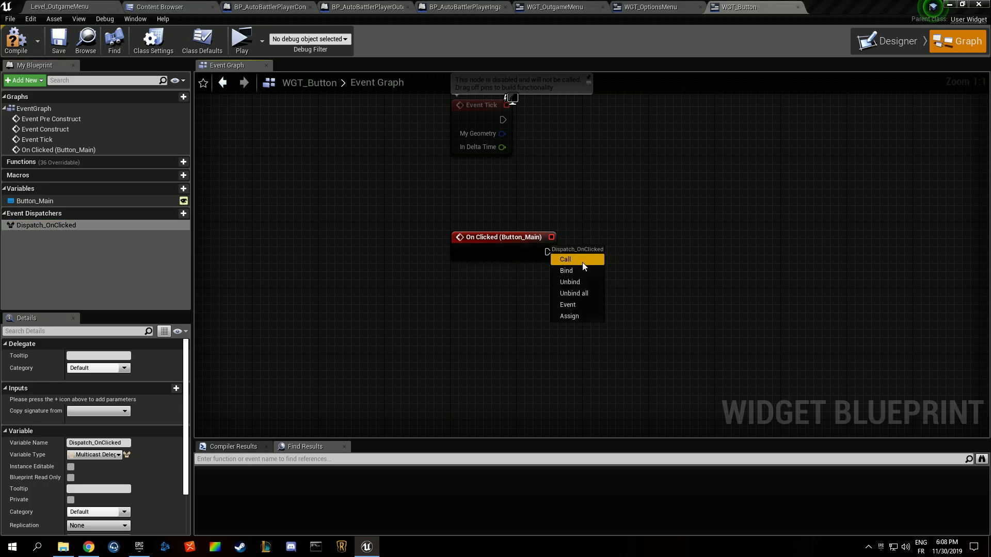
{"action": "left_click", "coordinate": [581, 260]}
Add an input parameter of type Button to the Dispatch_OnClicked event dispatcher
{"action": "left_click", "coordinate": [82, 225]}
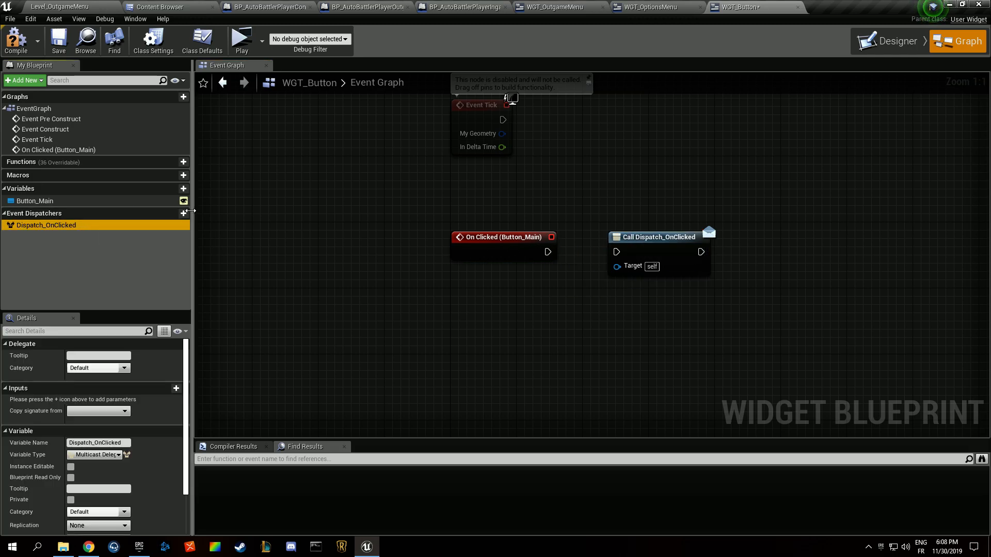
{"action": "scroll", "coordinate": [153, 421], "scroll_direction": "down", "scroll_amount": 3}
{"action": "left_click", "coordinate": [169, 346]}
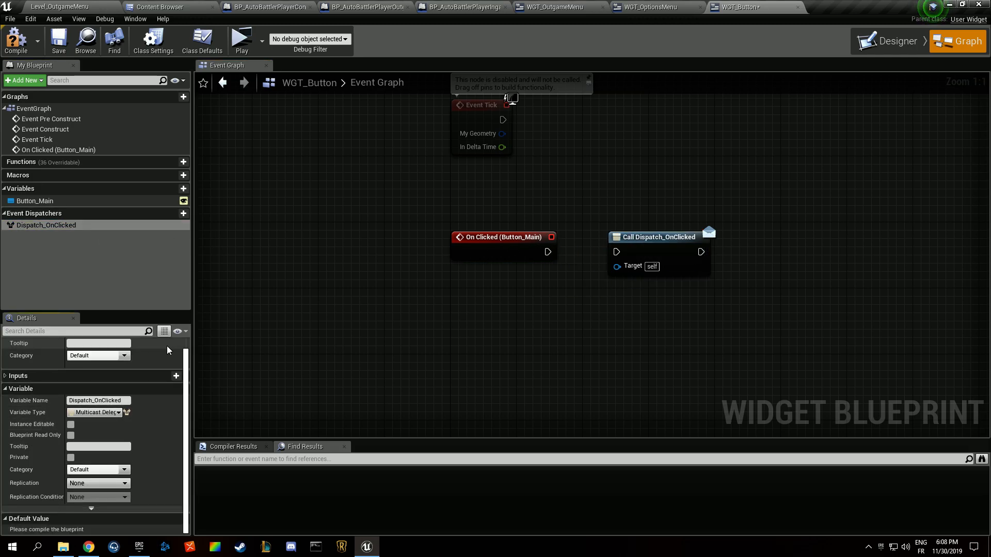
{"action": "left_click", "coordinate": [176, 376]}
{"action": "left_click", "coordinate": [98, 389]}
{"action": "type", "text": "button"}
{"action": "left_click", "coordinate": [110, 228]}
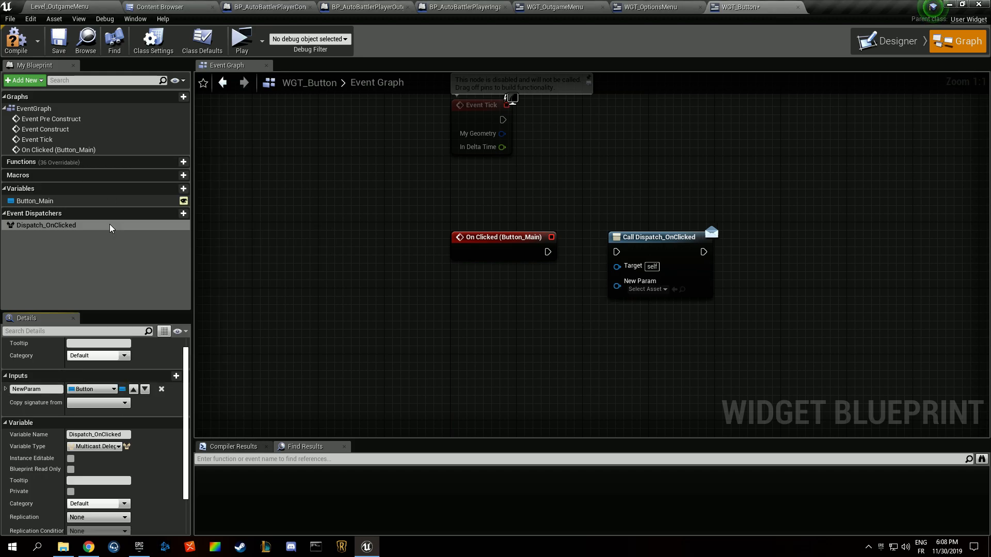
Change the Dispatch_OnClicked input parameter's type to WGT Button and rename it ClickedButton
{"action": "left_click", "coordinate": [93, 389]}
{"action": "type", "text": "wgt butt"}
{"action": "left_click", "coordinate": [150, 190]}
{"action": "left_click_drag", "start_coordinate": [48, 390], "coordinate": [2, 388]}
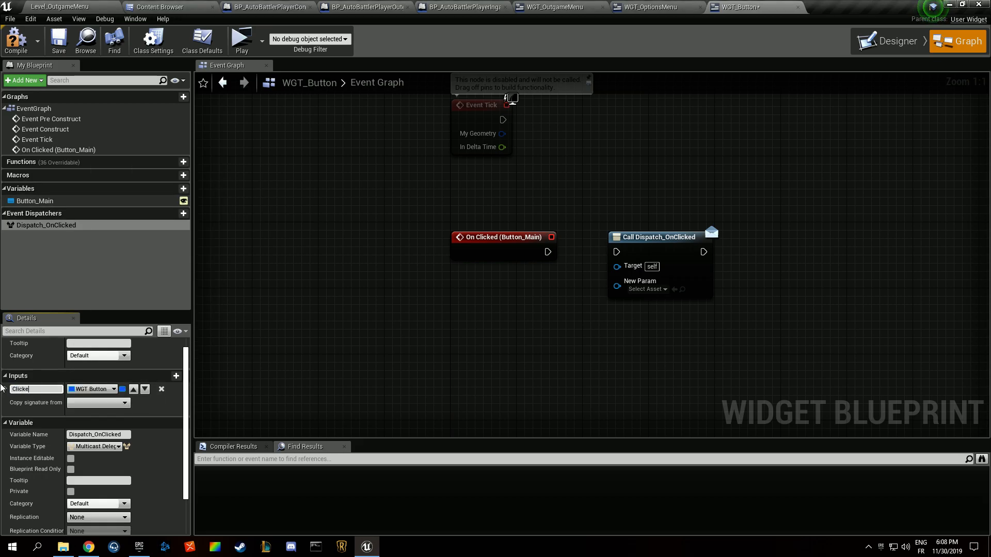
Wire On Clicked (Button_Main) into the Dispatch_OnClicked call, feed a Self reference into Clicked Button, and compile
{"action": "left_click_drag", "start_coordinate": [547, 248], "coordinate": [617, 252]}
{"action": "left_click_drag", "start_coordinate": [617, 286], "coordinate": [644, 289]}
{"action": "type", "text": "self"}
{"action": "key", "text": "Return"}
{"action": "left_click", "coordinate": [532, 338]}
{"action": "right_click_drag", "start_coordinate": [532, 338], "coordinate": [431, 309]}
{"action": "key", "text": "F7"}
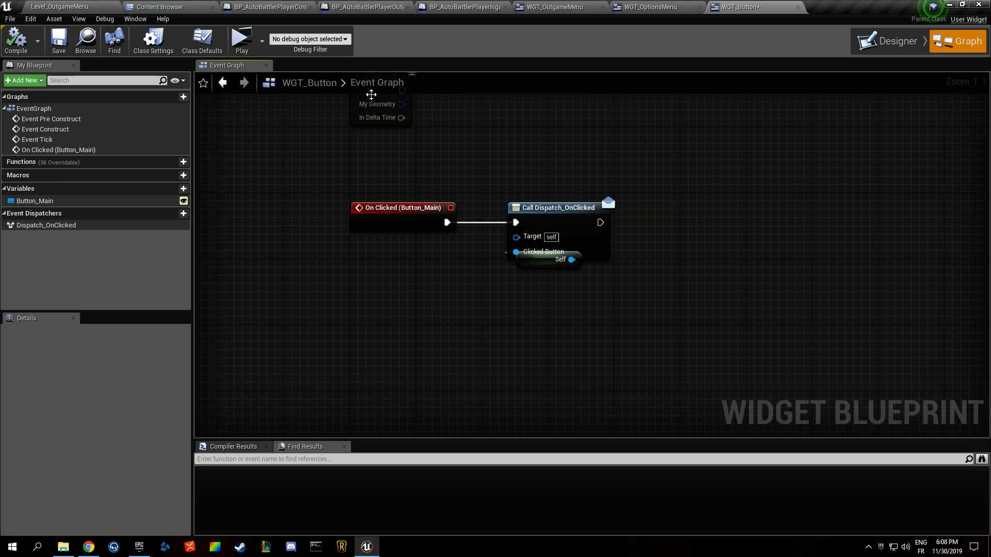
Place the Self node just below the Dispatch_OnClicked call and move Event Pre Construct farther above Event Construct
{"action": "right_click", "coordinate": [365, 139]}
{"action": "left_click", "coordinate": [743, 157]}
{"action": "right_click_drag", "start_coordinate": [742, 158], "coordinate": [792, 246]}
{"action": "left_click_drag", "start_coordinate": [596, 351], "coordinate": [588, 360]}
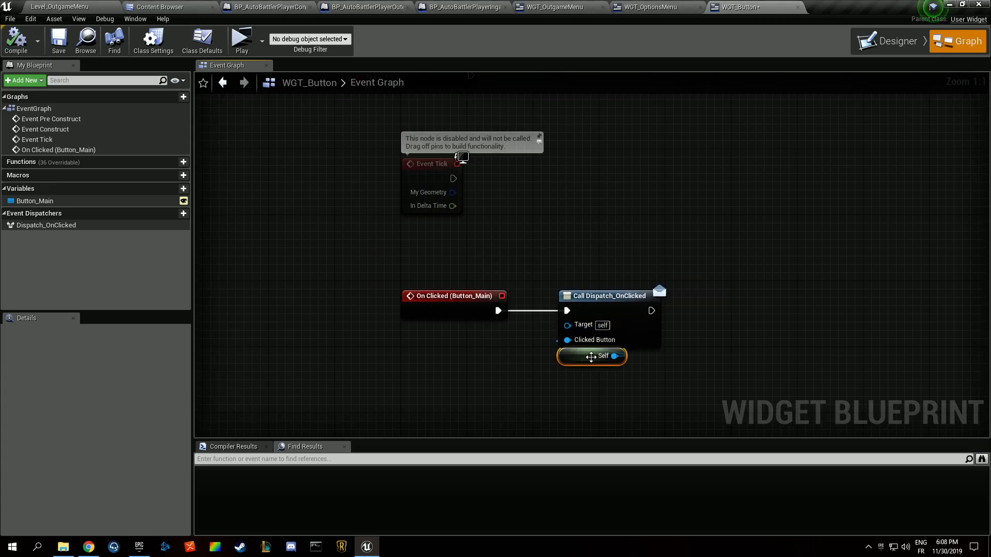
{"action": "left_click", "coordinate": [532, 258]}
{"action": "right_click_drag", "start_coordinate": [506, 142], "coordinate": [469, 361]}
{"action": "left_click_drag", "start_coordinate": [409, 198], "coordinate": [406, 163]}
{"action": "right_click_drag", "start_coordinate": [402, 152], "coordinate": [405, 259]}
{"action": "left_click_drag", "start_coordinate": [395, 251], "coordinate": [390, 209]}
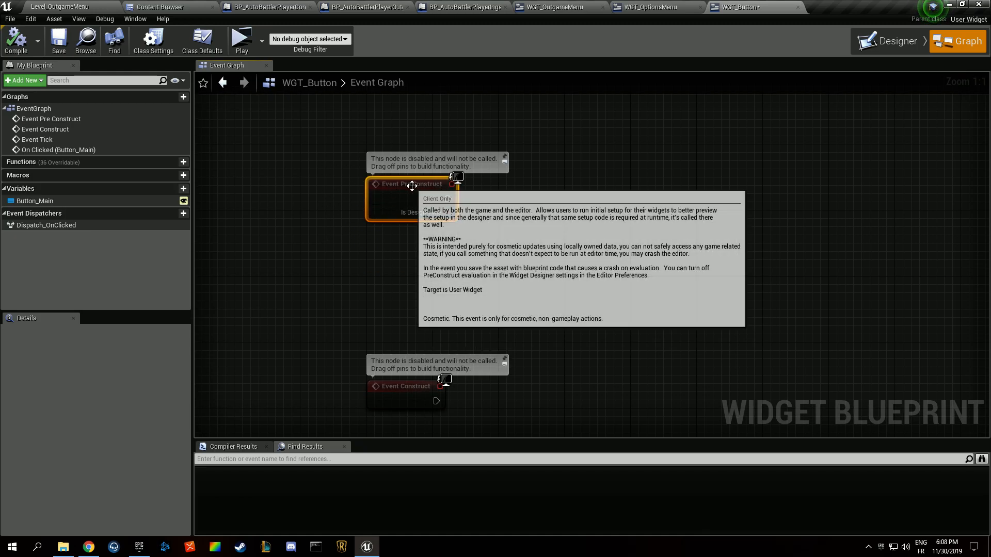
Turn on Is Variable for the Text_ButtonTitle text block in the designer and return to the event graph
{"action": "left_click", "coordinate": [867, 43]}
{"action": "left_click", "coordinate": [550, 284]}
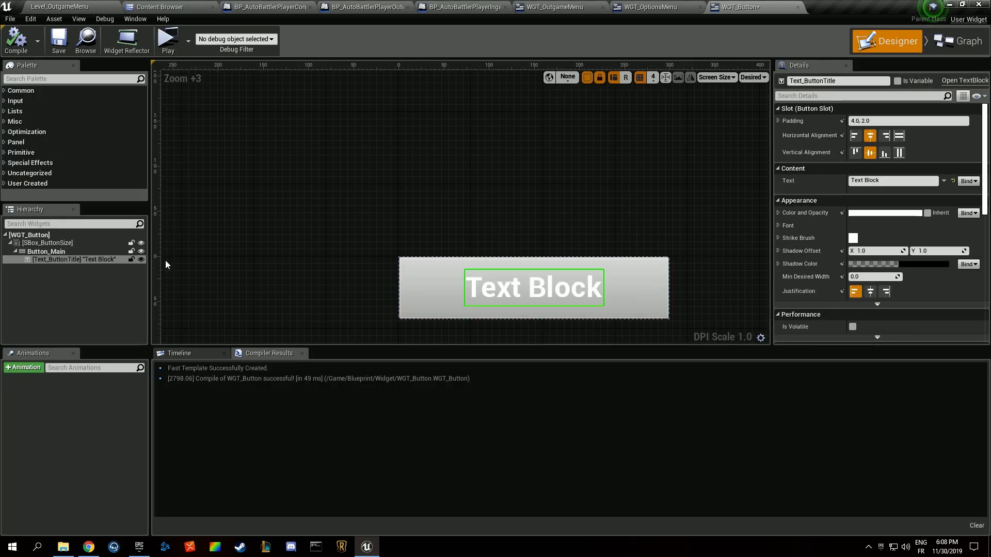
{"action": "left_click", "coordinate": [922, 78]}
{"action": "left_click", "coordinate": [954, 45]}
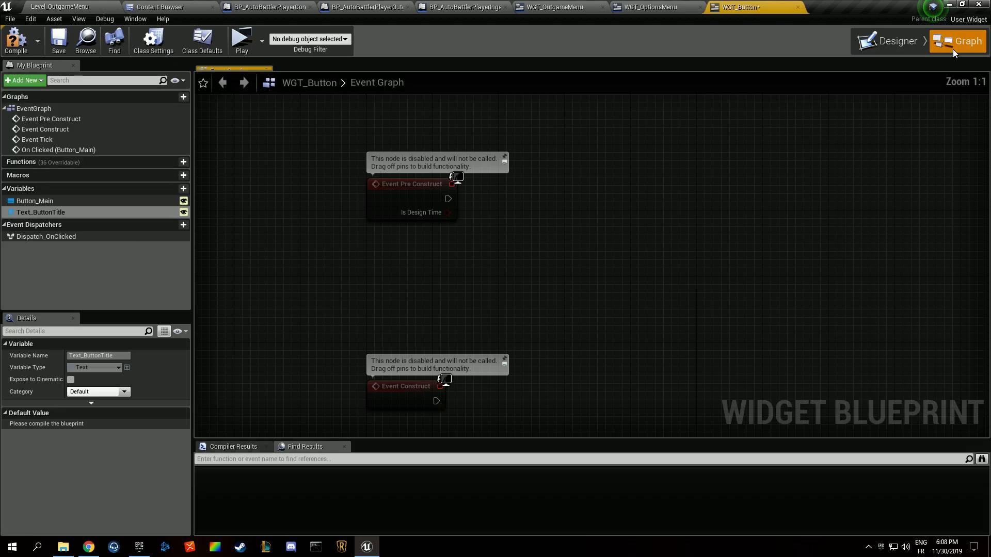
Add a SetText (Text) node targeting Text_ButtonTitle and run it from Event Pre Construct
{"action": "left_click_drag", "start_coordinate": [70, 212], "coordinate": [540, 226], "text": "ctrl"}
{"action": "type", "text": "set text"}
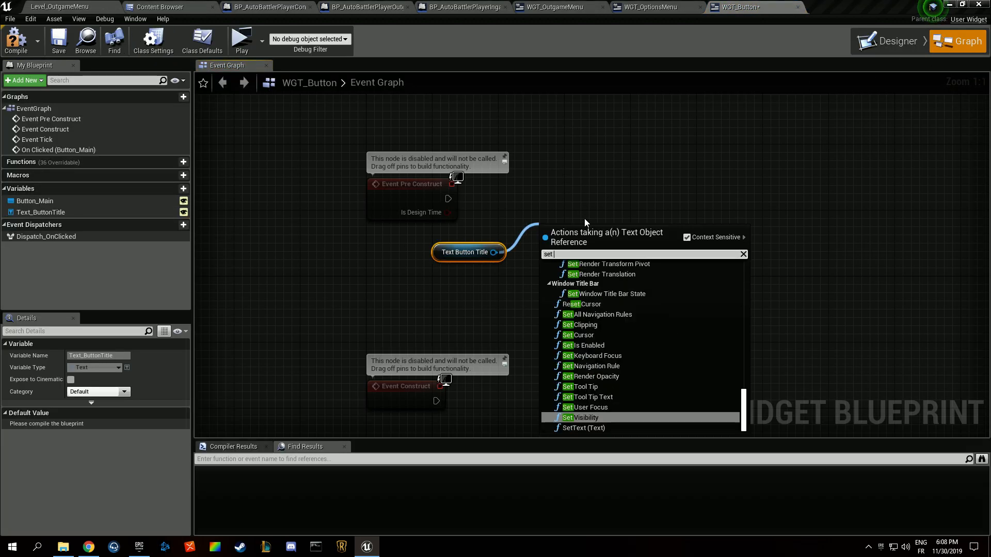
{"action": "left_click", "coordinate": [576, 334]}
Promote SetText's In Text to an instance-editable variable named ButtonName, place its node under Text Button Title, and compile and save
{"action": "left_click_drag", "start_coordinate": [504, 194], "coordinate": [483, 281]}
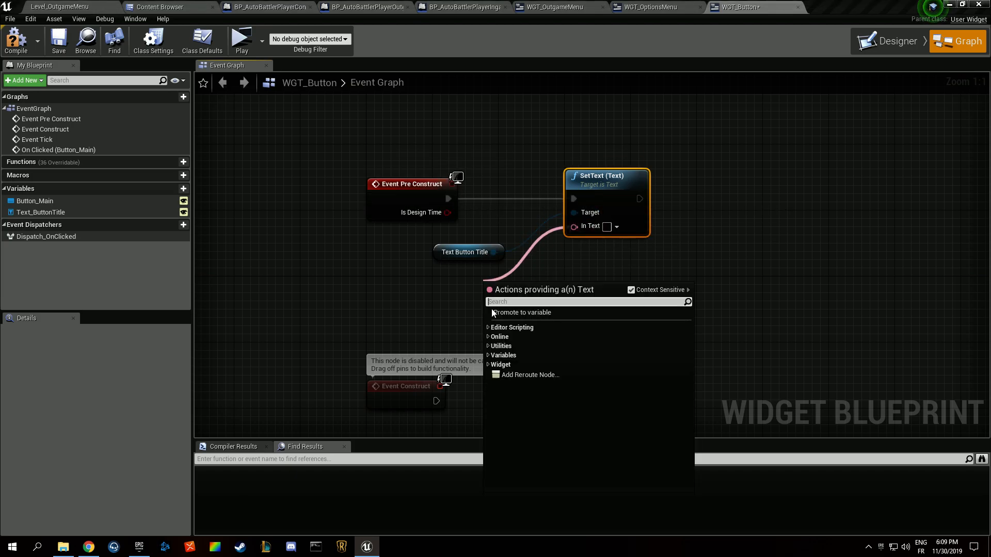
{"action": "left_click", "coordinate": [511, 312]}
{"action": "type", "text": "ButtonNa"}
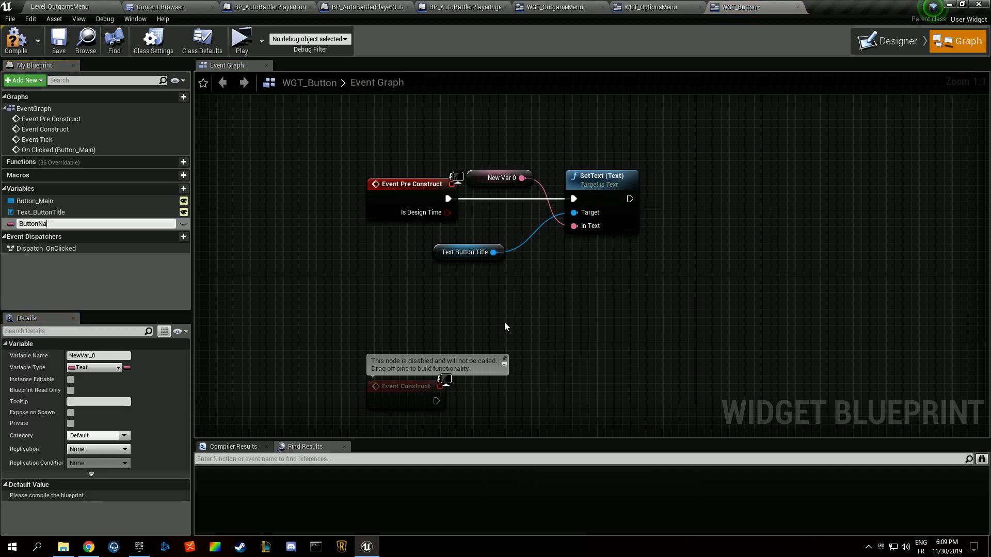
{"action": "type", "text": "me"}
{"action": "key", "text": "Return"}
{"action": "left_click", "coordinate": [183, 224]}
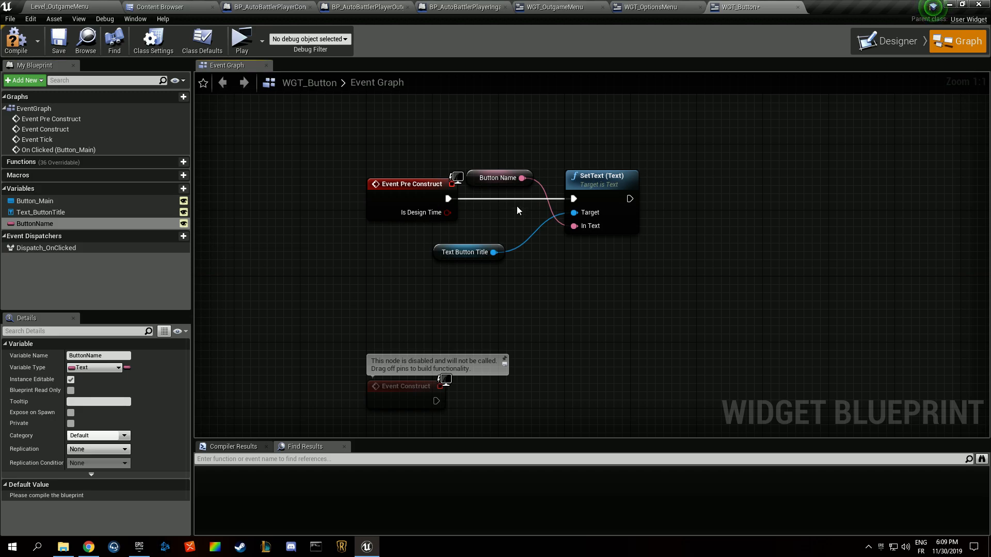
{"action": "left_click_drag", "start_coordinate": [497, 177], "coordinate": [464, 269]}
{"action": "left_click", "coordinate": [551, 226]}
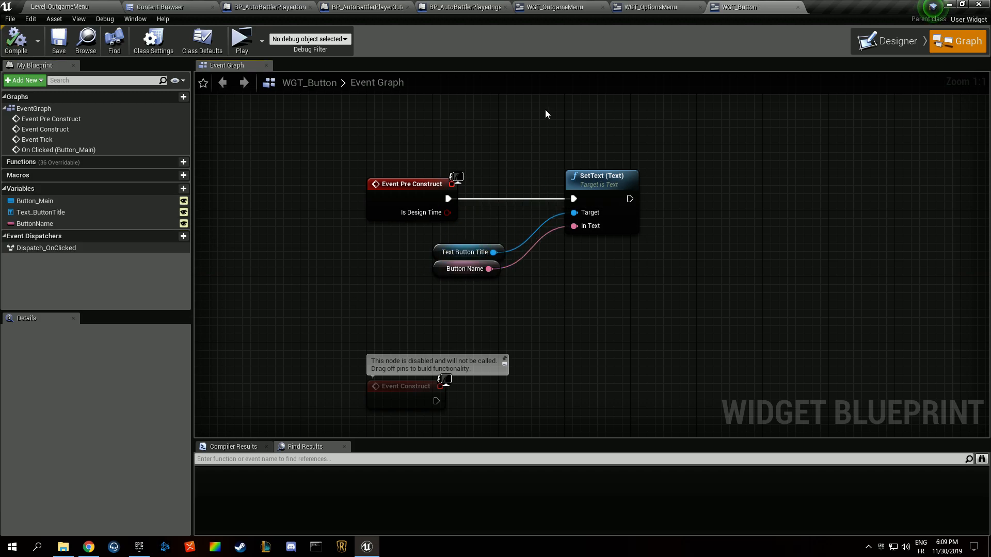
Delete Button_Quit with its text from WGT_OptionsMenu, then save the widget
{"action": "left_click", "coordinate": [648, 9]}
{"action": "left_click", "coordinate": [69, 251]}
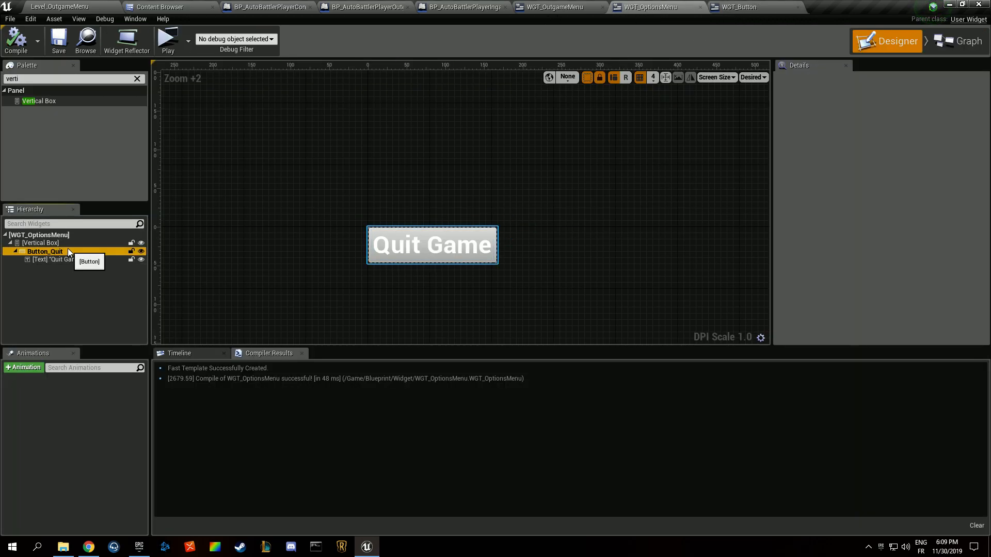
{"action": "key", "text": "Delete"}
{"action": "left_click", "coordinate": [58, 40]}
Switch to WGT_OutgameMenu and close the three open BP_AutoBattlerPlayer blueprint editors
{"action": "left_click", "coordinate": [551, 7]}
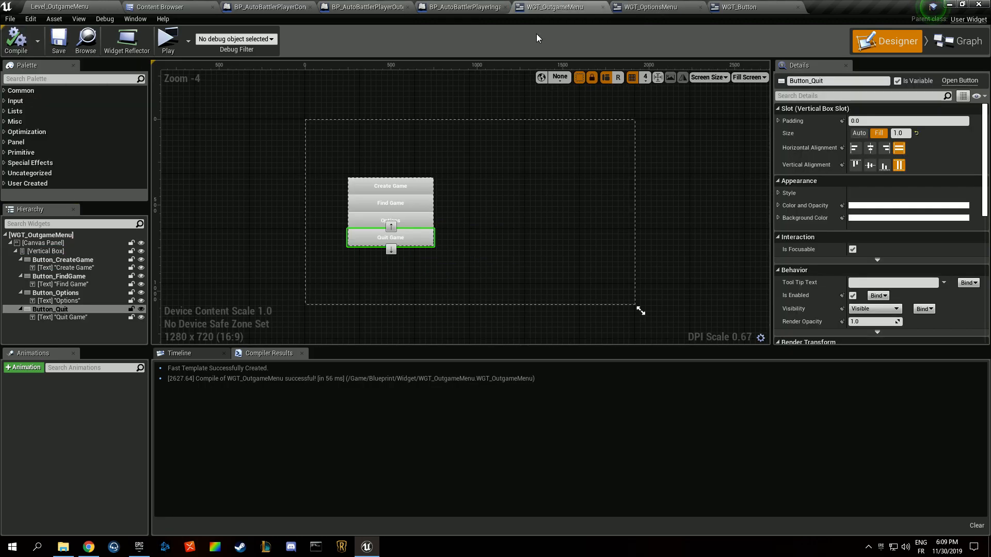
{"action": "middle_click", "coordinate": [454, 5]}
{"action": "middle_click", "coordinate": [366, 6]}
{"action": "middle_click", "coordinate": [273, 6]}
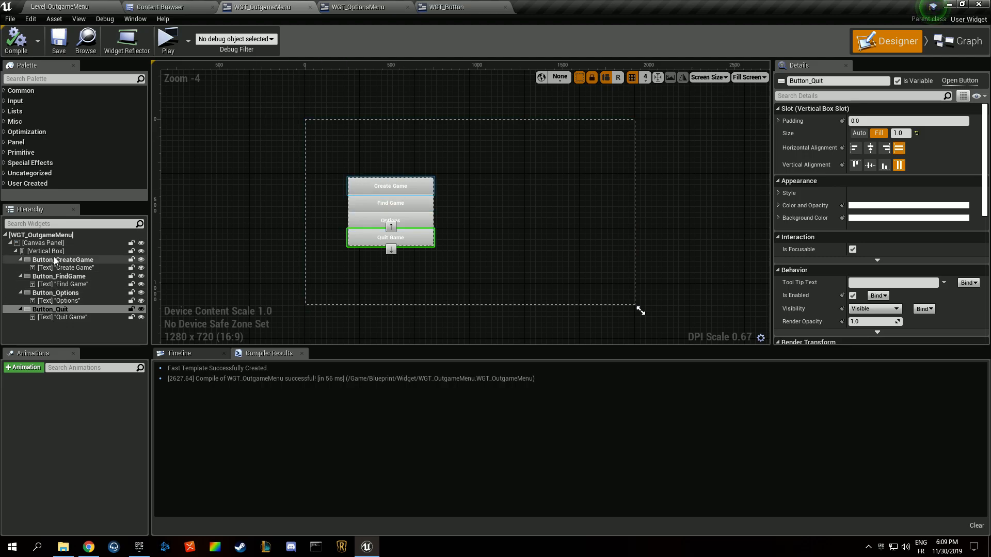
Delete the Create Game, Find Game, Options and Quit buttons from WGT_OutgameMenu's vertical box
{"action": "left_click", "coordinate": [55, 259]}
{"action": "double_click", "coordinate": [48, 278], "text": "shift"}
{"action": "left_click", "coordinate": [47, 262]}
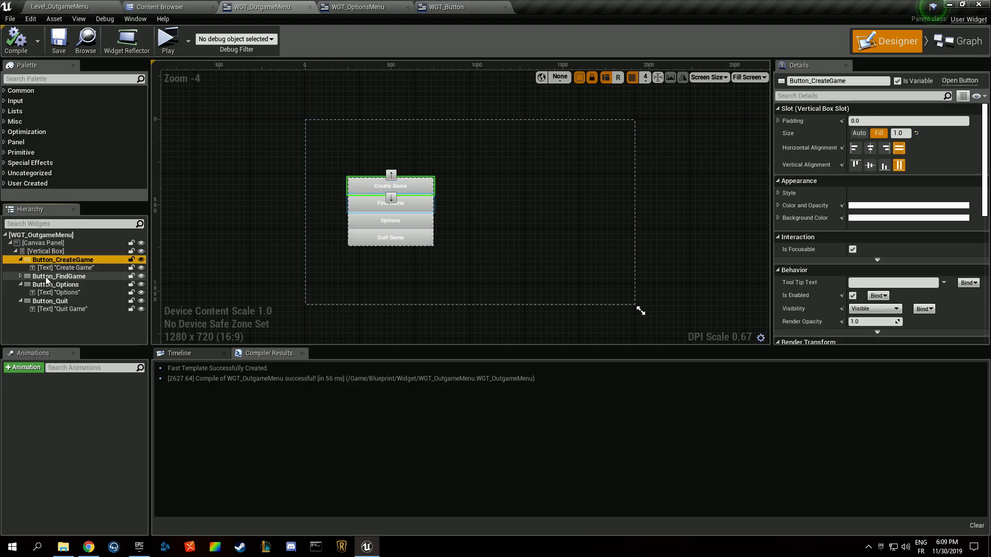
{"action": "left_click", "coordinate": [46, 279], "text": "shift"}
{"action": "left_click", "coordinate": [46, 301], "text": "shift"}
{"action": "key", "text": "Delete"}
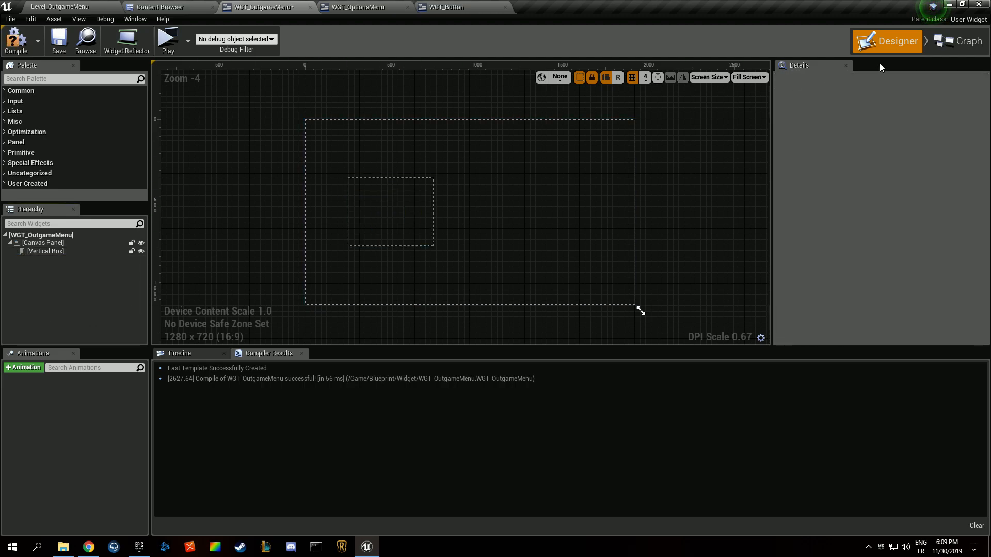
Delete the On Clicked (Button_Quit) event from WGT_OutgameMenu's event graph, keeping the Quit Game node, and compile and save
{"action": "left_click", "coordinate": [956, 44]}
{"action": "right_click_drag", "start_coordinate": [495, 163], "coordinate": [411, 246]}
{"action": "scroll", "coordinate": [447, 432], "scroll_direction": "down", "scroll_amount": 4}
{"action": "scroll", "coordinate": [411, 250], "scroll_direction": "up", "scroll_amount": 4}
{"action": "left_click", "coordinate": [454, 289]}
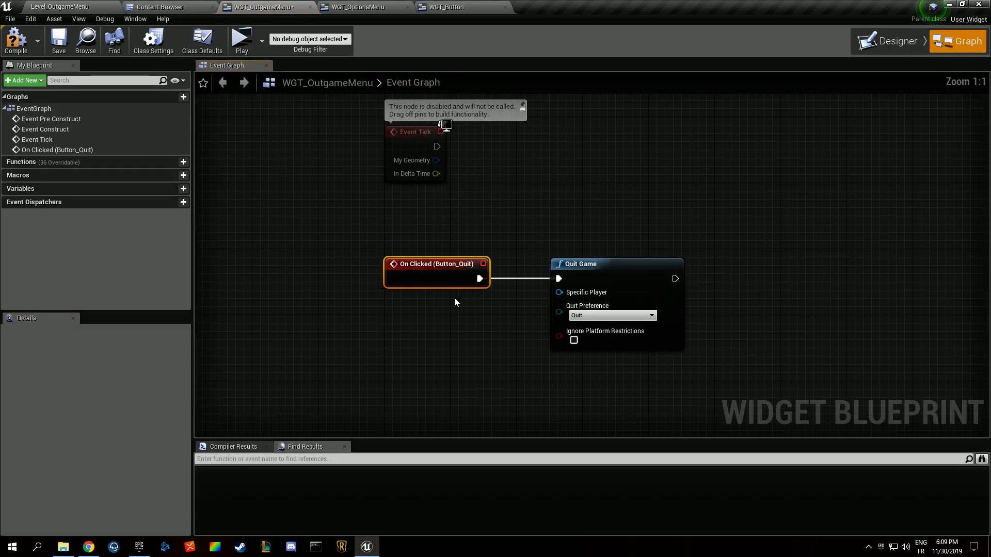
{"action": "key", "text": "Delete"}
{"action": "left_click", "coordinate": [57, 42]}
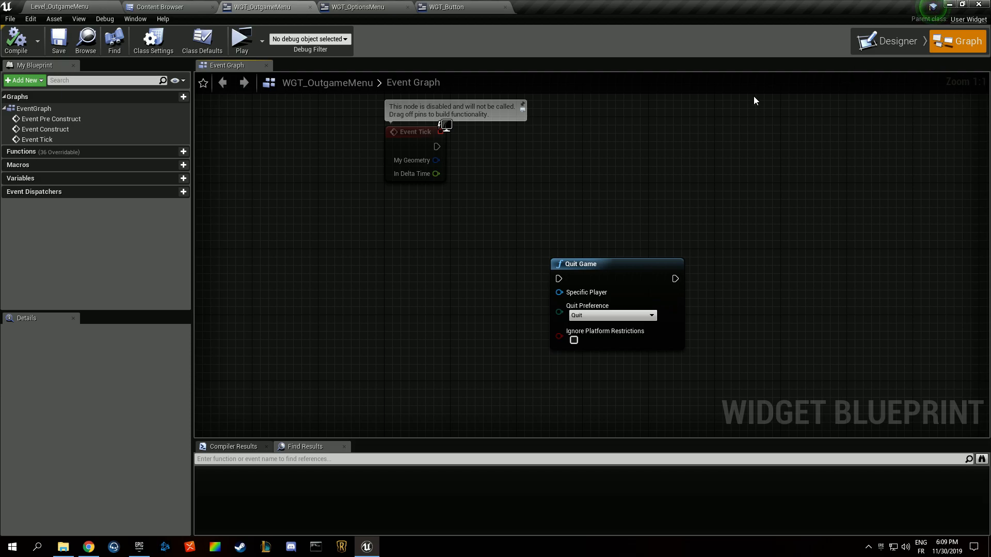
Add a WGT Button widget to WGT_OutgameMenu's vertical box, and compile and save
{"action": "left_click", "coordinate": [890, 46]}
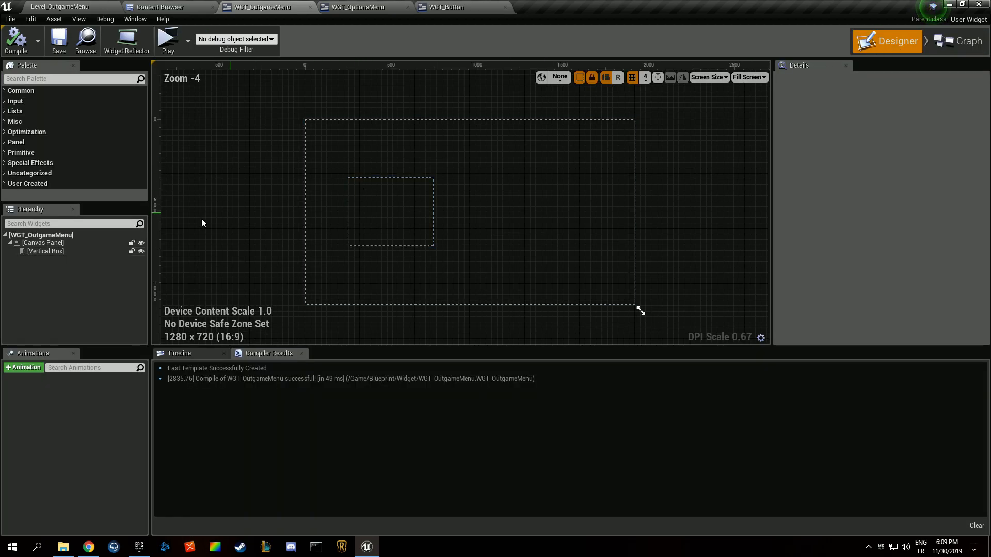
{"action": "left_click", "coordinate": [32, 79]}
{"action": "type", "text": "button"}
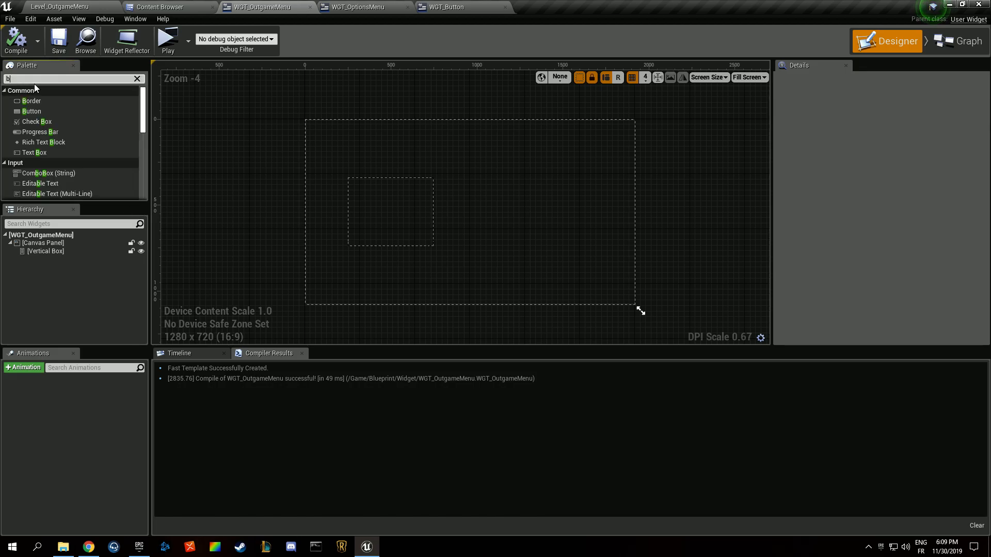
{"action": "left_click_drag", "start_coordinate": [46, 122], "coordinate": [49, 253]}
{"action": "left_click", "coordinate": [323, 163]}
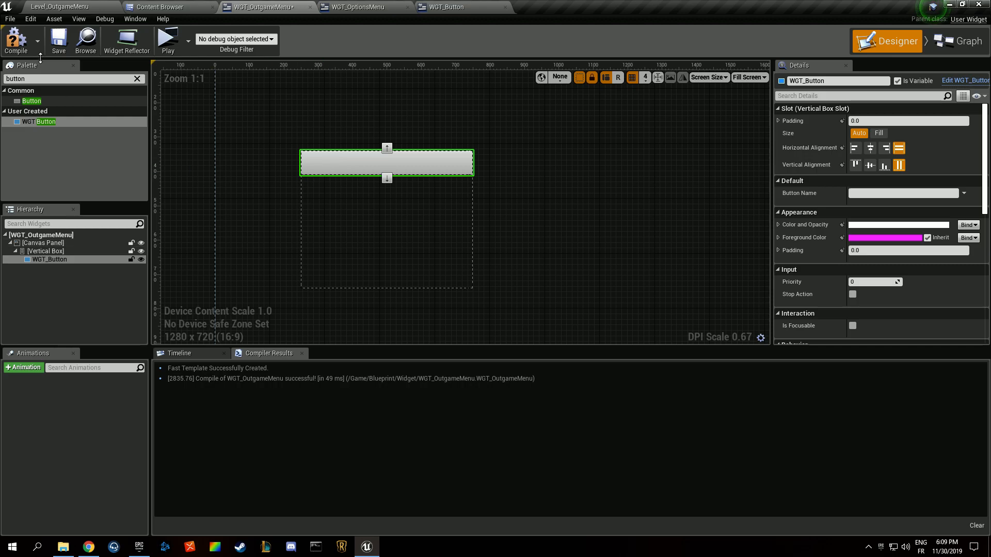
{"action": "key", "text": "F7"}
{"action": "key", "text": "ctrl+s"}
Set the default value of WGT_Button's ButtonName variable to "New Button" and compile
{"action": "left_click", "coordinate": [449, 7]}
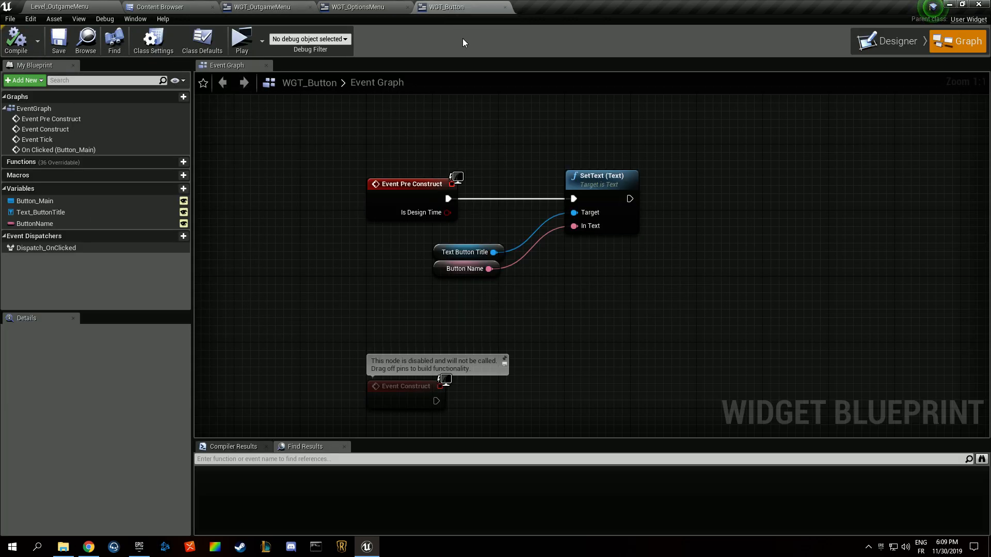
{"action": "left_click", "coordinate": [459, 268]}
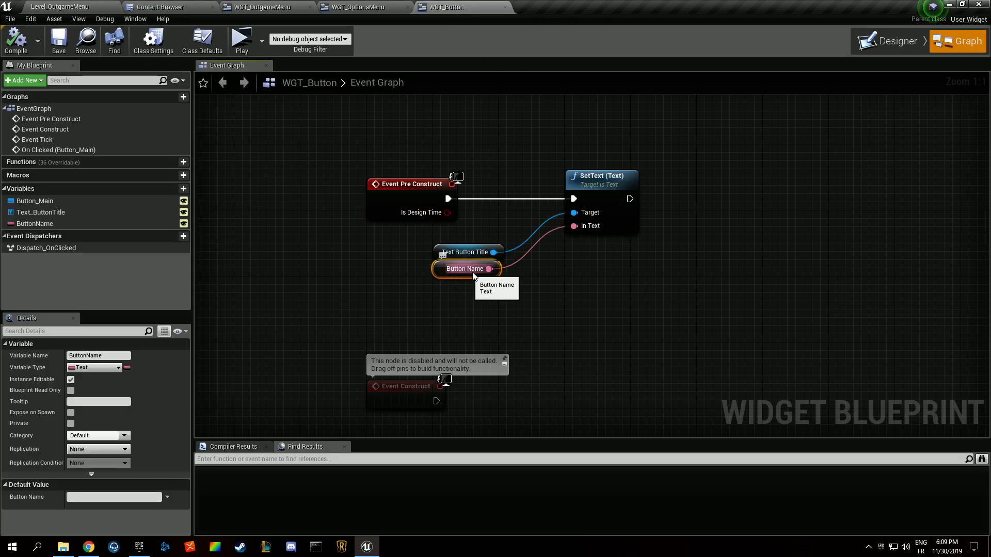
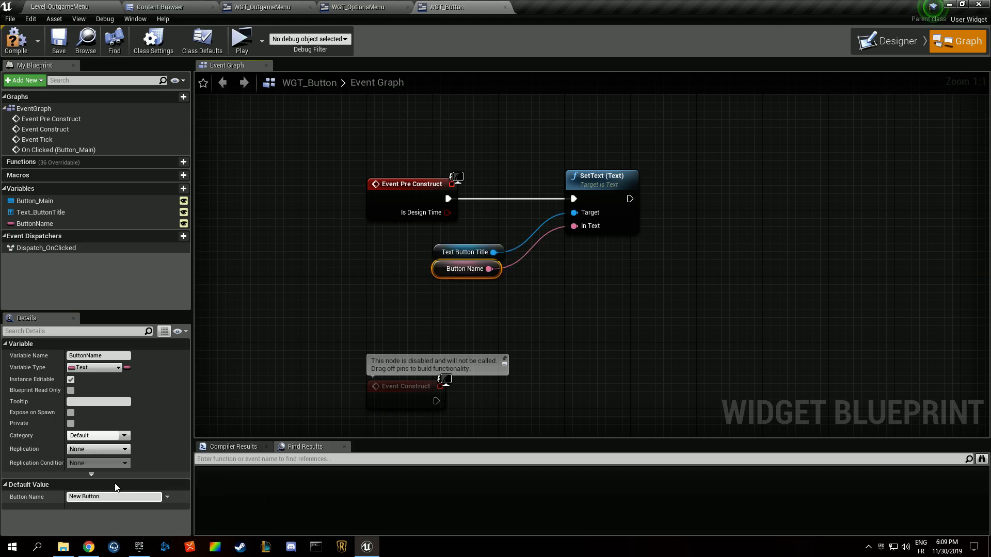
Set the Button Name of the WGT_Button in WGT_OutgameMenu to "Create Game" and compile the menu
{"action": "left_click", "coordinate": [285, 7]}
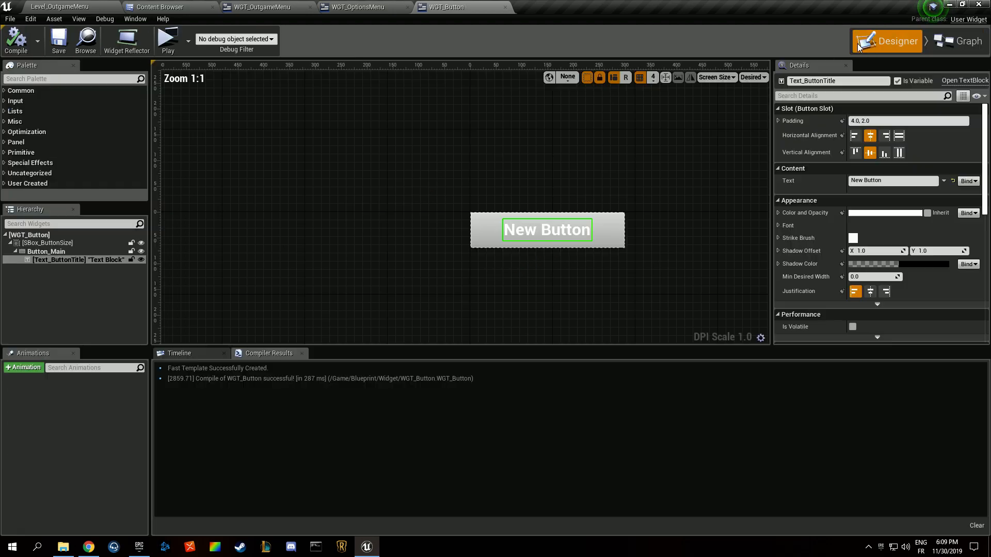
{"action": "scroll", "coordinate": [358, 148], "scroll_direction": "up", "scroll_amount": 5}
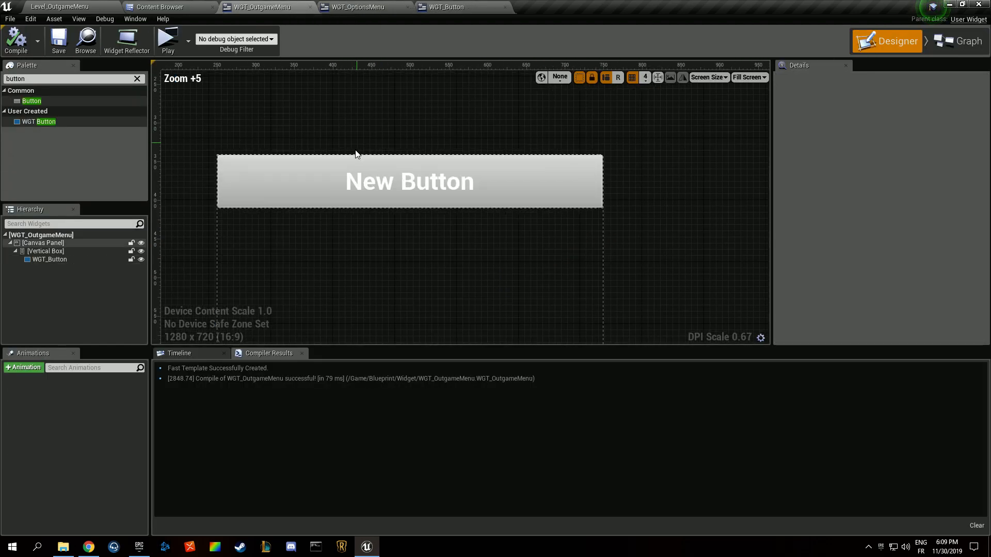
{"action": "left_click", "coordinate": [308, 258]}
{"action": "scroll", "coordinate": [392, 209], "scroll_direction": "down", "scroll_amount": 5}
{"action": "scroll", "coordinate": [465, 223], "scroll_direction": "down", "scroll_amount": 1}
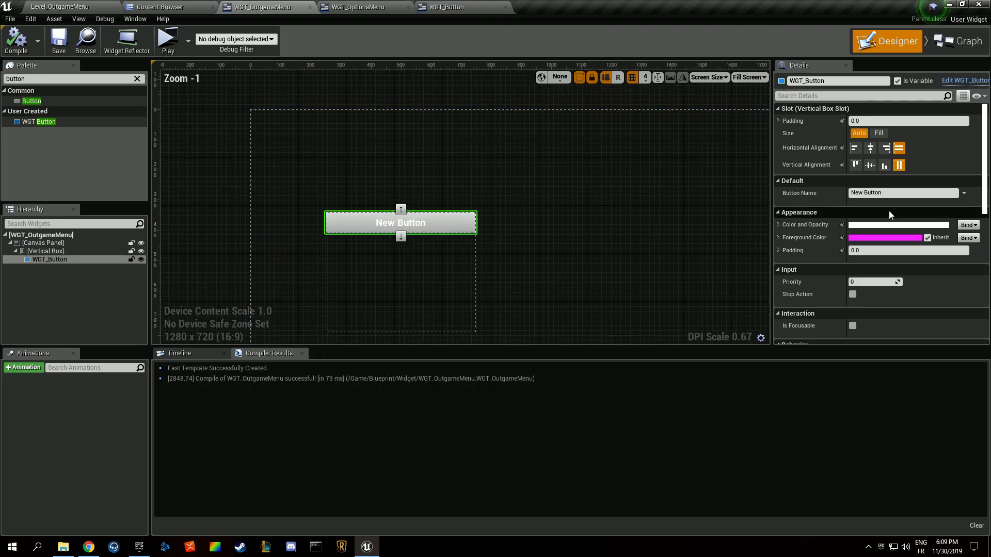
{"action": "left_click", "coordinate": [910, 197]}
{"action": "type", "text": "Create Game"}
{"action": "key", "text": "Return"}
{"action": "left_click", "coordinate": [15, 40]}
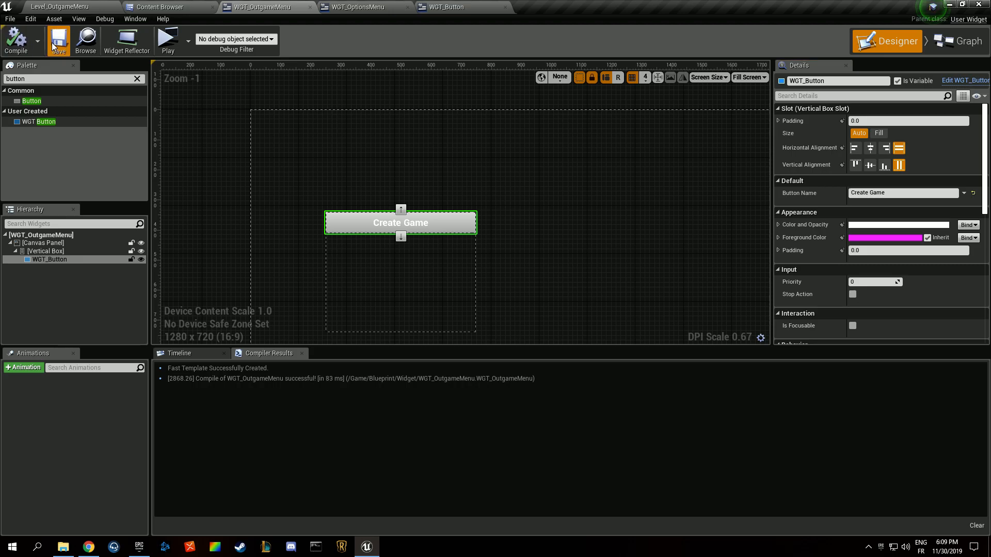
Check the button's Dispatch on Clicked event entry, rename the widget Button_CreateGame, and save
{"action": "scroll", "coordinate": [821, 311], "scroll_direction": "down", "scroll_amount": 10}
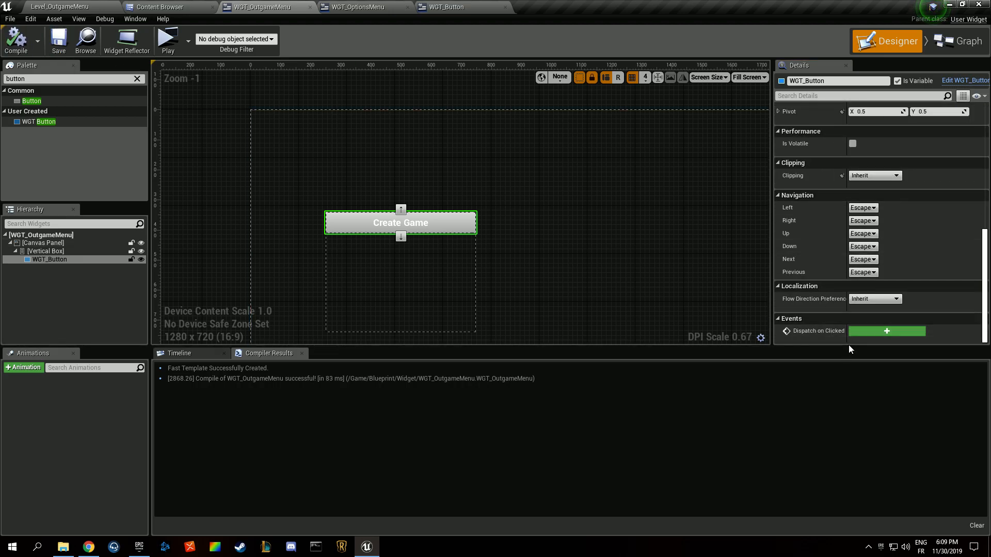
{"action": "left_click_drag", "start_coordinate": [847, 338], "coordinate": [859, 337]}
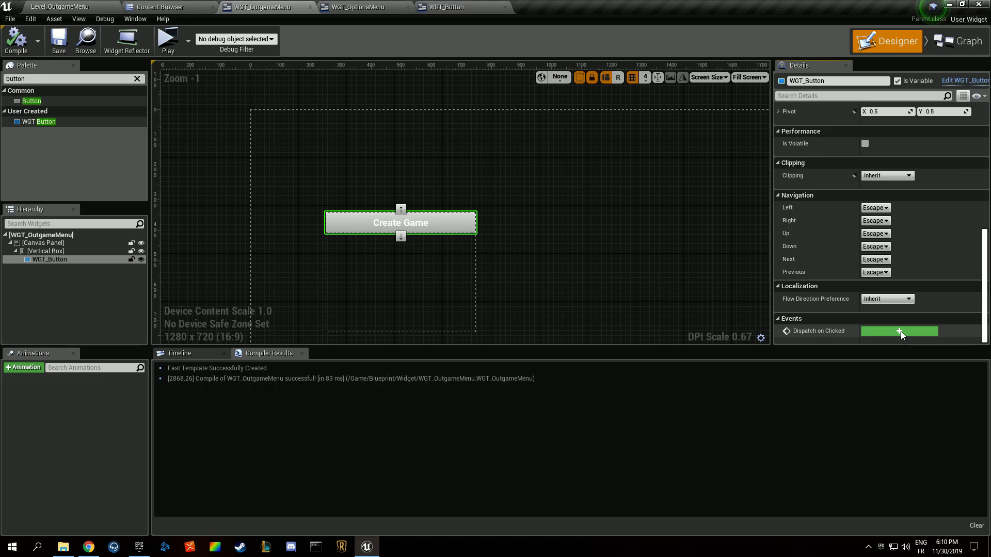
{"action": "double_click", "coordinate": [69, 260]}
{"action": "type", "text": "Button_CreateGame"}
{"action": "key", "text": "Return"}
{"action": "key", "text": "ctrl+s"}
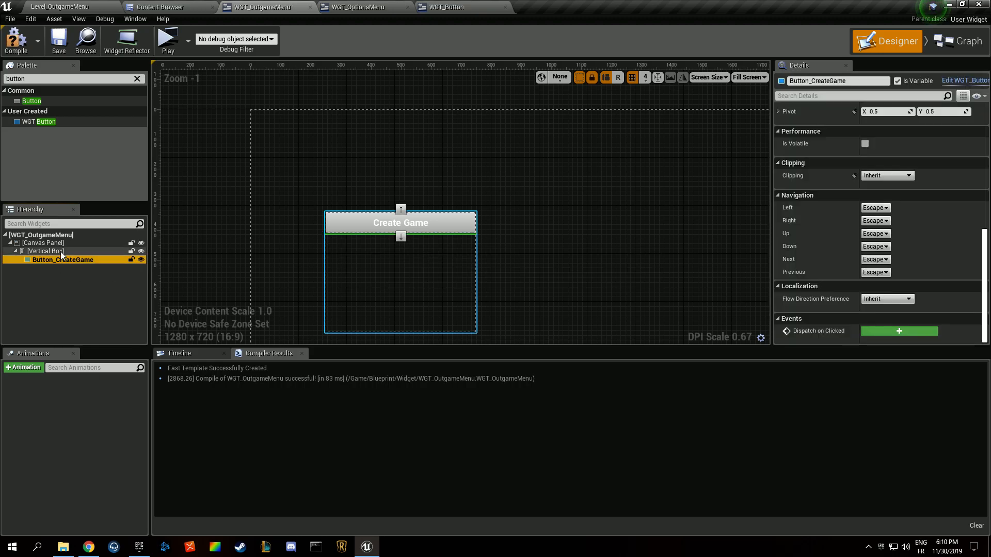
Duplicate Button_CreateGame three times inside the vertical box
{"action": "key", "text": "ctrl+d"}
{"action": "key", "text": "ctrl+d"}
{"action": "key", "text": "ctrl+d"}
Rename the three duplicated buttons, in order, Button_FindGame, Button_Options and Button_QuitGame
{"action": "double_click", "coordinate": [77, 267]}
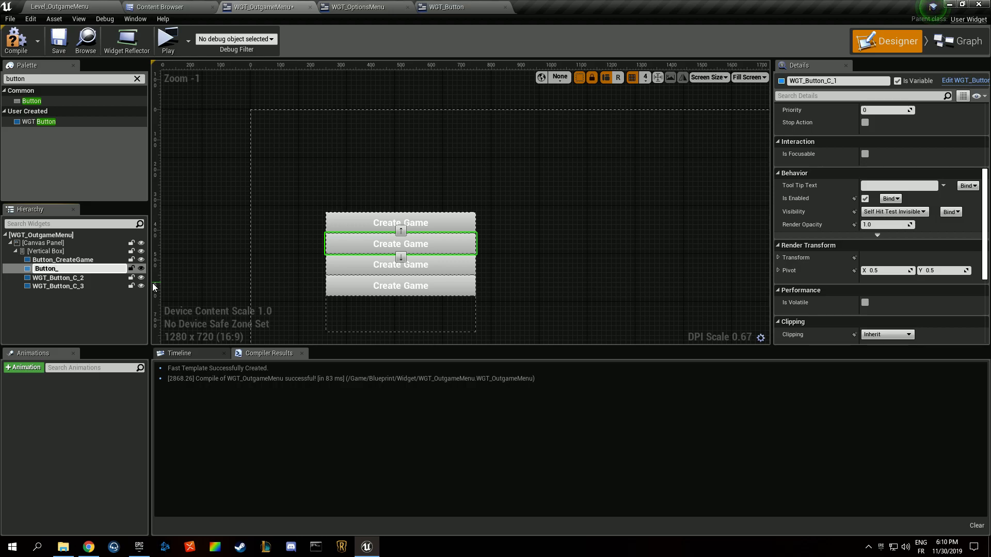
{"action": "key", "text": "Return"}
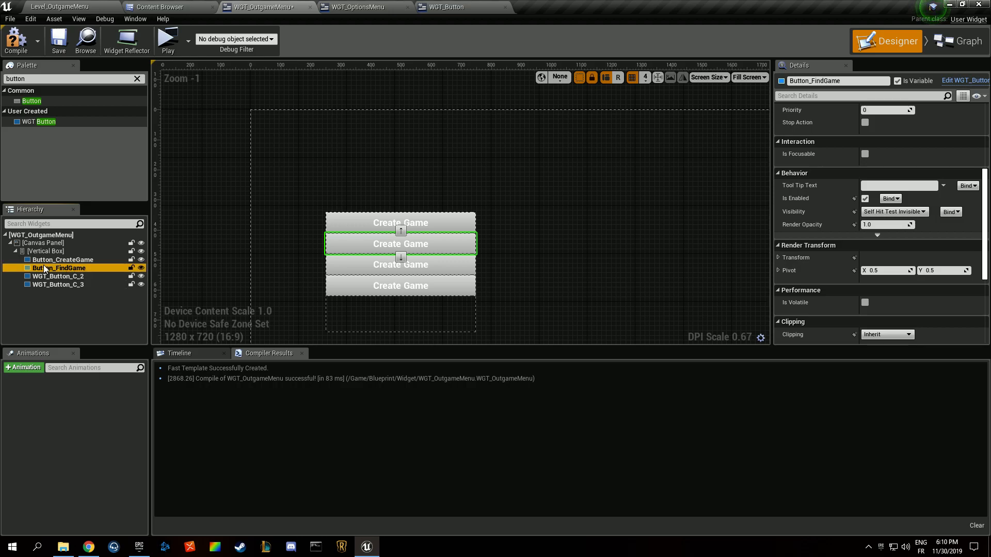
{"action": "key", "text": "Down"}
{"action": "key", "text": "F2"}
{"action": "type", "text": "Button_Options"}
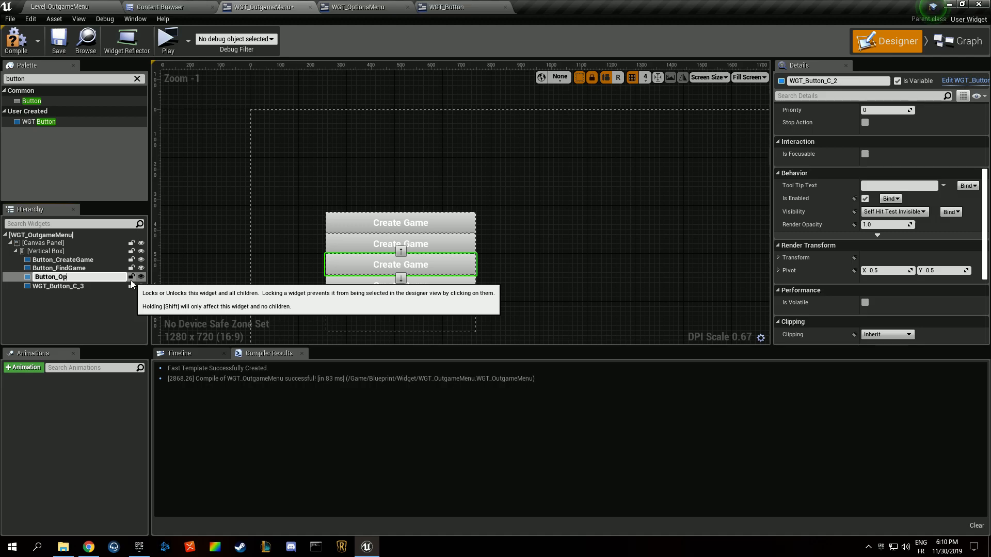
{"action": "key", "text": "Return"}
{"action": "key", "text": "Down"}
{"action": "key", "text": "F2"}
{"action": "type", "text": "Button_QuitGame"}
{"action": "key", "text": "Return"}
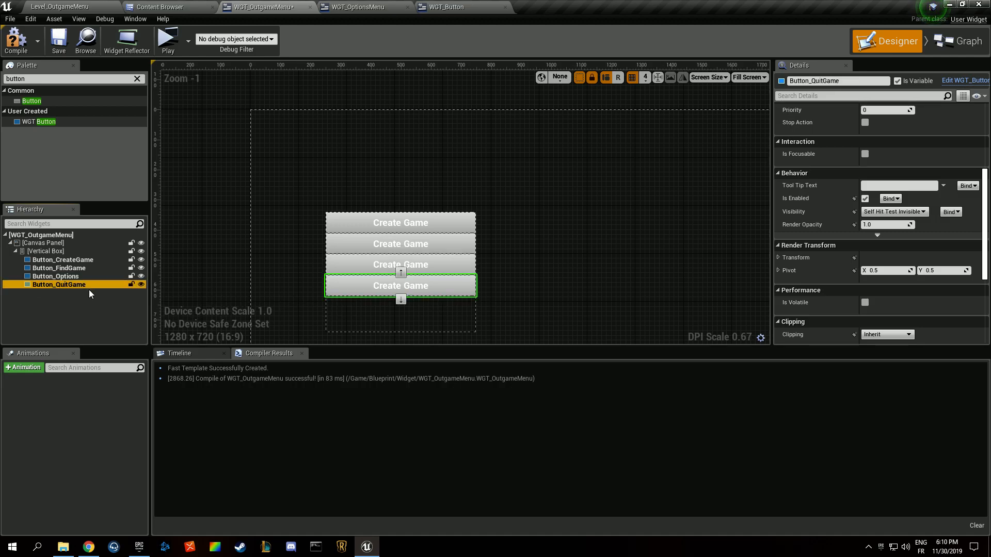
Set the Button Name of Button_QuitGame to "Quit Game" and of Button_Options to "Options", and save
{"action": "scroll", "coordinate": [854, 188], "scroll_direction": "up", "scroll_amount": 5}
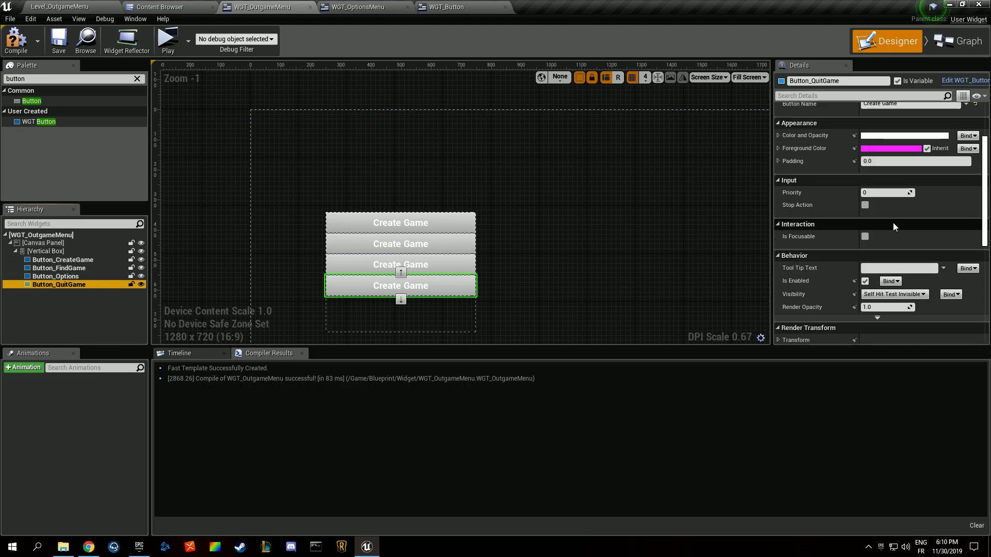
{"action": "left_click", "coordinate": [892, 193]}
{"action": "type", "text": "Quit Game"}
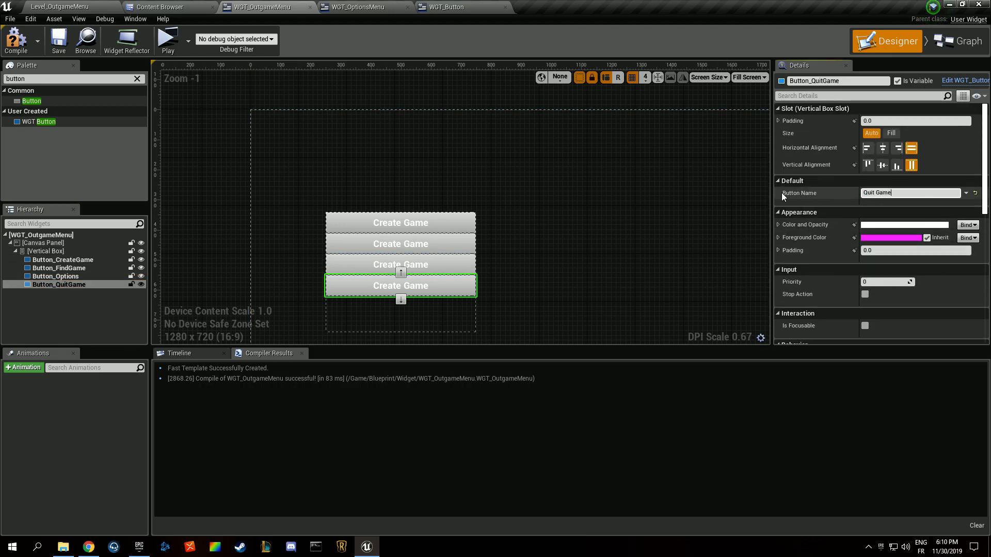
{"action": "key", "text": "Return"}
{"action": "left_click", "coordinate": [94, 276]}
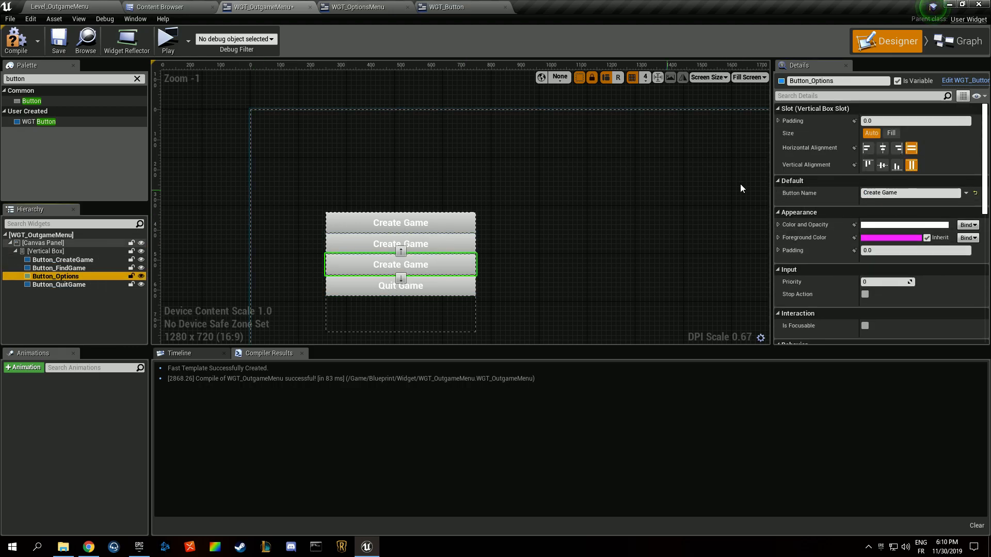
{"action": "key", "text": "ctrl+s"}
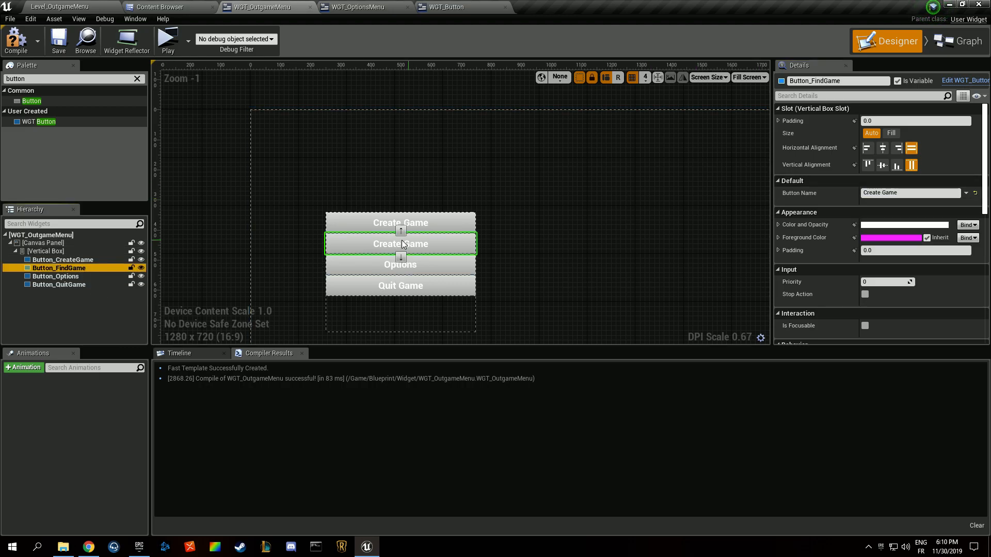
Set the Button Name of Button_FindGame to "Find Game", compile and save the outgame menu
{"action": "left_click", "coordinate": [909, 193]}
{"action": "type", "text": "Find Game"}
{"action": "key", "text": "Return"}
{"action": "left_click", "coordinate": [77, 49]}
{"action": "left_click", "coordinate": [270, 4]}
{"action": "left_click", "coordinate": [374, 4]}
{"action": "left_click", "coordinate": [293, 5]}
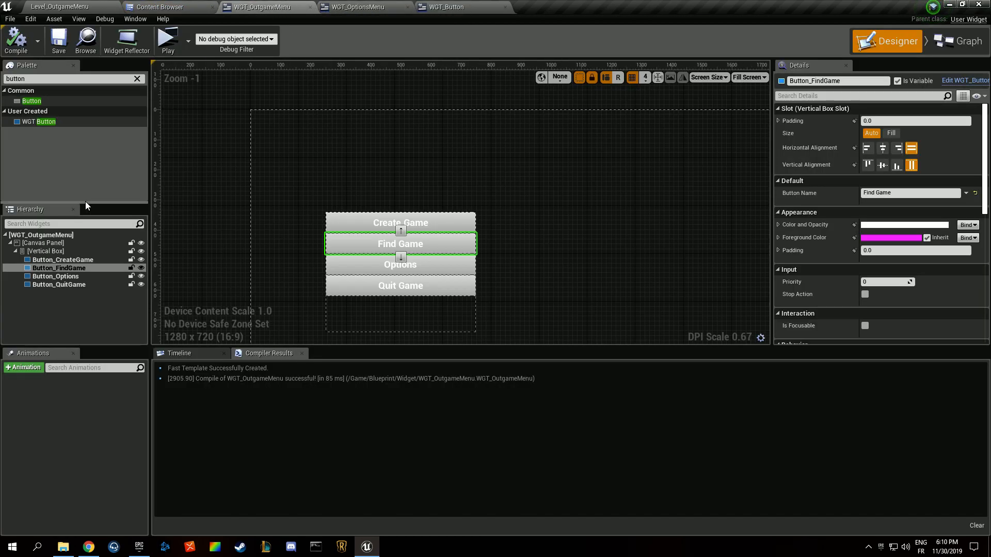
Enable Size To Content on the vertical box, compile and save, and preview the menu in play
{"action": "left_click", "coordinate": [44, 251]}
{"action": "left_click", "coordinate": [865, 196]}
{"action": "left_click", "coordinate": [26, 41]}
{"action": "left_click", "coordinate": [58, 41]}
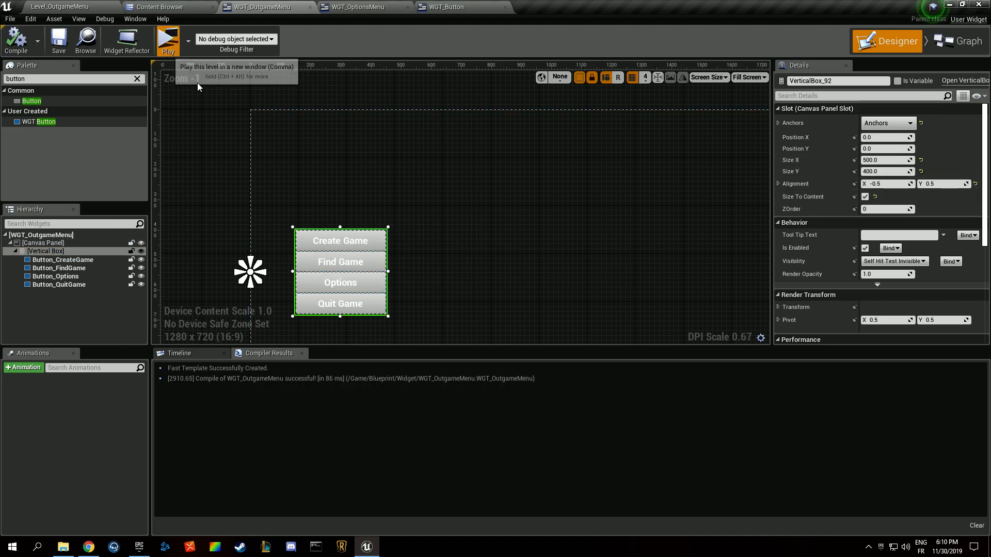
{"action": "key", "text": "Escape"}
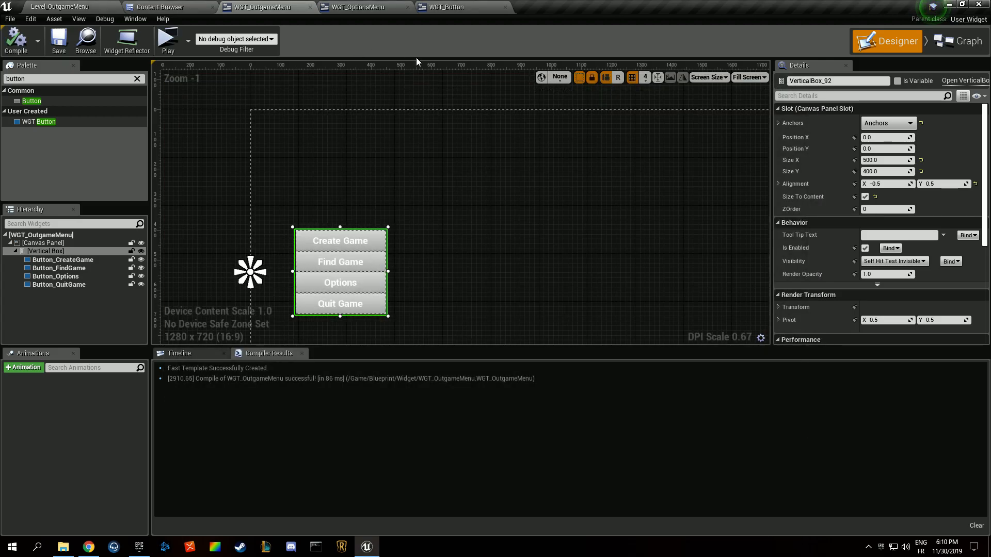
In WGT_Button, set the Width Override of SBox_ButtonSize to 400 and its Height Override to 100
{"action": "left_click", "coordinate": [484, 6]}
{"action": "left_click", "coordinate": [57, 244]}
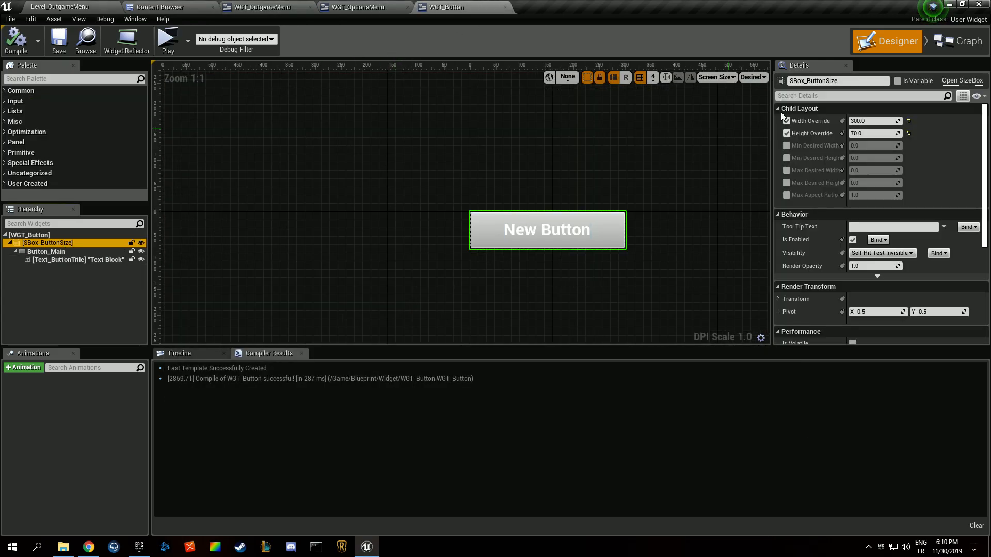
{"action": "left_click", "coordinate": [883, 120]}
{"action": "type", "text": "400"}
{"action": "key", "text": "Return"}
{"action": "left_click", "coordinate": [871, 133]}
{"action": "type", "text": "100"}
{"action": "key", "text": "Return"}
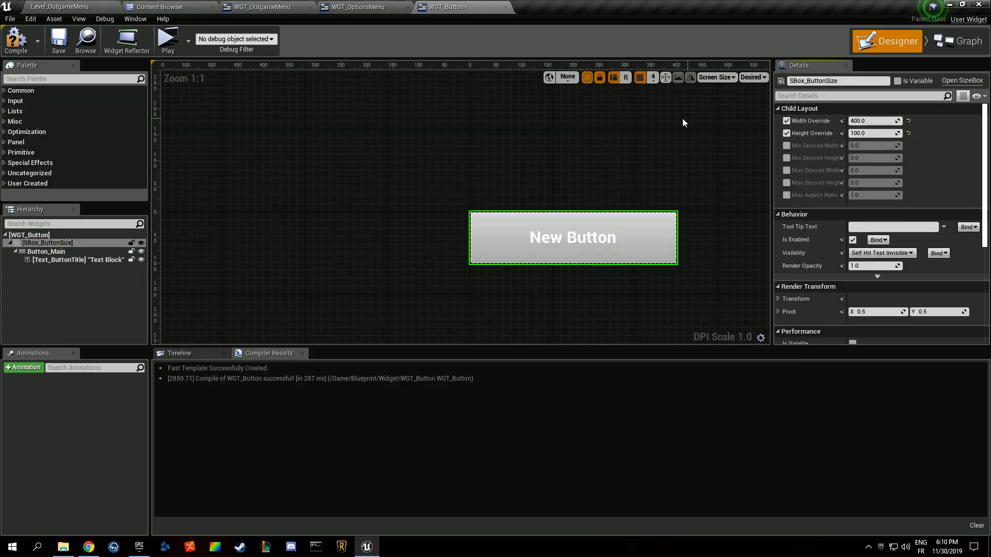
Try a Width Override of 600 on SBox_ButtonSize, compile, and preview the menu in play
{"action": "left_click", "coordinate": [866, 120]}
{"action": "type", "text": "60"}
{"action": "key", "text": "Return"}
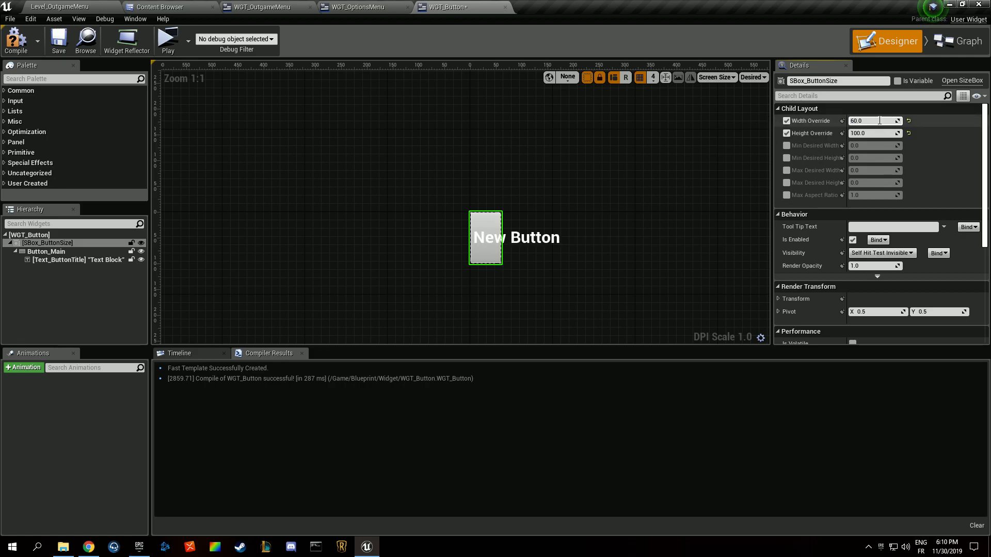
{"action": "type", "text": "600"}
{"action": "key", "text": "Return"}
{"action": "left_click", "coordinate": [16, 39]}
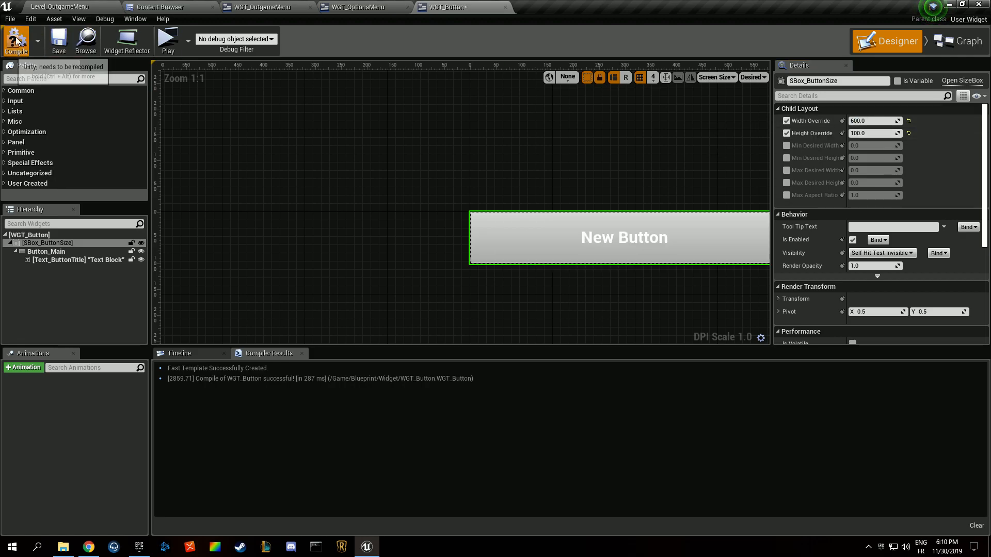
{"action": "left_click", "coordinate": [170, 49]}
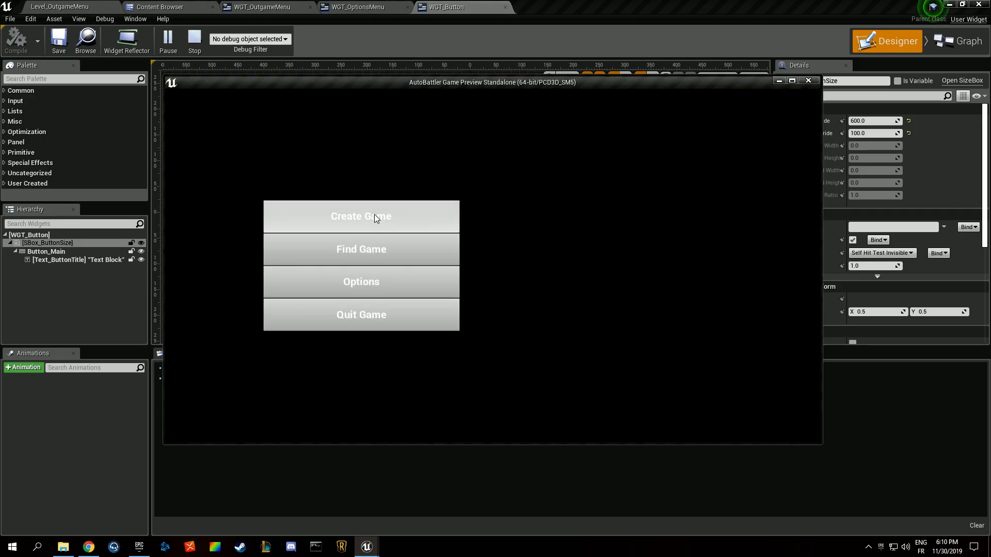
{"action": "key", "text": "Escape"}
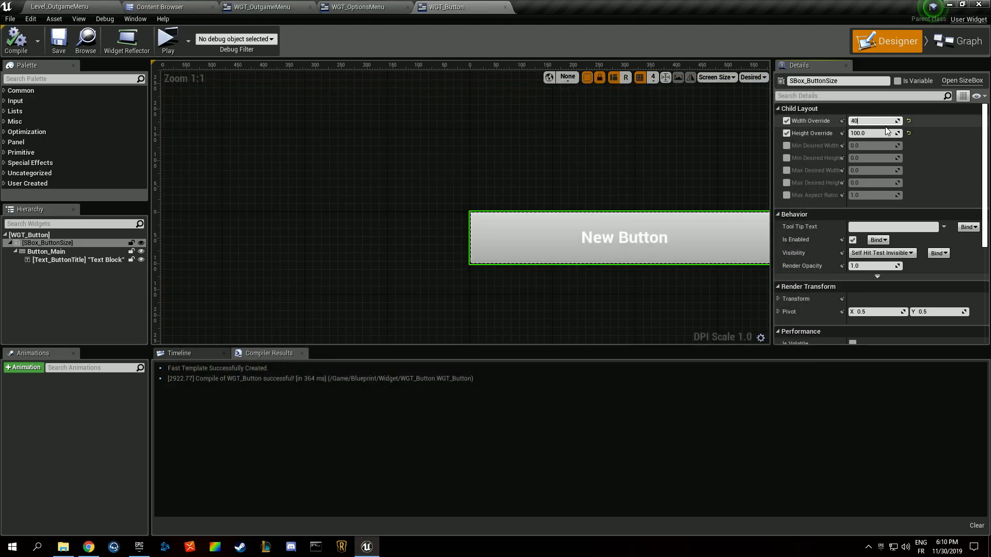
Set SBox_ButtonSize to a width of 450 and a height of 80, and preview the menu in play
{"action": "type", "text": "450"}
{"action": "key", "text": "Tab"}
{"action": "type", "text": "80"}
{"action": "key", "text": "Return"}
{"action": "left_click", "coordinate": [158, 40]}
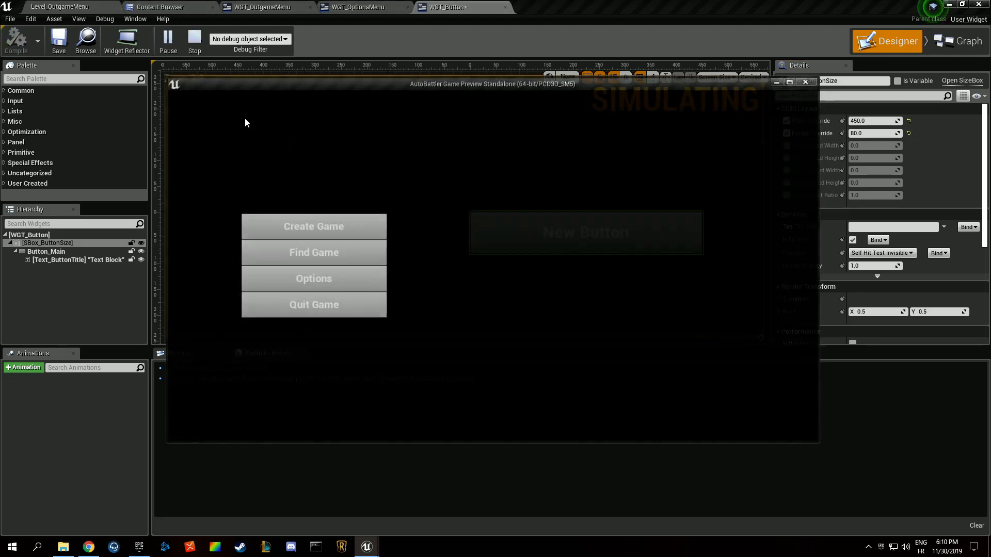
{"action": "left_click", "coordinate": [354, 302]}
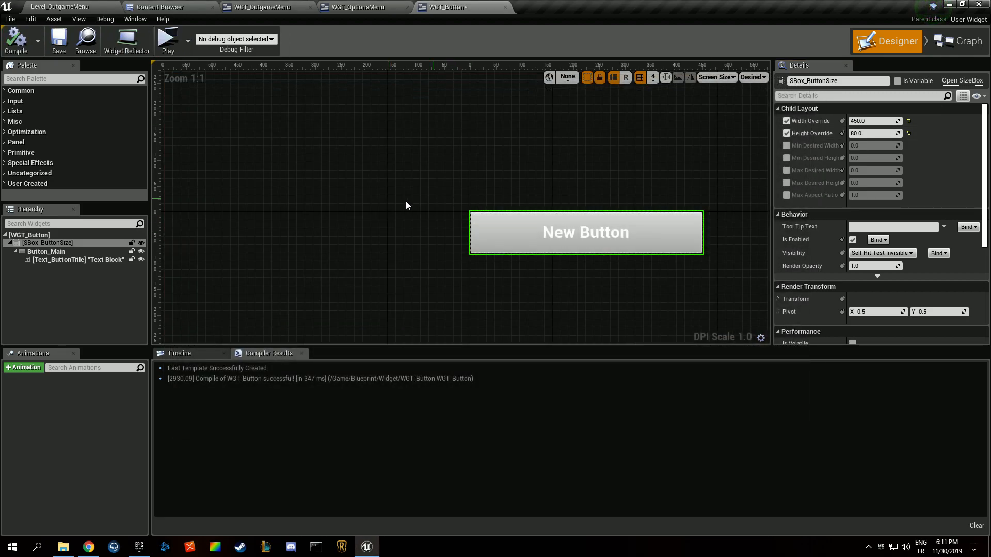
Left-align Text_ButtonTitle horizontally with a left padding of 20, compile, and preview the menu in play
{"action": "left_click", "coordinate": [58, 259]}
{"action": "left_click", "coordinate": [854, 135]}
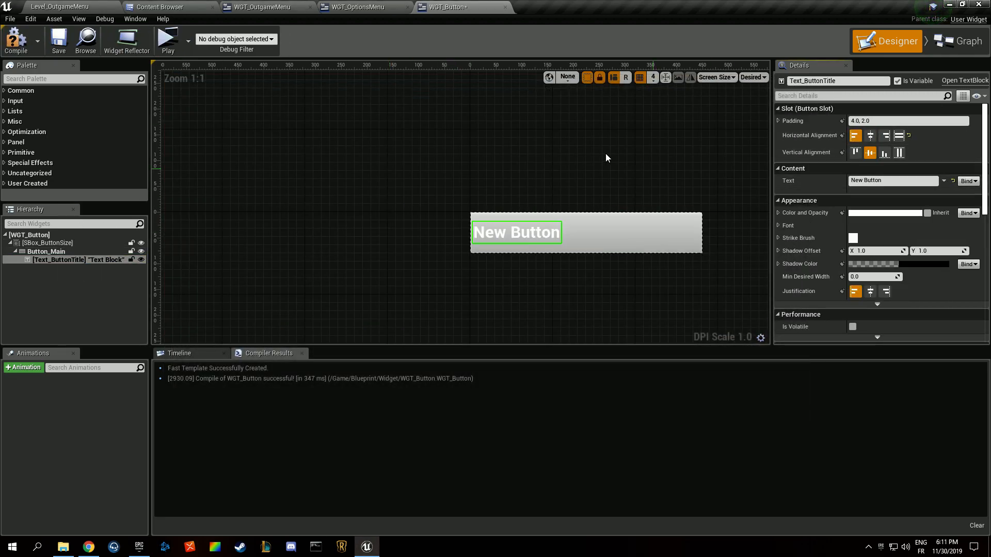
{"action": "left_click", "coordinate": [778, 120]}
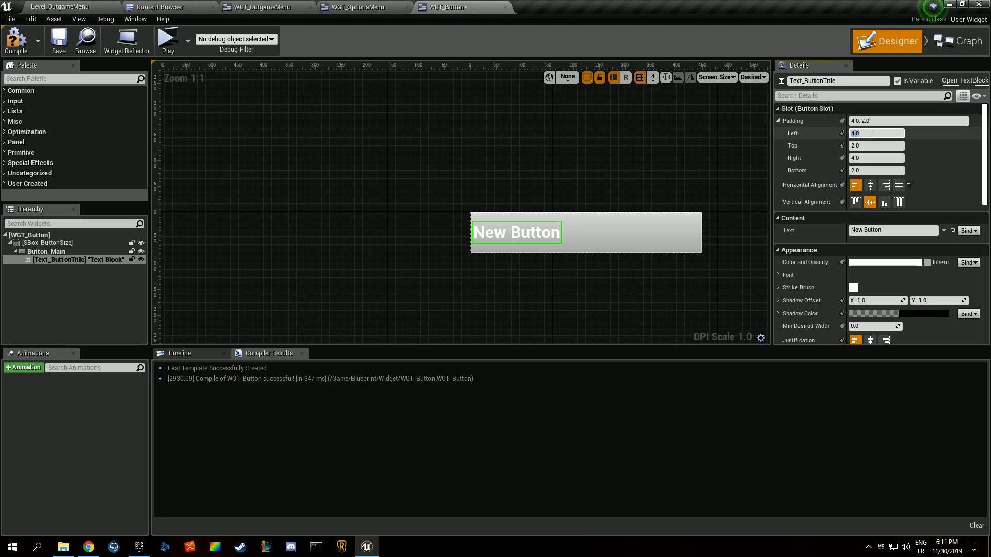
{"action": "left_click", "coordinate": [17, 46]}
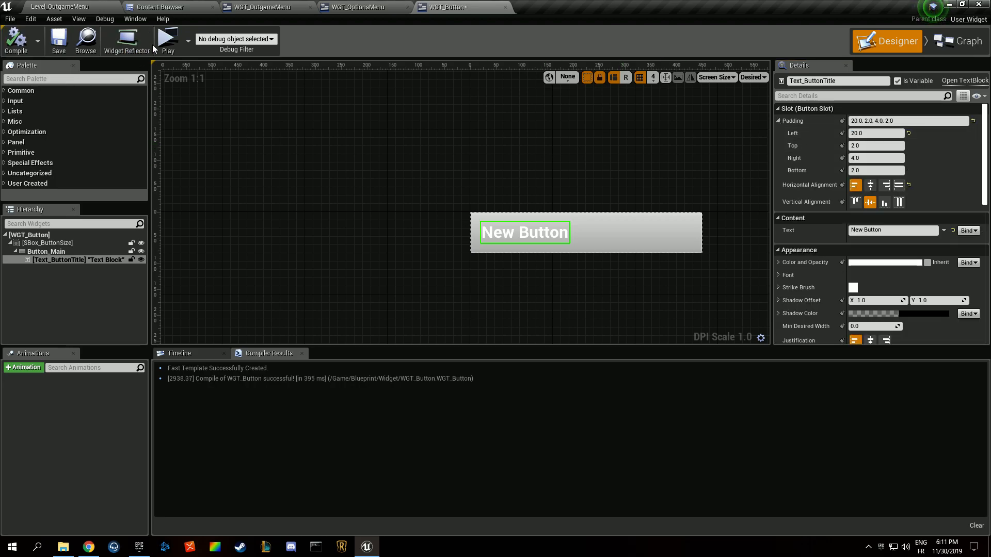
{"action": "left_click", "coordinate": [169, 41]}
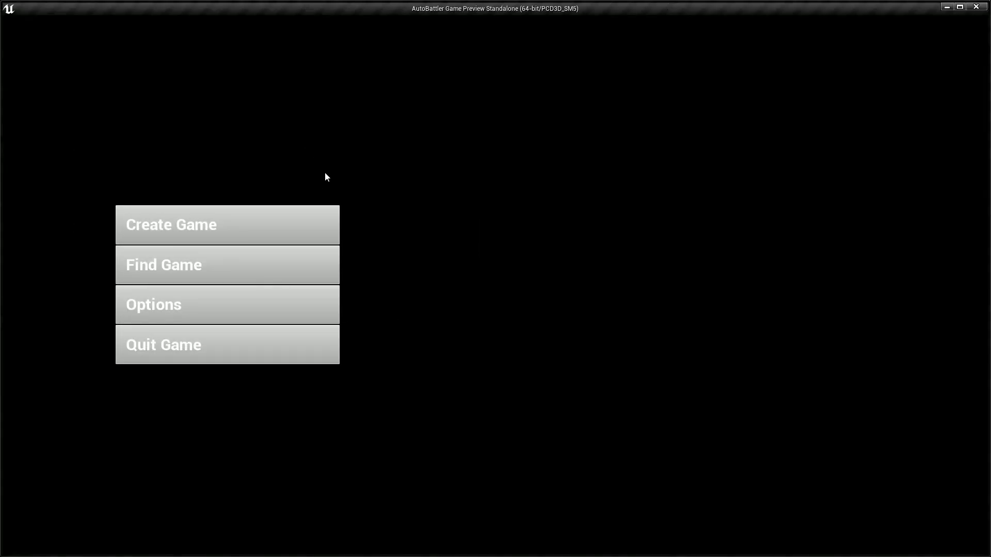
{"action": "key", "text": "Escape"}
Set the Normal style tint of Button_Main to dark grey (hex sRGB 393939FF), and compile and save
{"action": "left_click", "coordinate": [46, 251]}
{"action": "scroll", "coordinate": [853, 190], "scroll_direction": "down", "scroll_amount": 1}
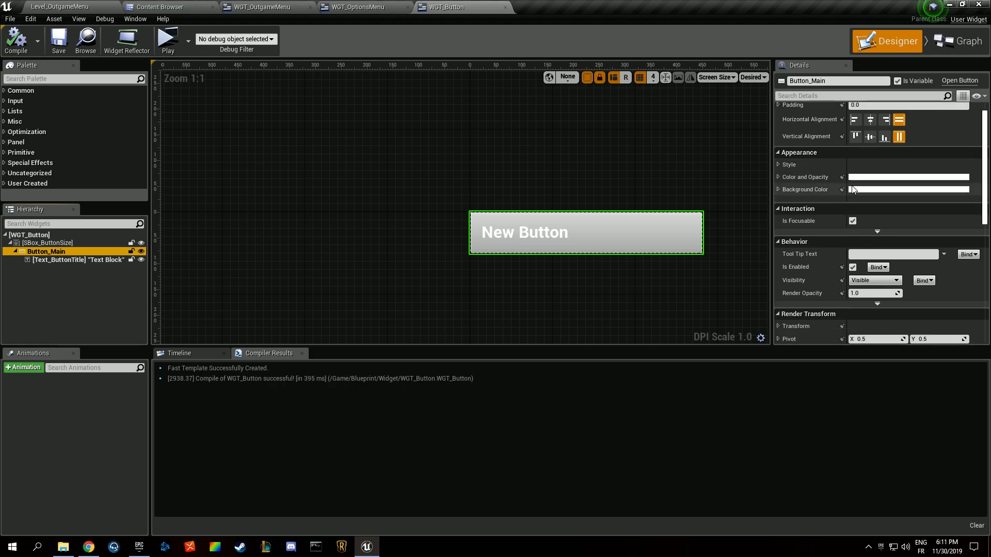
{"action": "left_click", "coordinate": [778, 164]}
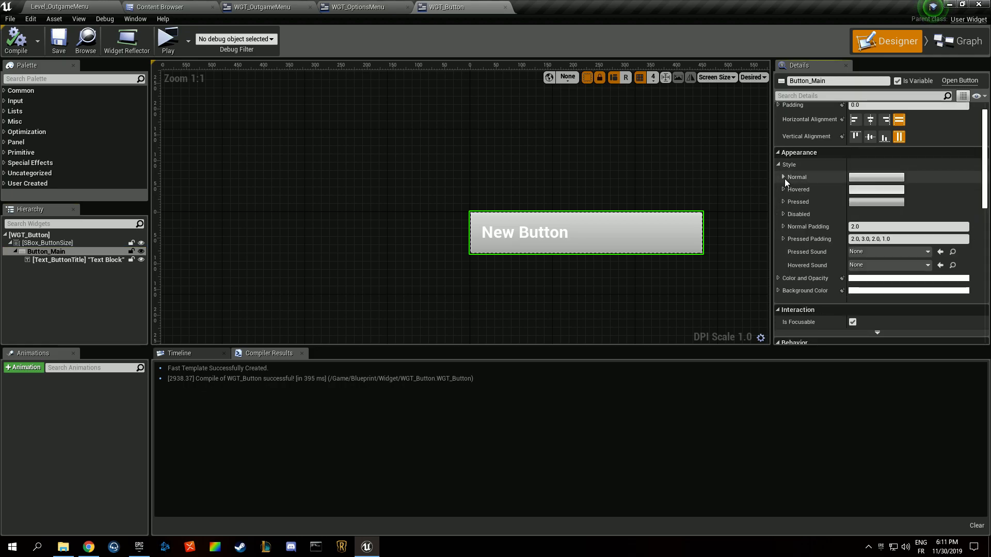
{"action": "left_click", "coordinate": [784, 177]}
{"action": "left_click", "coordinate": [895, 242]}
{"action": "left_click", "coordinate": [796, 351]}
{"action": "left_click_drag", "start_coordinate": [796, 352], "coordinate": [794, 374]}
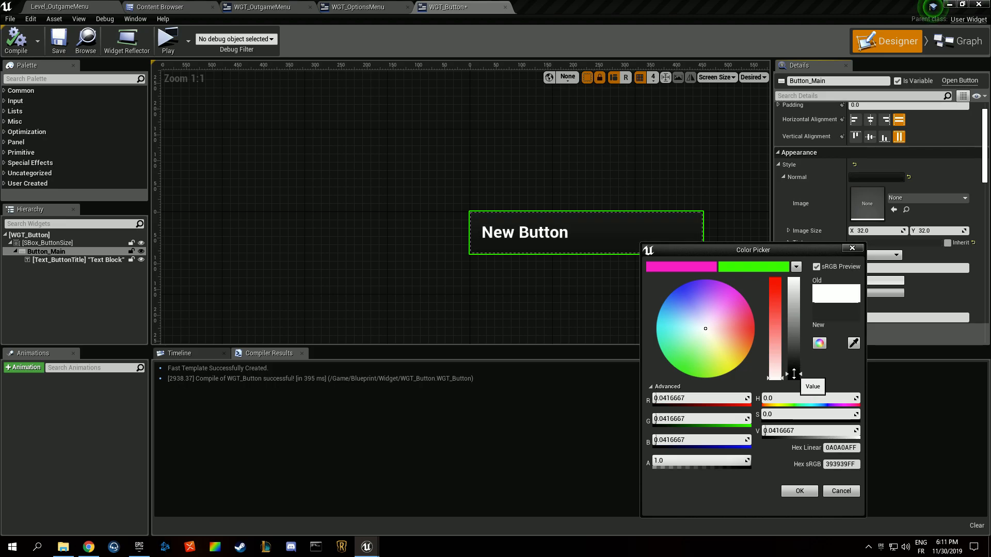
{"action": "left_click", "coordinate": [797, 490]}
{"action": "left_click", "coordinate": [23, 48]}
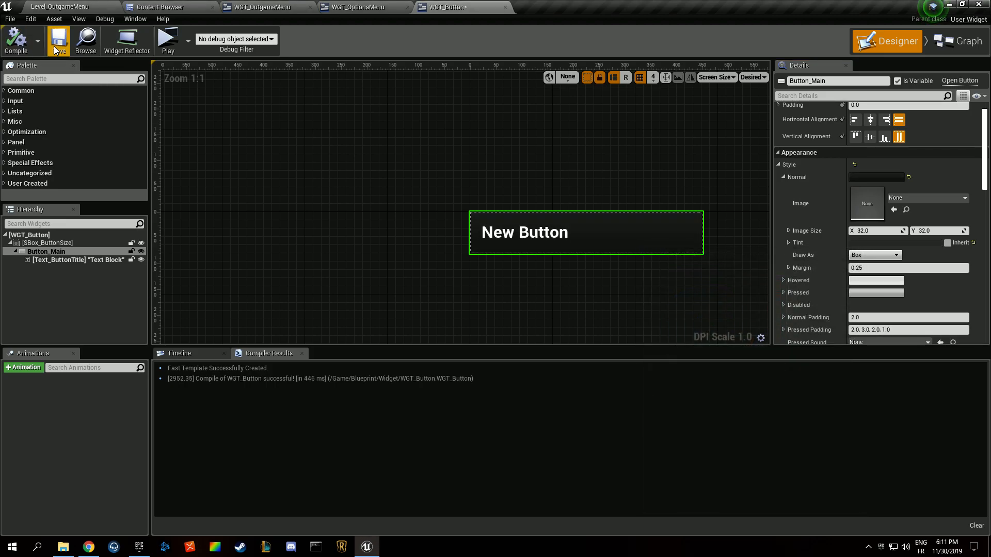
Set the Hovered style tint of Button_Main to yellowish orange, compile, and preview the hover color in play
{"action": "left_click", "coordinate": [783, 177]}
{"action": "left_click", "coordinate": [783, 190]}
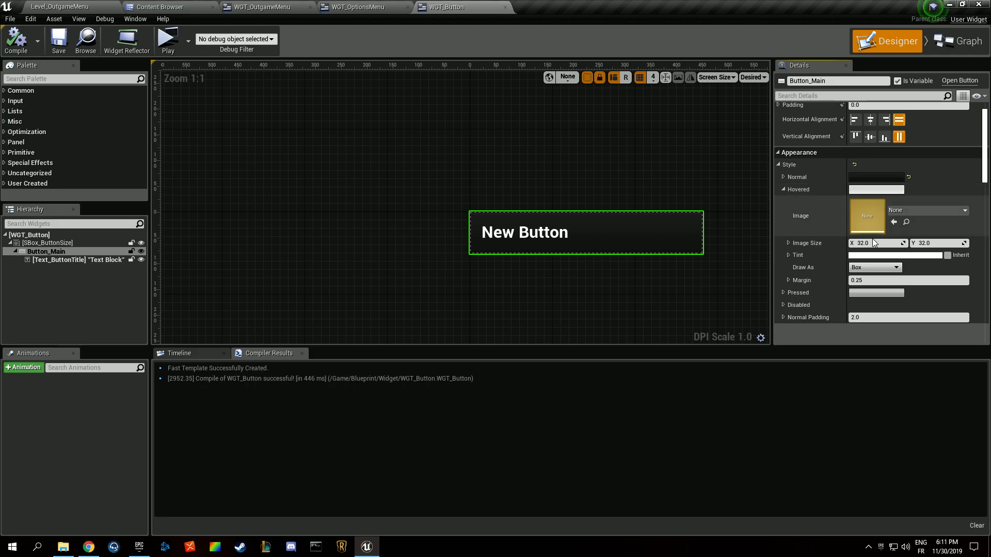
{"action": "left_click", "coordinate": [871, 256]}
{"action": "left_click", "coordinate": [746, 369]}
{"action": "mouse_move", "coordinate": [795, 293]}
{"action": "left_mouse_down"}
{"action": "mouse_move", "coordinate": [792, 309]}
{"action": "mouse_move", "coordinate": [792, 286]}
{"action": "left_mouse_up"}
{"action": "left_click_drag", "start_coordinate": [745, 361], "coordinate": [757, 363]}
{"action": "left_click", "coordinate": [800, 502]}
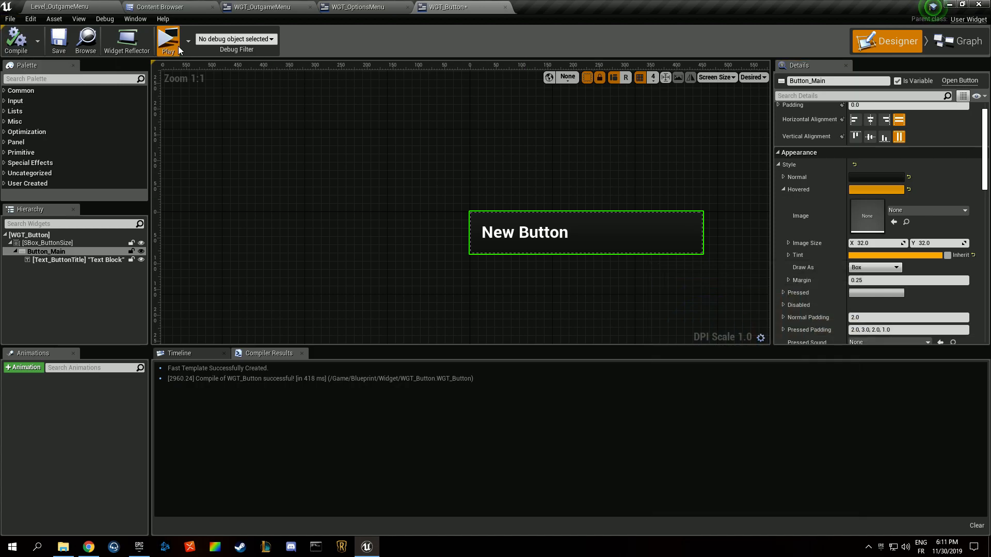
{"action": "left_click", "coordinate": [170, 41]}
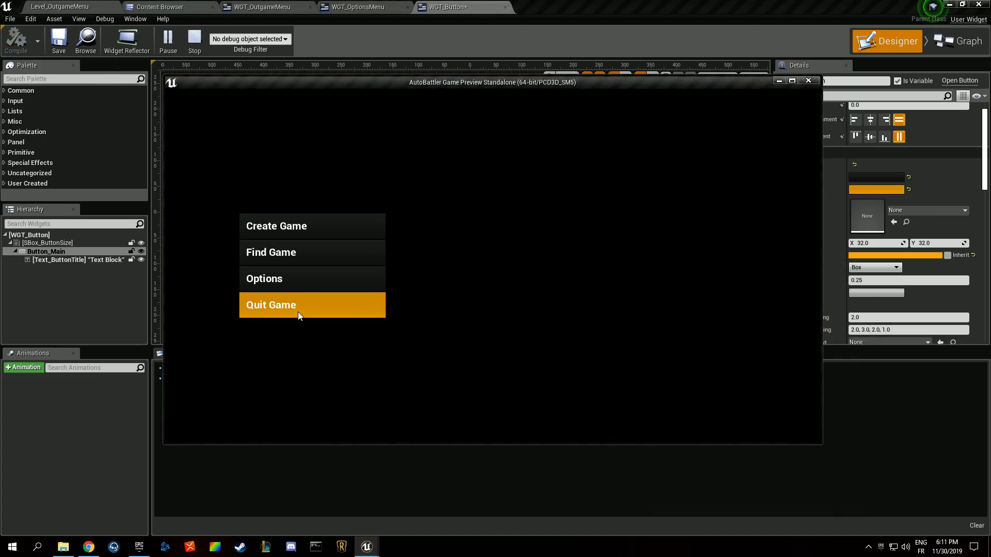
{"action": "key", "text": "Escape"}
Shift the Hovered tint of Button_Main to a deeper, redder orange and preview the menu in play
{"action": "left_click", "coordinate": [884, 255]}
{"action": "left_click_drag", "start_coordinate": [767, 336], "coordinate": [780, 360]}
{"action": "left_click", "coordinate": [814, 502]}
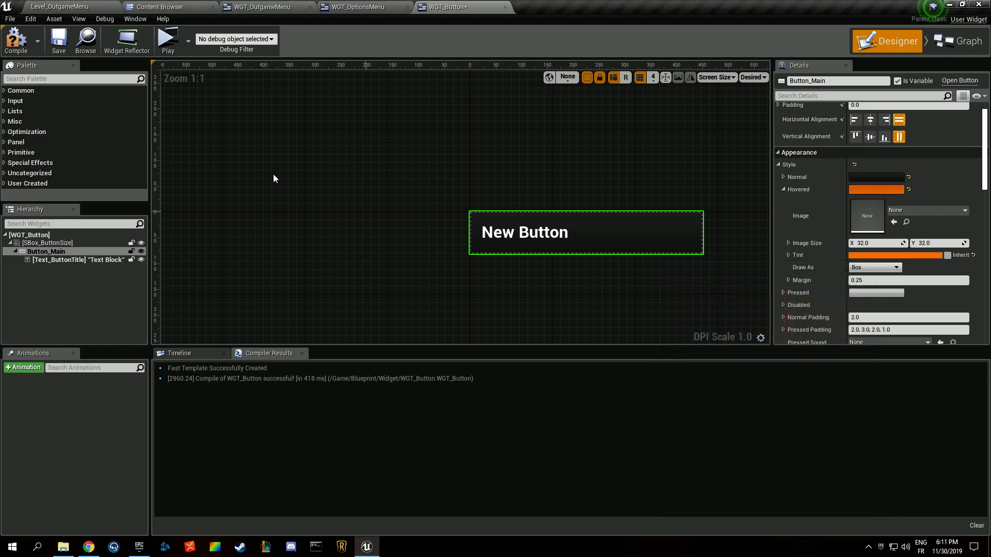
{"action": "left_click", "coordinate": [171, 41]}
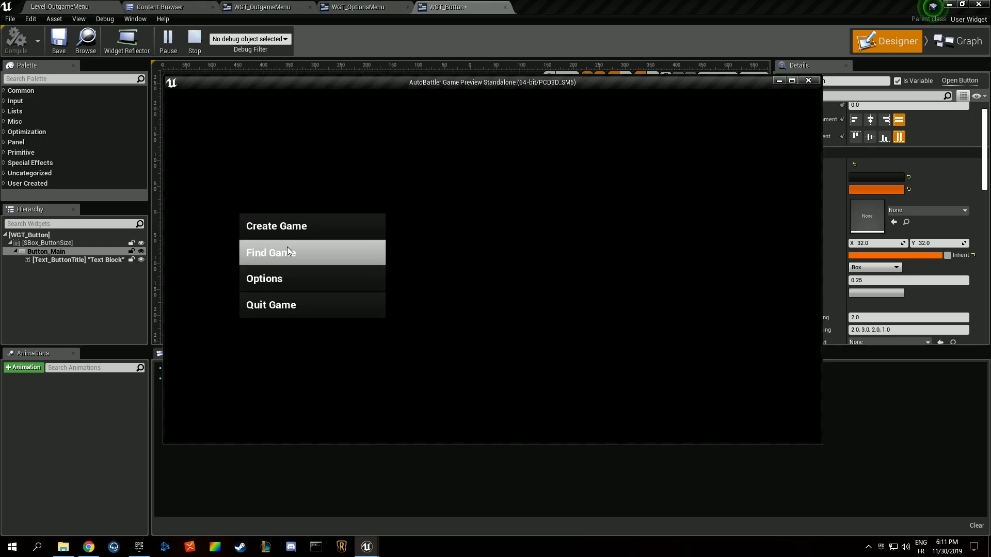
{"action": "key", "text": "Escape"}
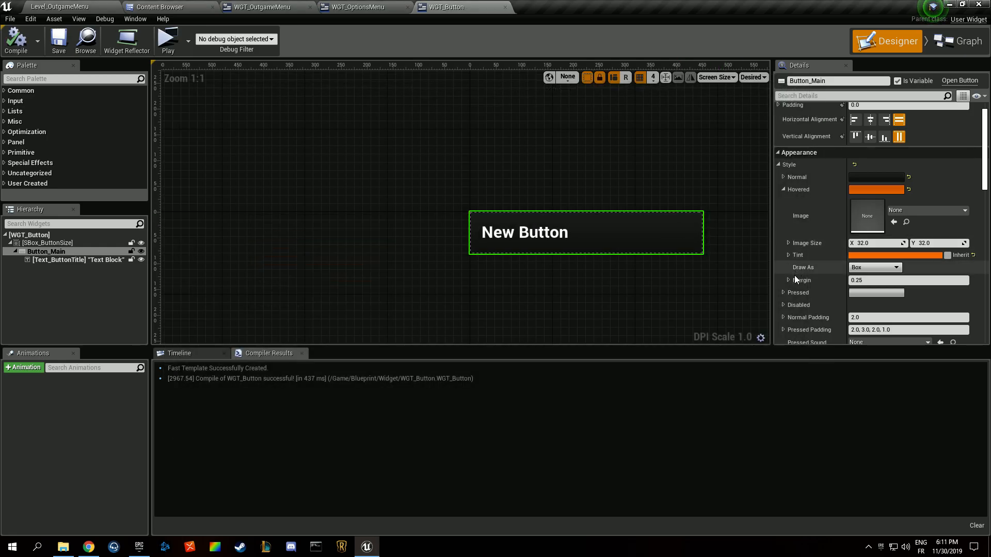
Set the Pressed style tint of Button_Main to black and compile WGT_Button
{"action": "left_click", "coordinate": [783, 292]}
{"action": "scroll", "coordinate": [823, 283], "scroll_direction": "down", "scroll_amount": 3}
{"action": "left_click", "coordinate": [864, 308]}
{"action": "left_click_drag", "start_coordinate": [805, 321], "coordinate": [805, 407]}
{"action": "left_click", "coordinate": [812, 509]}
{"action": "left_click", "coordinate": [21, 44]}
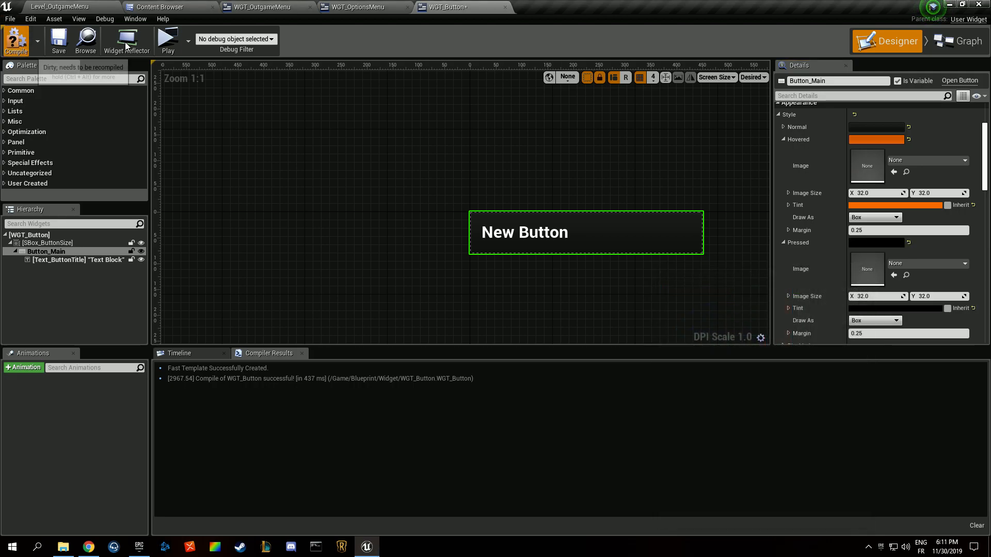
Run the menu in play and test the pressed appearance on several of its buttons
{"action": "left_click", "coordinate": [168, 39]}
{"action": "left_click", "coordinate": [329, 253]}
{"action": "left_click", "coordinate": [316, 311]}
{"action": "left_click", "coordinate": [304, 255]}
{"action": "left_click", "coordinate": [305, 255]}
{"action": "key", "text": "Escape"}
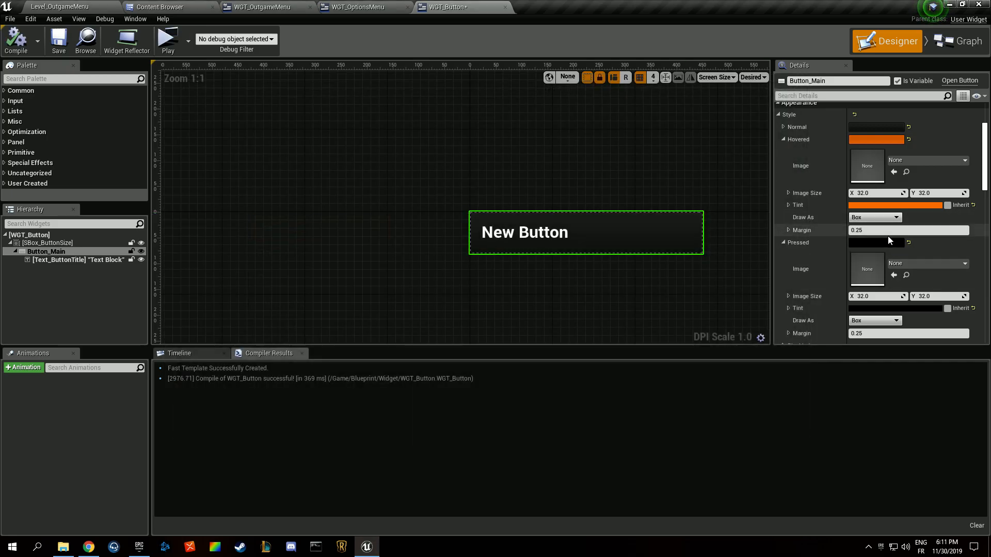
Set the Pressed tint of Button_Main to yellow (hex sRGB FFD800FF), compile, and test button presses in play
{"action": "left_click", "coordinate": [886, 308]}
{"action": "left_click_drag", "start_coordinate": [746, 356], "coordinate": [812, 295]}
{"action": "left_click_drag", "start_coordinate": [759, 376], "coordinate": [781, 380]}
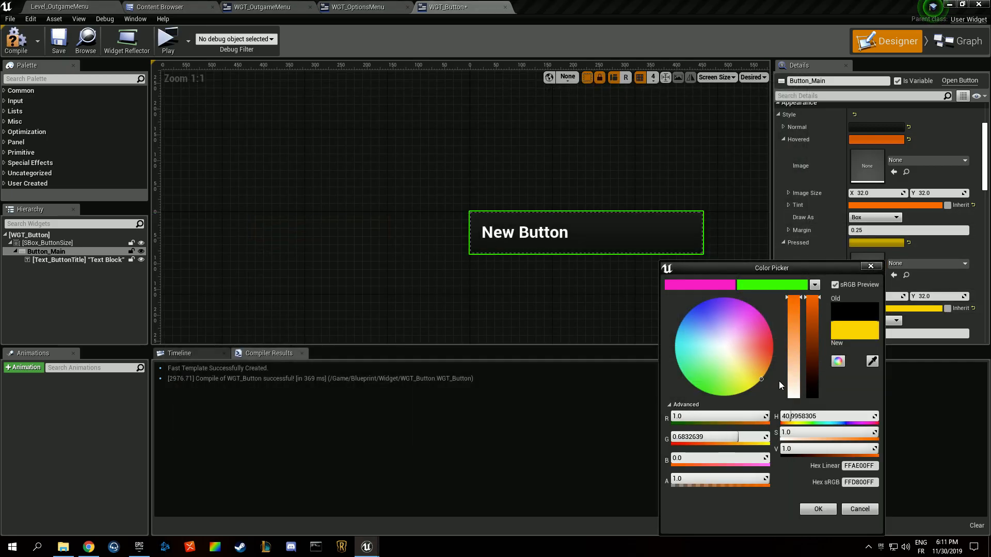
{"action": "left_click", "coordinate": [815, 508]}
{"action": "left_click", "coordinate": [15, 40]}
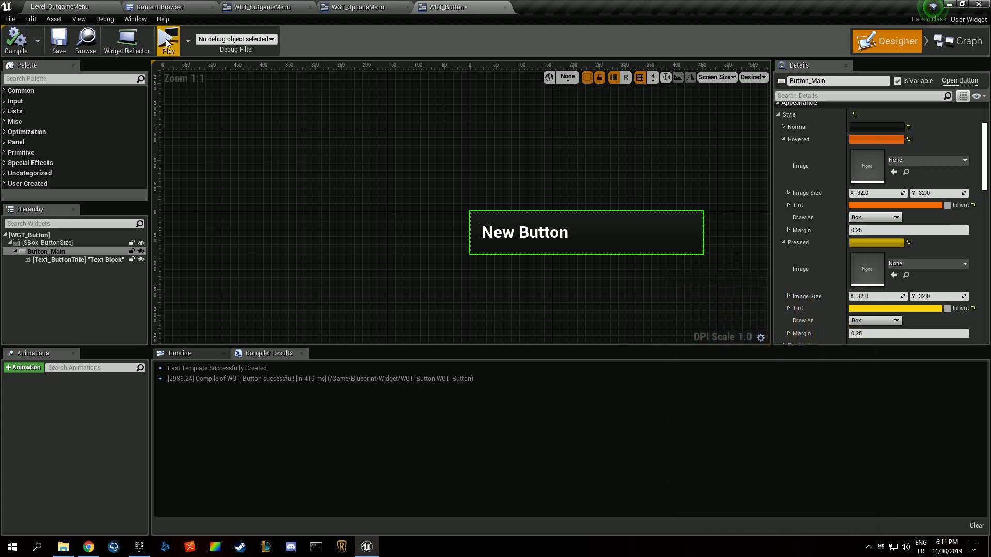
{"action": "left_click", "coordinate": [168, 38]}
{"action": "left_click", "coordinate": [347, 261]}
{"action": "left_click", "coordinate": [338, 287]}
{"action": "key", "text": "Escape"}
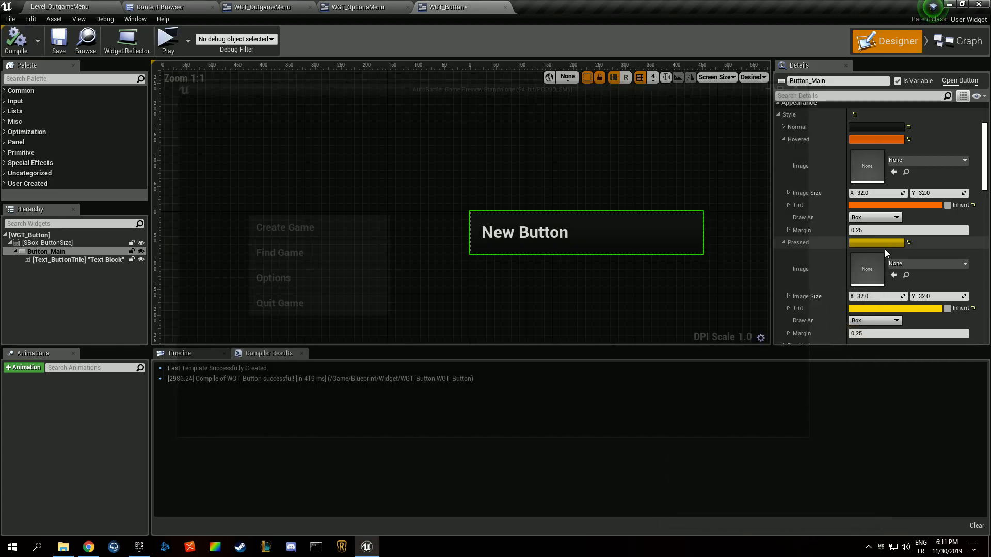
Shift the Pressed tint of Button_Main to a slightly more orange yellow, compile, and start a preview of the menu
{"action": "left_click", "coordinate": [878, 308]}
{"action": "left_click_drag", "start_coordinate": [756, 370], "coordinate": [770, 387]}
{"action": "left_click", "coordinate": [811, 509]}
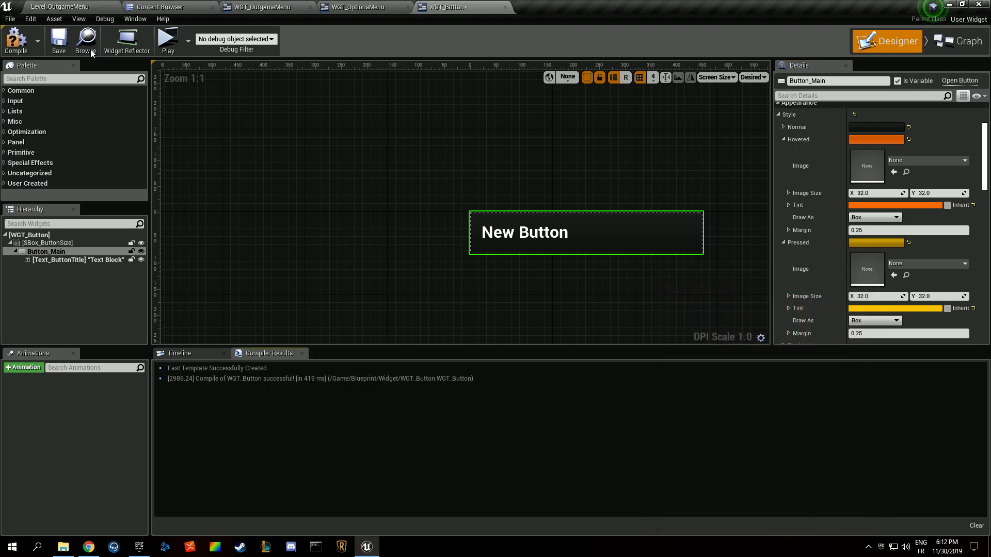
{"action": "left_click", "coordinate": [36, 45]}
{"action": "left_click", "coordinate": [168, 38]}
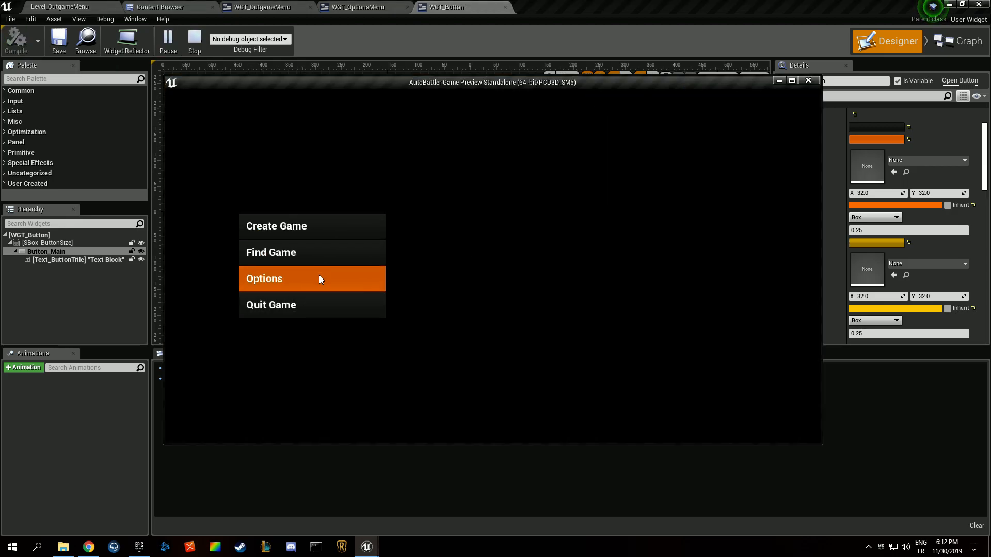
Set the Pressed tint of Button_Main's style to black, and try the menu buttons in a game preview
{"action": "left_click", "coordinate": [320, 303]}
{"action": "left_click", "coordinate": [880, 308]}
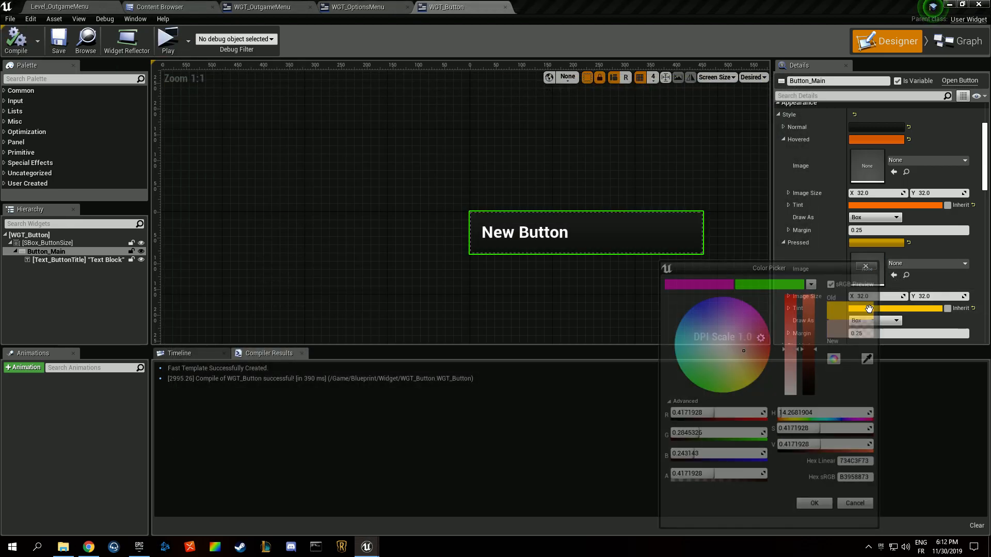
{"action": "left_click_drag", "start_coordinate": [809, 341], "coordinate": [809, 394]}
{"action": "left_click", "coordinate": [817, 509]}
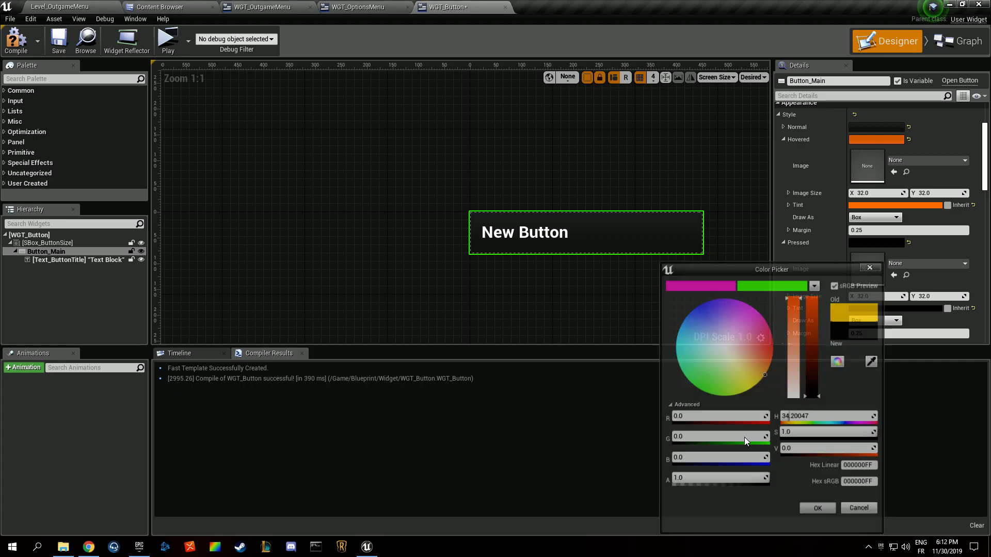
{"action": "left_click", "coordinate": [167, 40]}
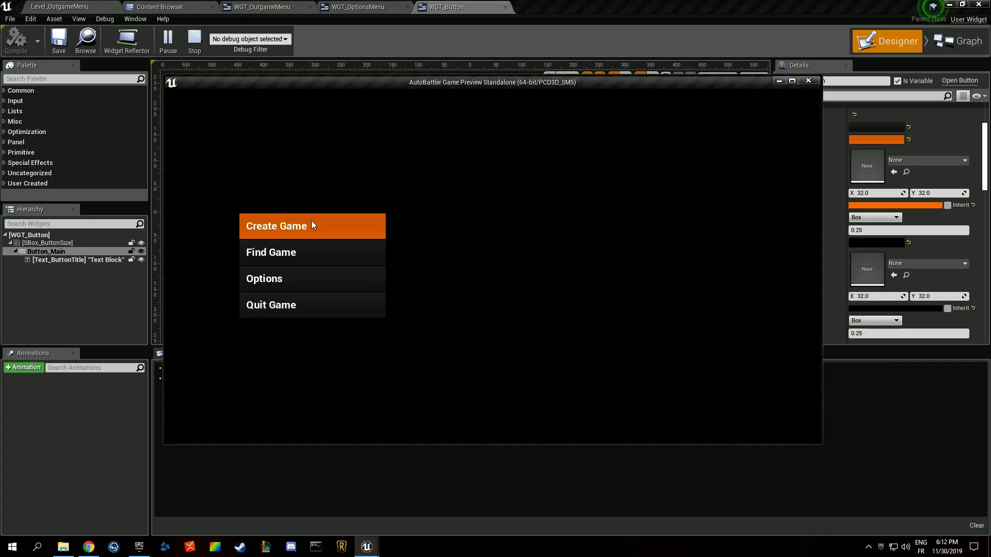
{"action": "left_click", "coordinate": [312, 305]}
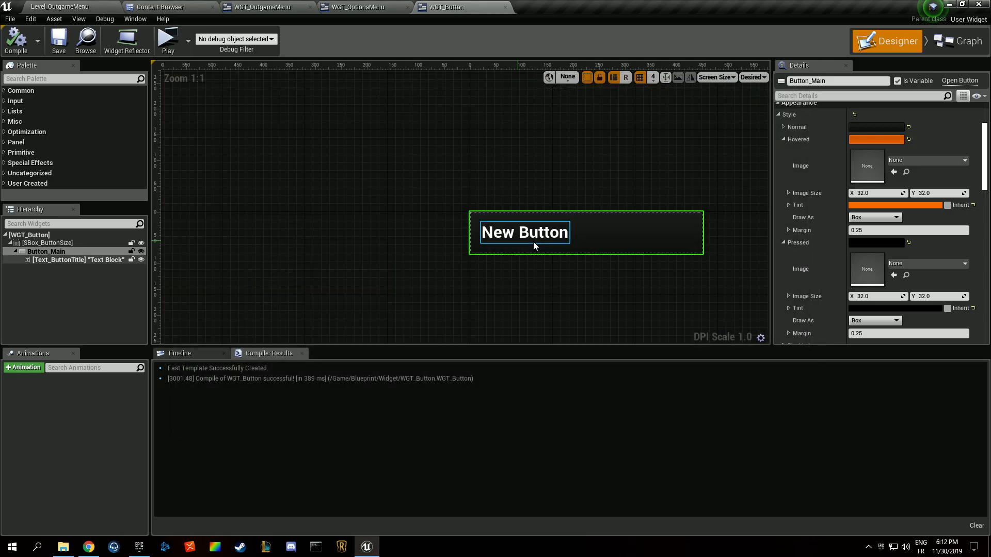
Add an on-clicked event for the Quit Game button in WGT_OutgameMenu and connect it to a Quit Game node
{"action": "left_click", "coordinate": [297, 10]}
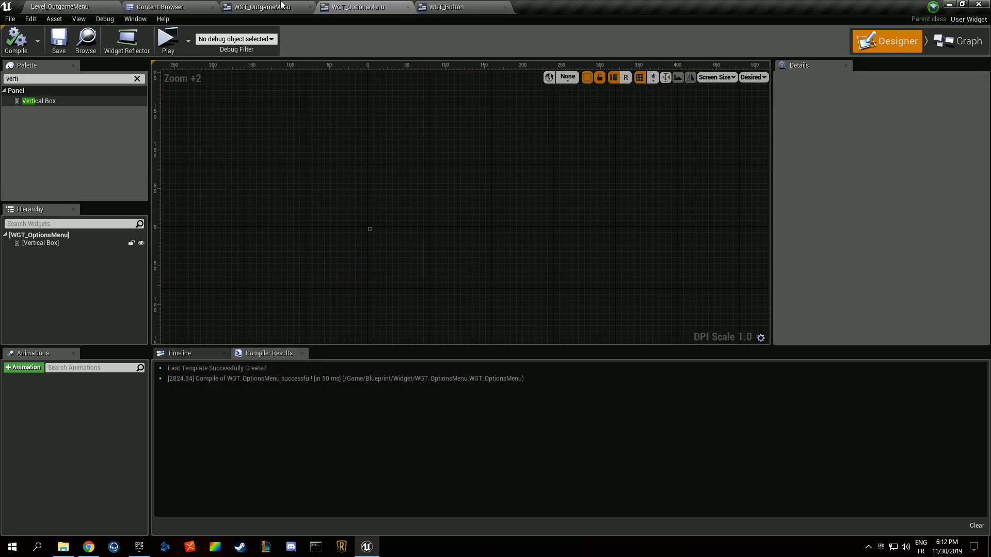
{"action": "left_click", "coordinate": [412, 305]}
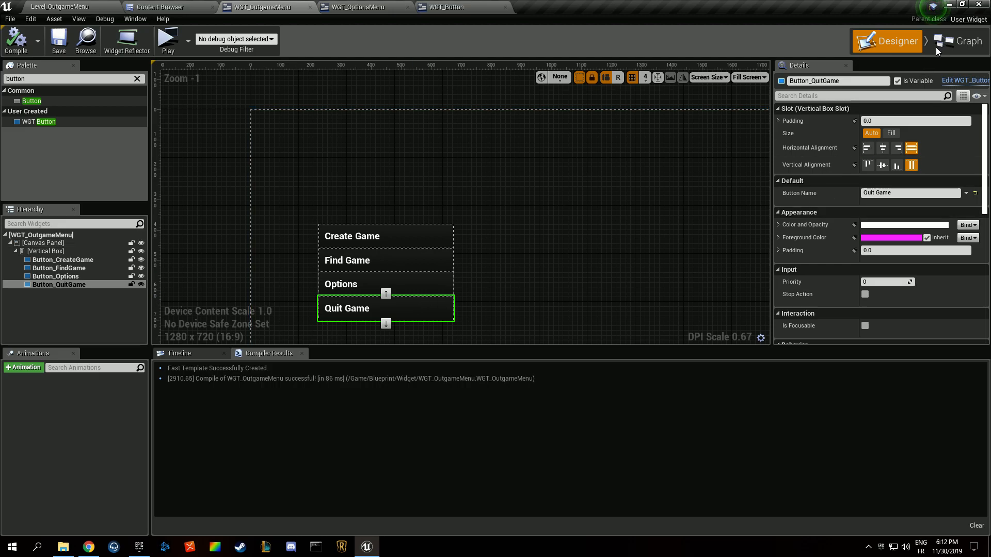
{"action": "scroll", "coordinate": [985, 180], "scroll_direction": "down", "scroll_amount": 2}
{"action": "scroll", "coordinate": [985, 179], "scroll_direction": "down", "scroll_amount": 5}
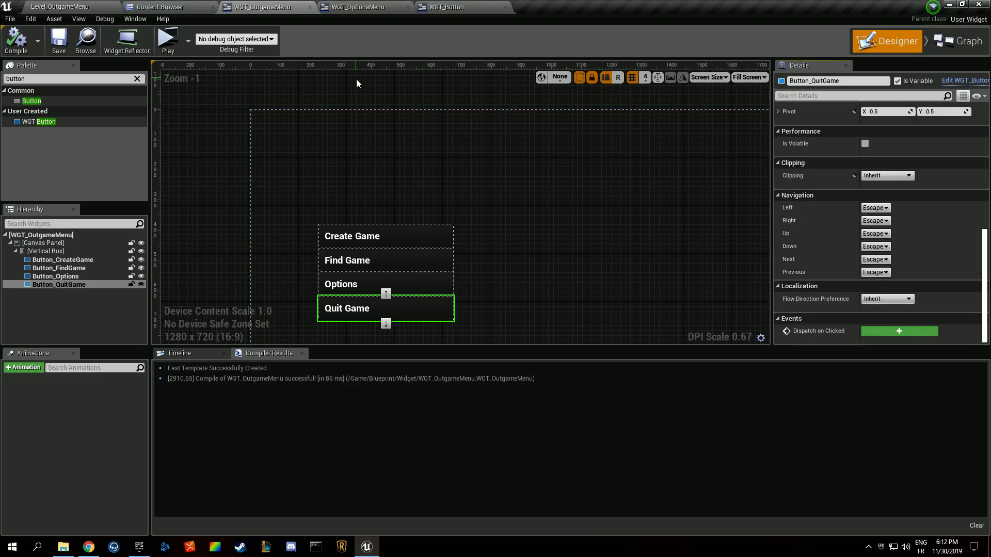
{"action": "left_click", "coordinate": [873, 333]}
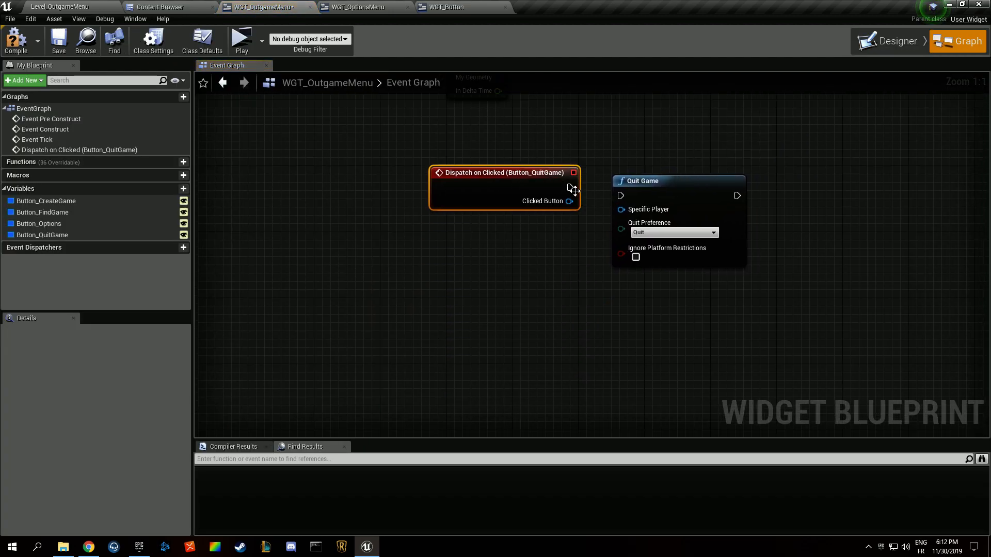
{"action": "left_click_drag", "start_coordinate": [606, 193], "coordinate": [563, 204]}
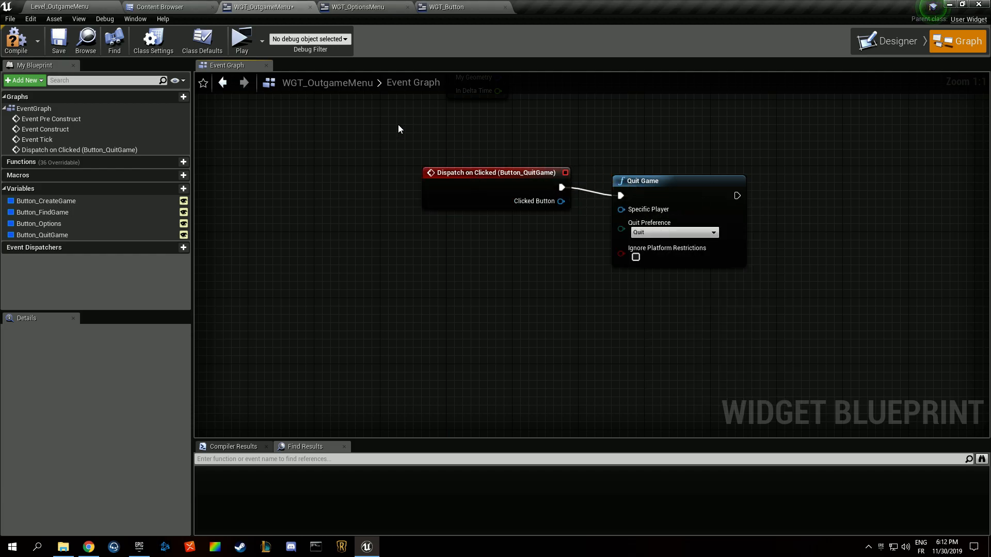
Test the Quit Game button in a game preview and align its event node with the Quit Game node
{"action": "left_click", "coordinate": [242, 41]}
{"action": "left_click", "coordinate": [281, 360]}
{"action": "right_click_drag", "start_coordinate": [451, 173], "coordinate": [428, 208]}
{"action": "left_click_drag", "start_coordinate": [428, 208], "coordinate": [395, 216]}
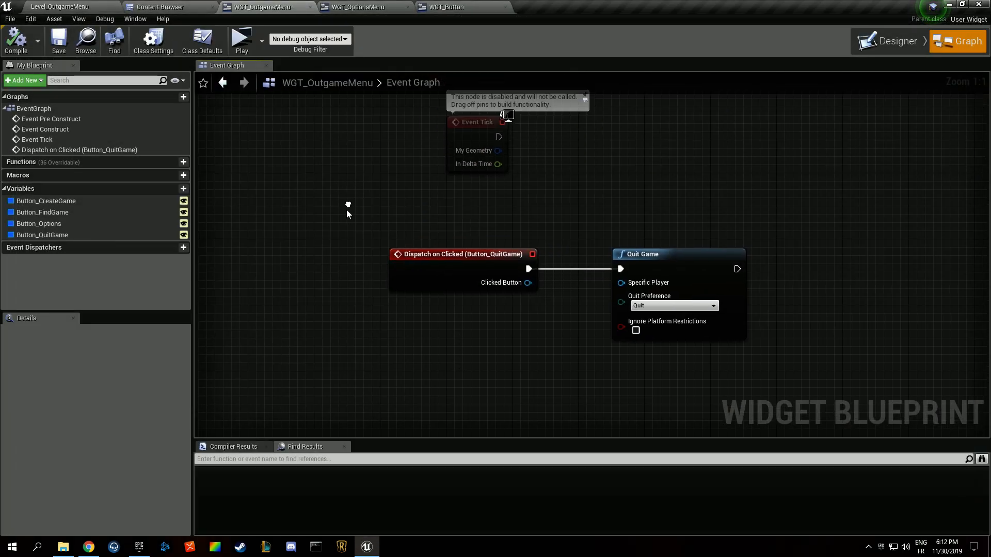
Add an on-clicked event for the Options button, compile the widget and return to its layout
{"action": "left_click", "coordinate": [888, 41]}
{"action": "left_click", "coordinate": [379, 205]}
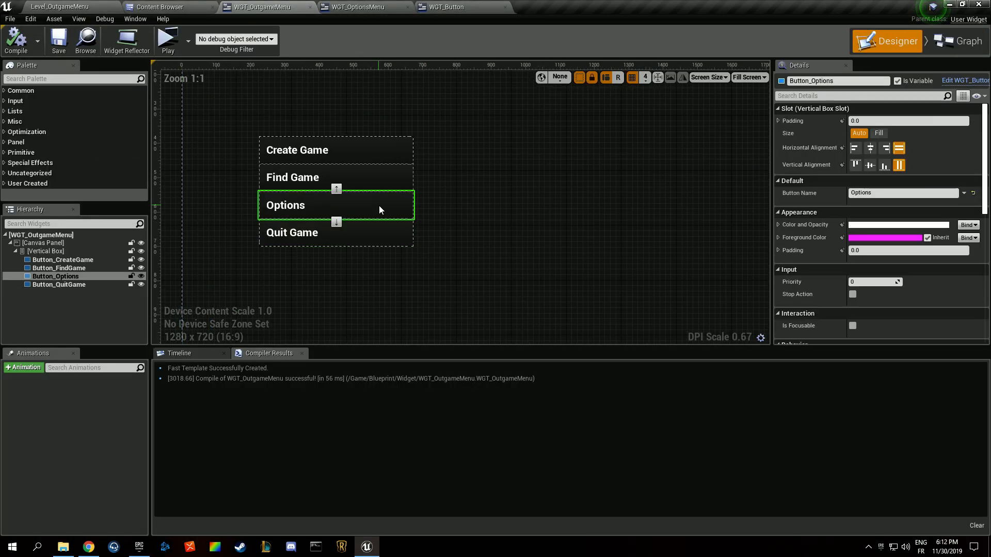
{"action": "scroll", "coordinate": [818, 241], "scroll_direction": "down", "scroll_amount": 10}
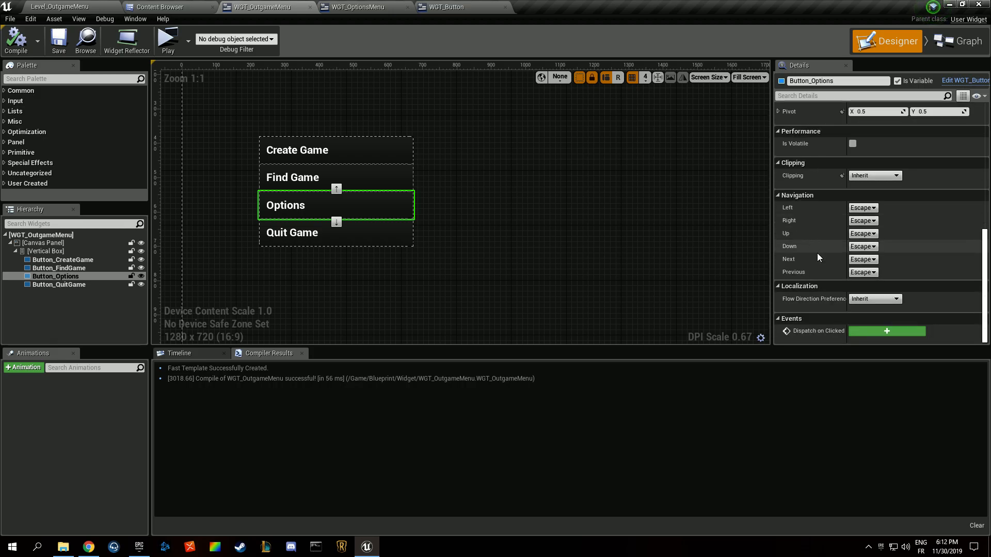
{"action": "left_click", "coordinate": [867, 331]}
{"action": "left_click", "coordinate": [21, 47]}
{"action": "left_click", "coordinate": [854, 44]}
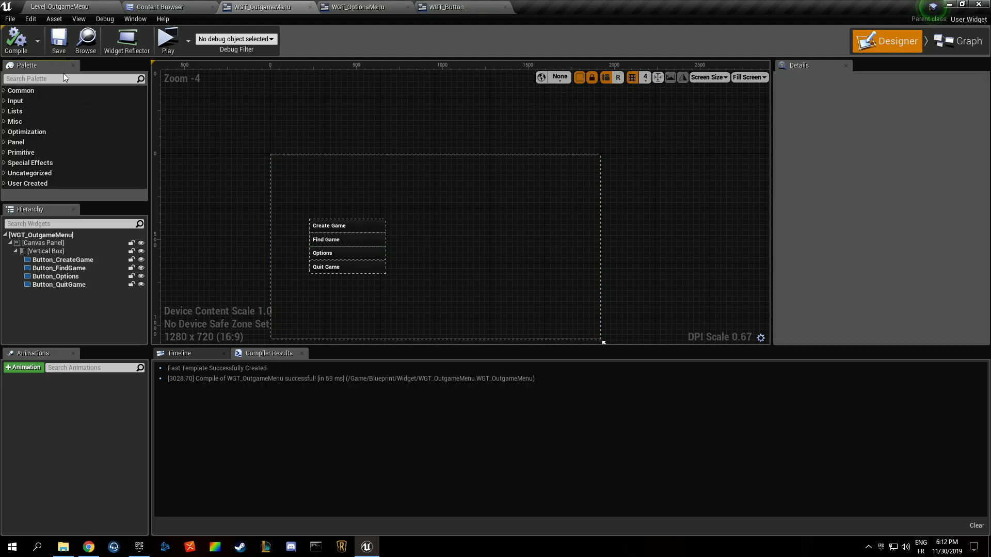
Place a WGT Options Menu widget on the canvas at about X 1060, Y 284, and compile and save
{"action": "left_click", "coordinate": [78, 77]}
{"action": "type", "text": "optio"}
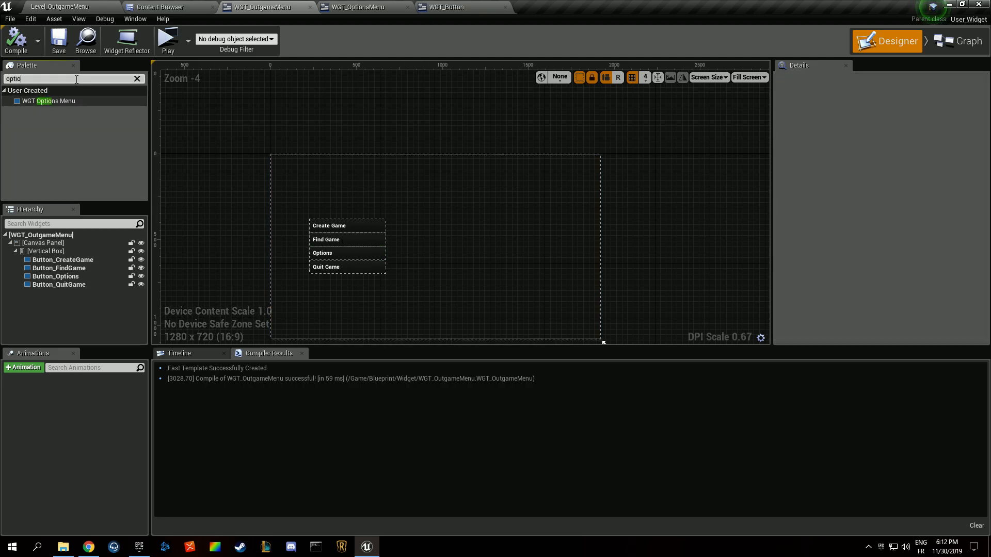
{"action": "left_click_drag", "start_coordinate": [77, 100], "coordinate": [450, 201]}
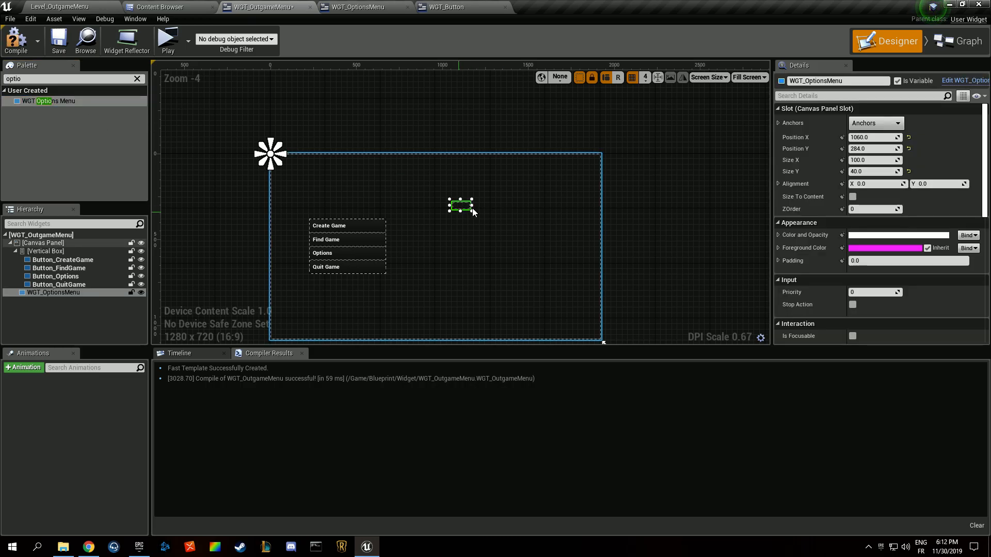
{"action": "left_click", "coordinate": [14, 47]}
{"action": "left_click", "coordinate": [59, 41]}
Add four WGT Button widgets inside the Vertical Box of WGT_OptionsMenu
{"action": "left_click", "coordinate": [362, 7]}
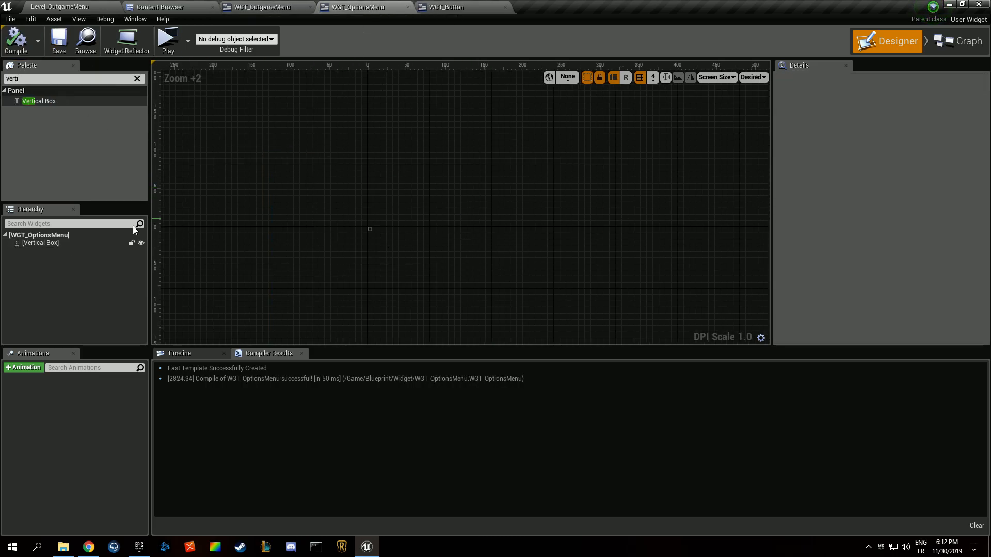
{"action": "left_click", "coordinate": [27, 78]}
{"action": "type", "text": "vertibutt"}
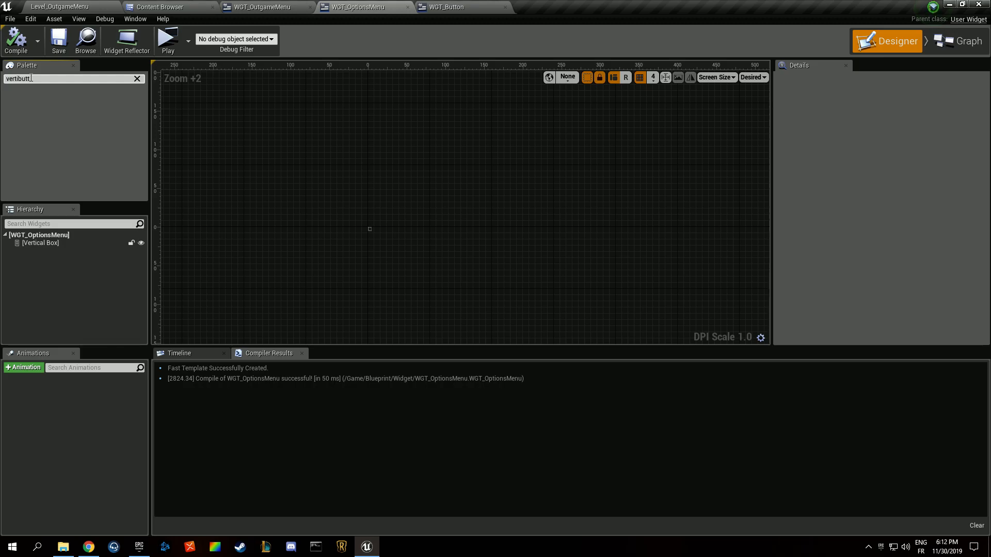
{"action": "key", "text": "ctrl+a"}
{"action": "type", "text": "butt"}
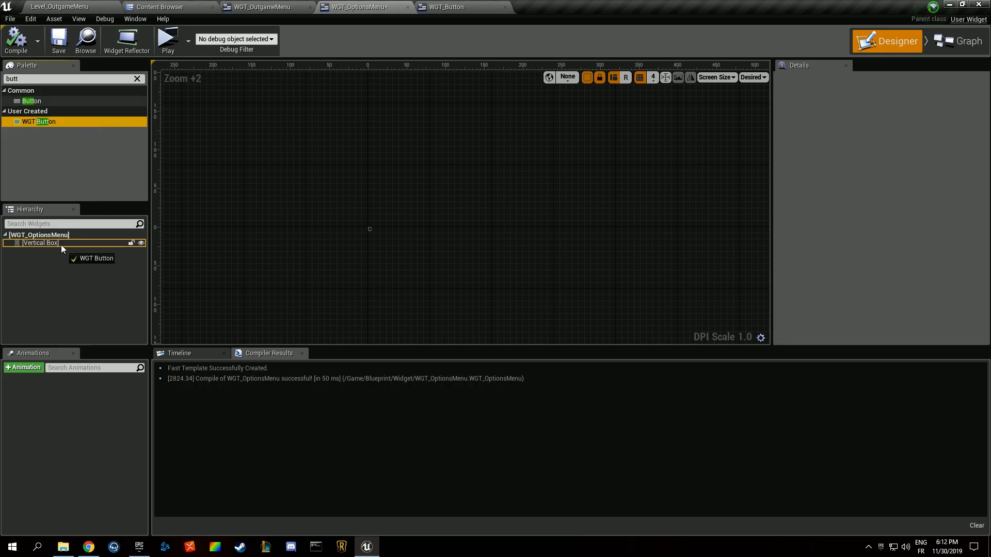
{"action": "left_click_drag", "start_coordinate": [60, 246], "coordinate": [59, 245]}
{"action": "key", "text": "ctrl+c"}
{"action": "left_click", "coordinate": [57, 243]}
{"action": "key", "text": "ctrl+v"}
{"action": "left_click", "coordinate": [56, 242]}
{"action": "key", "text": "ctrl+v"}
{"action": "left_click", "coordinate": [57, 240]}
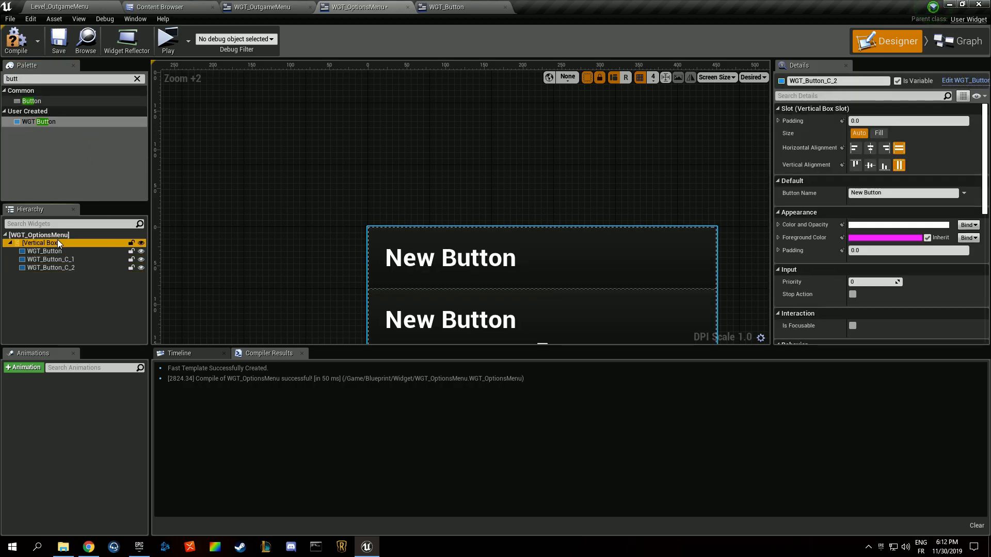
{"action": "key", "text": "ctrl+v"}
Set the button name of the fourth options button to "Return" and compile the widget
{"action": "scroll", "coordinate": [285, 226], "scroll_direction": "down", "scroll_amount": 3}
{"action": "left_click", "coordinate": [413, 273]}
{"action": "left_click", "coordinate": [884, 193]}
{"action": "type", "text": "Return"}
{"action": "key", "text": "Return"}
{"action": "left_click", "coordinate": [15, 40]}
Add an on-clicked event for the Return button in WGT_OptionsMenu
{"action": "scroll", "coordinate": [843, 245], "scroll_direction": "down", "scroll_amount": 5}
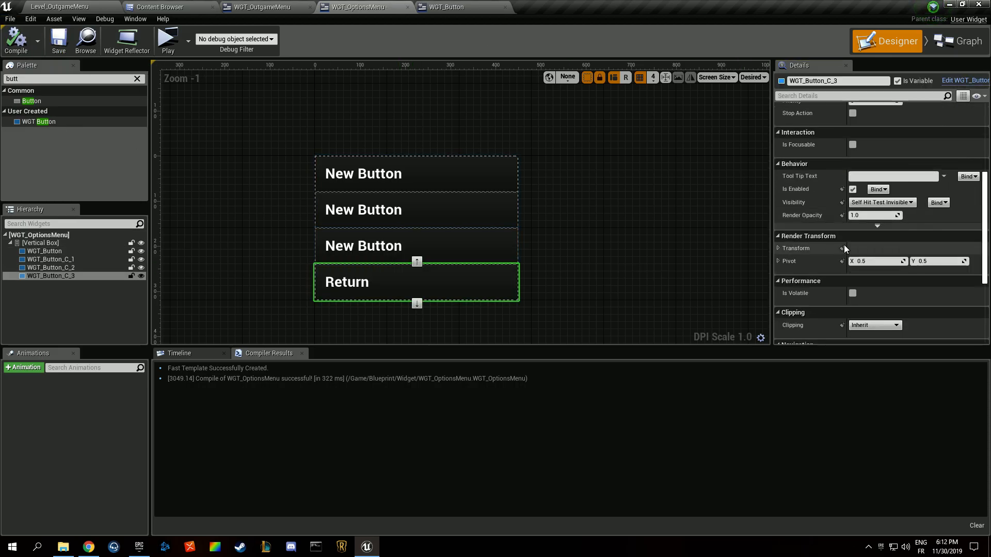
{"action": "scroll", "coordinate": [843, 244], "scroll_direction": "down", "scroll_amount": 5}
{"action": "left_click", "coordinate": [883, 318]}
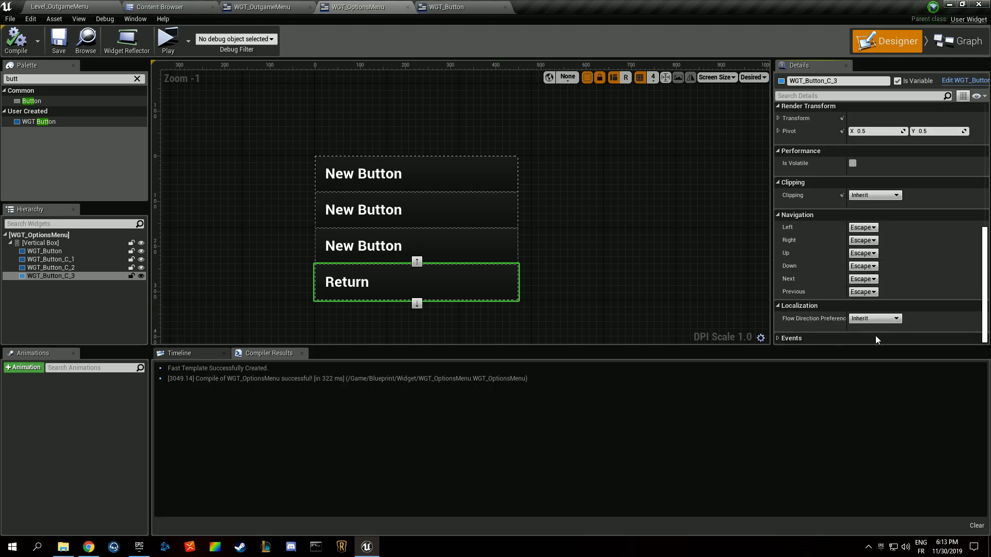
{"action": "left_click", "coordinate": [871, 335]}
{"action": "left_click", "coordinate": [866, 333]}
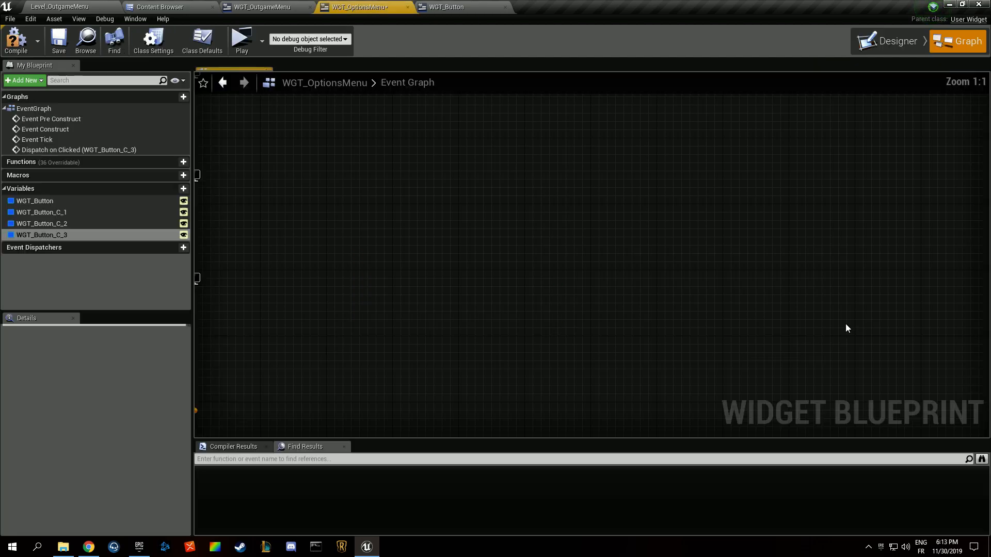
Connect the Return button's clicked event to a new Set Visibility node set to Hidden, targeting the widget itself
{"action": "right_click", "coordinate": [539, 308]}
{"action": "type", "text": "set visi"}
{"action": "key", "text": "Return"}
{"action": "left_click_drag", "start_coordinate": [572, 312], "coordinate": [576, 260]}
{"action": "mouse_move", "coordinate": [490, 274]}
{"action": "left_mouse_down"}
{"action": "mouse_move", "coordinate": [576, 300]}
{"action": "mouse_move", "coordinate": [501, 274]}
{"action": "left_mouse_up"}
{"action": "left_click", "coordinate": [600, 297]}
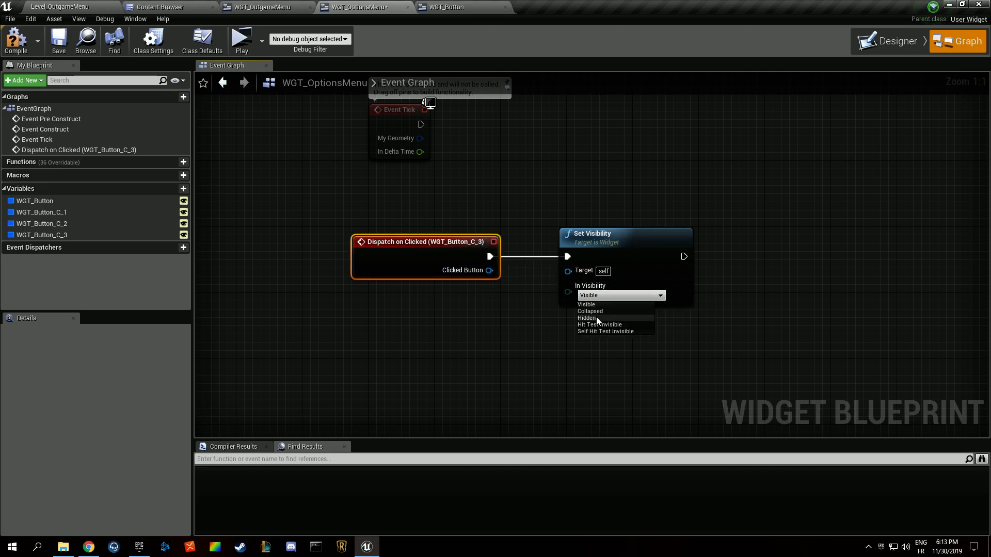
{"action": "left_click", "coordinate": [593, 318]}
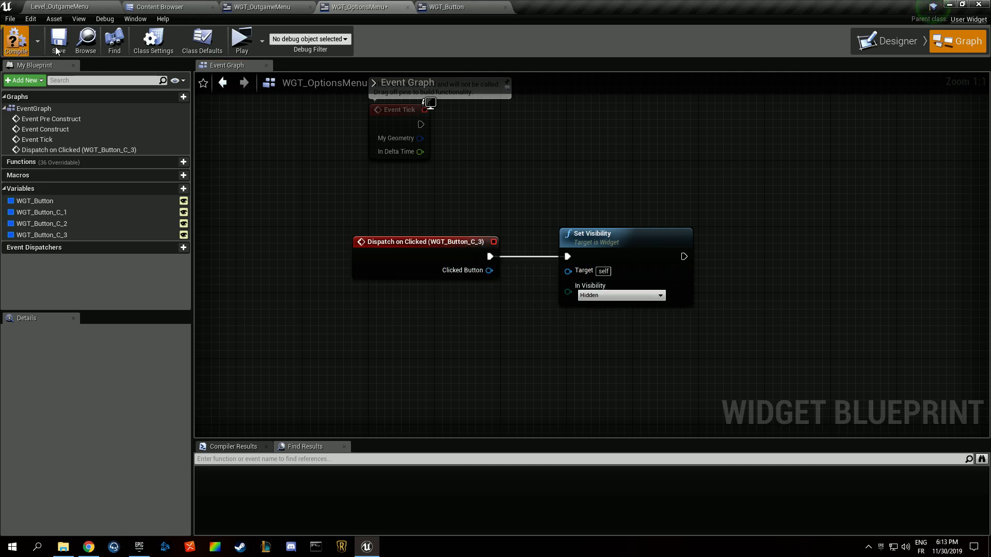
Make the WGT_OptionsMenu widget in WGT_OutgameMenu size to its content
{"action": "left_click", "coordinate": [262, 6]}
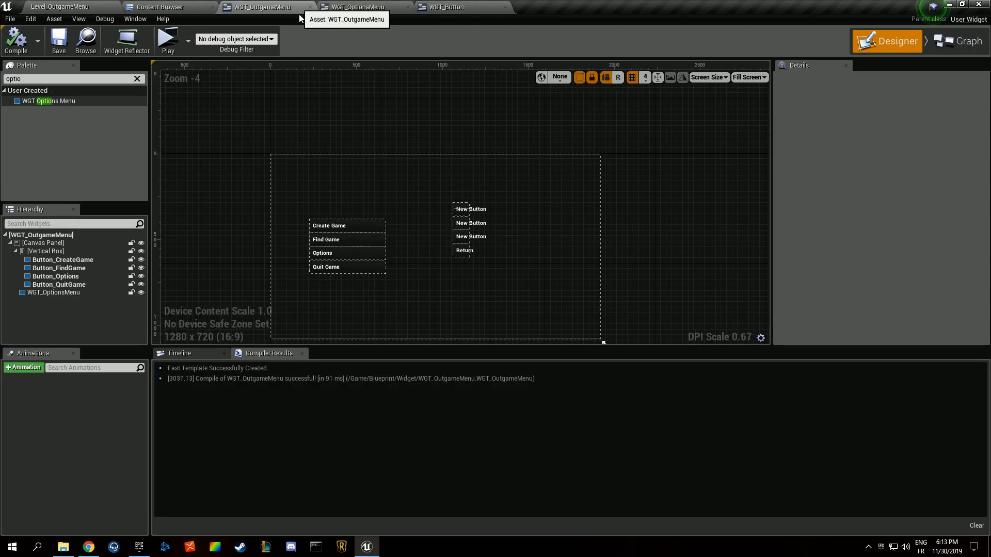
{"action": "scroll", "coordinate": [488, 264], "scroll_direction": "up", "scroll_amount": 3}
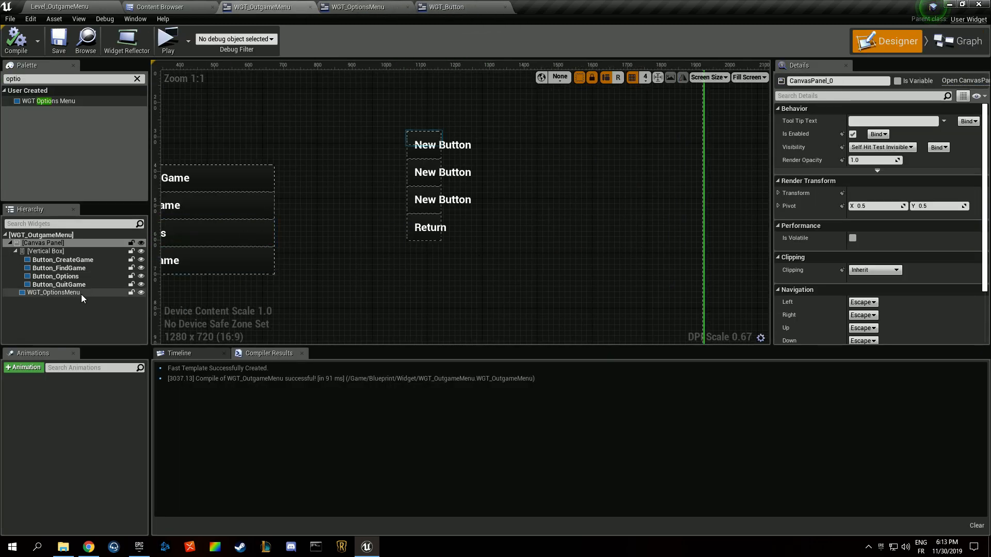
{"action": "left_click", "coordinate": [54, 292]}
{"action": "scroll", "coordinate": [763, 216], "scroll_direction": "down", "scroll_amount": 3}
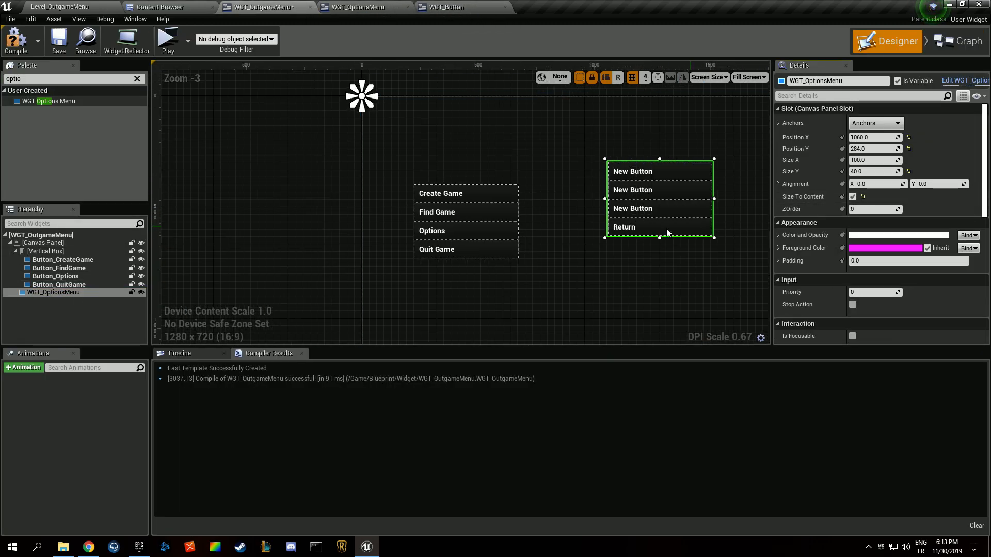
{"action": "right_click_drag", "start_coordinate": [694, 210], "coordinate": [593, 209]}
{"action": "scroll", "coordinate": [529, 236], "scroll_direction": "down", "scroll_amount": 2}
Anchor WGT_OptionsMenu to the canvas center with 0.5 alignment on both axes, and set its position to X 0, Y 0
{"action": "left_click", "coordinate": [880, 124]}
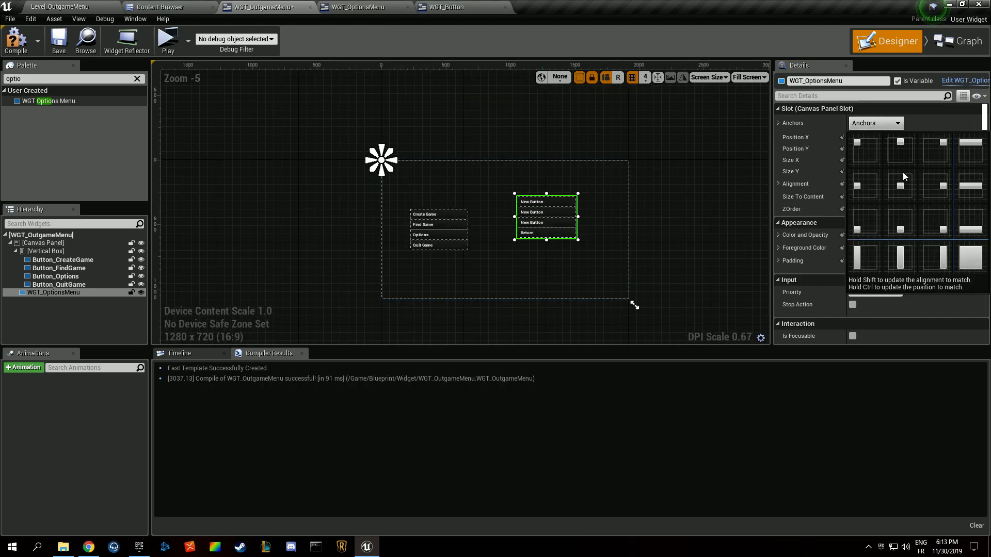
{"action": "left_click", "coordinate": [901, 184]}
{"action": "left_click", "coordinate": [870, 138]}
{"action": "type", "text": "0"}
{"action": "left_click", "coordinate": [872, 148]}
{"action": "type", "text": "0"}
{"action": "key", "text": "Return"}
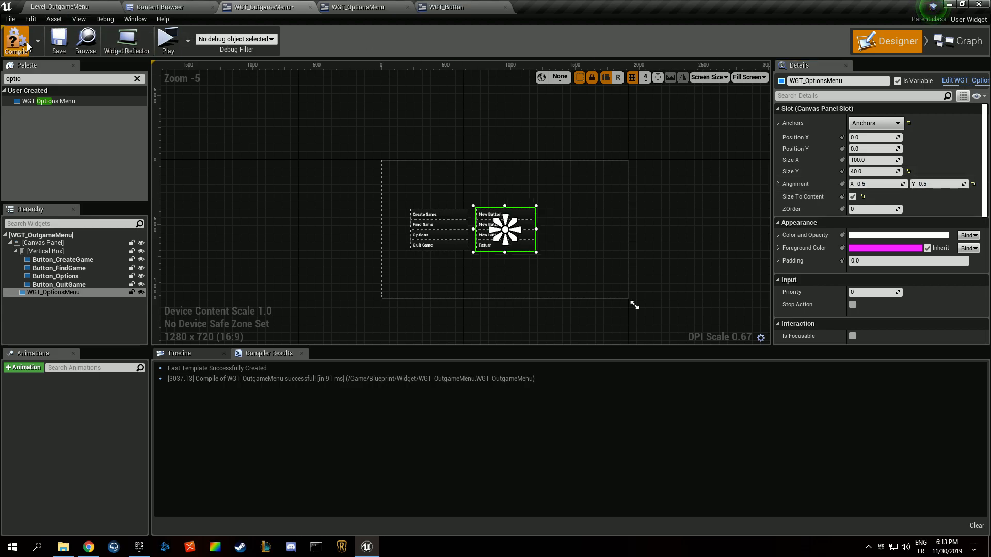
Set the X alignment of the main menu's Vertical Box to -0.2, and compile and save the widget
{"action": "left_click", "coordinate": [46, 251]}
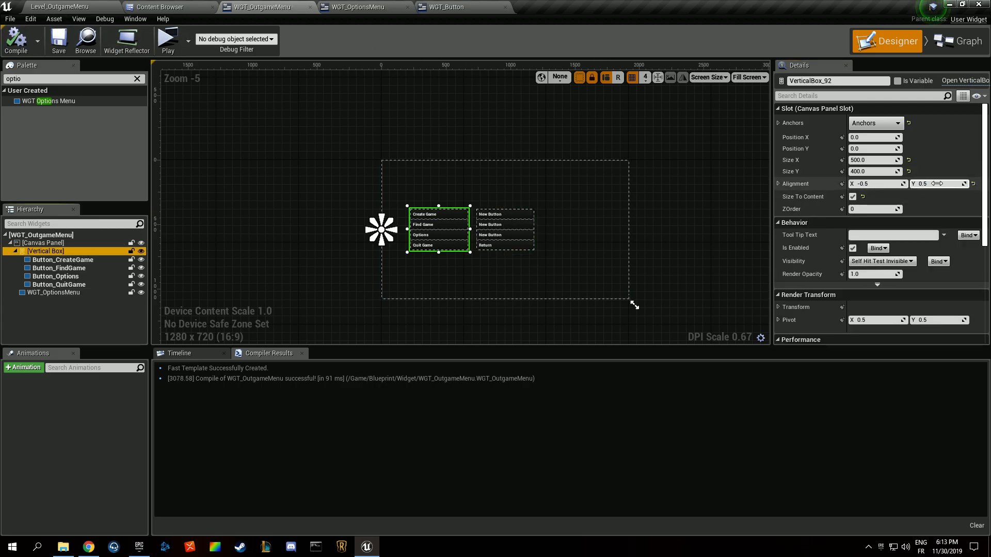
{"action": "left_click_drag", "start_coordinate": [936, 185], "coordinate": [926, 185]}
{"action": "key", "text": "ctrl+z"}
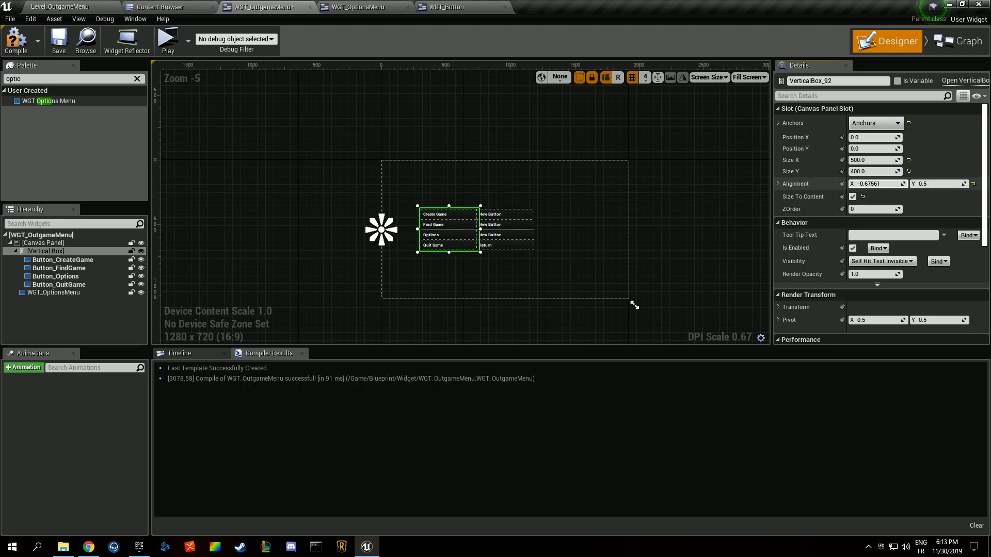
{"action": "type", "text": "-"}
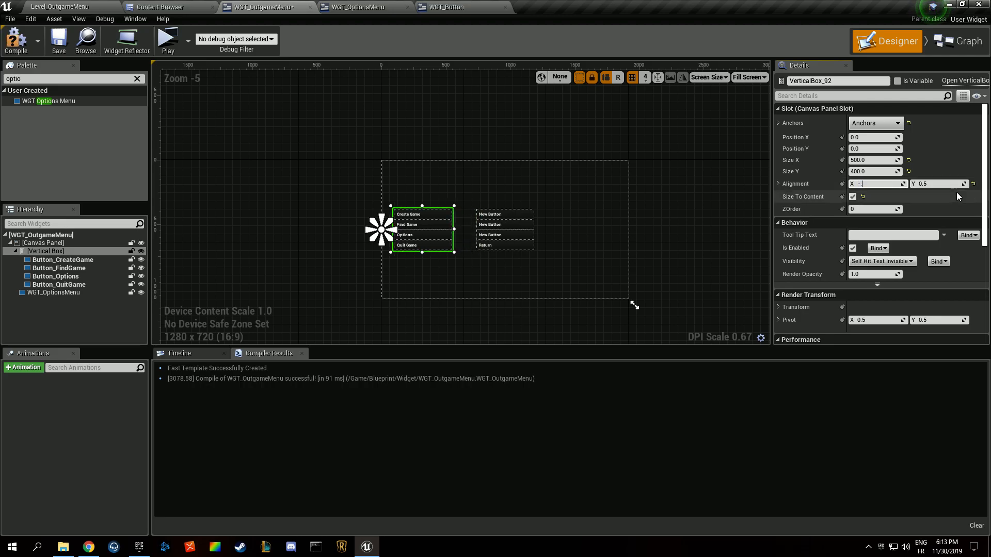
{"action": "type", "text": "0.2"}
{"action": "key", "text": "Return"}
{"action": "left_click", "coordinate": [16, 40]}
{"action": "left_click", "coordinate": [58, 40]}
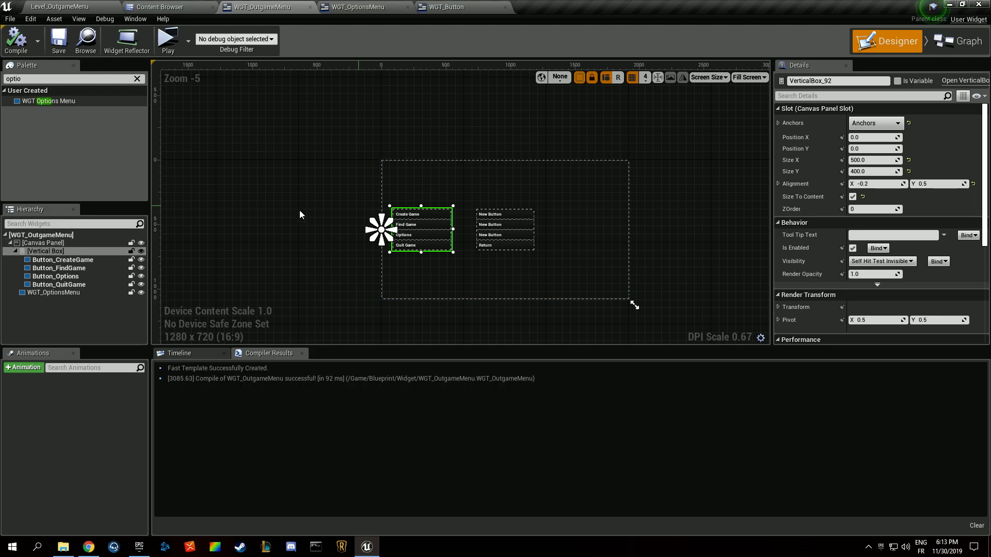
Select WGT_OptionsMenu and test its Return button in a game preview
{"action": "left_click", "coordinate": [54, 292]}
{"action": "key", "text": "Home"}
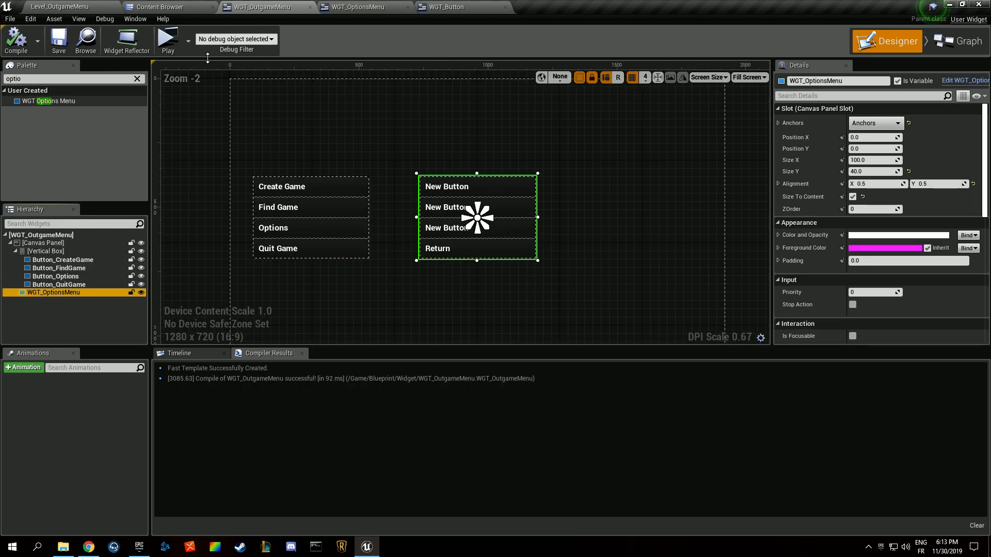
{"action": "left_click", "coordinate": [179, 43]}
{"action": "left_click", "coordinate": [457, 303]}
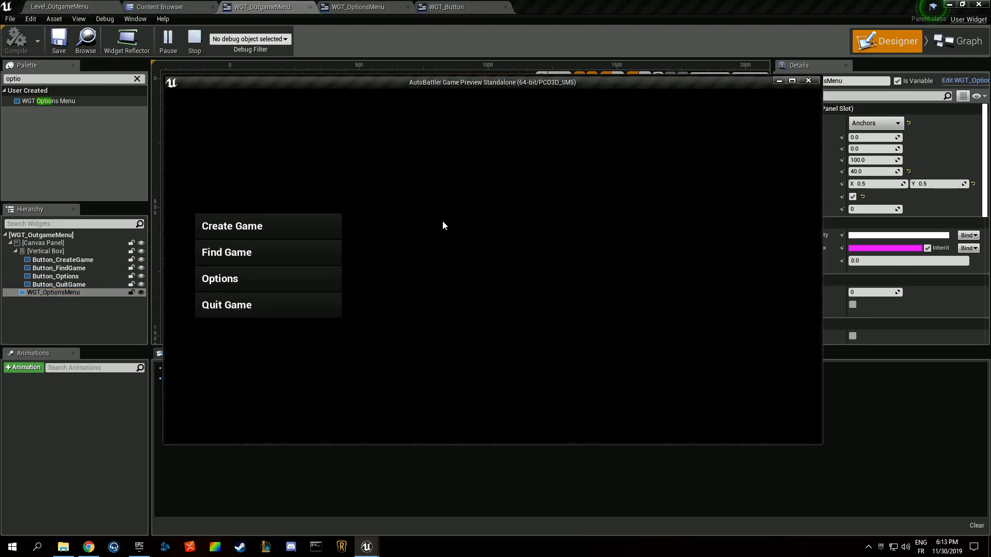
End the game preview and add a Dispatch on Clicked event for Button_Options in the WGT_OutgameMenu event graph
{"action": "left_click", "coordinate": [295, 277]}
{"action": "key", "text": "Escape"}
{"action": "left_click", "coordinate": [302, 222]}
{"action": "scroll", "coordinate": [877, 206], "scroll_direction": "down", "scroll_amount": 5}
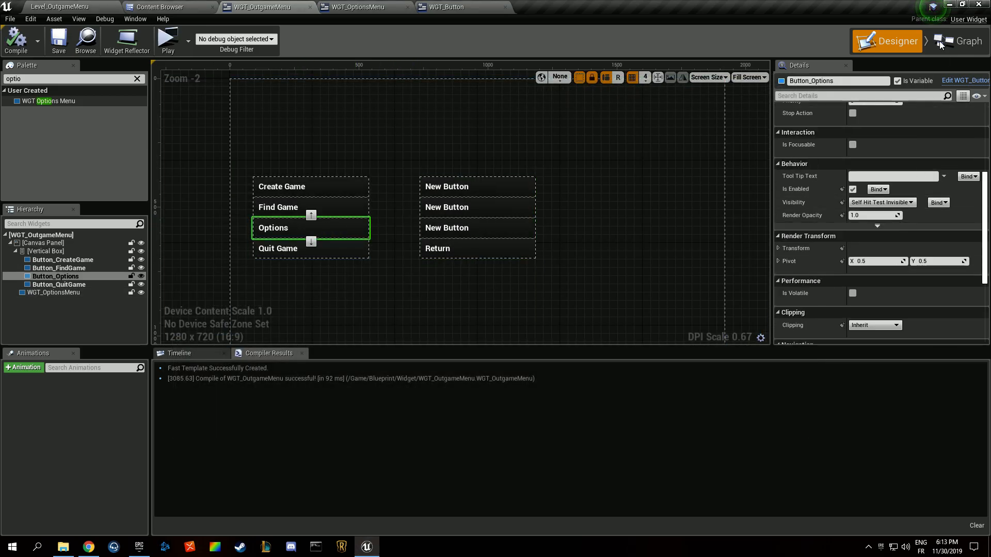
{"action": "left_click", "coordinate": [938, 47]}
{"action": "right_click_drag", "start_coordinate": [651, 265], "coordinate": [536, 231]}
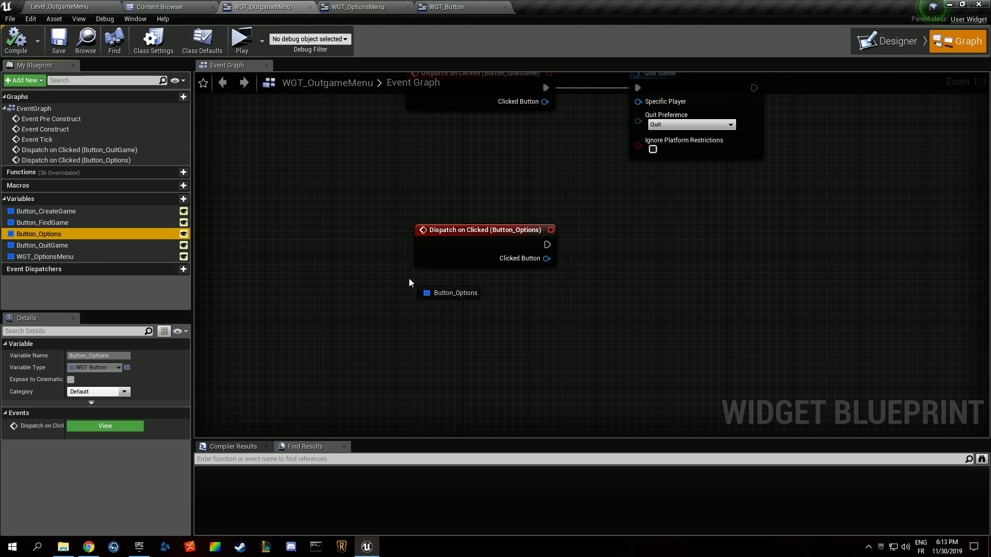
Connect the Button_Options event to a Set Visibility node that targets WGT_OptionsMenu, with In Visibility set to Self Hit Test Invisible
{"action": "left_click_drag", "start_coordinate": [457, 324], "coordinate": [458, 325]}
{"action": "left_click_drag", "start_coordinate": [524, 330], "coordinate": [628, 232]}
{"action": "type", "text": "set vis"}
{"action": "key", "text": "Return"}
{"action": "left_click_drag", "start_coordinate": [547, 244], "coordinate": [629, 244]}
{"action": "left_click", "coordinate": [667, 274]}
{"action": "left_click", "coordinate": [661, 309]}
{"action": "left_click_drag", "start_coordinate": [682, 224], "coordinate": [674, 240]}
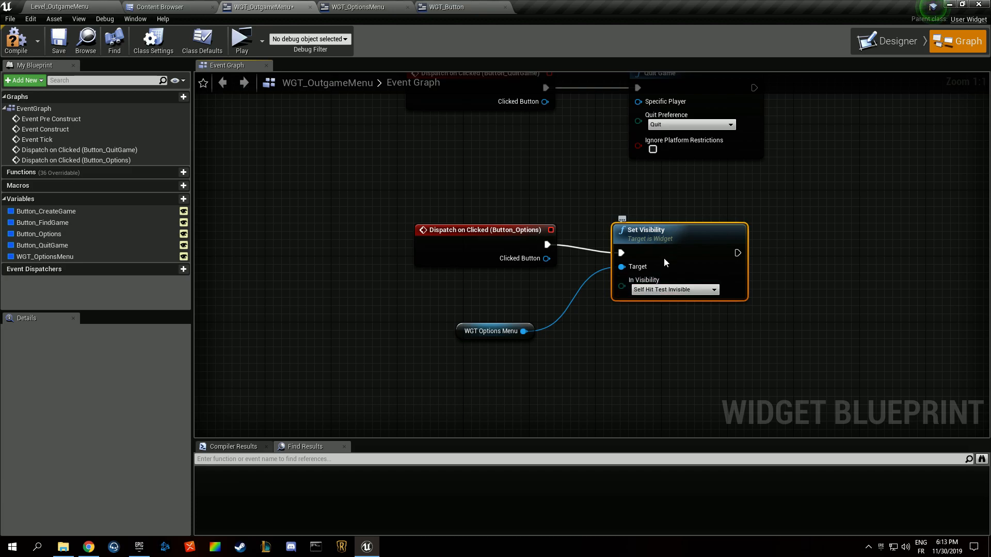
Set the default visibility of WGT_OptionsMenu to Hidden in the designer and compile the widget
{"action": "left_click", "coordinate": [903, 141]}
{"action": "right_click_drag", "start_coordinate": [902, 141], "coordinate": [799, 100]}
{"action": "left_click", "coordinate": [886, 42]}
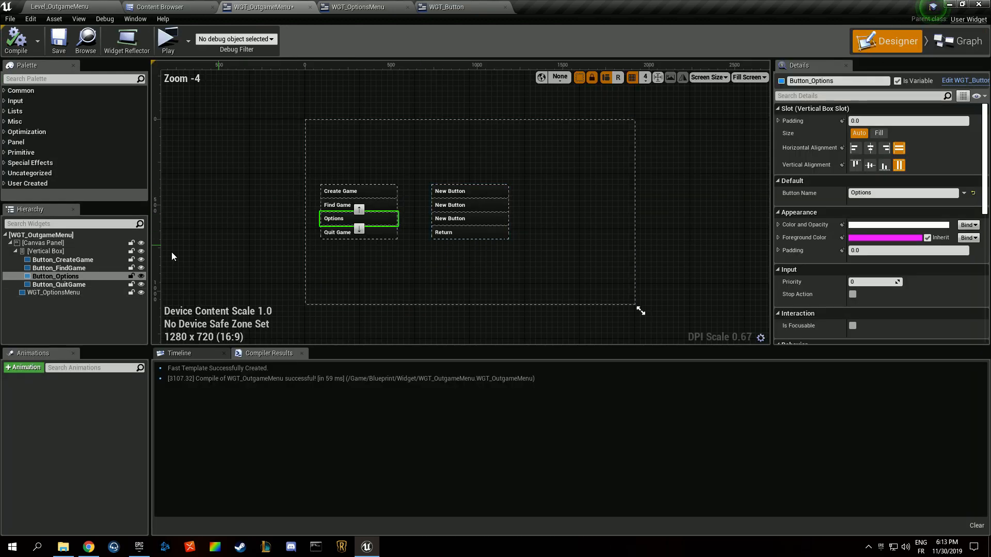
{"action": "left_click", "coordinate": [53, 292]}
{"action": "left_click", "coordinate": [882, 196]}
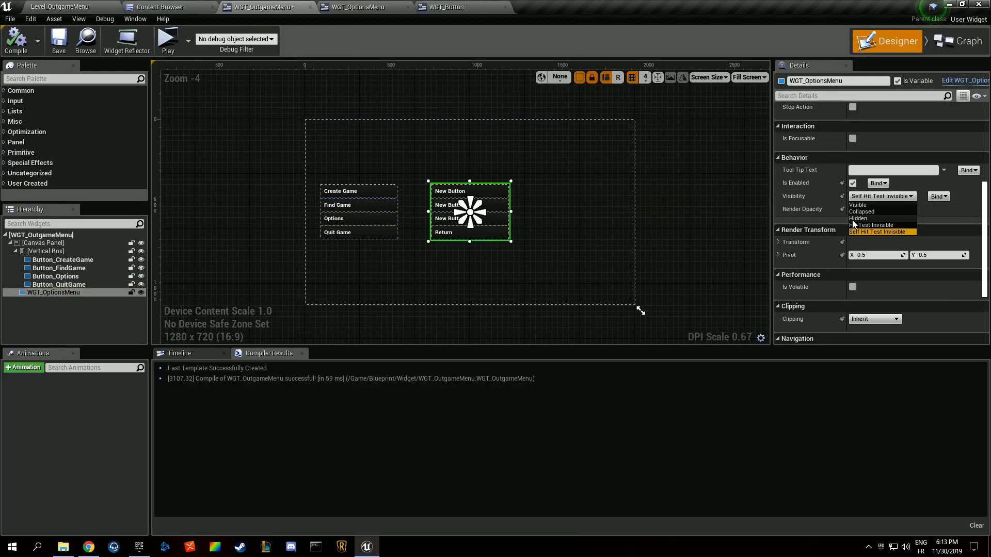
{"action": "left_click", "coordinate": [856, 220]}
{"action": "left_click", "coordinate": [16, 39]}
Test opening the options menu with Options and hiding it with Return repeatedly in a game preview, and save the widget
{"action": "left_click", "coordinate": [189, 49]}
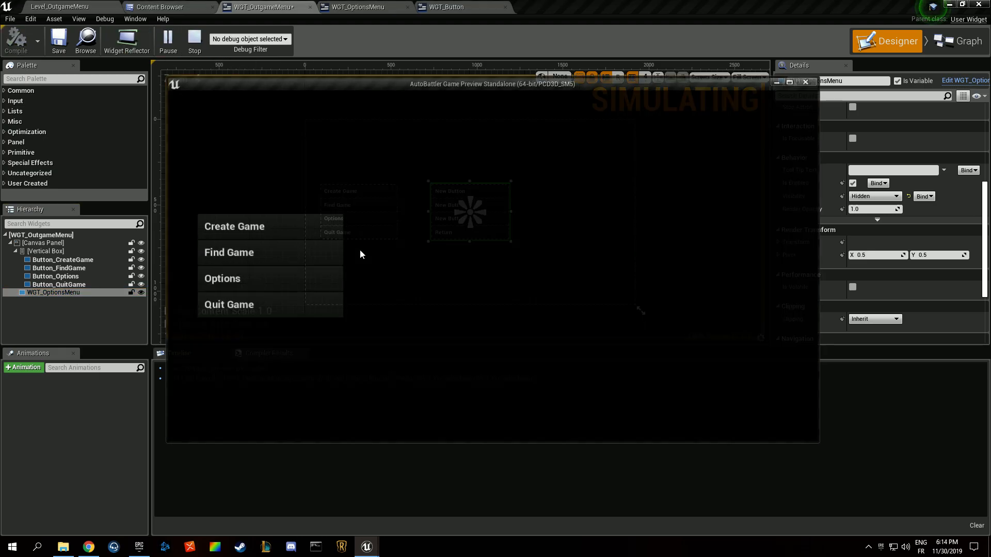
{"action": "left_click", "coordinate": [301, 274]}
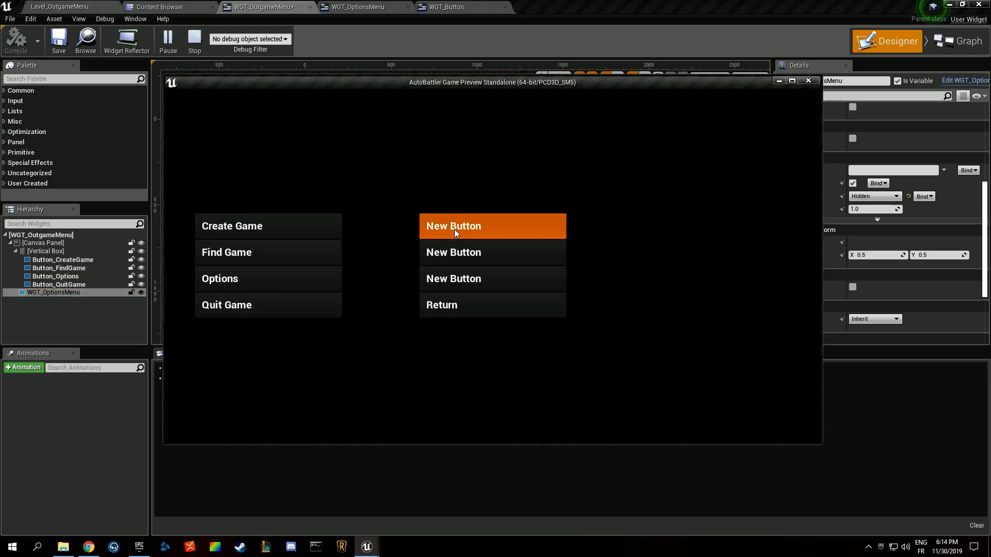
{"action": "left_click", "coordinate": [473, 304]}
{"action": "left_click", "coordinate": [332, 279]}
{"action": "left_click", "coordinate": [471, 313]}
{"action": "left_click", "coordinate": [329, 270]}
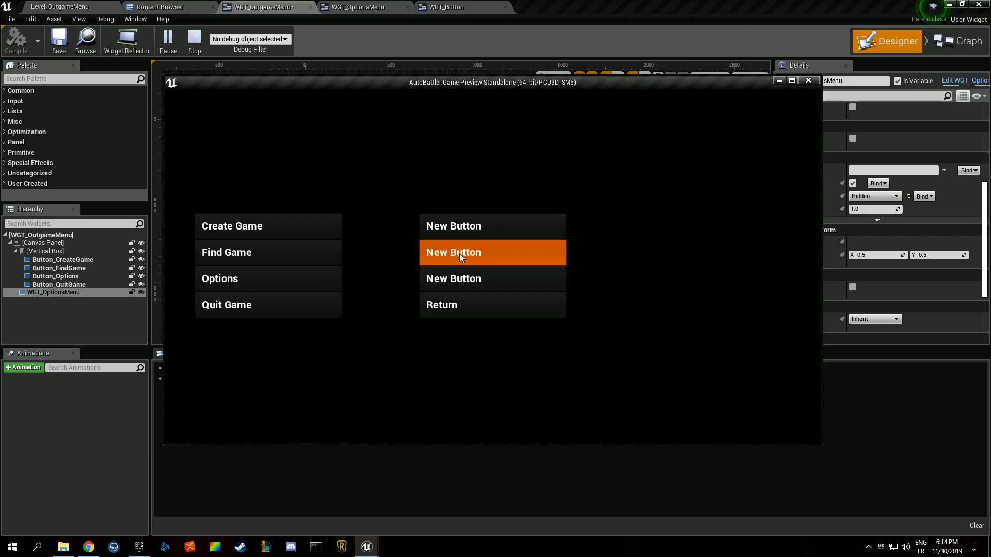
{"action": "left_click", "coordinate": [463, 280]}
{"action": "left_click", "coordinate": [288, 277]}
{"action": "left_click", "coordinate": [460, 280]}
{"action": "left_click", "coordinate": [463, 308]}
{"action": "left_click", "coordinate": [329, 274]}
{"action": "left_click", "coordinate": [458, 275]}
{"action": "left_click", "coordinate": [454, 251]}
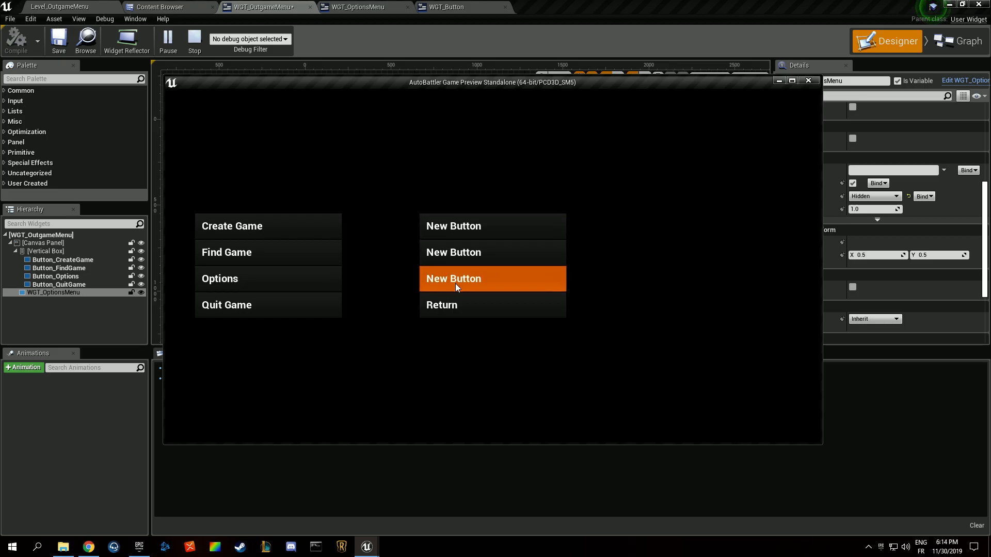
{"action": "left_click", "coordinate": [442, 310]}
{"action": "left_click", "coordinate": [331, 278]}
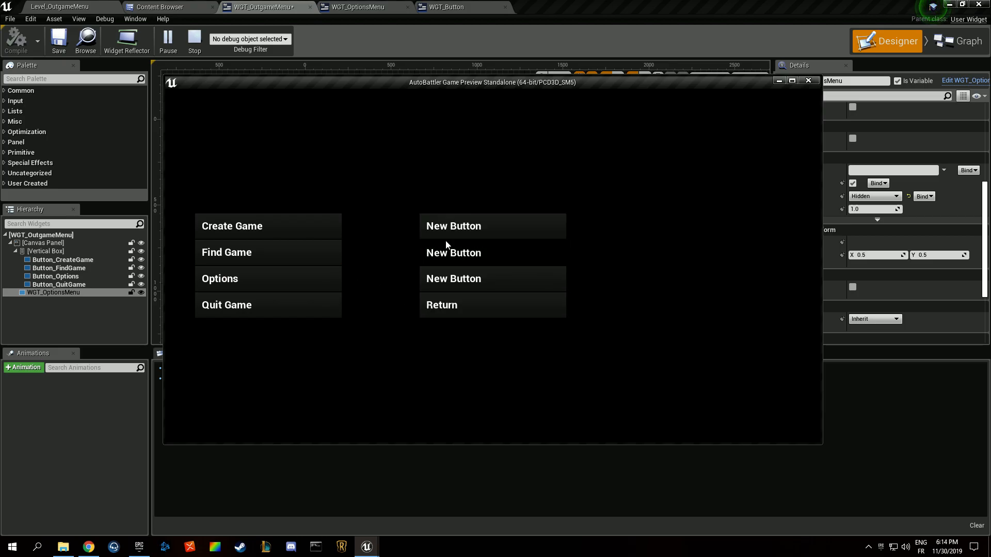
{"action": "left_click", "coordinate": [439, 305]}
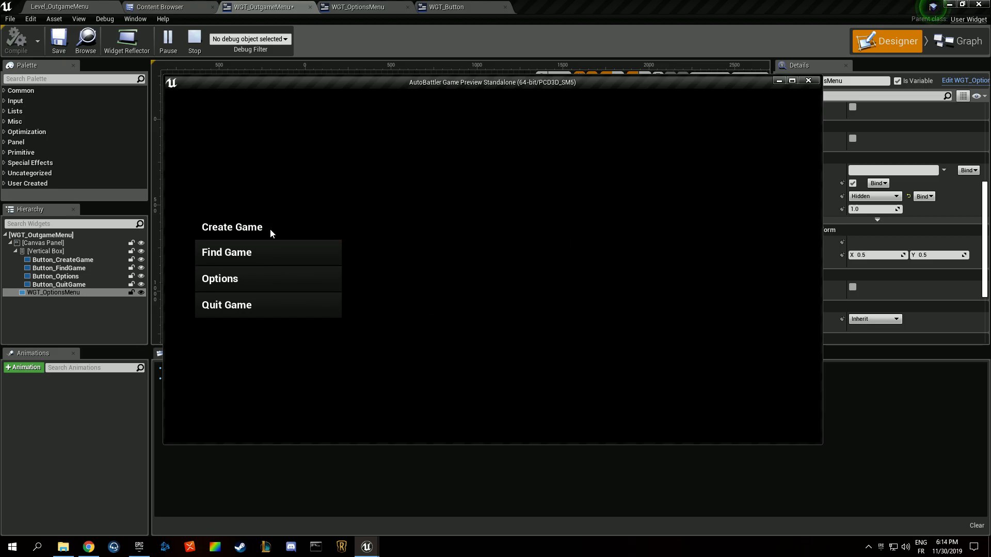
{"action": "left_click", "coordinate": [273, 280]}
{"action": "left_click", "coordinate": [461, 298]}
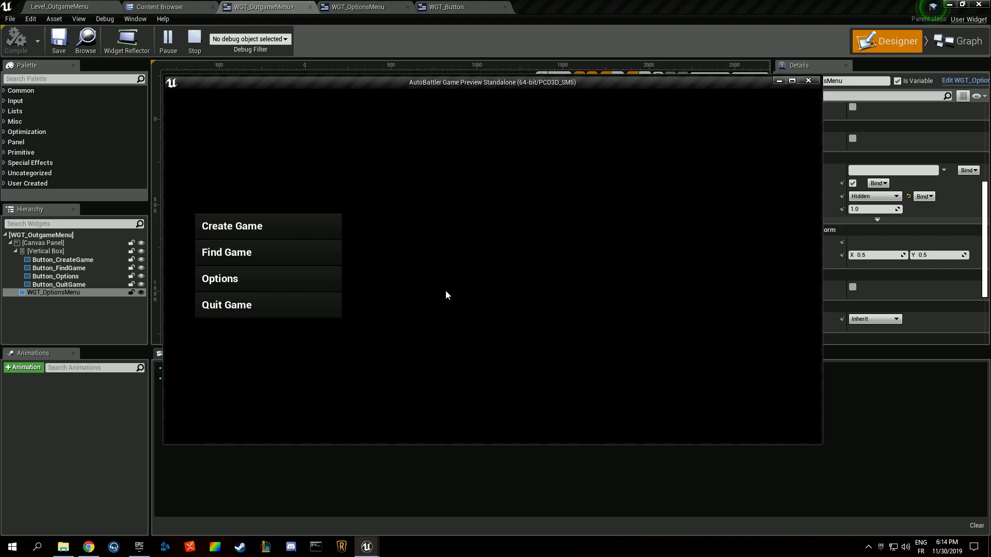
{"action": "left_click", "coordinate": [333, 271]}
{"action": "left_click", "coordinate": [471, 302]}
{"action": "left_click", "coordinate": [340, 283]}
{"action": "left_click", "coordinate": [303, 276]}
{"action": "left_click", "coordinate": [299, 284]}
{"action": "left_click", "coordinate": [310, 283]}
{"action": "left_click", "coordinate": [313, 279]}
{"action": "left_click", "coordinate": [459, 303]}
{"action": "left_click", "coordinate": [332, 275]}
{"action": "left_click", "coordinate": [459, 303]}
{"action": "left_click", "coordinate": [327, 278]}
{"action": "left_click", "coordinate": [468, 311]}
{"action": "left_click", "coordinate": [330, 279]}
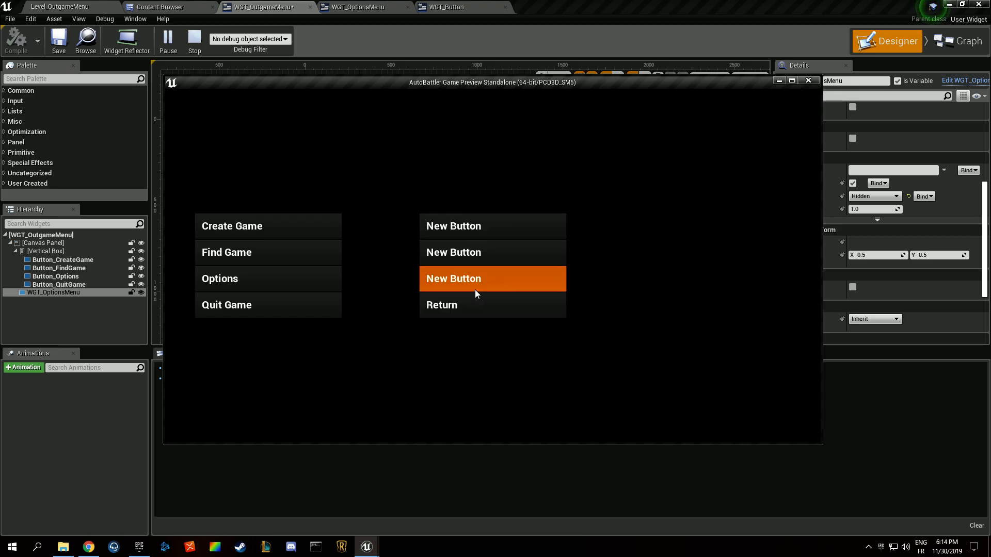
{"action": "key", "text": "Escape"}
{"action": "left_click", "coordinate": [215, 202]}
Open the WGT_MultiplayerLobby widget from the Widget folder and return to the Content Browser
{"action": "left_click", "coordinate": [160, 7]}
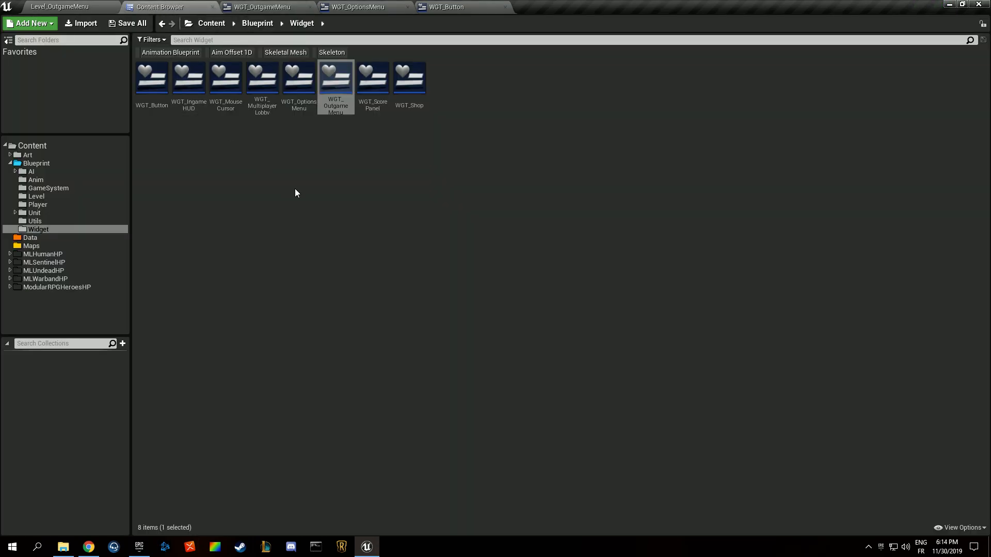
{"action": "right_click", "coordinate": [255, 150]}
{"action": "mouse_move", "coordinate": [310, 412]}
{"action": "left_click", "coordinate": [160, 280]}
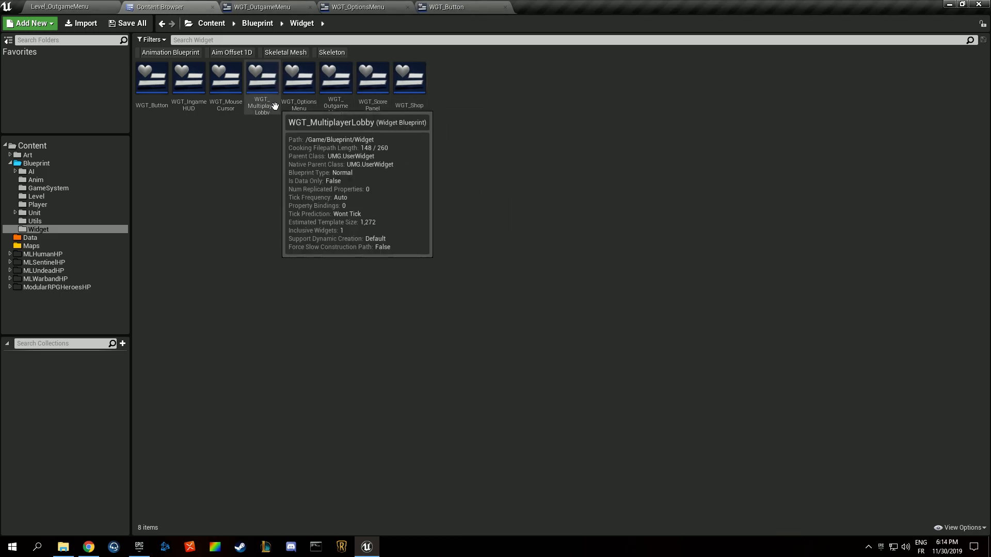
{"action": "double_click", "coordinate": [262, 78]}
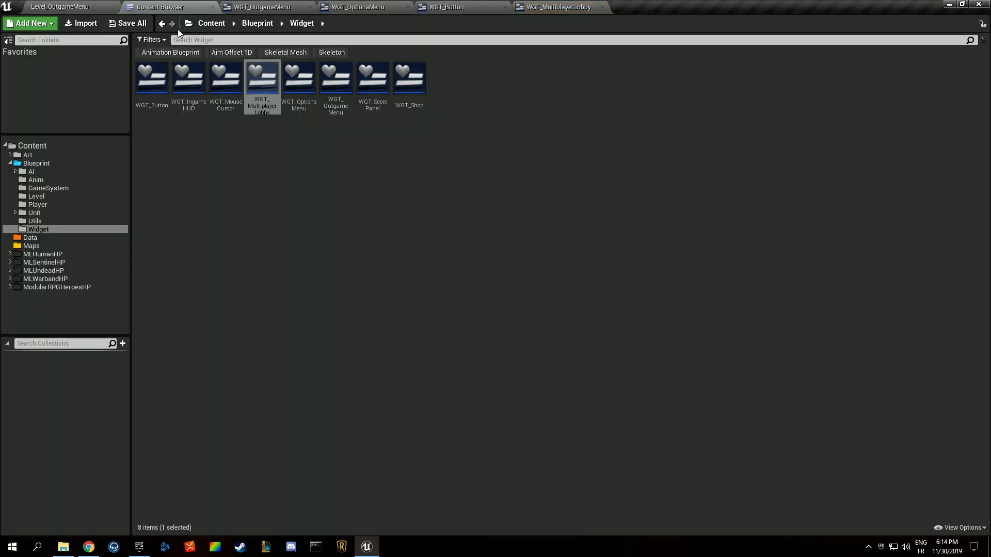
{"action": "left_click", "coordinate": [269, 157]}
{"action": "left_click", "coordinate": [262, 77]}
{"action": "left_click", "coordinate": [194, 129]}
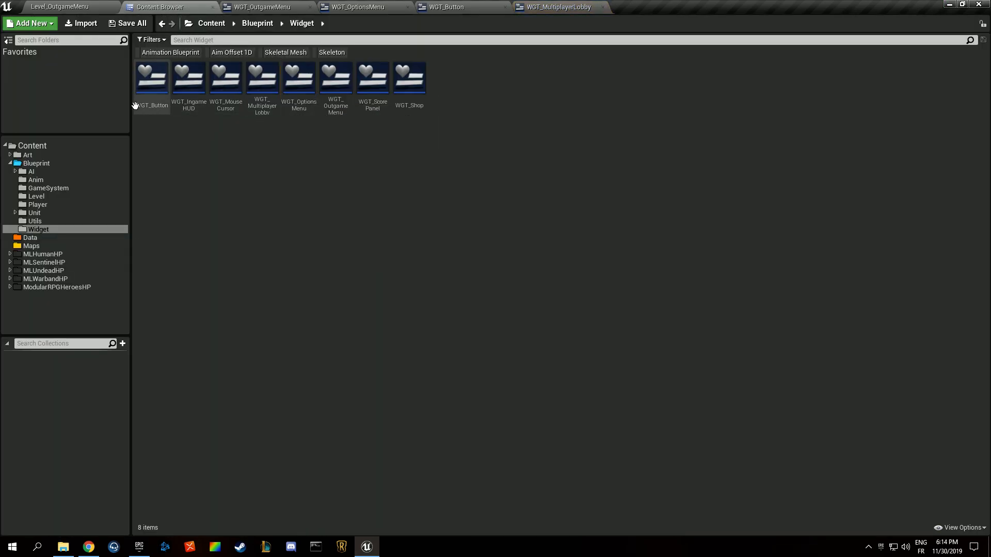
Create a Widget Blueprint named WGT_LobbyBrowser in the Widget folder
{"action": "right_click", "coordinate": [281, 158]}
{"action": "mouse_move", "coordinate": [359, 398]}
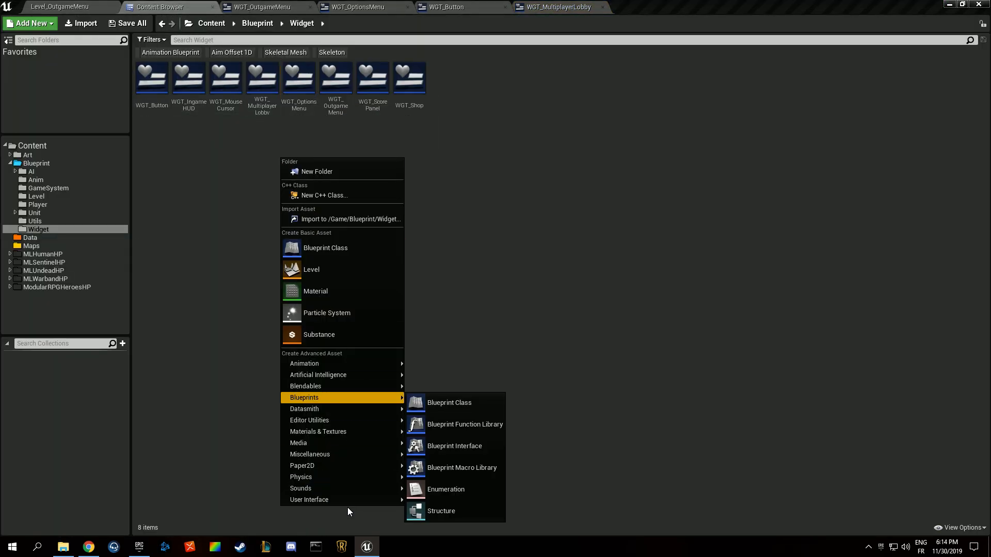
{"action": "mouse_move", "coordinate": [348, 499]}
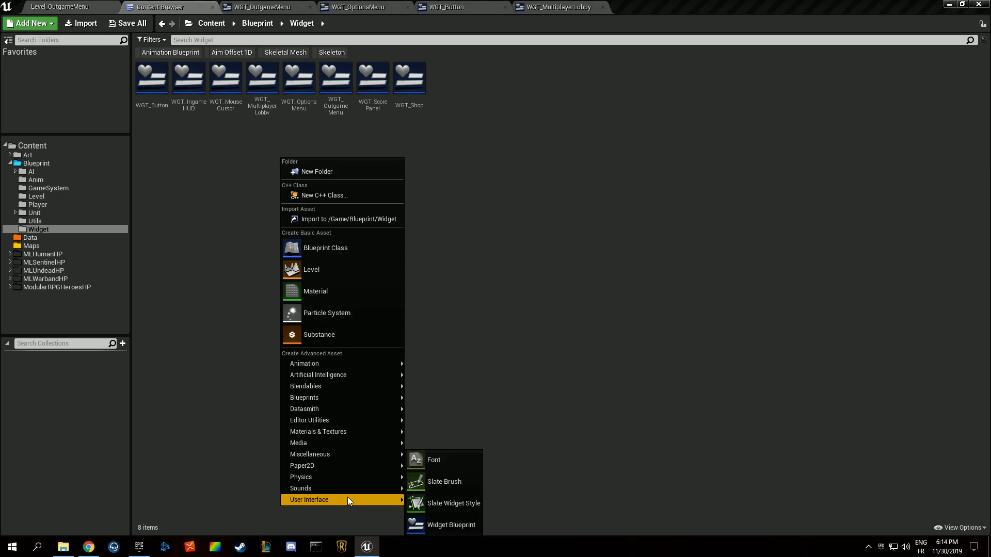
{"action": "left_click", "coordinate": [465, 521]}
{"action": "type", "text": "WGT_LobbyBr"}
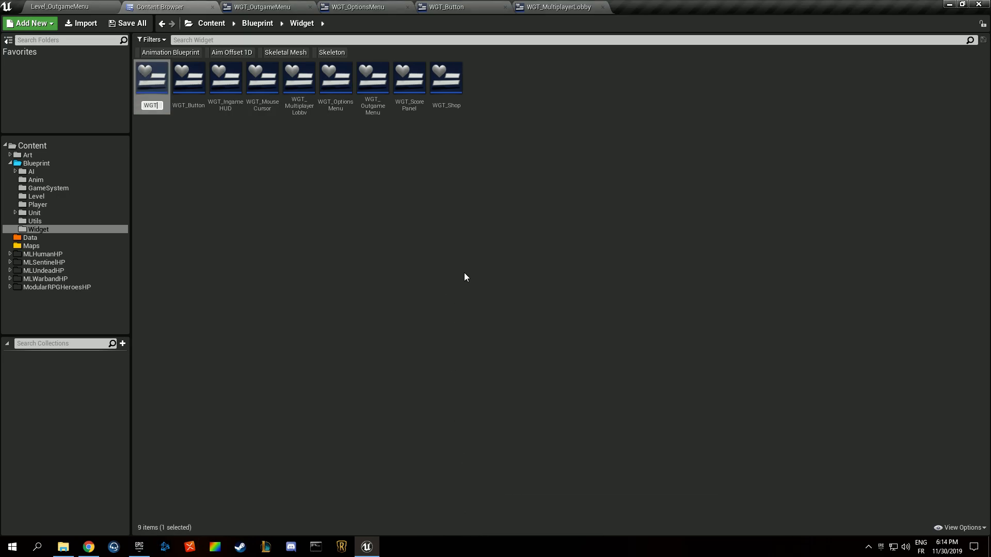
{"action": "type", "text": "owser"}
{"action": "key", "text": "Return"}
Create a subfolder named Base in the Widget folder and move WGT_Button into it
{"action": "right_click", "coordinate": [252, 190]}
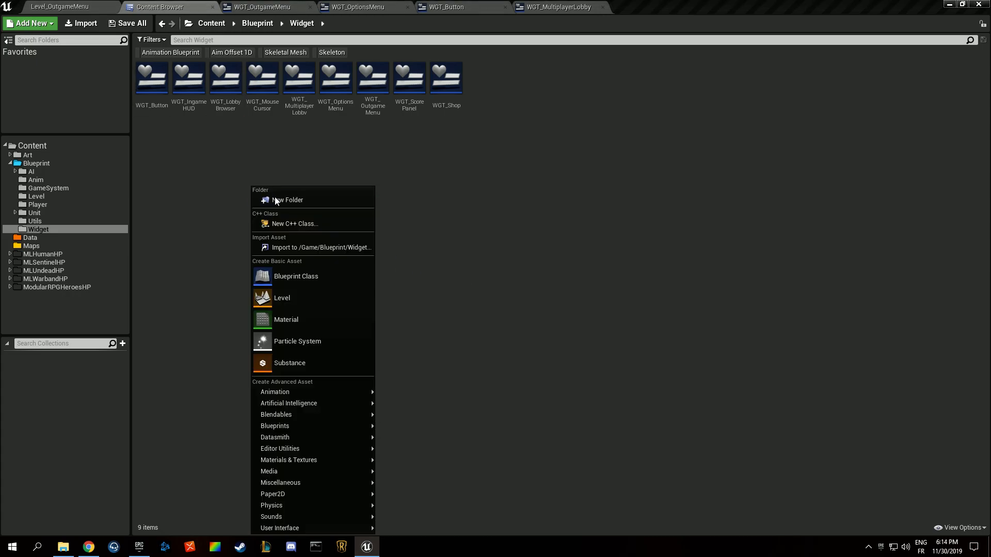
{"action": "left_click", "coordinate": [274, 196]}
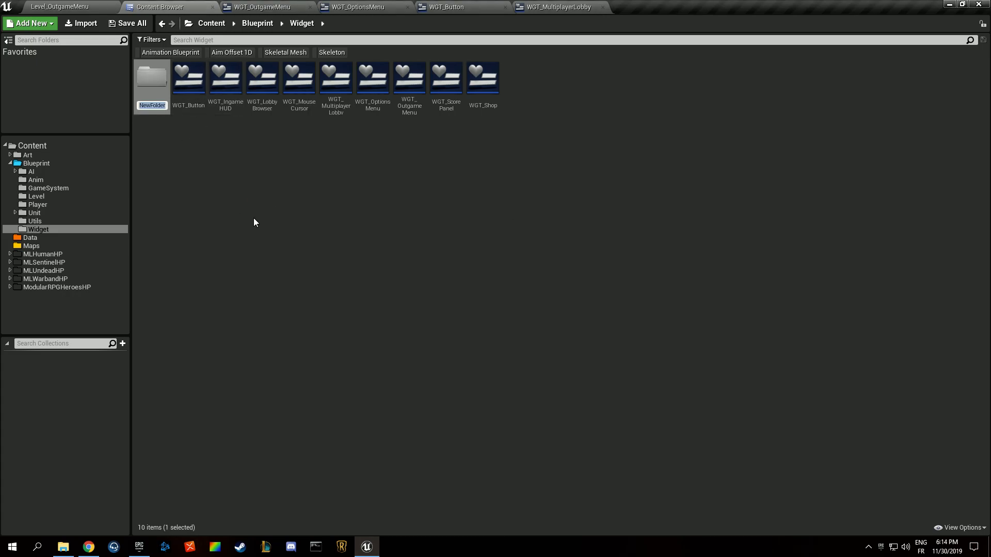
{"action": "type", "text": "Base"}
{"action": "key", "text": "Return"}
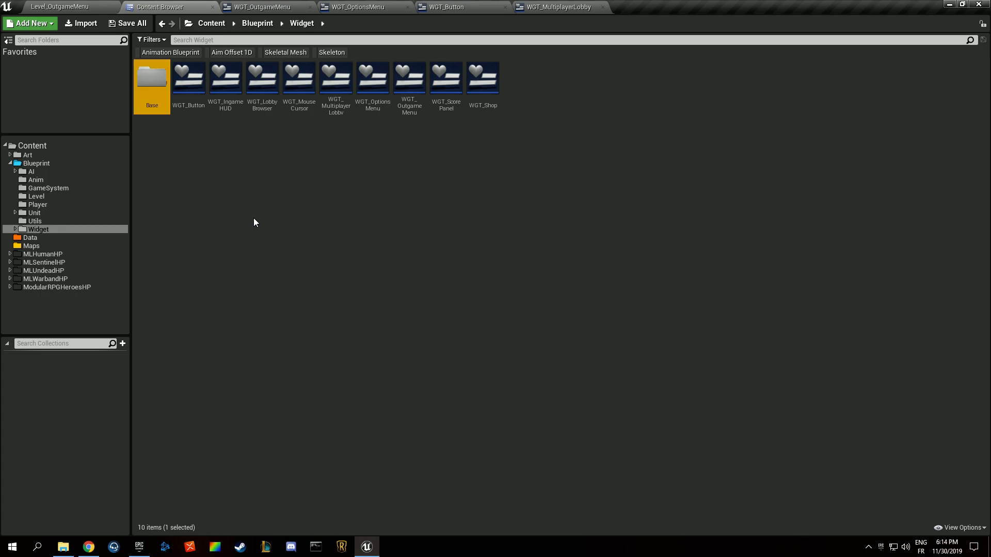
{"action": "left_click_drag", "start_coordinate": [189, 78], "coordinate": [163, 95]}
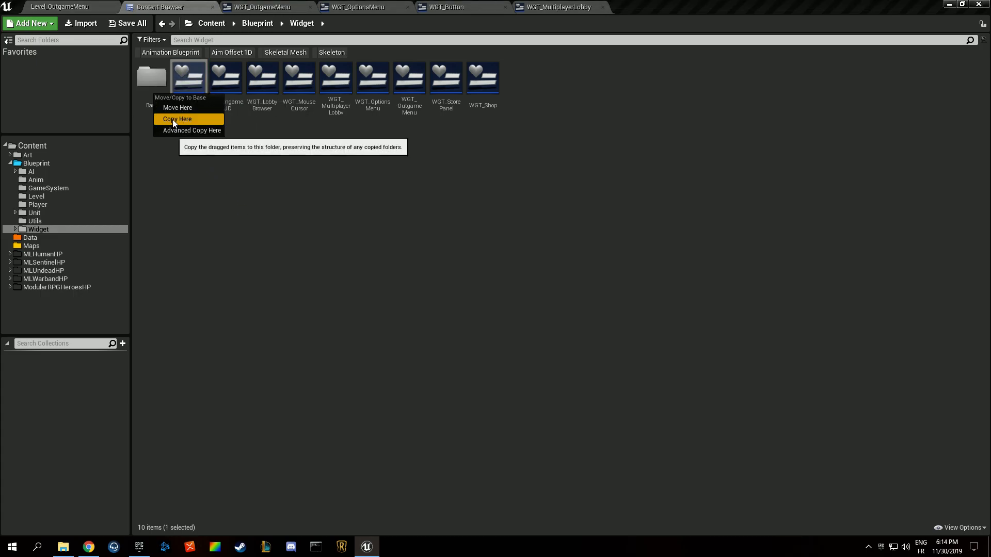
{"action": "left_click", "coordinate": [166, 107]}
Create two more subfolders named Outgame and Ingame in the Widget folder
{"action": "right_click", "coordinate": [237, 154]}
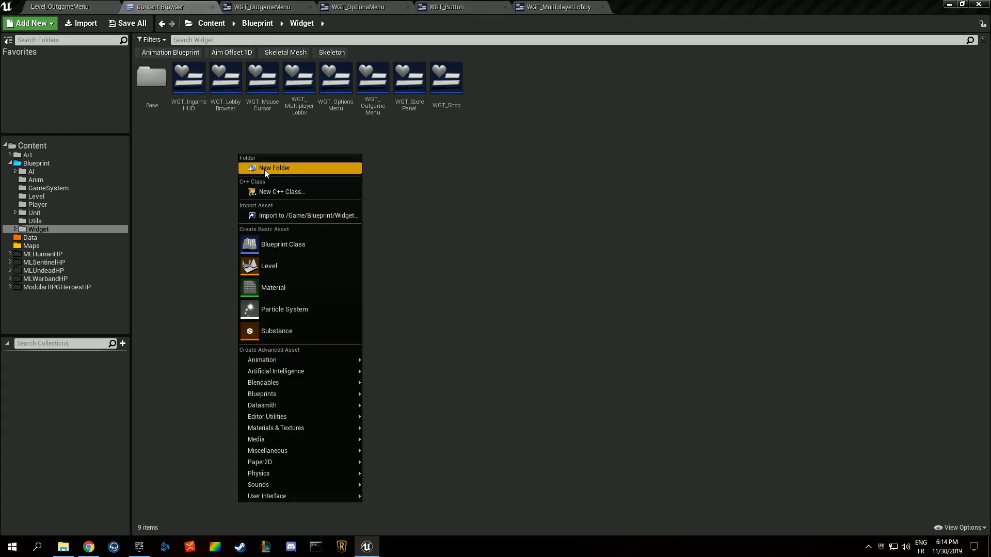
{"action": "left_click", "coordinate": [264, 169]}
{"action": "type", "text": "Outgame"}
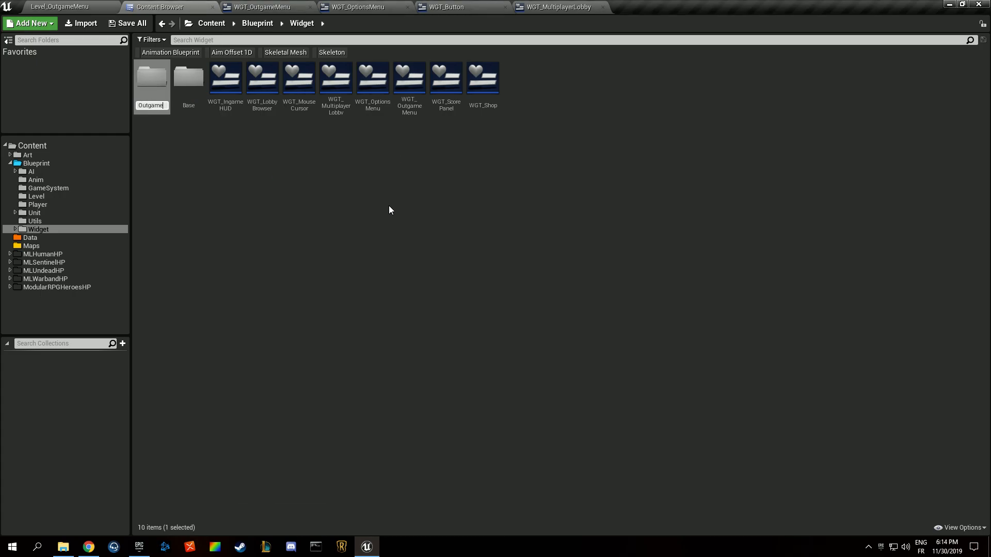
{"action": "key", "text": "Return"}
{"action": "right_click", "coordinate": [388, 206]}
{"action": "left_click", "coordinate": [416, 202]}
{"action": "type", "text": "Ingame"}
{"action": "key", "text": "Return"}
Move WGT_MouseCursor into the Base folder and WGT_MultiplayerLobby into the Outgame folder
{"action": "left_click_drag", "start_coordinate": [335, 79], "coordinate": [150, 98]}
{"action": "left_click", "coordinate": [157, 109]}
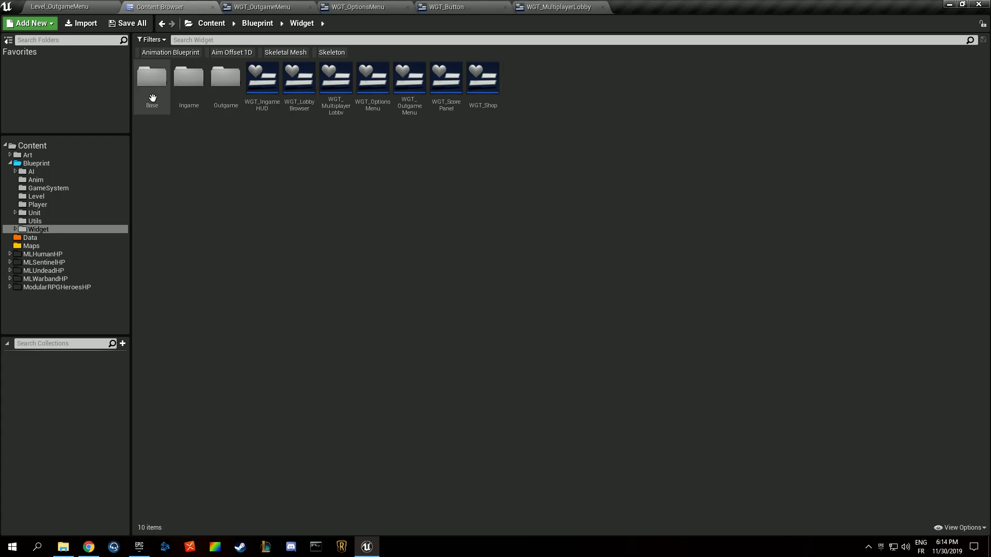
{"action": "left_click_drag", "start_coordinate": [336, 83], "coordinate": [304, 171]}
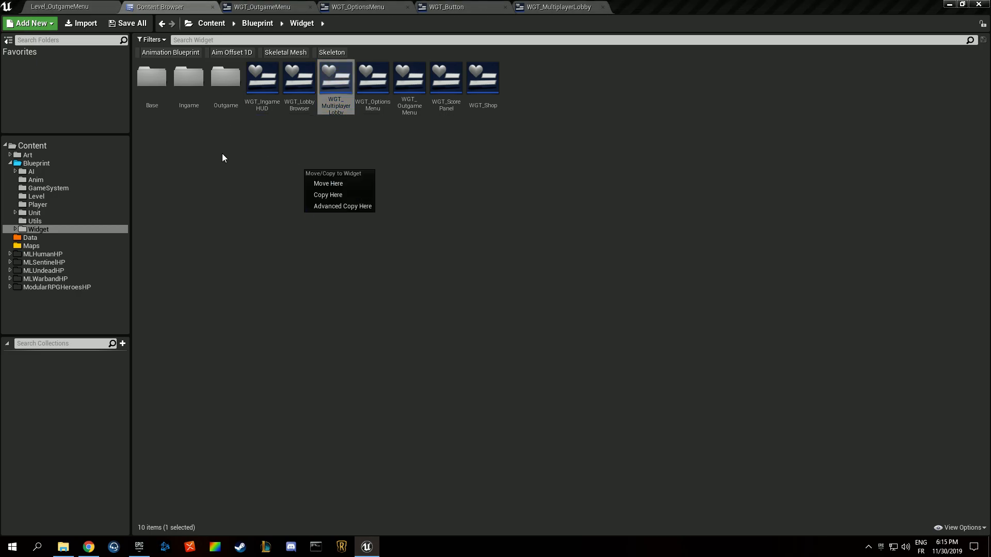
{"action": "left_click", "coordinate": [238, 153]}
{"action": "right_click", "coordinate": [303, 154]}
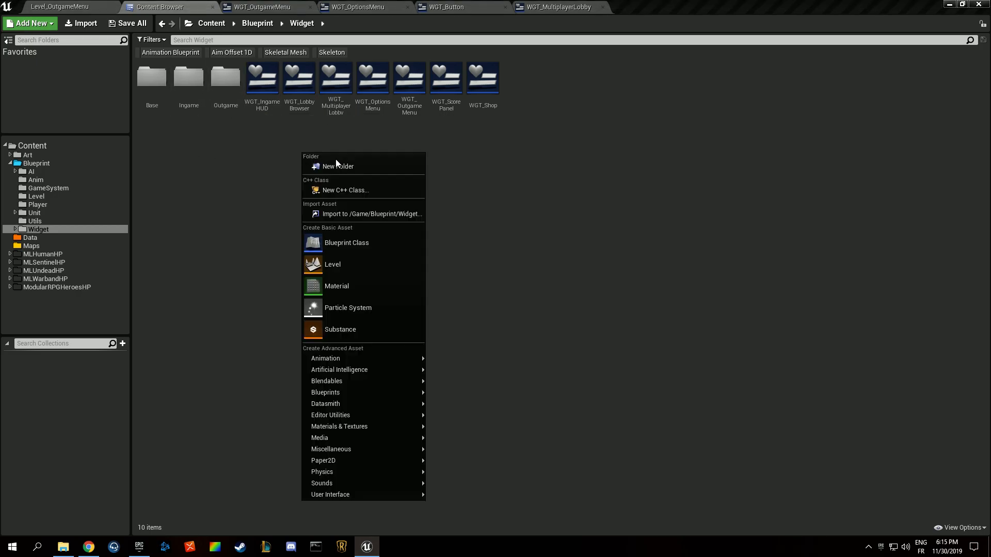
{"action": "left_click", "coordinate": [335, 82]}
{"action": "left_click_drag", "start_coordinate": [335, 82], "coordinate": [227, 95]}
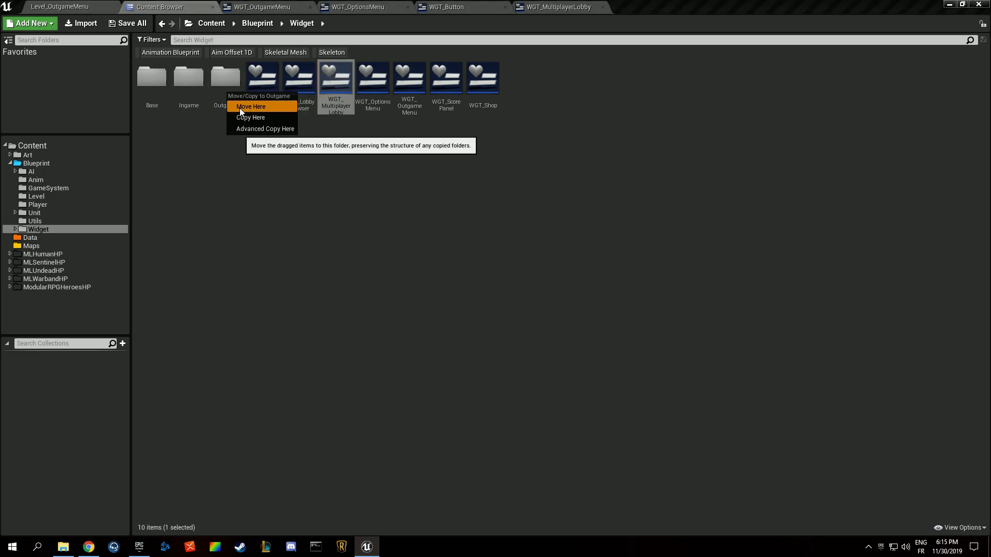
{"action": "left_click", "coordinate": [239, 107]}
Copy WGT_LobbyBrowser into the Outgame folder, delete the original from the Widget folder, and check the copy
{"action": "left_click_drag", "start_coordinate": [298, 77], "coordinate": [239, 98]}
{"action": "left_click", "coordinate": [263, 117]}
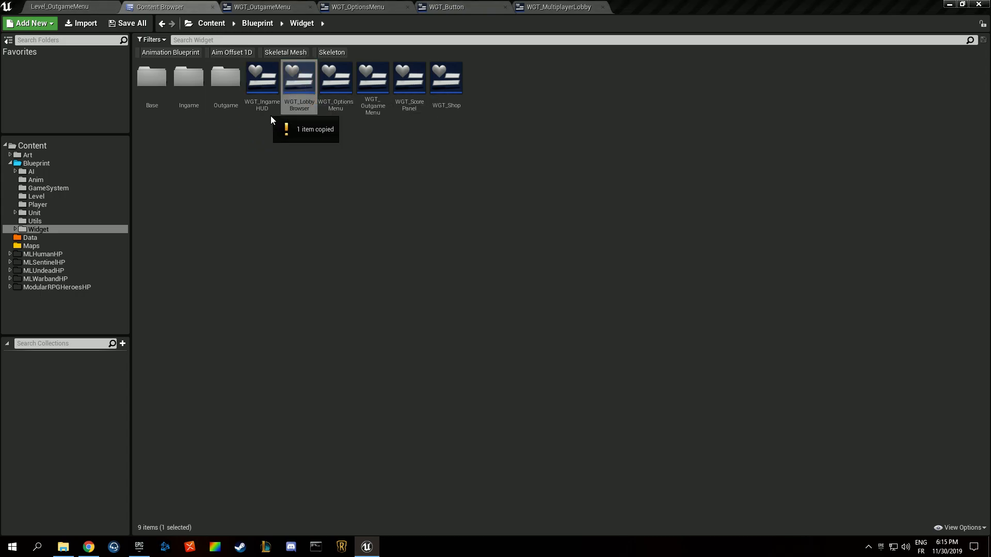
{"action": "left_click", "coordinate": [290, 111]}
{"action": "key", "text": "Delete"}
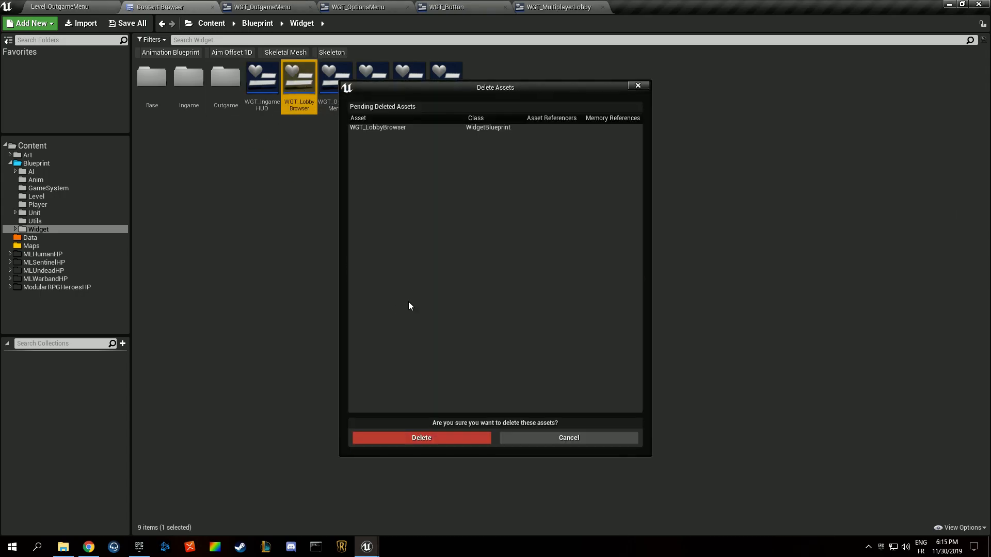
{"action": "left_click", "coordinate": [431, 438]}
{"action": "double_click", "coordinate": [225, 78]}
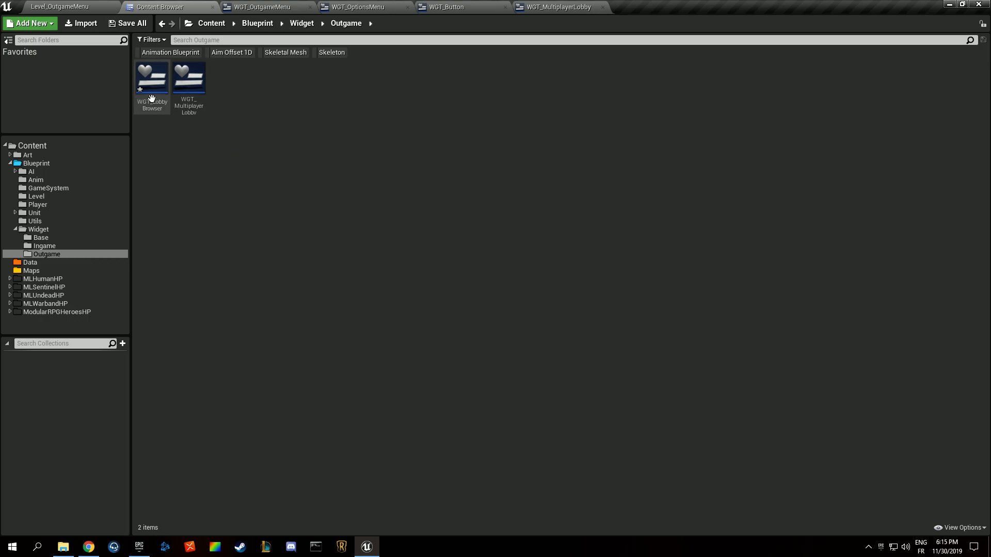
{"action": "left_click", "coordinate": [156, 105]}
{"action": "key", "text": "alt+Left"}
{"action": "left_click", "coordinate": [293, 143]}
Move WGT_IngameHUD into the Ingame folder
{"action": "left_click_drag", "start_coordinate": [269, 107], "coordinate": [188, 102]}
{"action": "left_click", "coordinate": [199, 114]}
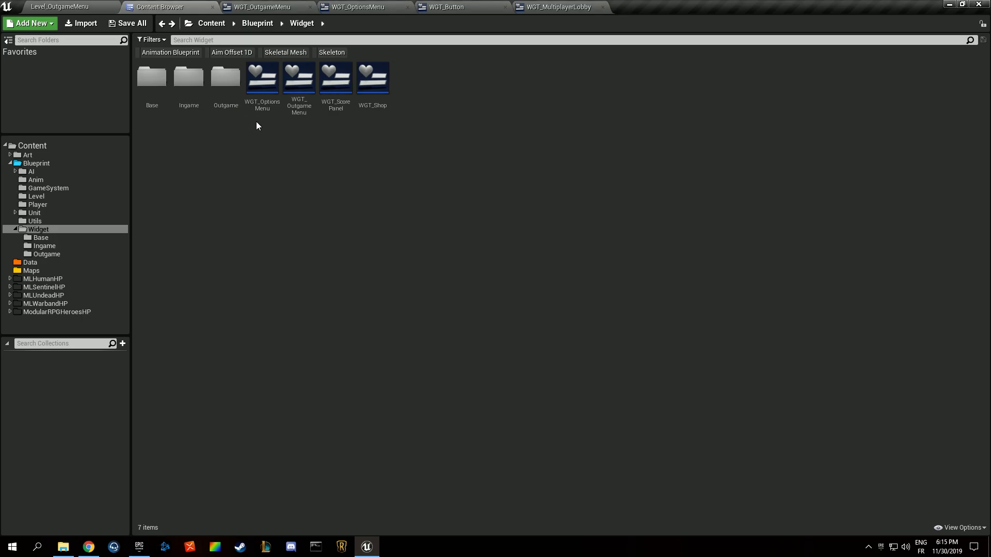
{"action": "left_click", "coordinate": [260, 88]}
{"action": "right_click", "coordinate": [288, 145]}
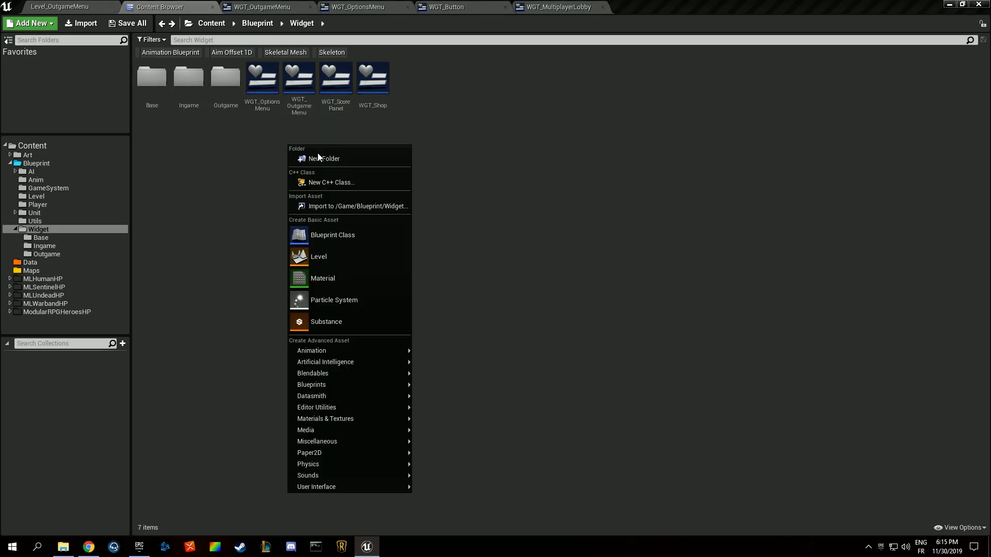
Create an Options subfolder in the Widget folder, move WGT_OptionsMenu into it and check the folder's contents
{"action": "left_click", "coordinate": [317, 155]}
{"action": "type", "text": "Options"}
{"action": "key", "text": "Return"}
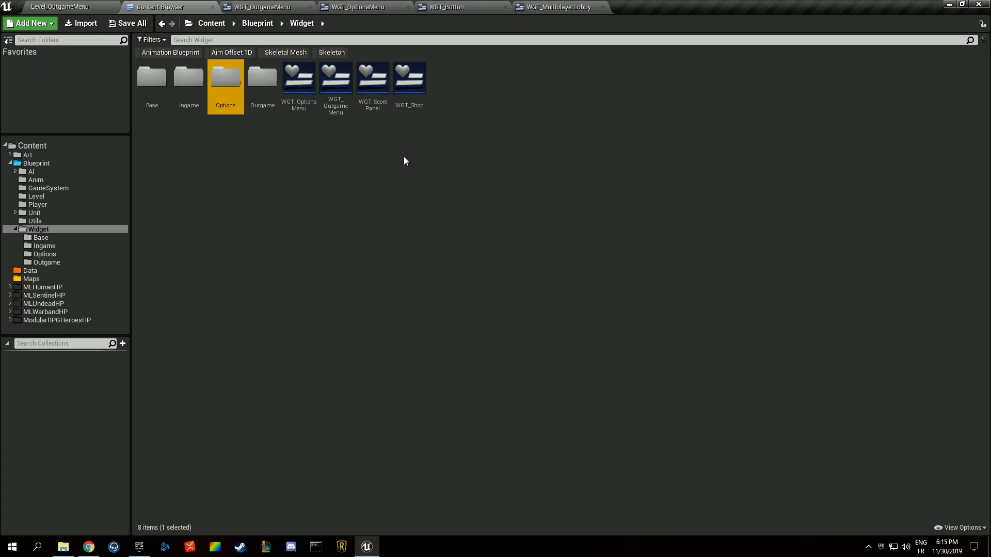
{"action": "left_click_drag", "start_coordinate": [299, 78], "coordinate": [227, 85]}
{"action": "left_click", "coordinate": [258, 111]}
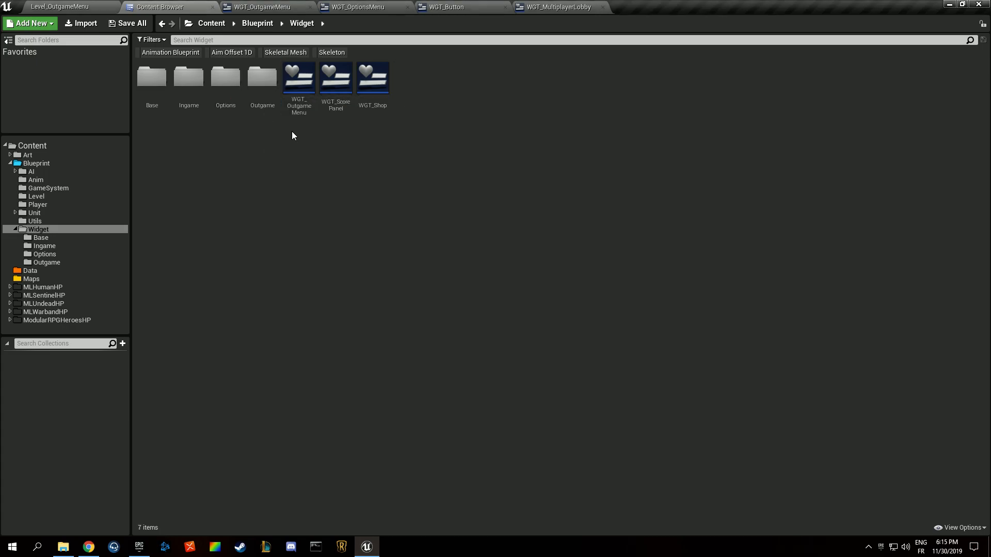
{"action": "double_click", "coordinate": [224, 95]}
{"action": "key", "text": "alt+Left"}
Move WGT_OutgameMenu into the Outgame folder, and WGT_ScorePanel and WGT_Shop into the Ingame folder
{"action": "left_click_drag", "start_coordinate": [299, 79], "coordinate": [191, 94]}
{"action": "left_click", "coordinate": [288, 105]}
{"action": "left_click", "coordinate": [230, 110]}
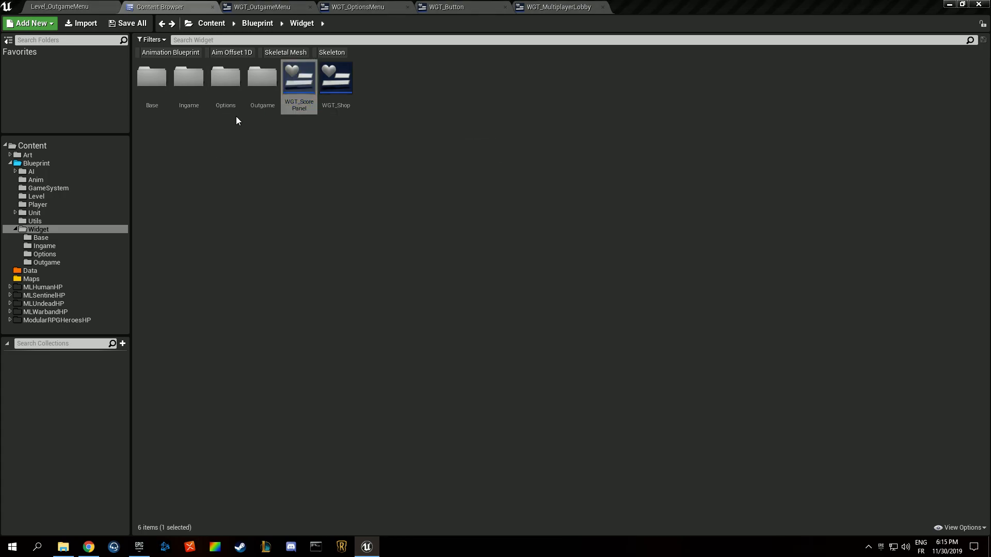
{"action": "left_click_drag", "start_coordinate": [298, 98], "coordinate": [205, 104]}
{"action": "left_click", "coordinate": [217, 107]}
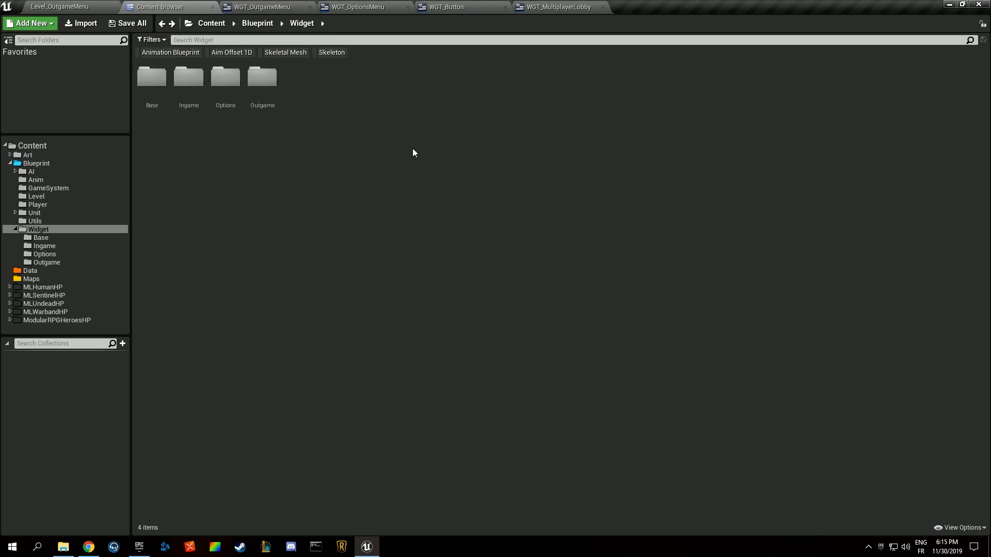
Close the open editors of WGT_MultiplayerLobby, WGT_Button, WGT_OptionsMenu and WGT_OutgameMenu
{"action": "middle_click", "coordinate": [582, 3]}
{"action": "middle_click", "coordinate": [461, 3]}
{"action": "middle_click", "coordinate": [351, 4]}
{"action": "middle_click", "coordinate": [289, 5]}
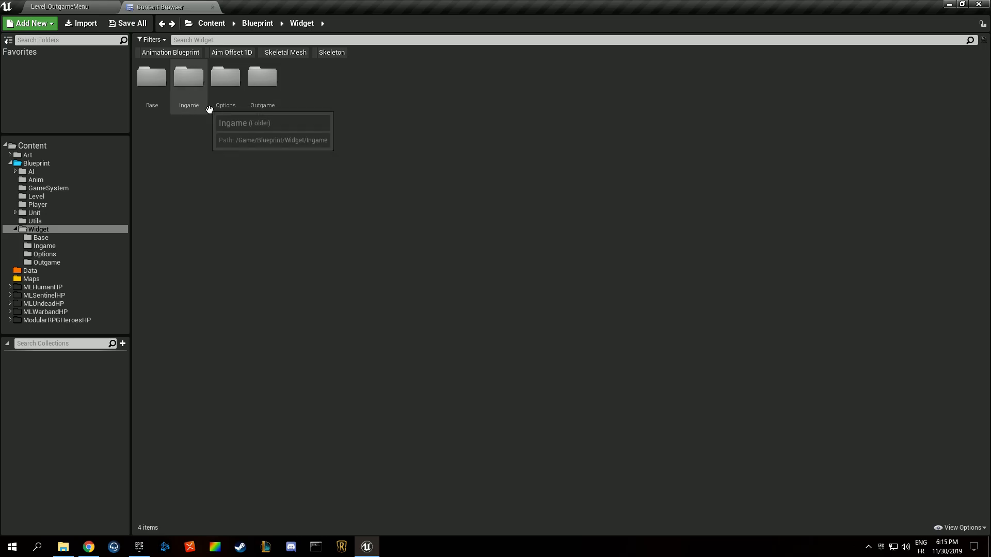
Open WGT_MultiplayerLobby from the Outgame folder, delete its canvas panel, set the preview size to Desired, and compile and save
{"action": "double_click", "coordinate": [261, 80]}
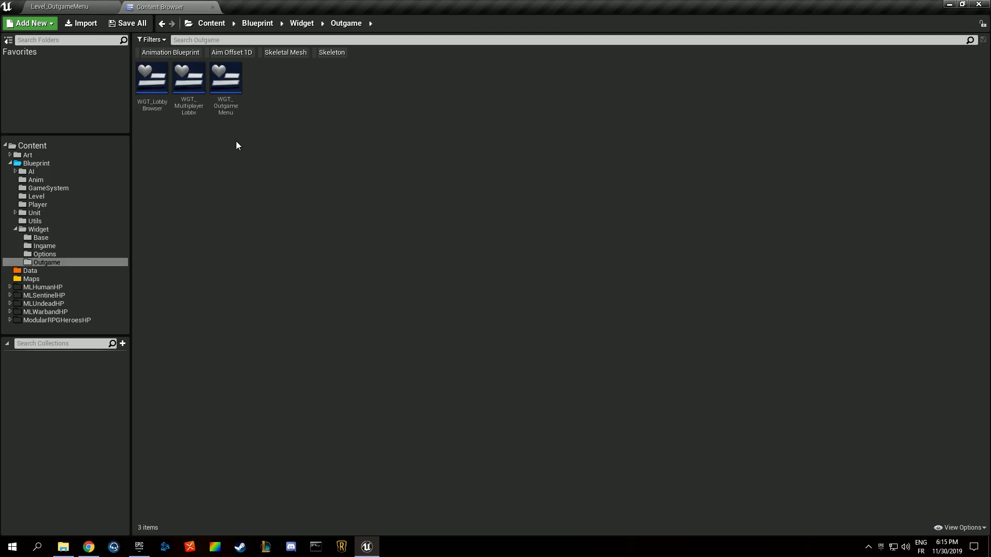
{"action": "double_click", "coordinate": [190, 101]}
{"action": "left_click", "coordinate": [345, 197]}
{"action": "key", "text": "Delete"}
{"action": "left_click", "coordinate": [749, 78]}
{"action": "left_click", "coordinate": [747, 121]}
{"action": "left_click", "coordinate": [16, 41]}
{"action": "left_click", "coordinate": [60, 42]}
{"action": "scroll", "coordinate": [398, 150], "scroll_direction": "down", "scroll_amount": 5}
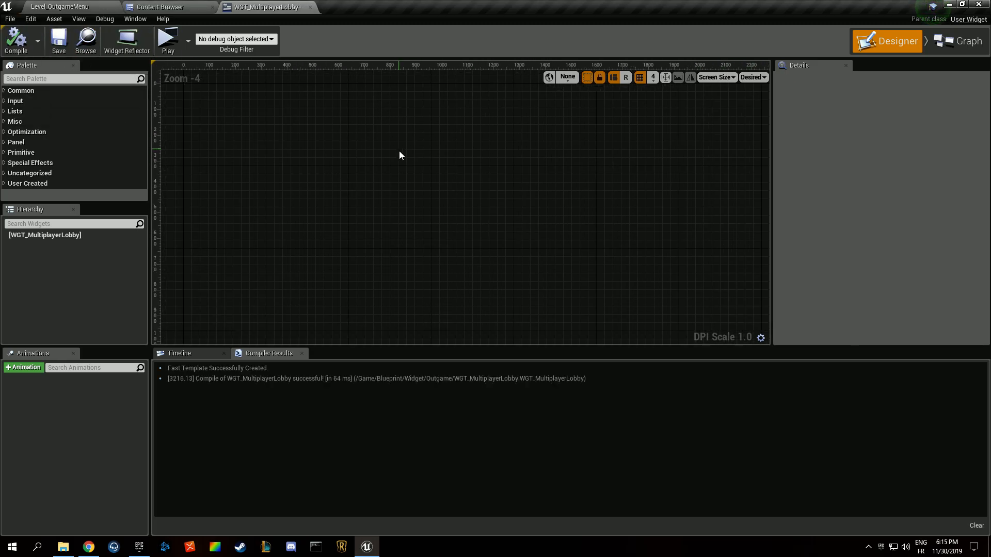
Add a Vertical Box as the root widget of WGT_MultiplayerLobby and compile it
{"action": "left_click", "coordinate": [66, 80]}
{"action": "type", "text": "ver"}
{"action": "left_click_drag", "start_coordinate": [50, 110], "coordinate": [61, 237]}
{"action": "left_click", "coordinate": [31, 81]}
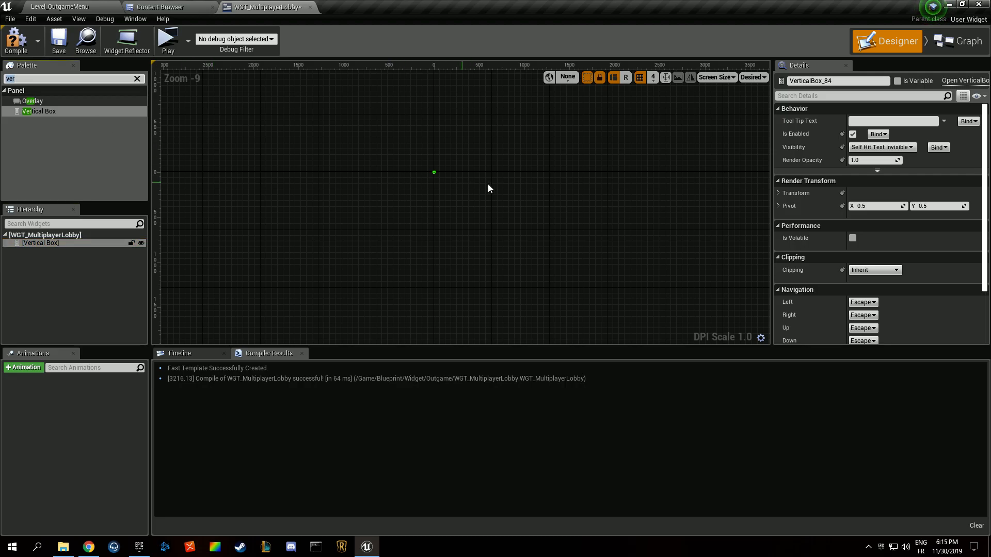
{"action": "left_click", "coordinate": [16, 41]}
Create a subfolder named Lobby in the Outgame folder and open it
{"action": "left_click", "coordinate": [188, 6]}
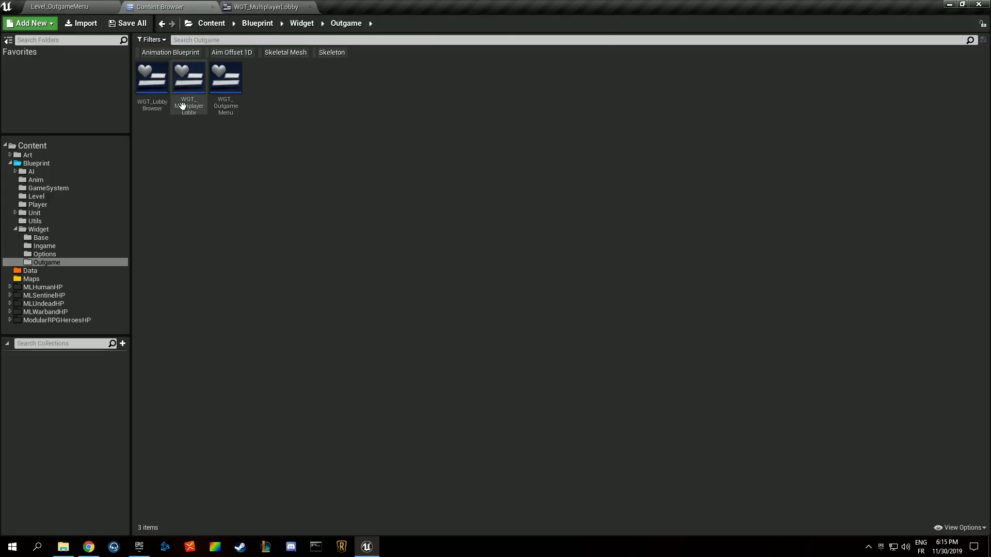
{"action": "right_click", "coordinate": [290, 114]}
{"action": "left_click", "coordinate": [314, 123]}
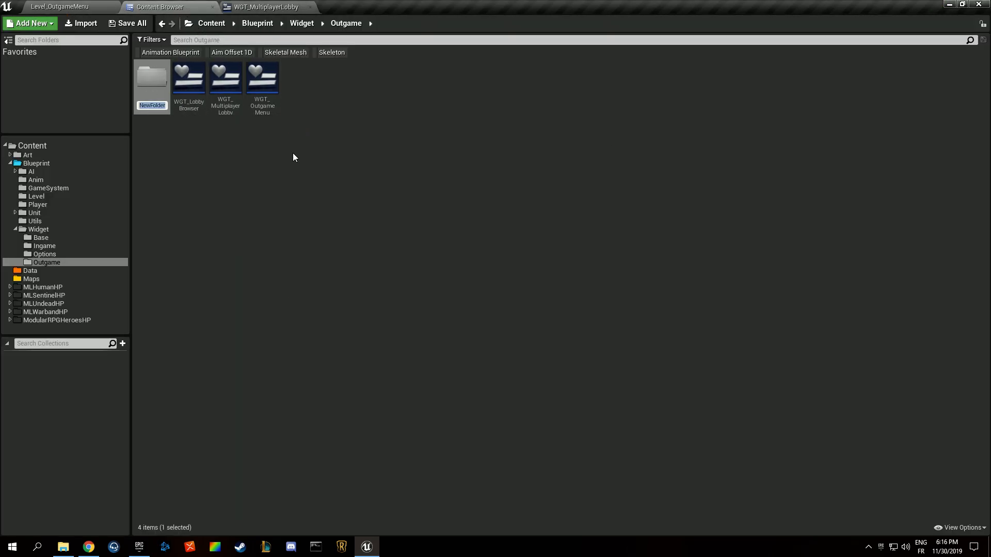
{"action": "type", "text": "Lobby"}
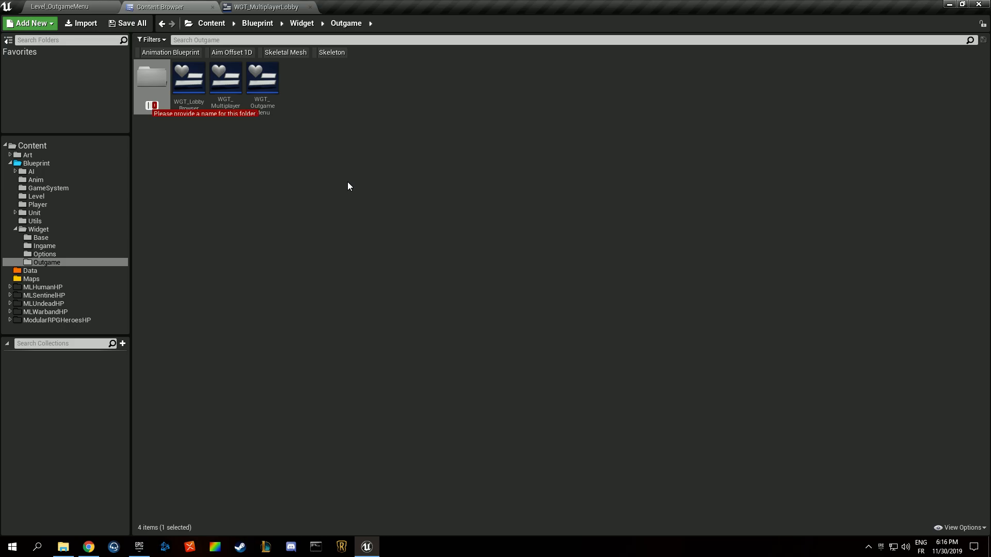
{"action": "key", "text": "Return"}
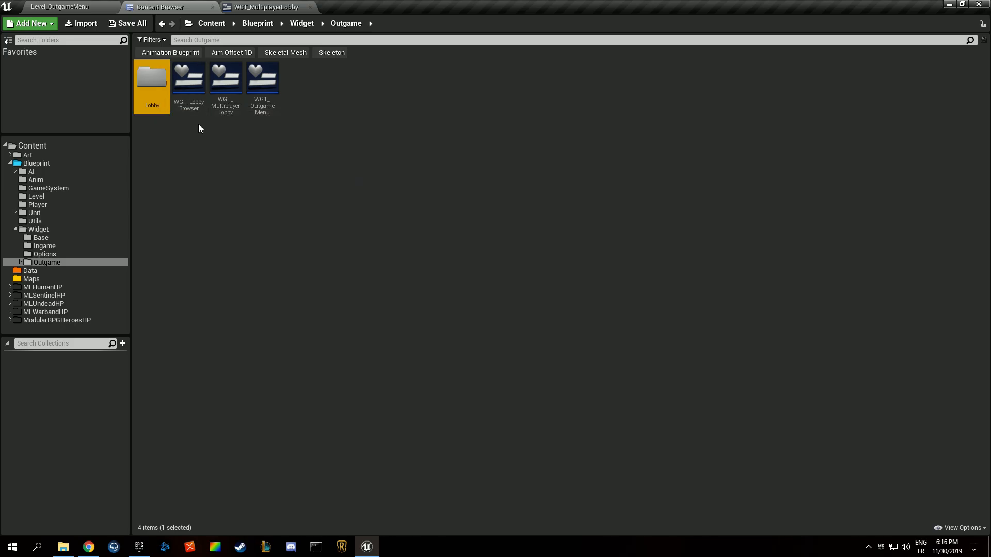
{"action": "double_click", "coordinate": [145, 98]}
{"action": "right_click", "coordinate": [196, 130]}
{"action": "mouse_move", "coordinate": [296, 472]}
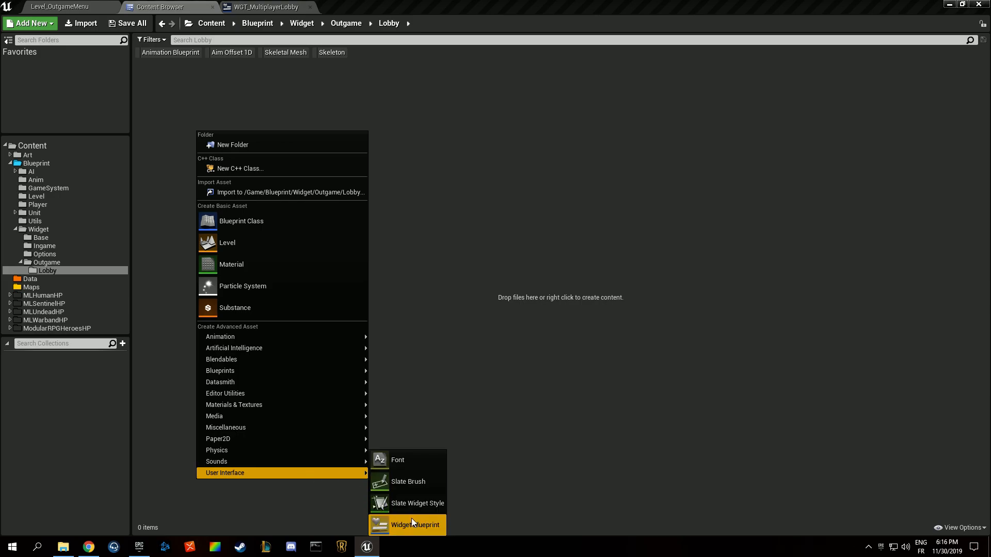
{"action": "left_click", "coordinate": [413, 521]}
{"action": "type", "text": "WGT_ServerEntry"}
{"action": "key", "text": "Return"}
{"action": "left_click", "coordinate": [299, 231]}
{"action": "left_click", "coordinate": [148, 98]}
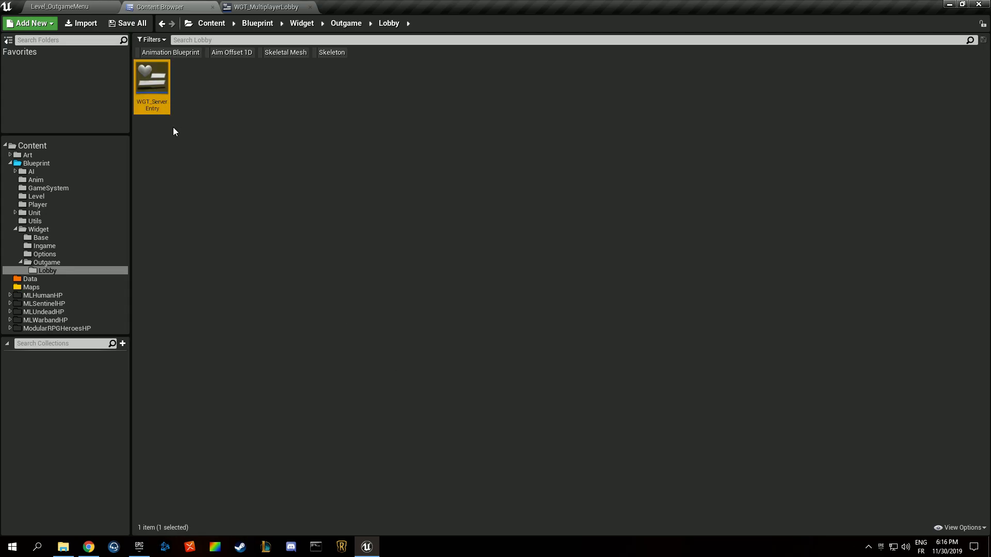
{"action": "key", "text": "Delete"}
{"action": "left_click", "coordinate": [429, 437]}
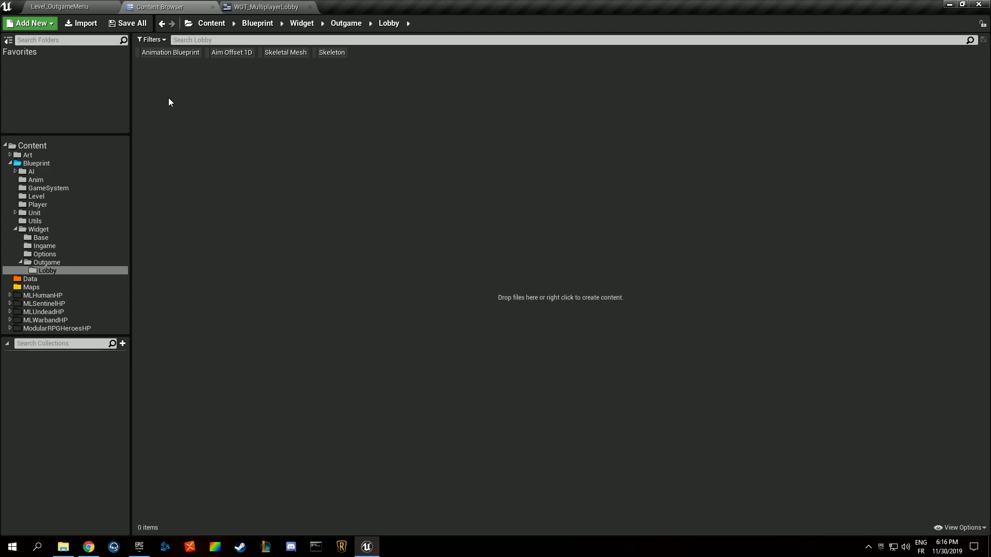
Create a blueprint named WGT_ServerEntry in the Lobby folder with WGT_Button as its parent class
{"action": "right_click", "coordinate": [168, 97]}
{"action": "left_click", "coordinate": [241, 190]}
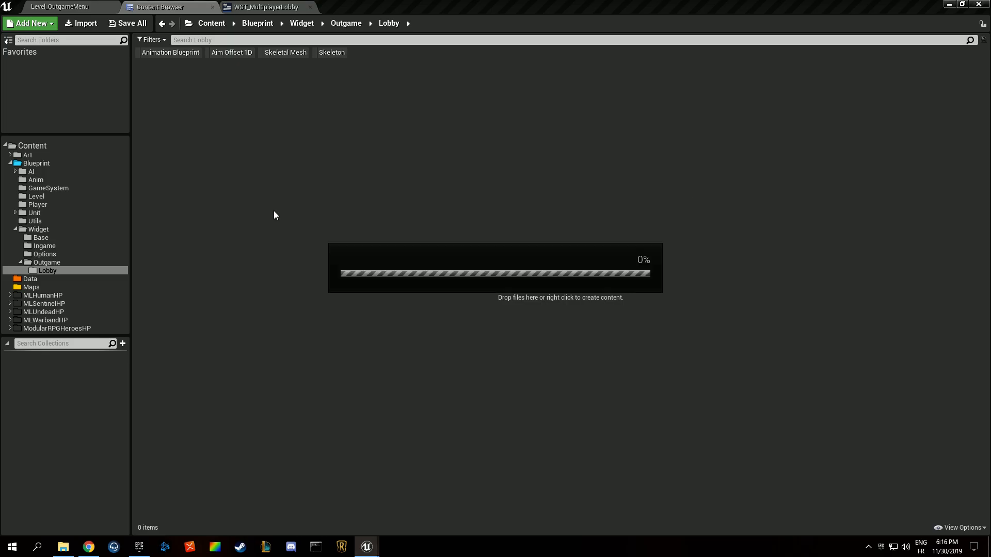
{"action": "type", "text": "button"}
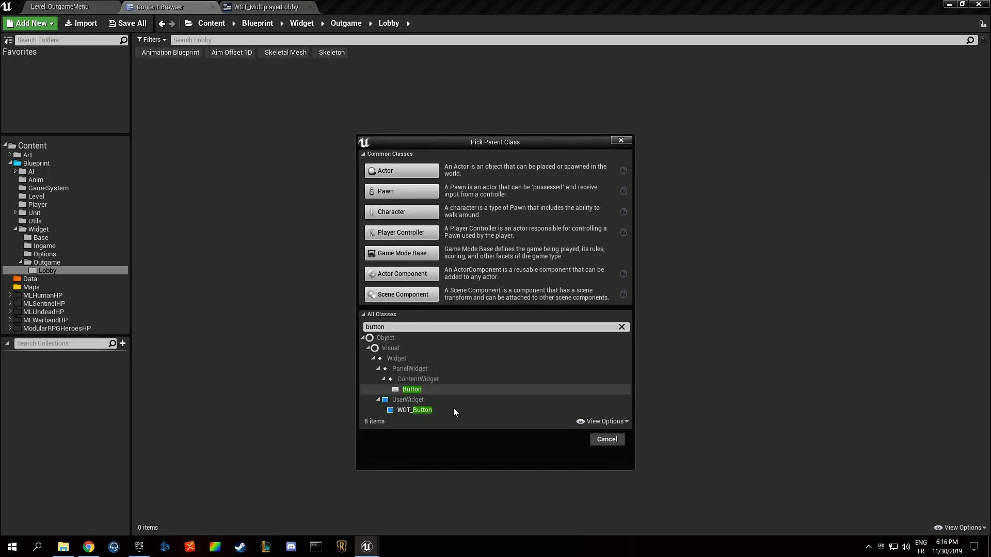
{"action": "left_click", "coordinate": [455, 411]}
{"action": "left_click", "coordinate": [569, 441]}
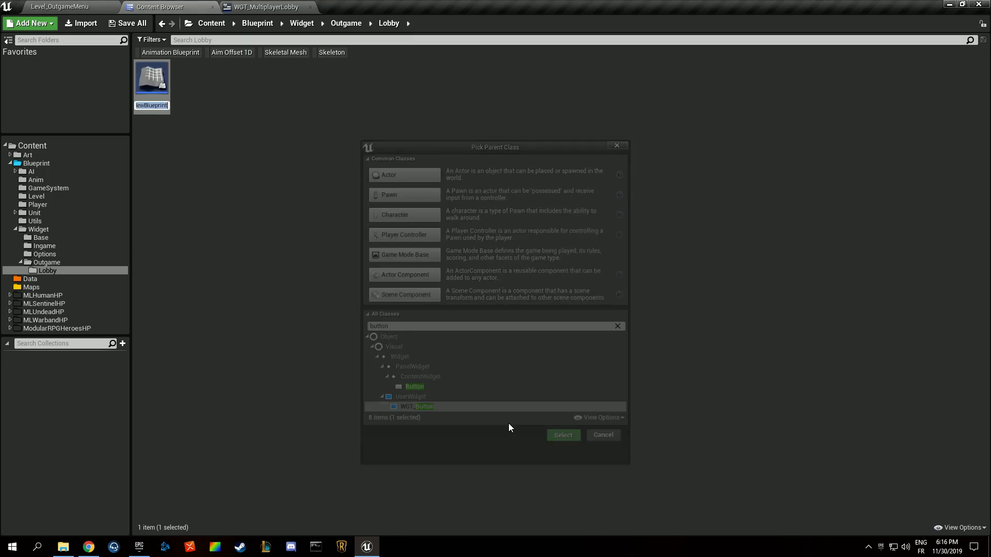
{"action": "type", "text": "WGT_"}
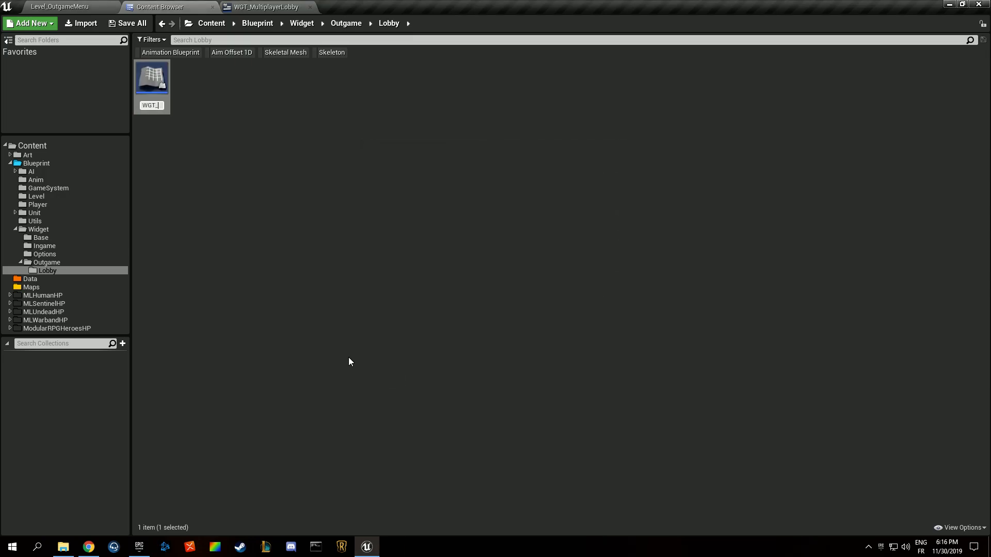
{"action": "type", "text": "ServerEntry"}
{"action": "key", "text": "Return"}
Open WGT_ServerEntry, compile it and inspect the properties of its root widget
{"action": "double_click", "coordinate": [159, 83]}
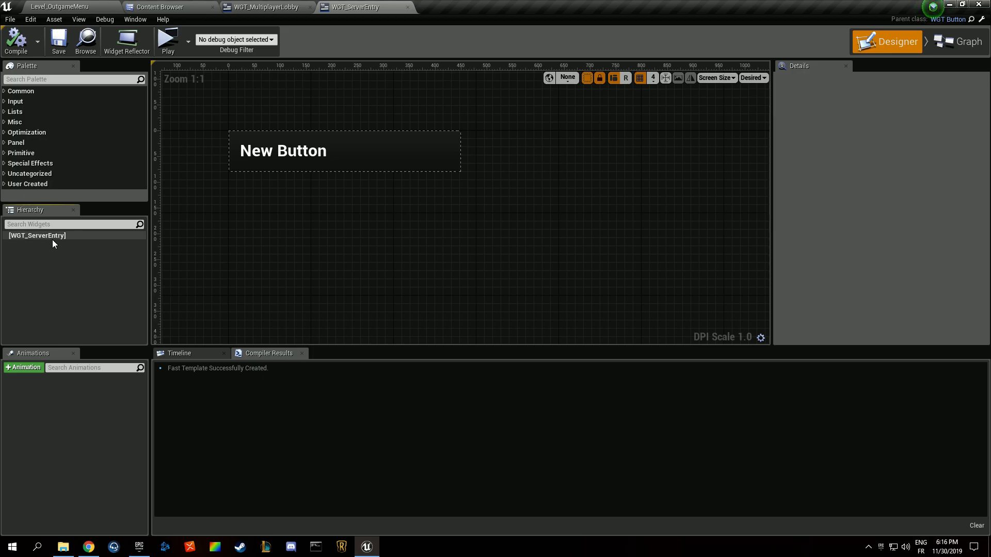
{"action": "left_click", "coordinate": [28, 45]}
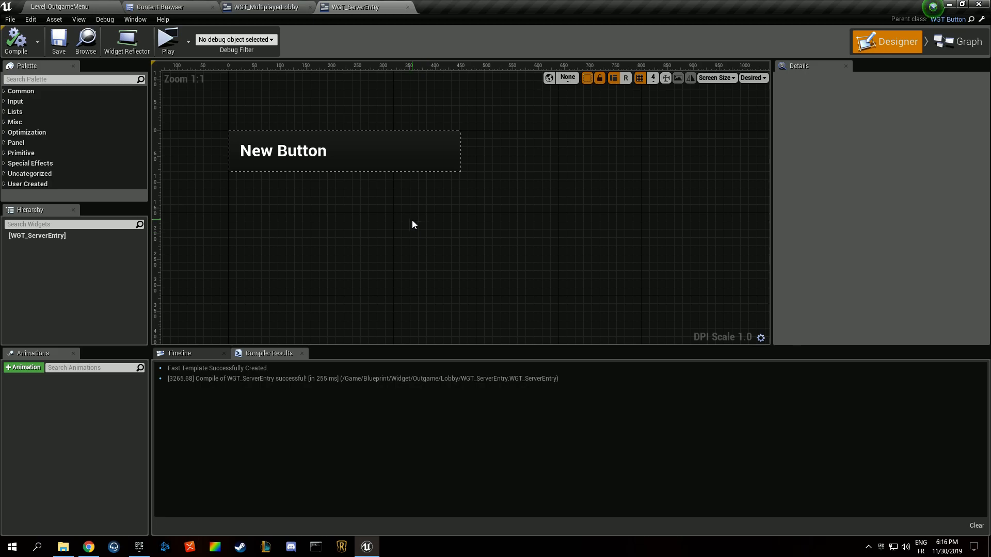
{"action": "left_click", "coordinate": [48, 234]}
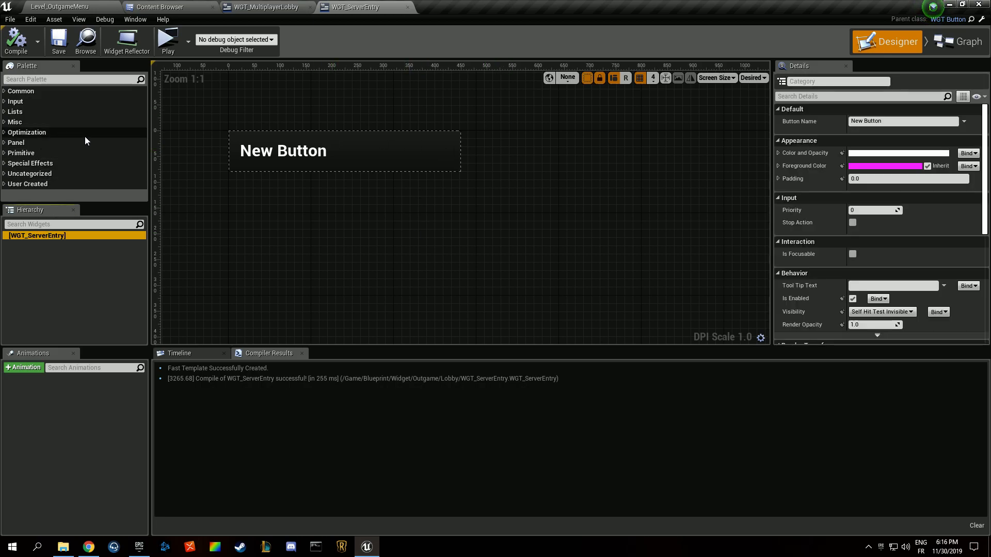
{"action": "left_click", "coordinate": [401, 148]}
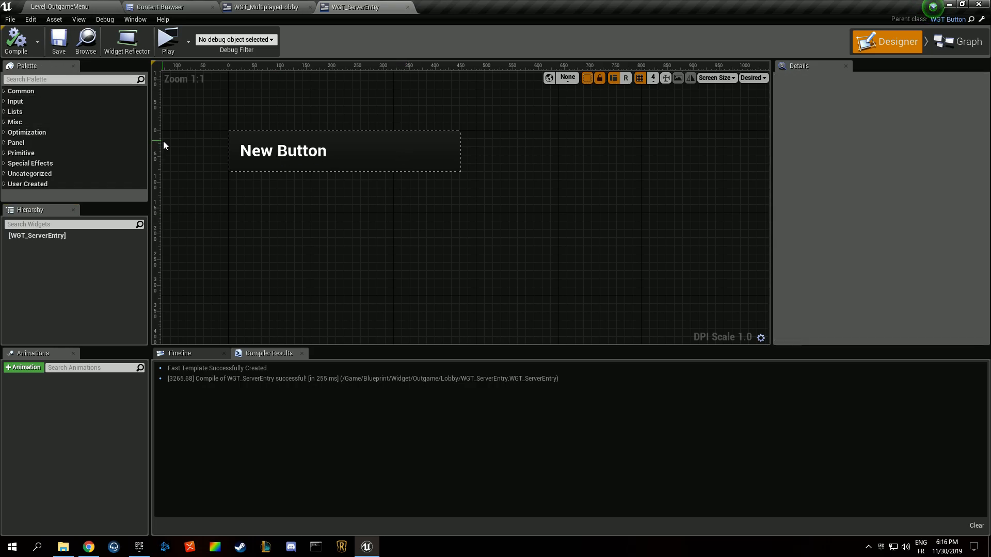
{"action": "left_click", "coordinate": [56, 235]}
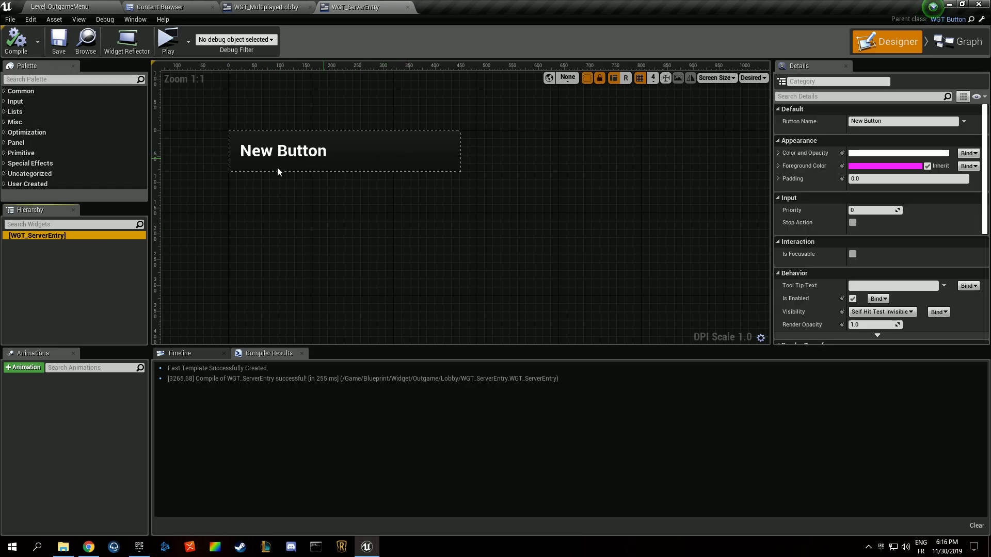
Place a WGT_ServerEntry in the Vertical Box of WGT_MultiplayerLobby, duplicate it three times and compile
{"action": "left_click", "coordinate": [269, 5]}
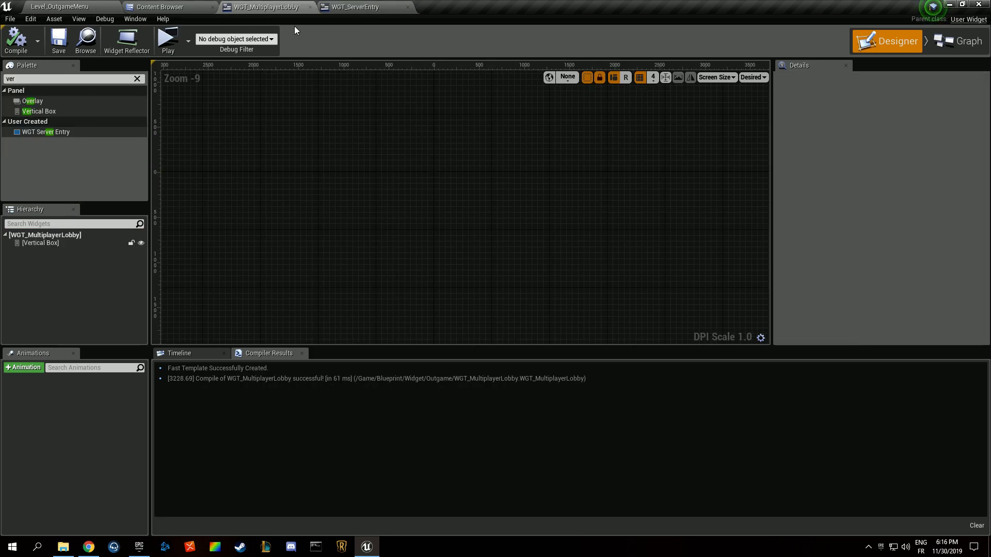
{"action": "left_click_drag", "start_coordinate": [47, 132], "coordinate": [46, 251]}
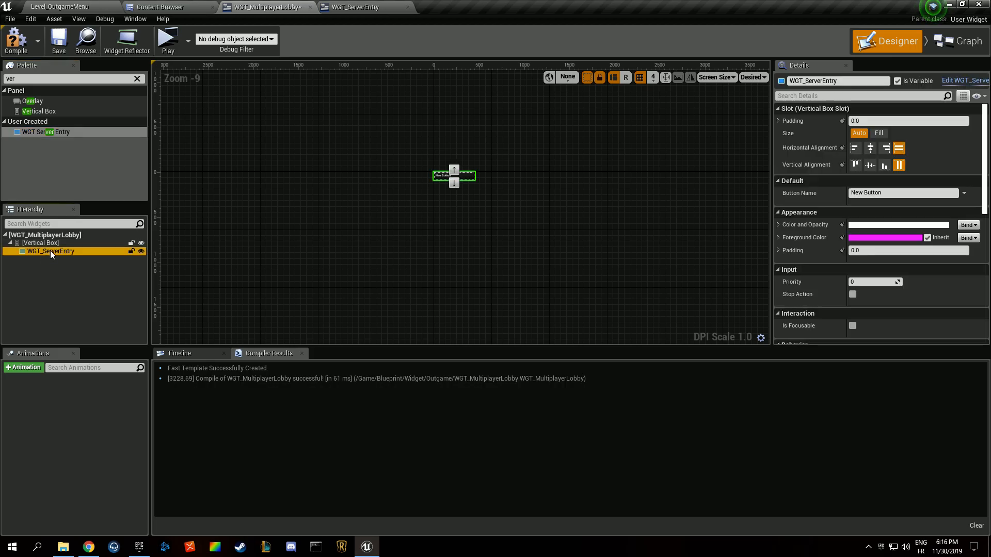
{"action": "key", "text": "ctrl+d"}
{"action": "key", "text": "ctrl+d"}
{"action": "key", "text": "ctrl+d"}
{"action": "scroll", "coordinate": [365, 205], "scroll_direction": "up", "scroll_amount": 4}
{"action": "left_click", "coordinate": [16, 40]}
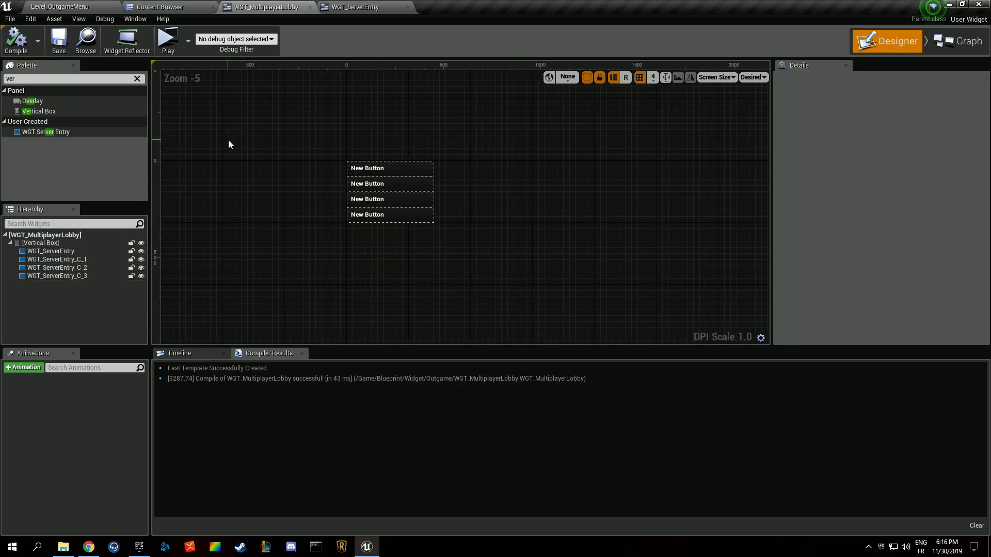
{"action": "scroll", "coordinate": [361, 187], "scroll_direction": "up", "scroll_amount": 3}
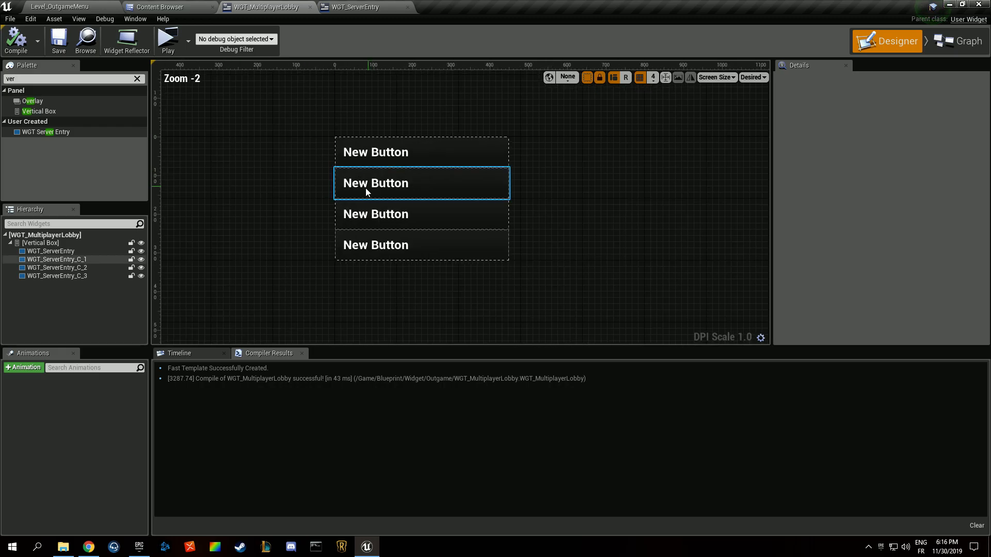
Set the default Button Name of WGT_ServerEntry to New Server, save it, and recompile WGT_MultiplayerLobby
{"action": "left_click", "coordinate": [397, 6]}
{"action": "left_click", "coordinate": [957, 42]}
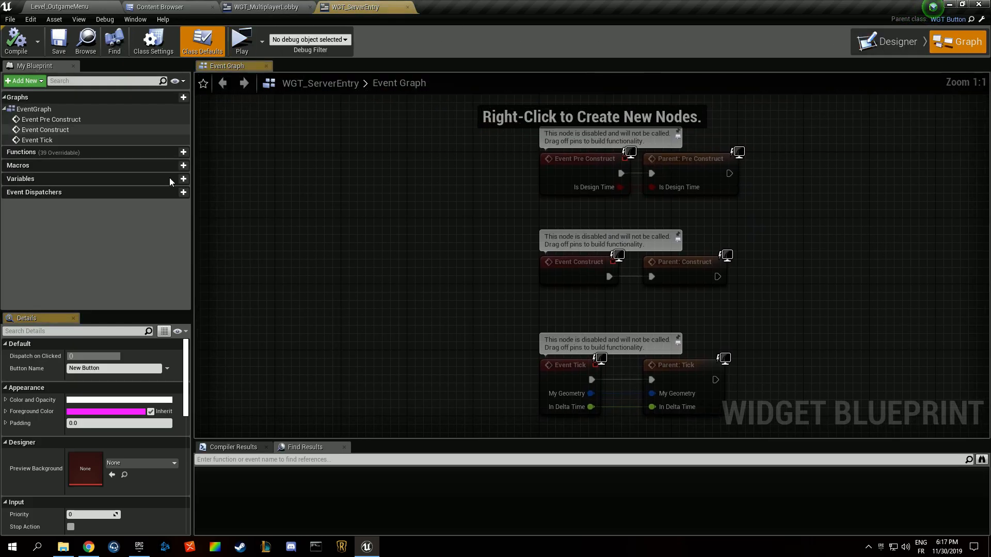
{"action": "left_click", "coordinate": [114, 368]}
{"action": "type", "text": "New Server"}
{"action": "key", "text": "Return"}
{"action": "left_click", "coordinate": [58, 50]}
{"action": "left_click", "coordinate": [266, 7]}
{"action": "left_click", "coordinate": [16, 39]}
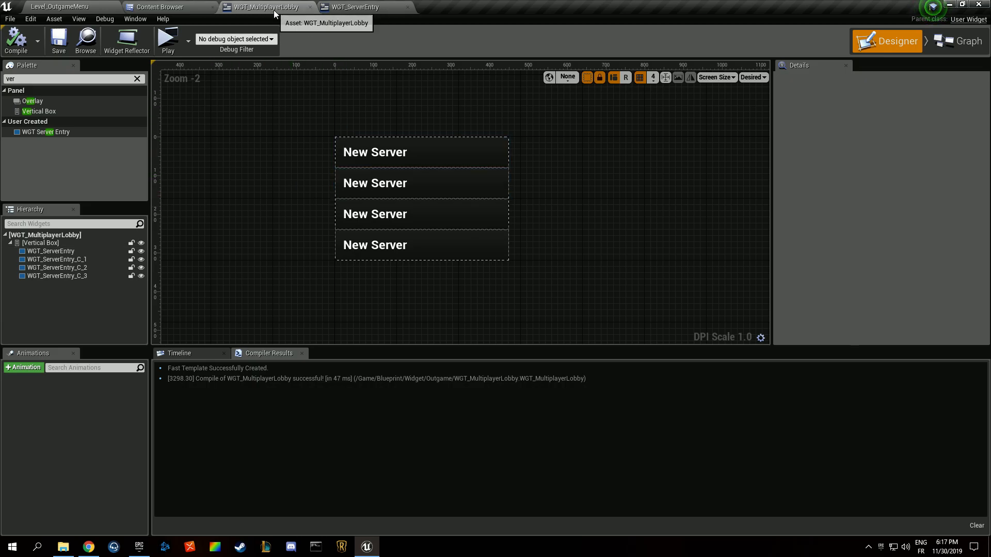
Cut the Vertical Box with its four server entries out of WGT_MultiplayerLobby and compile
{"action": "left_click", "coordinate": [40, 243]}
{"action": "key", "text": "Delete"}
{"action": "left_click", "coordinate": [16, 41]}
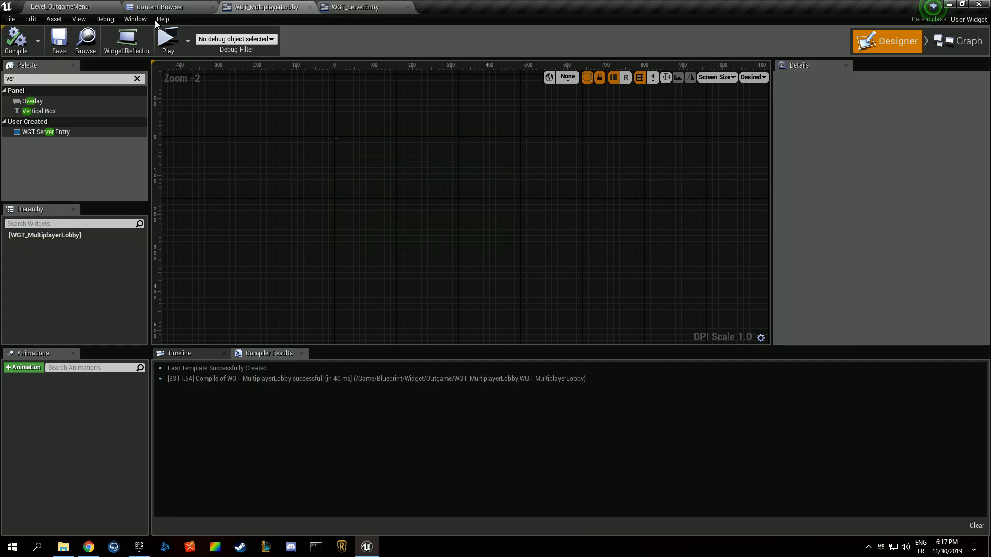
Open WGT_LobbyBrowser from the Outgame folder, replace its canvas panel with the cut Vertical Box, and compile and save
{"action": "left_click", "coordinate": [160, 7]}
{"action": "left_click", "coordinate": [46, 262]}
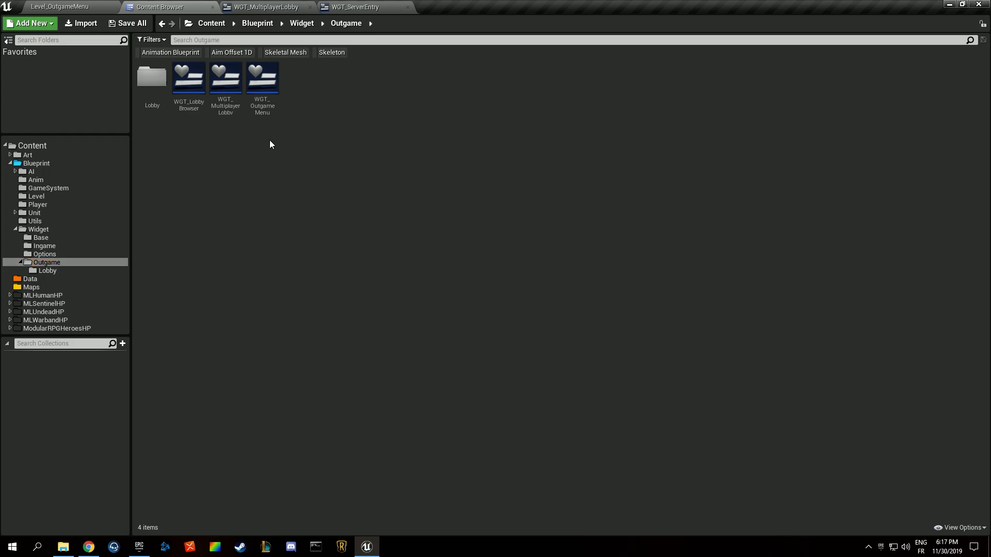
{"action": "double_click", "coordinate": [189, 80]}
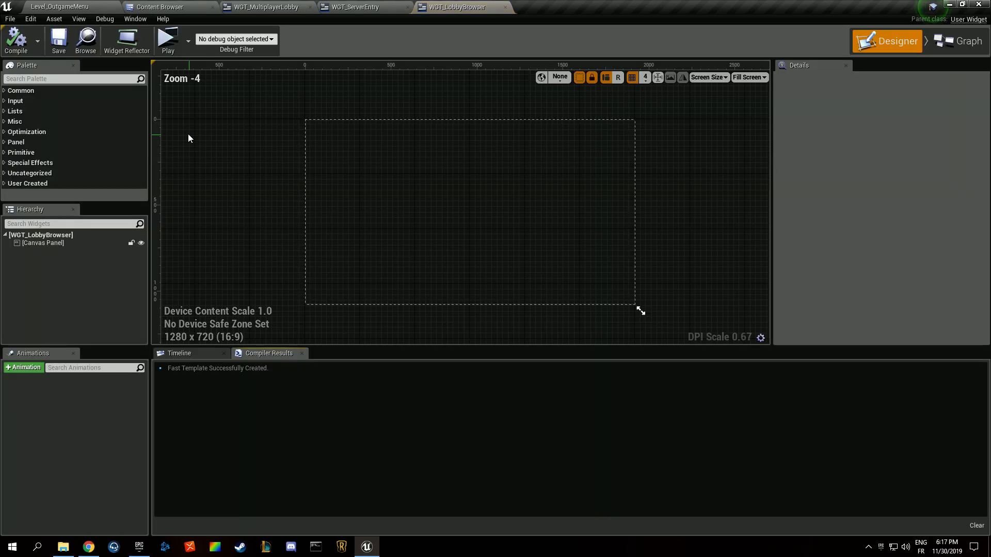
{"action": "left_click", "coordinate": [57, 243]}
{"action": "key", "text": "Delete"}
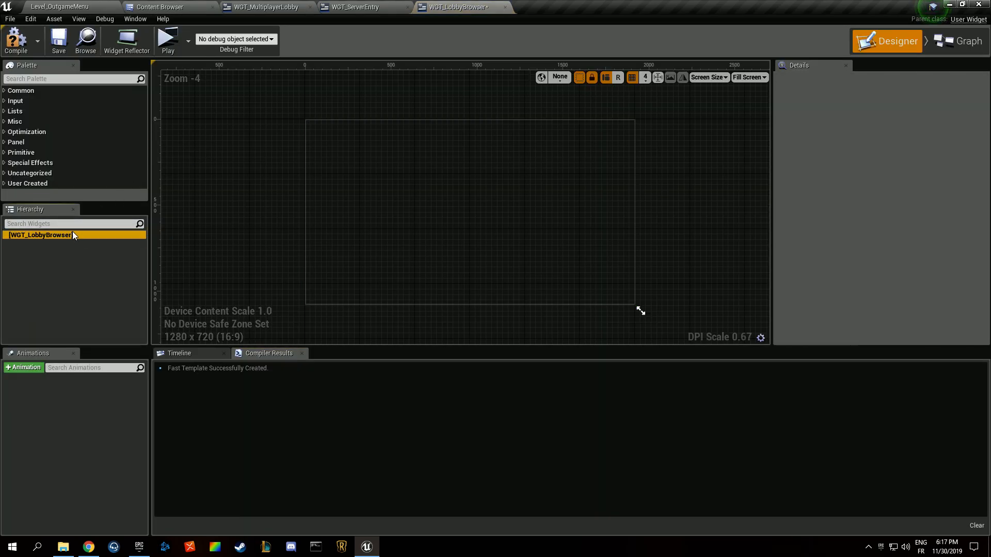
{"action": "left_click", "coordinate": [72, 234]}
{"action": "key", "text": "ctrl+v"}
{"action": "left_click", "coordinate": [16, 41]}
{"action": "left_click", "coordinate": [59, 41]}
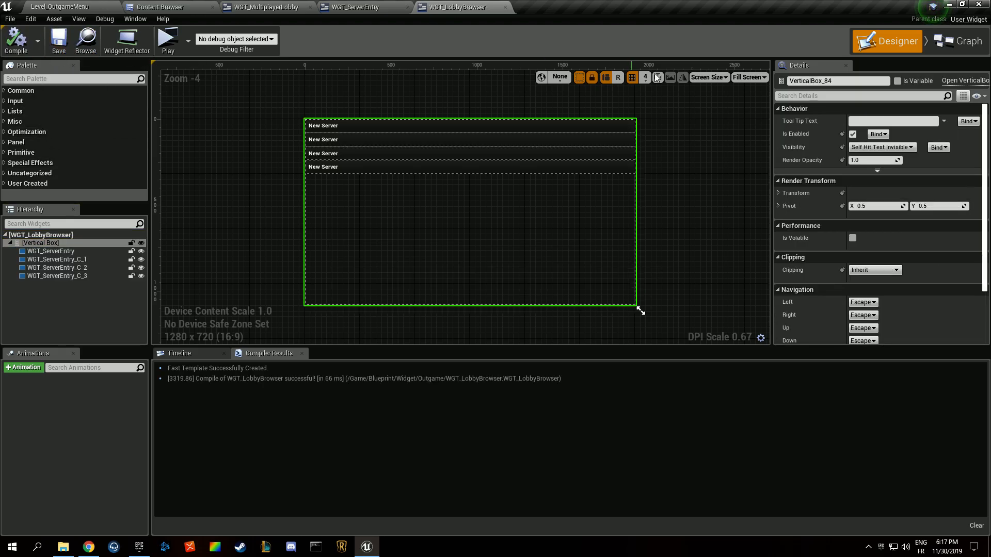
Set the WGT_LobbyBrowser designer preview to Desired size, and compile and save the widget
{"action": "left_click", "coordinate": [750, 77]}
{"action": "left_click", "coordinate": [744, 124]}
{"action": "left_click", "coordinate": [16, 41]}
{"action": "left_click", "coordinate": [59, 41]}
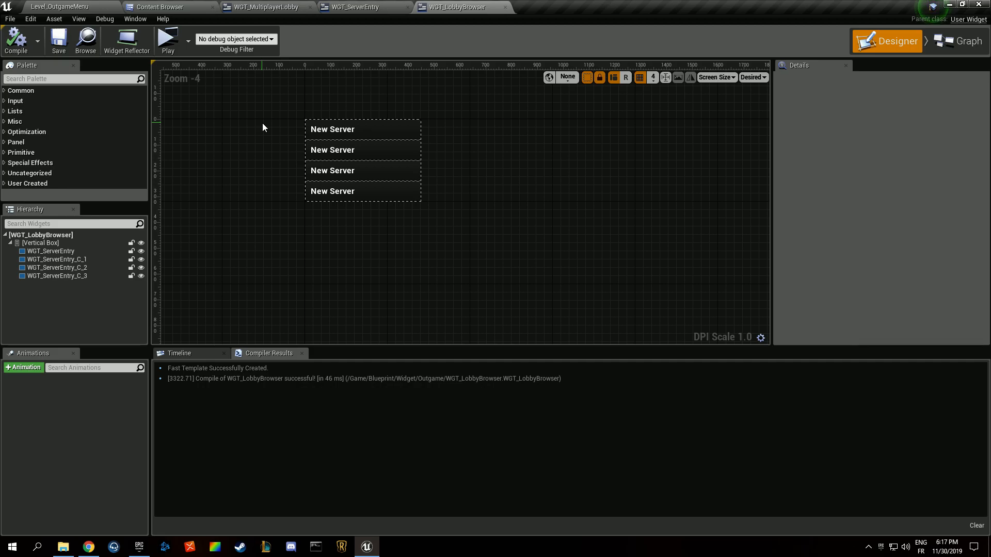
In WGT_MultiplayerLobby, add an Overlay as the root widget and place a Vertical Box inside it
{"action": "left_click", "coordinate": [280, 7]}
{"action": "scroll", "coordinate": [296, 147], "scroll_direction": "up", "scroll_amount": 4}
{"action": "left_click", "coordinate": [72, 79]}
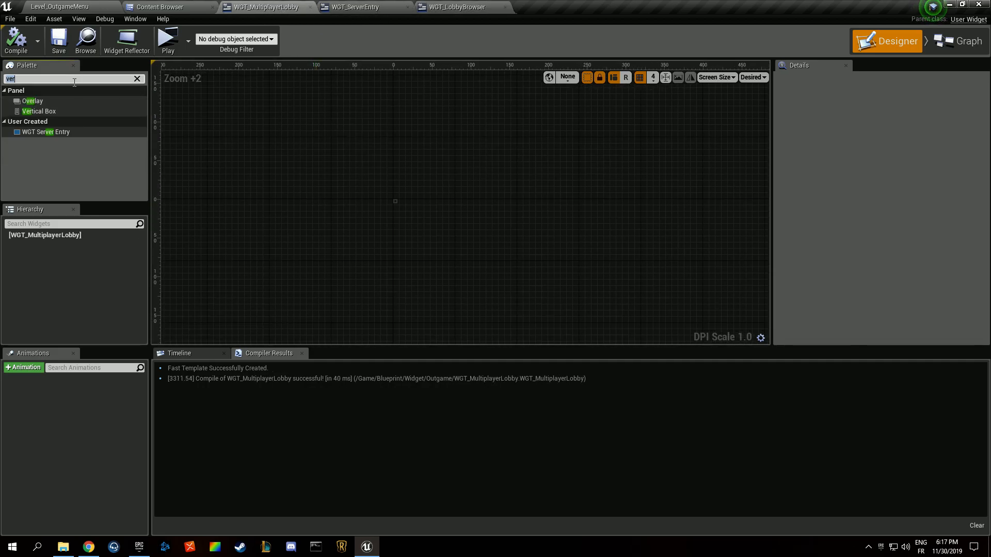
{"action": "type", "text": "over"}
{"action": "left_click_drag", "start_coordinate": [32, 101], "coordinate": [48, 195]}
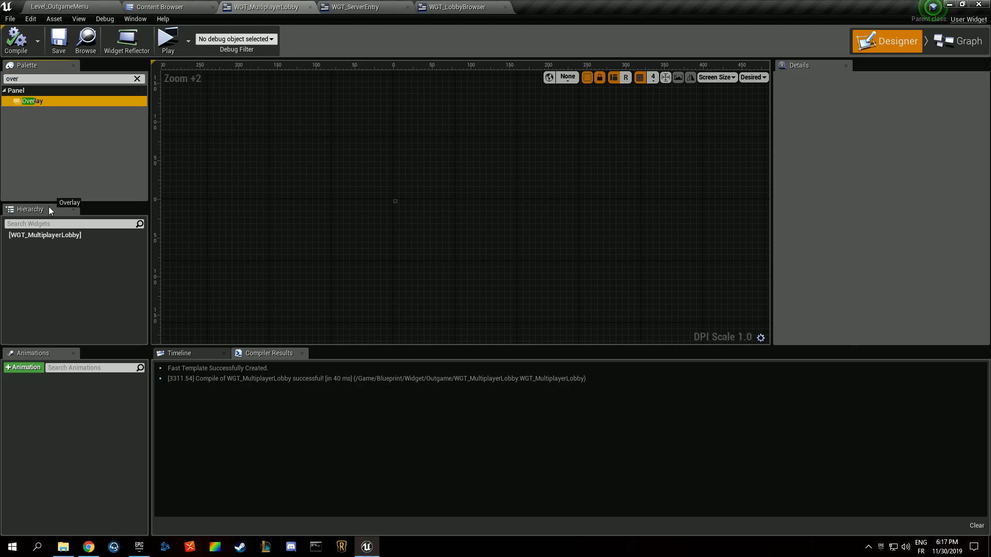
{"action": "left_click_drag", "start_coordinate": [48, 235], "coordinate": [48, 235]}
{"action": "left_click_drag", "start_coordinate": [39, 101], "coordinate": [48, 241]}
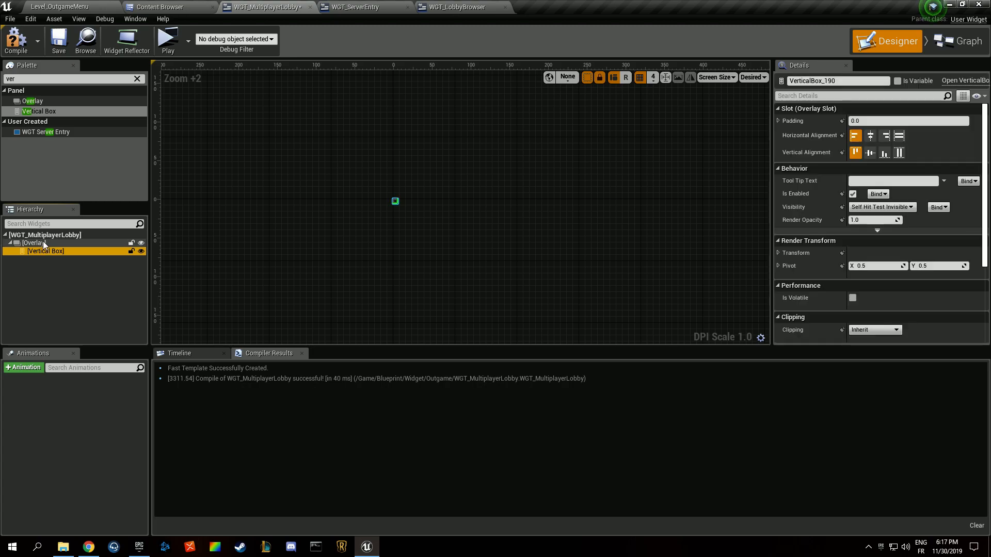
Add a Horizontal Box to the Overlay, move the Vertical Box into it and duplicate the Vertical Box
{"action": "left_click", "coordinate": [42, 78]}
{"action": "type", "text": "hori"}
{"action": "left_click_drag", "start_coordinate": [42, 101], "coordinate": [54, 254]}
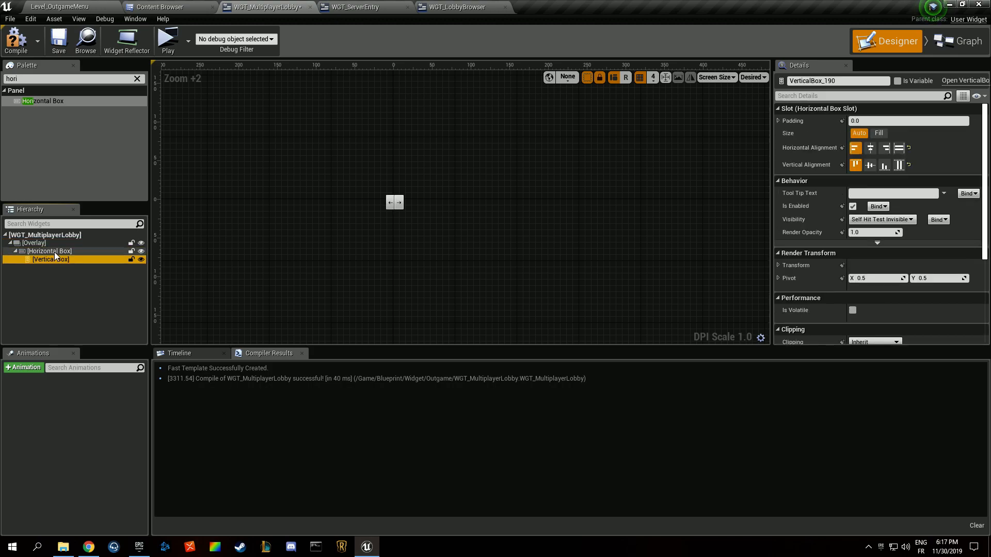
{"action": "left_click", "coordinate": [54, 251]}
{"action": "left_click", "coordinate": [54, 271]}
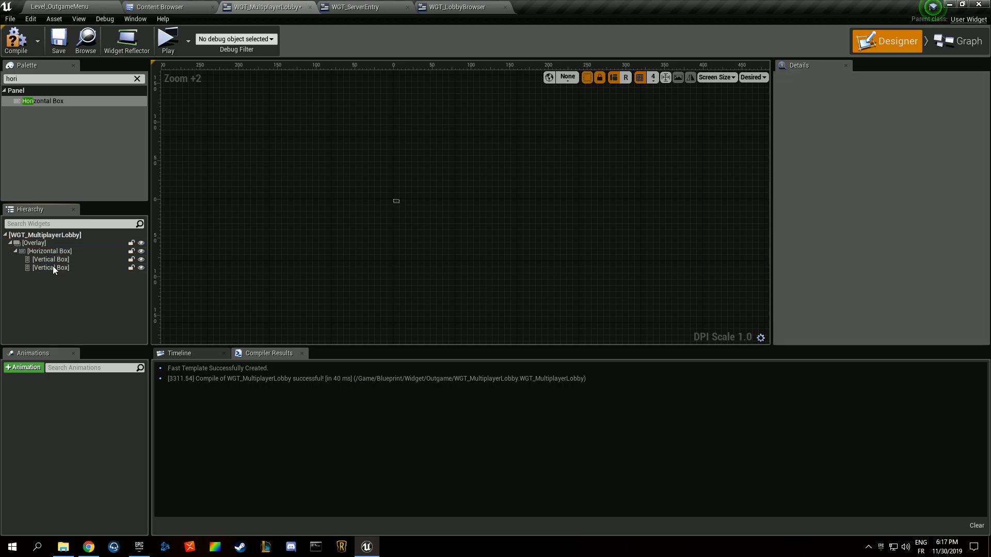
Make a Size Box the root of WGT_MultiplayerLobby and nest the existing Overlay hierarchy inside it
{"action": "left_click", "coordinate": [21, 80]}
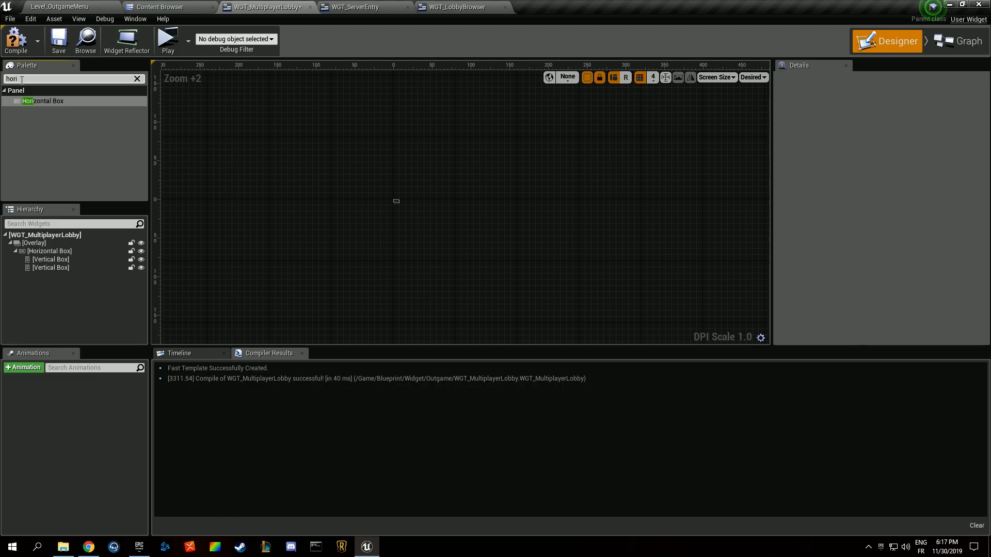
{"action": "type", "text": "size"}
{"action": "left_click", "coordinate": [51, 242]}
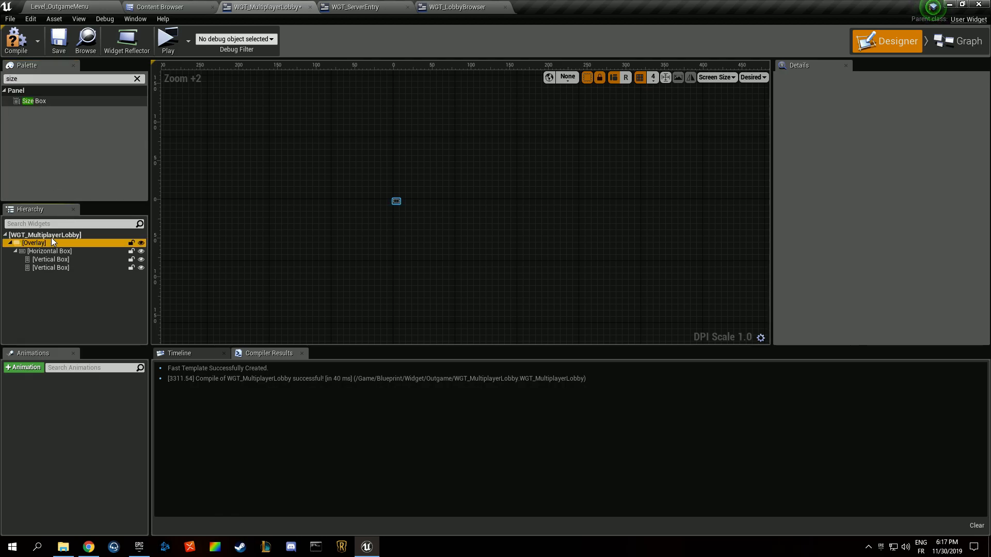
{"action": "key", "text": "Delete"}
{"action": "left_click_drag", "start_coordinate": [54, 102], "coordinate": [57, 240]}
{"action": "key", "text": "ctrl+v"}
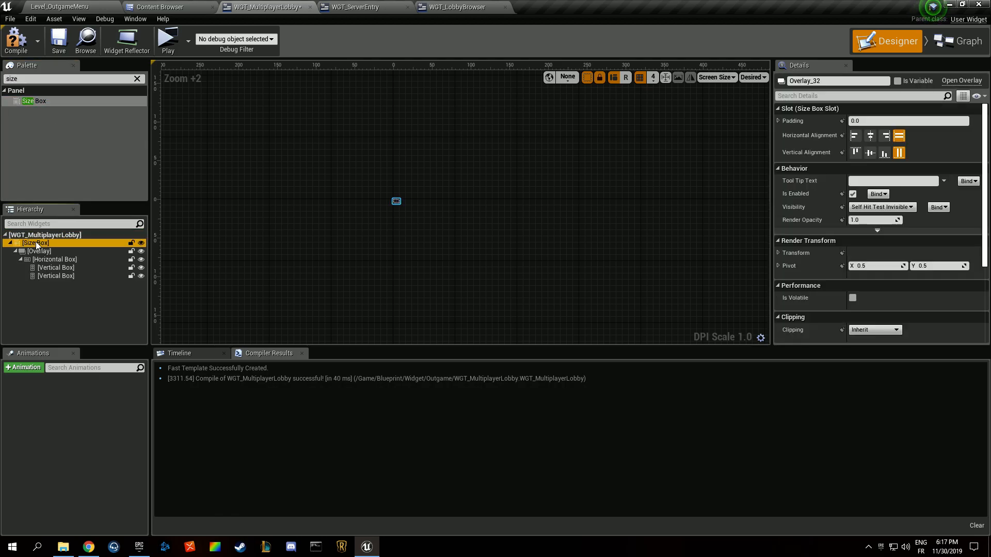
Override the Size Box's width to 1400 and height to 800, and compile and save WGT_MultiplayerLobby
{"action": "left_click", "coordinate": [786, 120]}
{"action": "left_click", "coordinate": [787, 135]}
{"action": "left_click", "coordinate": [873, 122]}
{"action": "type", "text": "1400"}
{"action": "left_click", "coordinate": [875, 135]}
{"action": "type", "text": "800"}
{"action": "key", "text": "Return"}
{"action": "scroll", "coordinate": [404, 125], "scroll_direction": "down", "scroll_amount": 7}
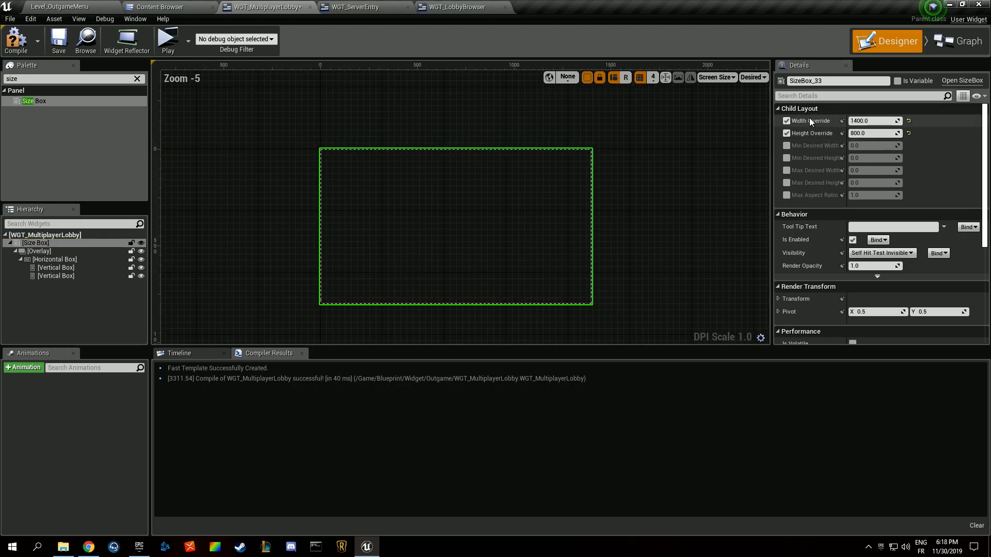
{"action": "left_click", "coordinate": [16, 42]}
{"action": "left_click", "coordinate": [66, 44]}
{"action": "left_click", "coordinate": [258, 158]}
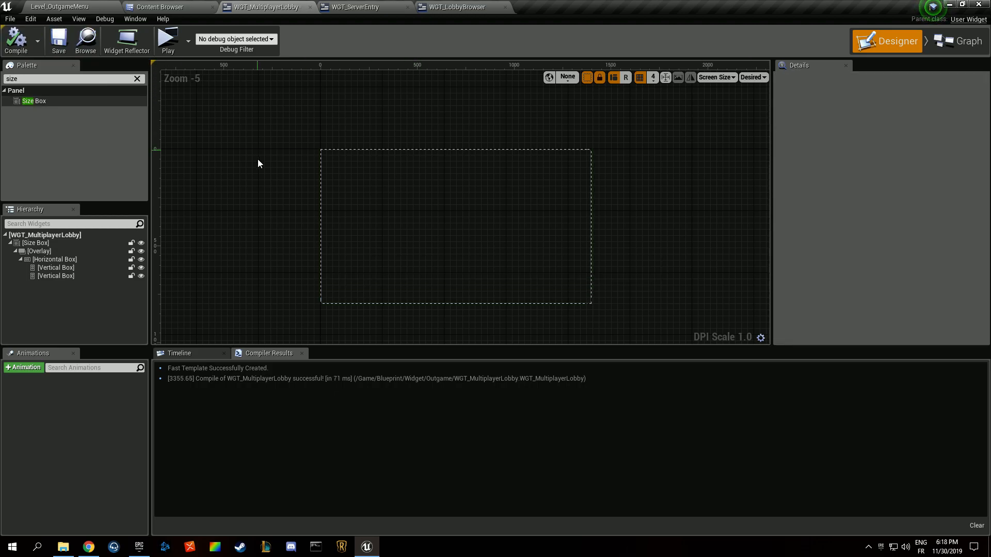
Set the Horizontal Box's horizontal and vertical alignment to Fill within the Overlay, and compile and save
{"action": "left_click", "coordinate": [130, 250]}
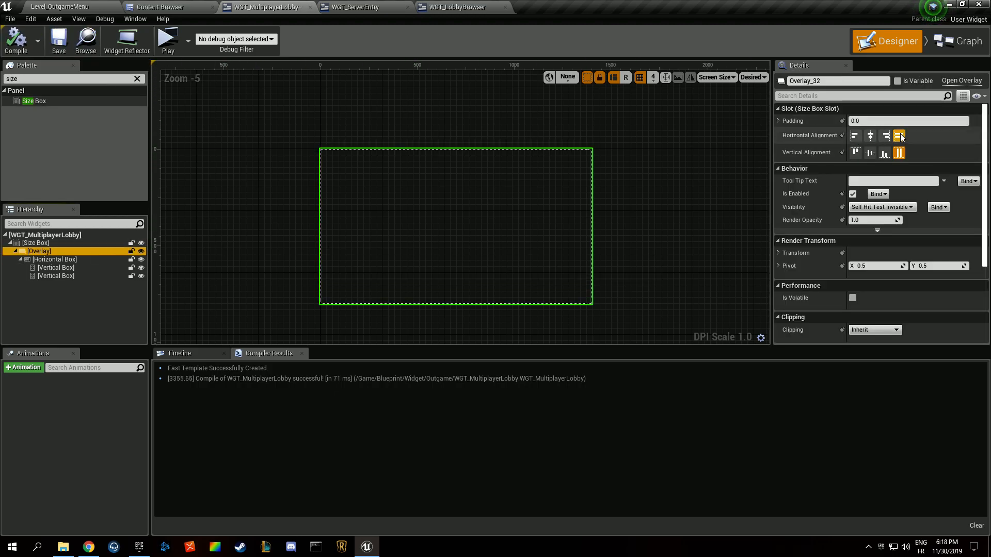
{"action": "left_click", "coordinate": [72, 243]}
{"action": "left_click", "coordinate": [77, 251]}
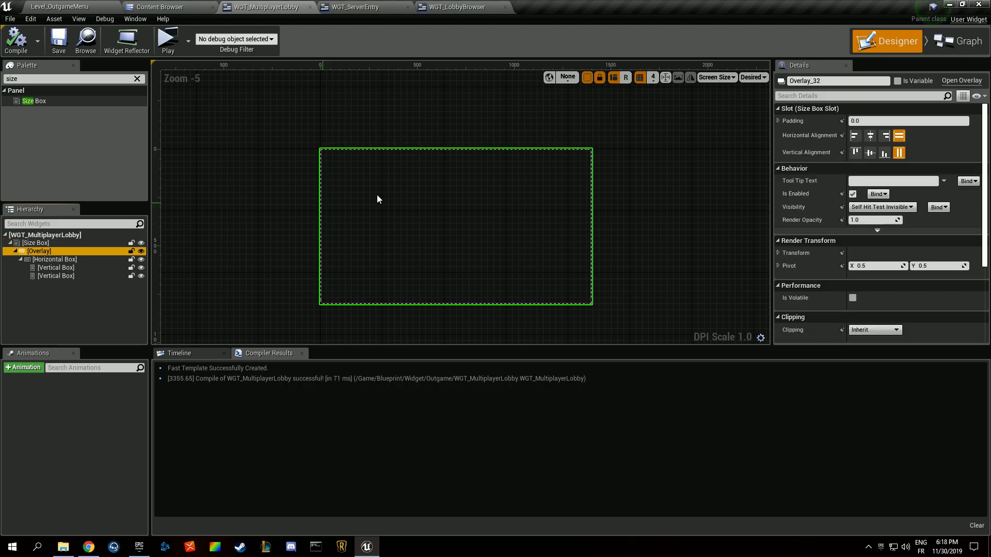
{"action": "left_click", "coordinate": [898, 135]}
{"action": "left_click", "coordinate": [55, 259]}
{"action": "left_click", "coordinate": [899, 135]}
{"action": "left_click", "coordinate": [899, 153]}
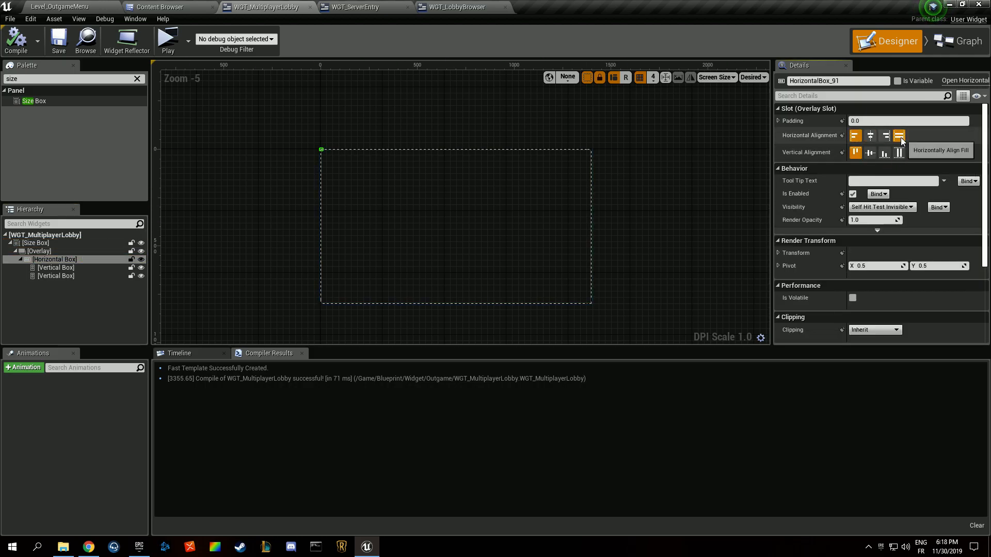
{"action": "left_click", "coordinate": [16, 42]}
{"action": "left_click", "coordinate": [59, 41]}
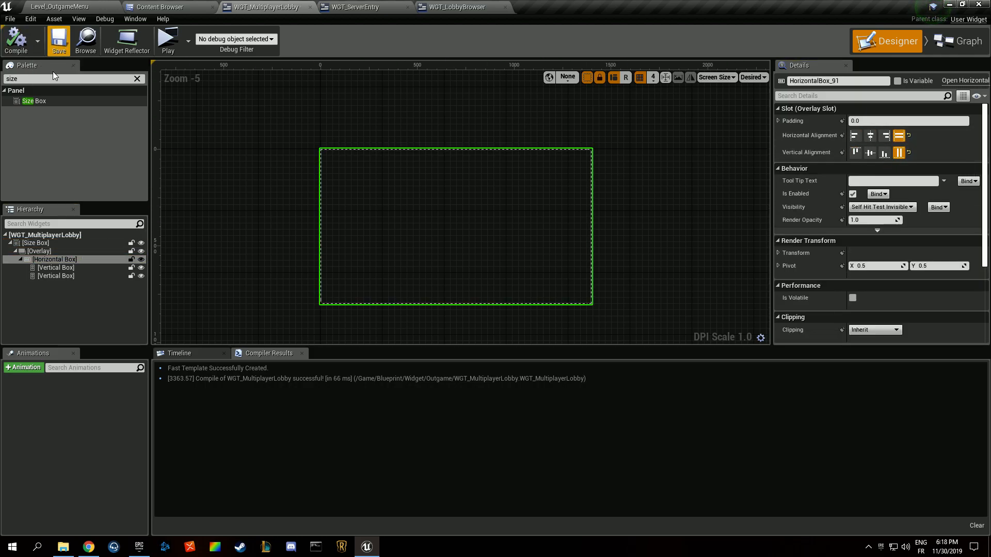
Select the first Vertical Box in the Horizontal Box and clear the widget palette search
{"action": "left_click", "coordinate": [71, 266]}
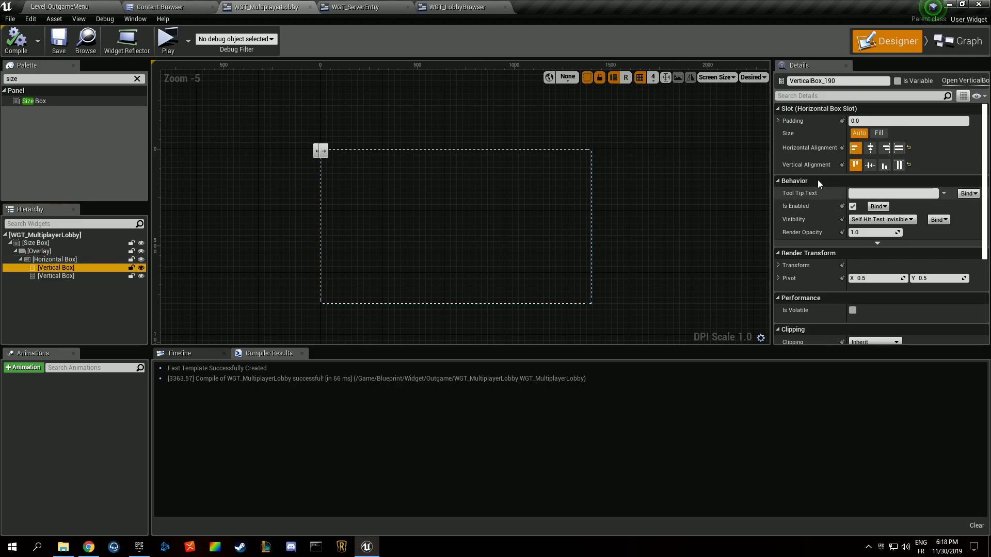
{"action": "scroll", "coordinate": [410, 224], "scroll_direction": "up", "scroll_amount": 3}
{"action": "scroll", "coordinate": [341, 178], "scroll_direction": "down", "scroll_amount": 4}
{"action": "scroll", "coordinate": [342, 177], "scroll_direction": "up", "scroll_amount": 2}
{"action": "left_click", "coordinate": [47, 79]}
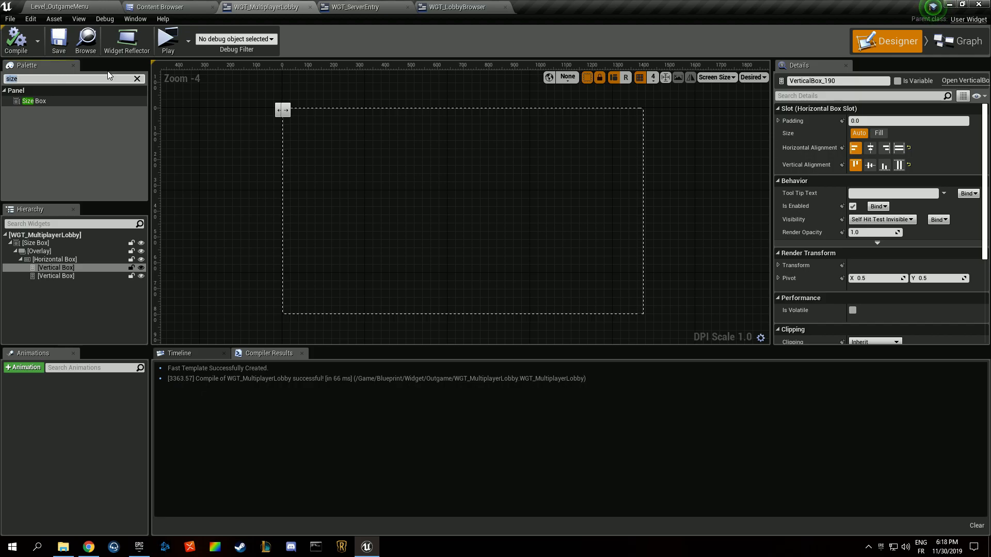
{"action": "key", "text": "BackSpace"}
Create a folder named Browser inside the Outgame widget folder of the Content Browser
{"action": "left_click", "coordinate": [86, 42]}
{"action": "left_click", "coordinate": [189, 120]}
{"action": "right_click", "coordinate": [357, 130]}
{"action": "left_click", "coordinate": [177, 120]}
{"action": "double_click", "coordinate": [159, 96]}
{"action": "right_click", "coordinate": [244, 146]}
{"action": "left_click", "coordinate": [152, 80]}
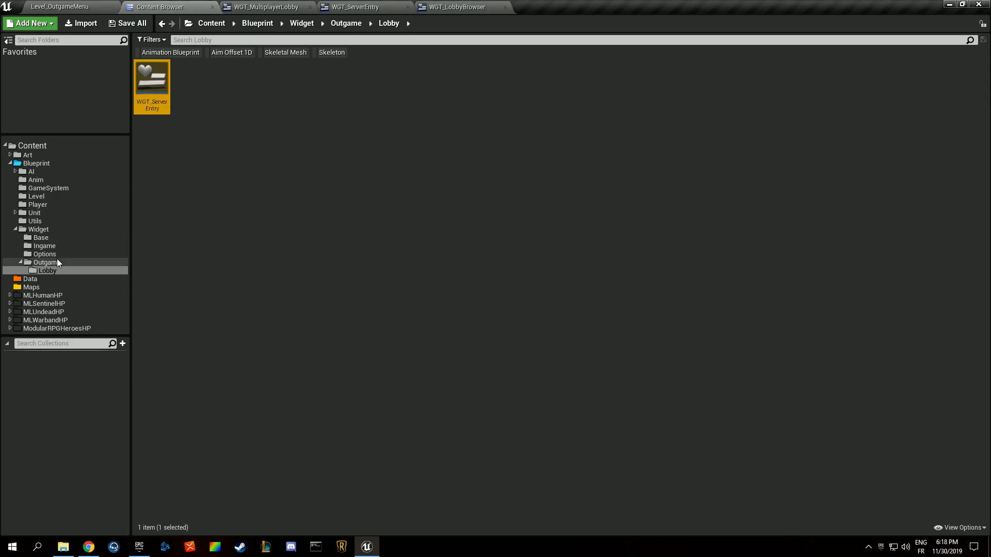
{"action": "left_click", "coordinate": [57, 262]}
{"action": "double_click", "coordinate": [146, 98]}
{"action": "left_click", "coordinate": [73, 262]}
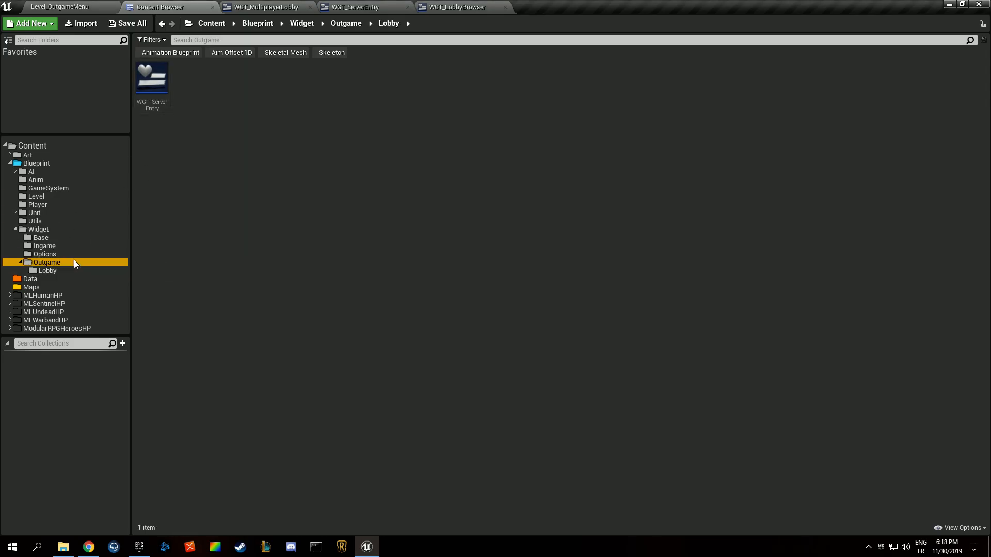
{"action": "right_click", "coordinate": [225, 152]}
{"action": "left_click", "coordinate": [266, 164]}
{"action": "type", "text": "Browser"}
{"action": "key", "text": "Return"}
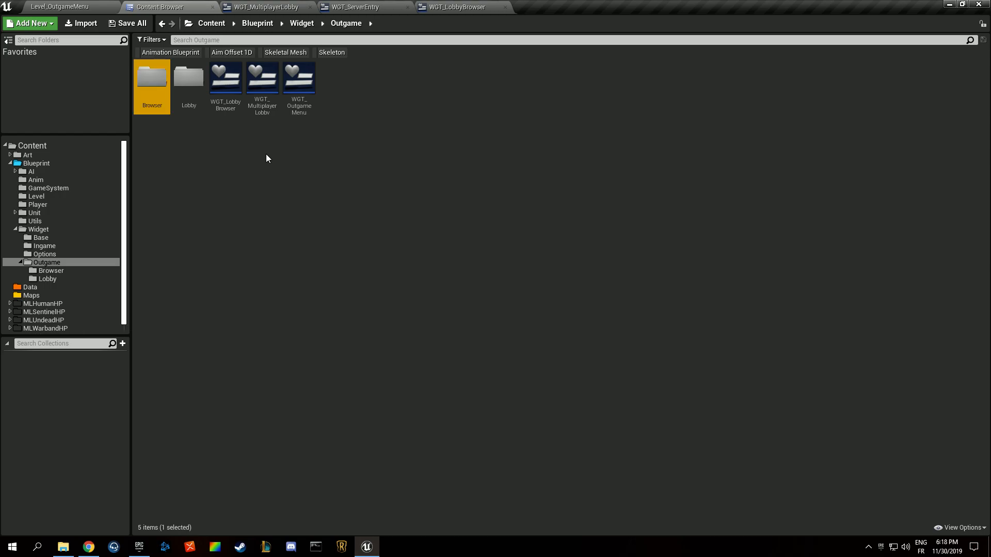
Move WGT_ServerEntry from the Lobby folder to the Browser folder
{"action": "left_click", "coordinate": [48, 278]}
{"action": "left_click_drag", "start_coordinate": [152, 83], "coordinate": [63, 271]}
{"action": "left_click", "coordinate": [82, 285]}
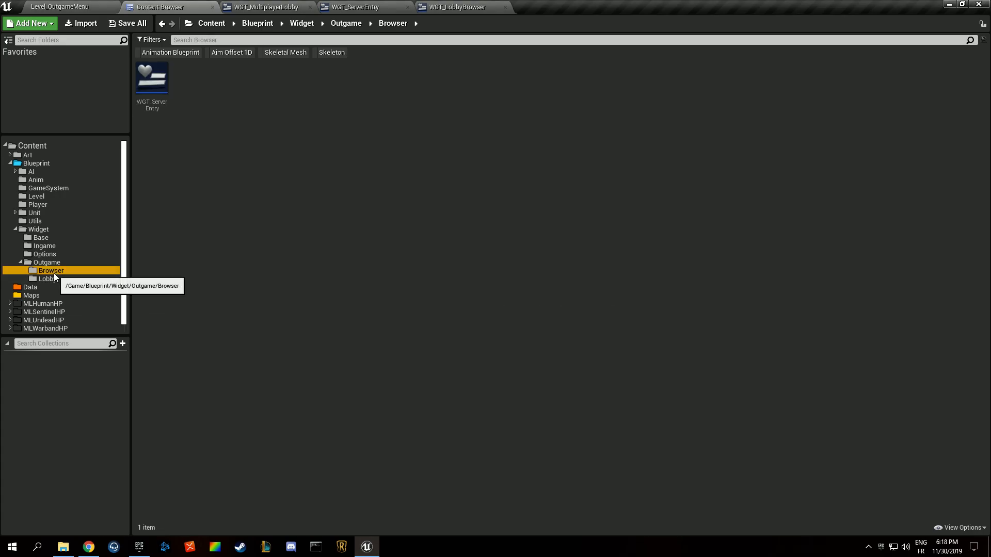
Create a Widget Blueprint named WGT_PlayerEntry in the Lobby folder
{"action": "right_click", "coordinate": [217, 127]}
{"action": "mouse_move", "coordinate": [289, 466]}
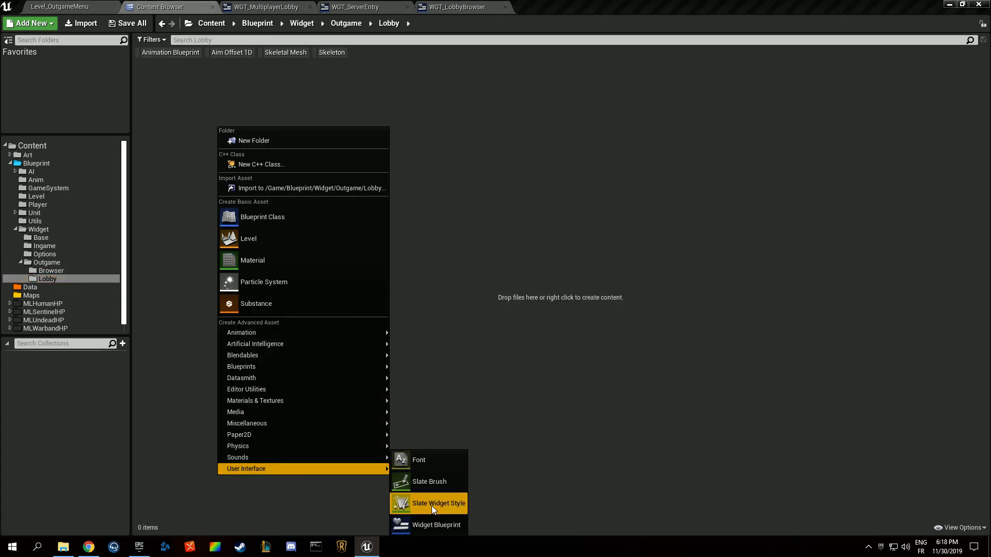
{"action": "left_click", "coordinate": [426, 524]}
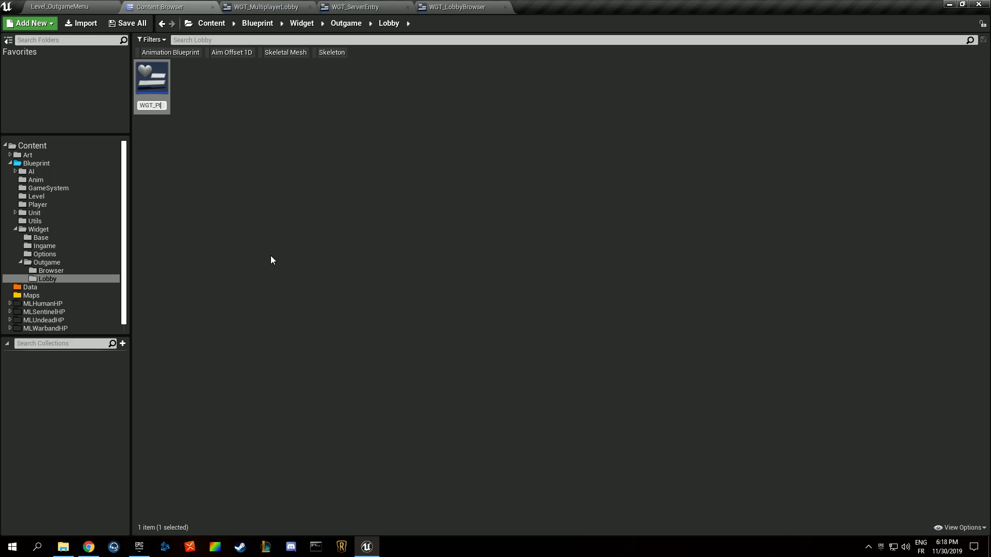
{"action": "type", "text": "WGT_PlayerEntry"}
{"action": "key", "text": "Return"}
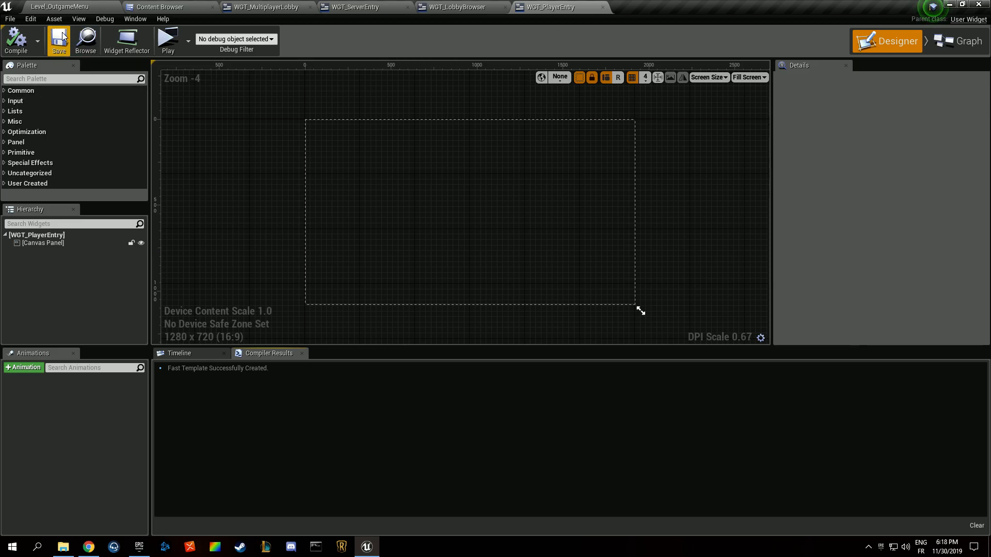
Close the open widget editors and delete the new WGT_PlayerEntry asset from the Lobby folder
{"action": "left_click", "coordinate": [602, 7]}
{"action": "left_click", "coordinate": [504, 6]}
{"action": "left_click", "coordinate": [407, 7]}
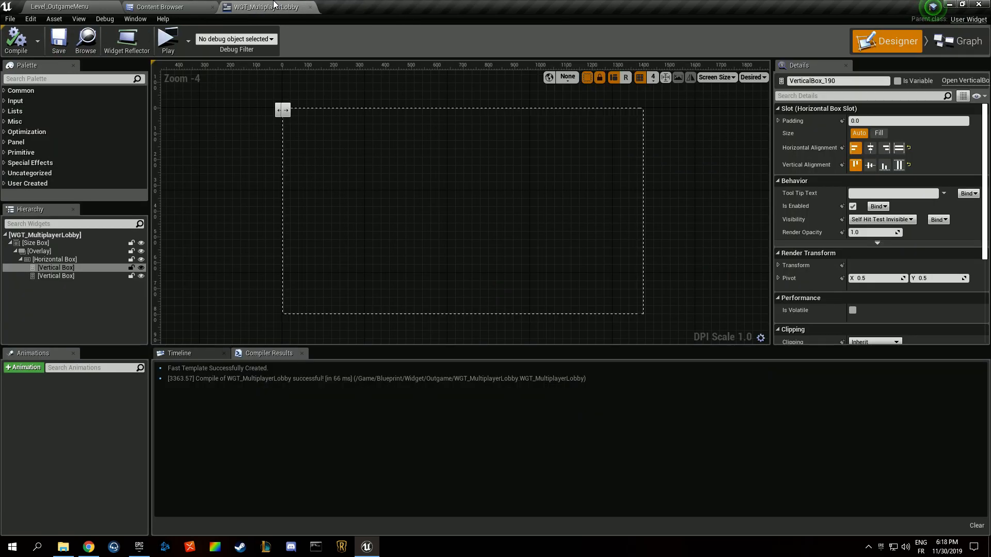
{"action": "left_click", "coordinate": [310, 7]}
{"action": "key", "text": "Delete"}
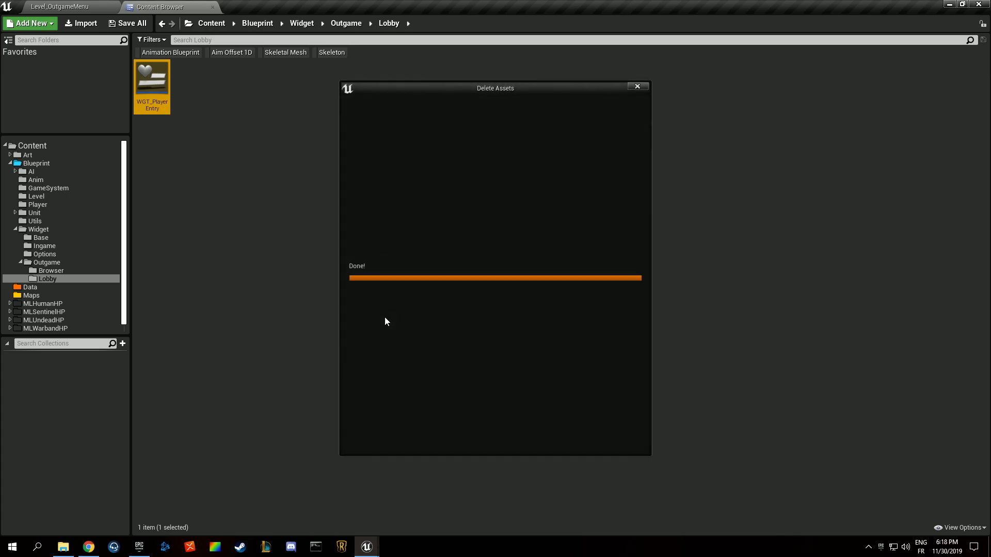
{"action": "left_click", "coordinate": [434, 436]}
Copy WGT_ServerEntry from the Browser folder into the Lobby folder and rename the copy WGT_PlayerEntry
{"action": "left_click", "coordinate": [51, 271]}
{"action": "left_click_drag", "start_coordinate": [151, 83], "coordinate": [48, 278]}
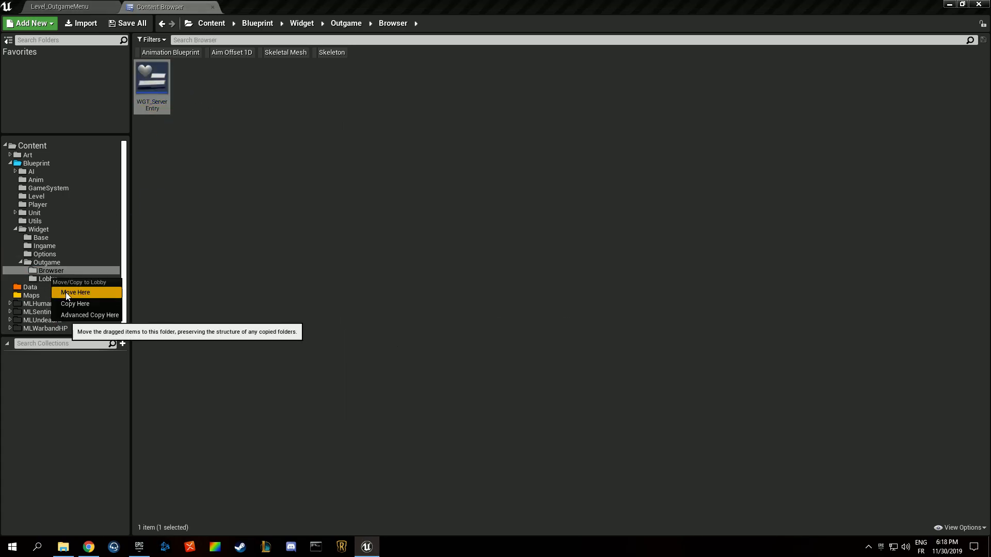
{"action": "left_click", "coordinate": [70, 302]}
{"action": "left_click", "coordinate": [68, 278]}
{"action": "left_click", "coordinate": [155, 89]}
{"action": "key", "text": "F2"}
{"action": "type", "text": "WGT_PlayerEntry"}
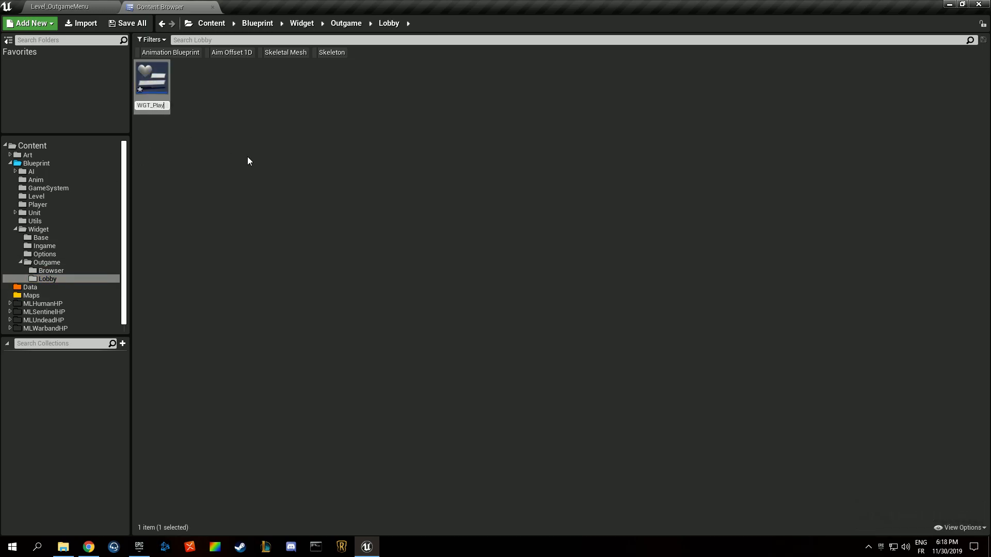
{"action": "key", "text": "Return"}
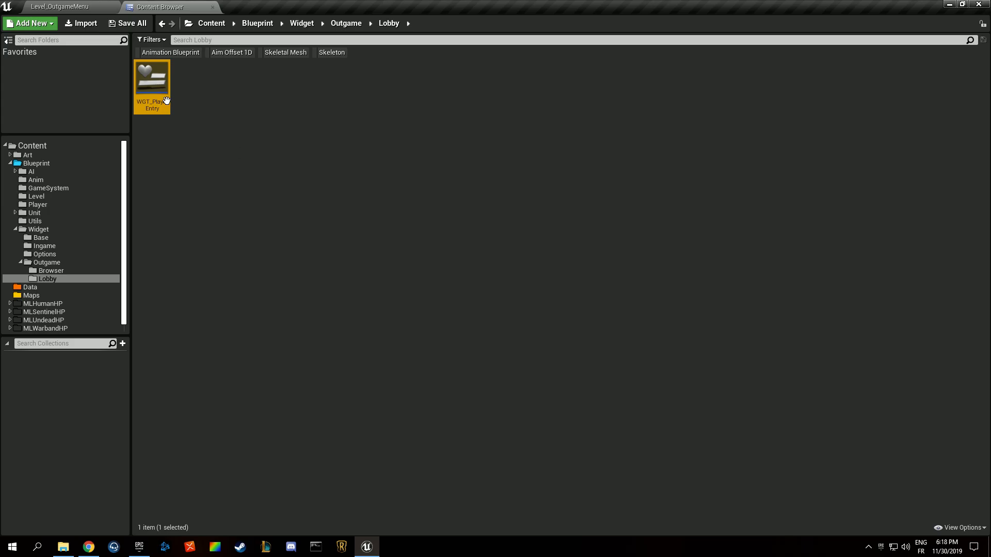
Set the default Button Name of WGT_PlayerEntry to New Player, and compile and save it
{"action": "double_click", "coordinate": [167, 103]}
{"action": "scroll", "coordinate": [354, 206], "scroll_direction": "down", "scroll_amount": 2}
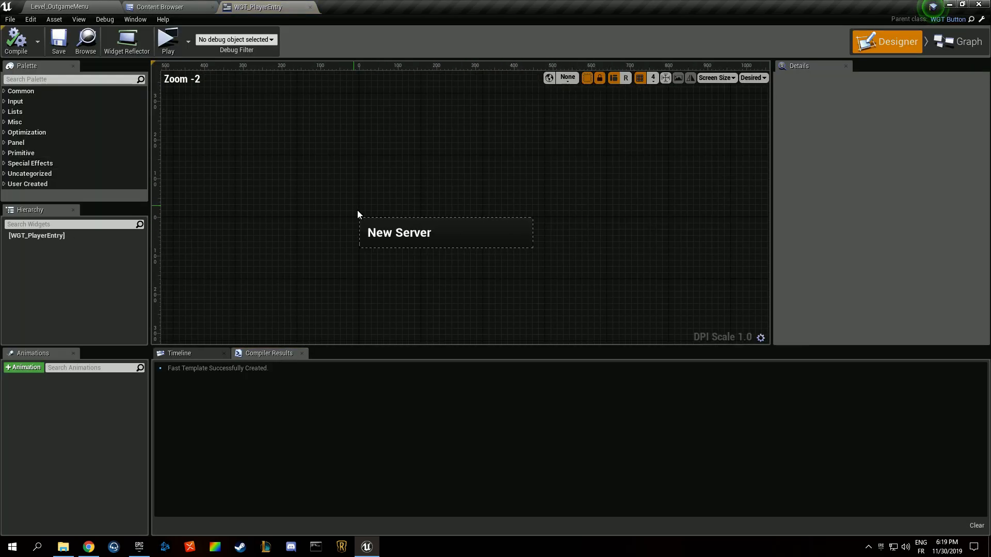
{"action": "left_click", "coordinate": [958, 41]}
{"action": "left_click", "coordinate": [110, 368]}
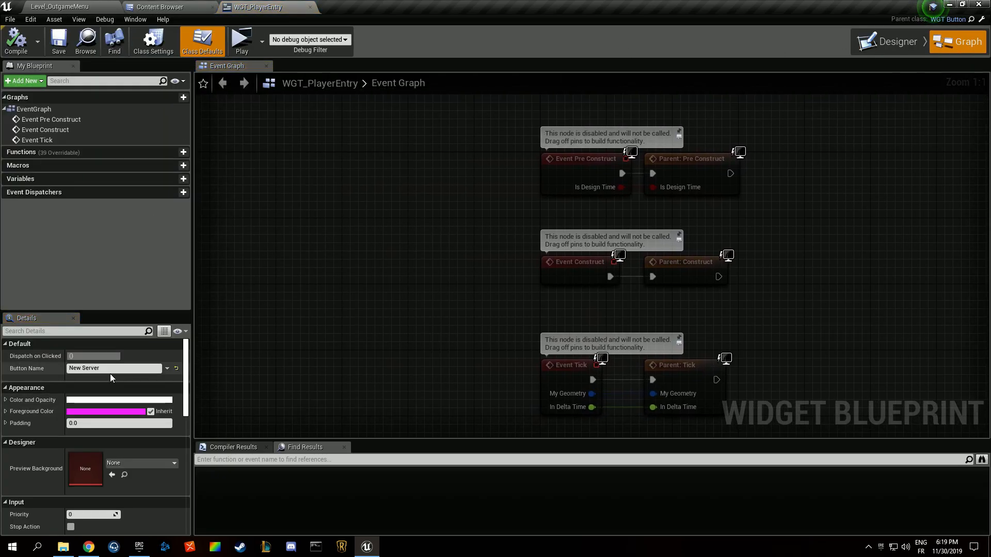
{"action": "type", "text": "Pla"}
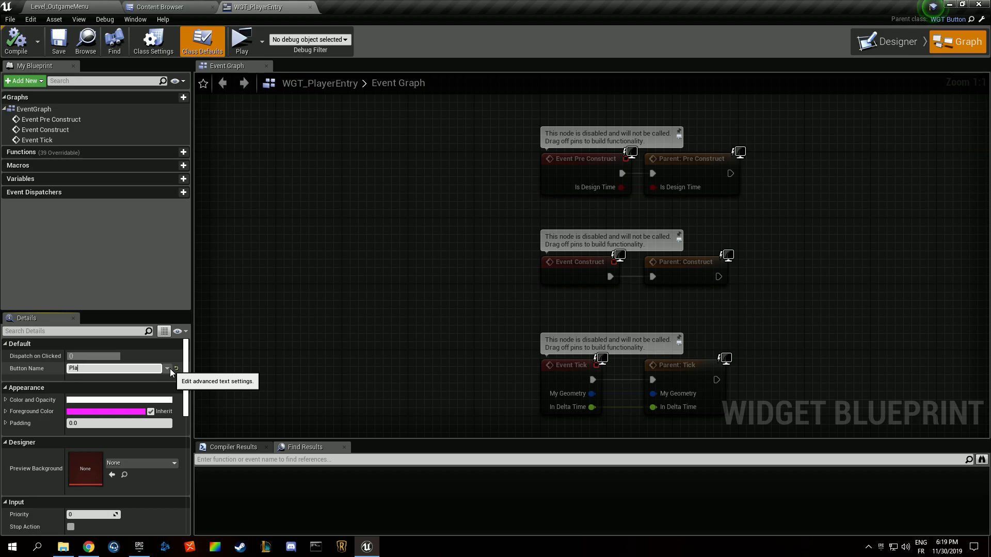
{"action": "type", "text": "yerNew Player"}
{"action": "key", "text": "Return"}
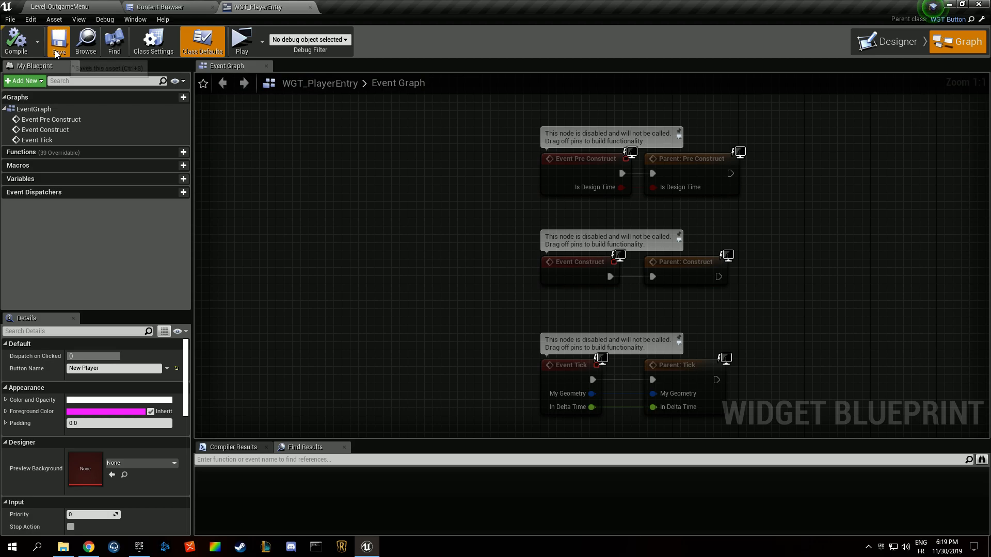
Open the WGT_MultiplayerLobby widget from the Outgame folder for editing
{"action": "left_click", "coordinate": [173, 7]}
{"action": "left_click", "coordinate": [153, 123]}
{"action": "left_click", "coordinate": [55, 263]}
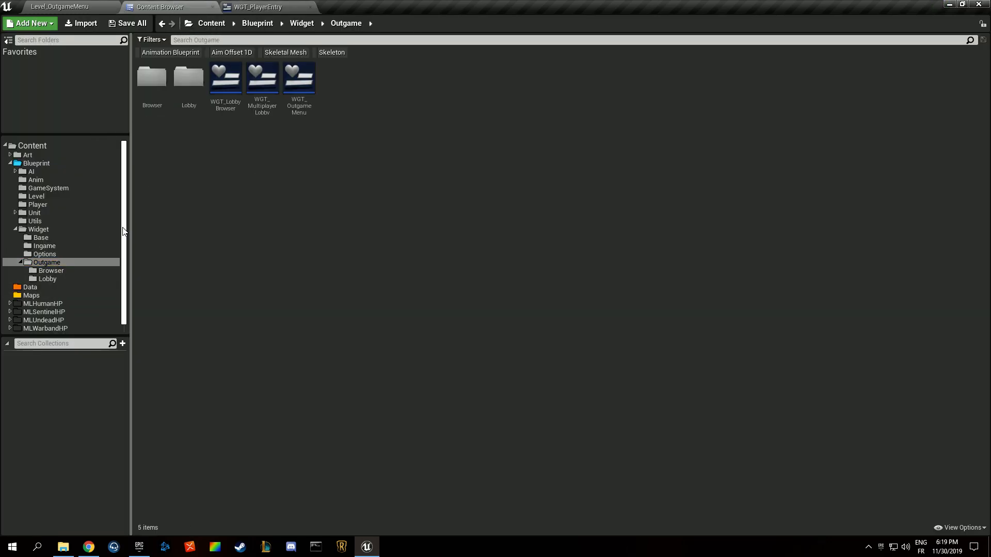
{"action": "left_click", "coordinate": [66, 268]}
{"action": "left_click", "coordinate": [66, 262]}
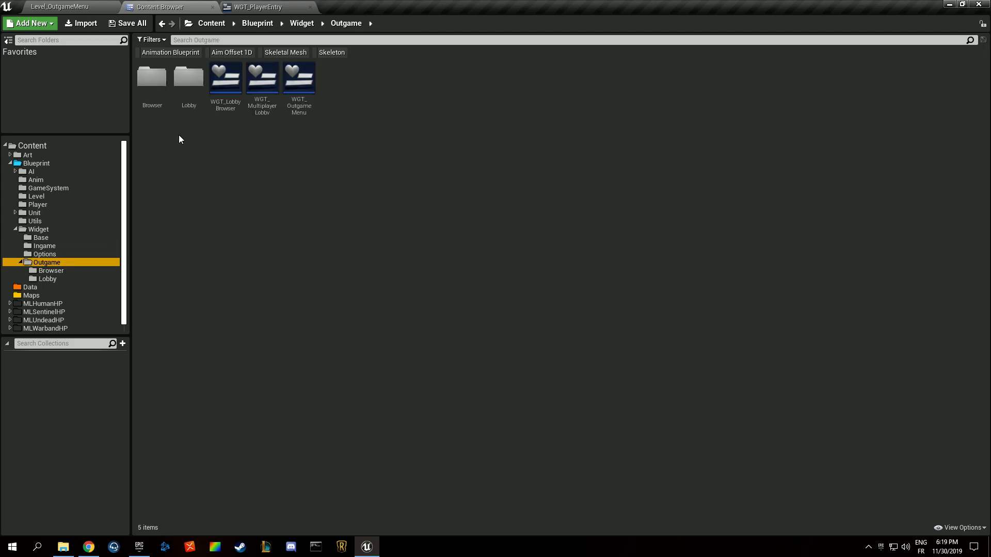
{"action": "left_click", "coordinate": [247, 7]}
{"action": "left_click", "coordinate": [908, 45]}
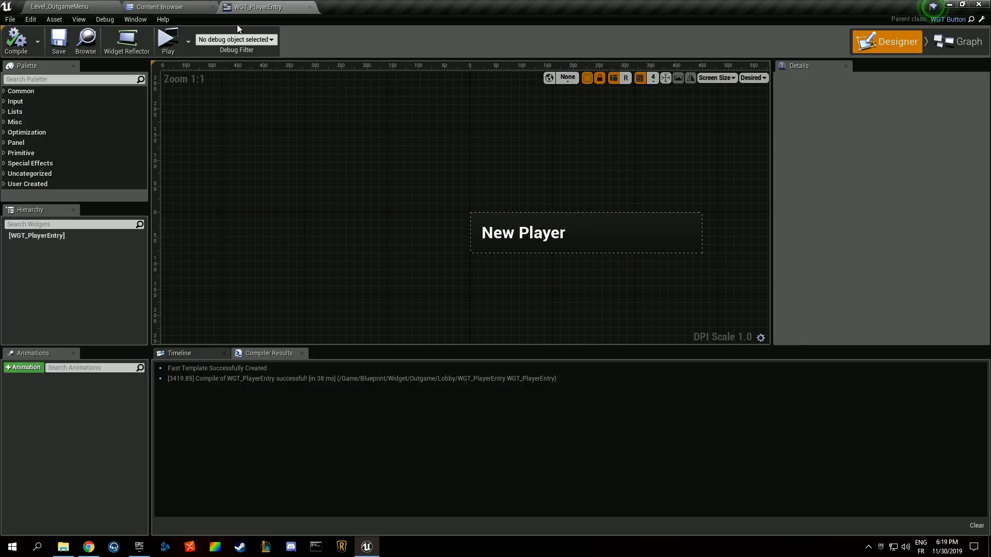
{"action": "left_click", "coordinate": [161, 6]}
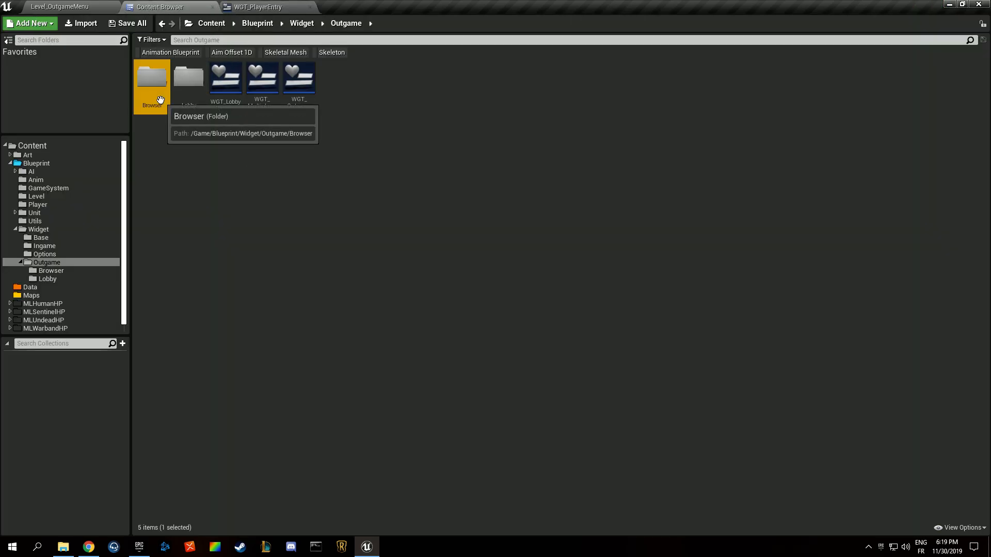
{"action": "double_click", "coordinate": [154, 82]}
{"action": "left_click", "coordinate": [63, 261]}
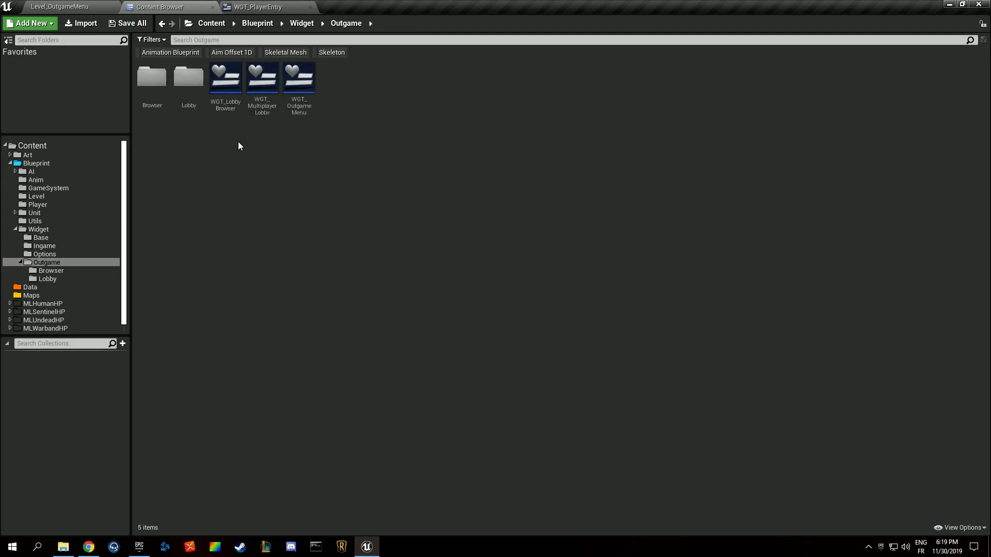
{"action": "double_click", "coordinate": [262, 79]}
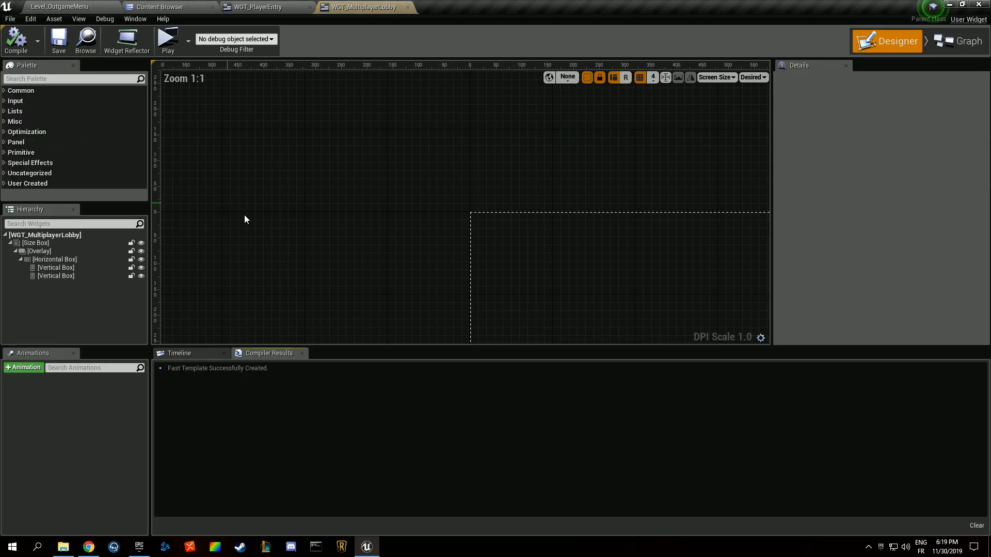
{"action": "left_click", "coordinate": [76, 264]}
{"action": "key", "text": "F2"}
{"action": "type", "text": "VBox_"}
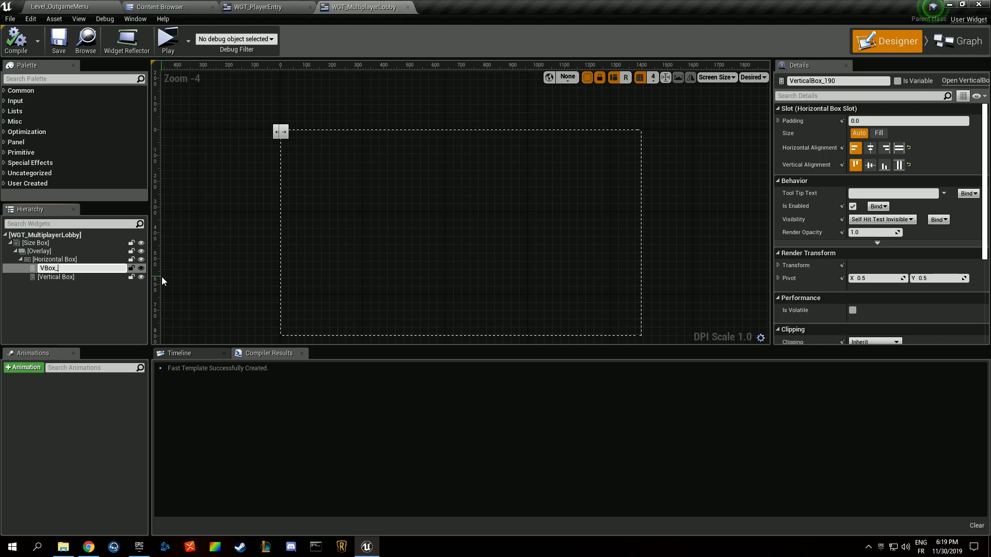
{"action": "left_click", "coordinate": [57, 278]}
Delete the first of the two Vertical Boxes inside the Horizontal Box of WGT_MultiplayerLobby
{"action": "left_click", "coordinate": [60, 268]}
{"action": "key", "text": "Delete"}
{"action": "left_click", "coordinate": [53, 259]}
{"action": "left_click", "coordinate": [50, 267]}
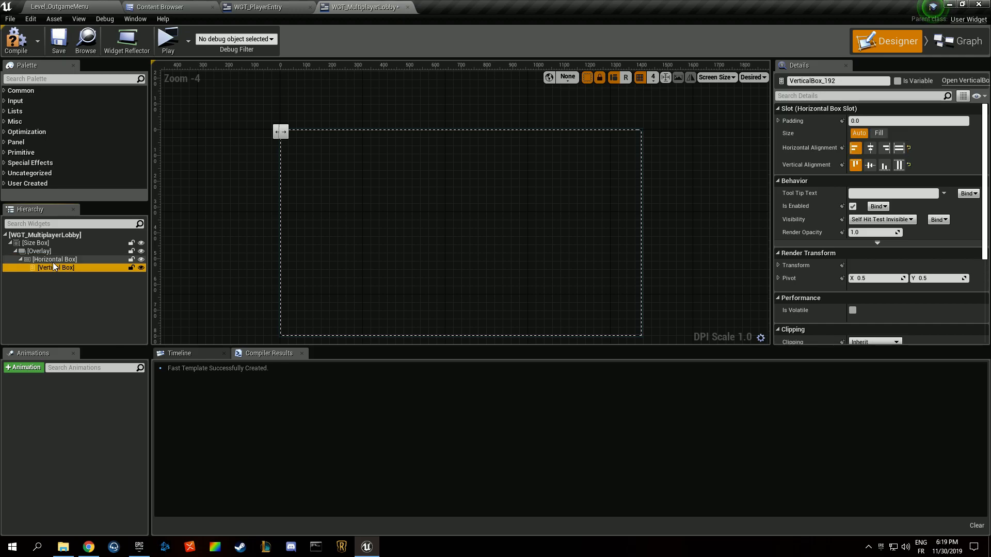
Move the remaining Vertical Box directly under the Overlay, delete the Horizontal Box, and compile and save the widget
{"action": "left_click", "coordinate": [51, 261]}
{"action": "left_click", "coordinate": [51, 266]}
{"action": "left_click_drag", "start_coordinate": [51, 265], "coordinate": [47, 252]}
{"action": "left_click", "coordinate": [53, 260]}
{"action": "key", "text": "Delete"}
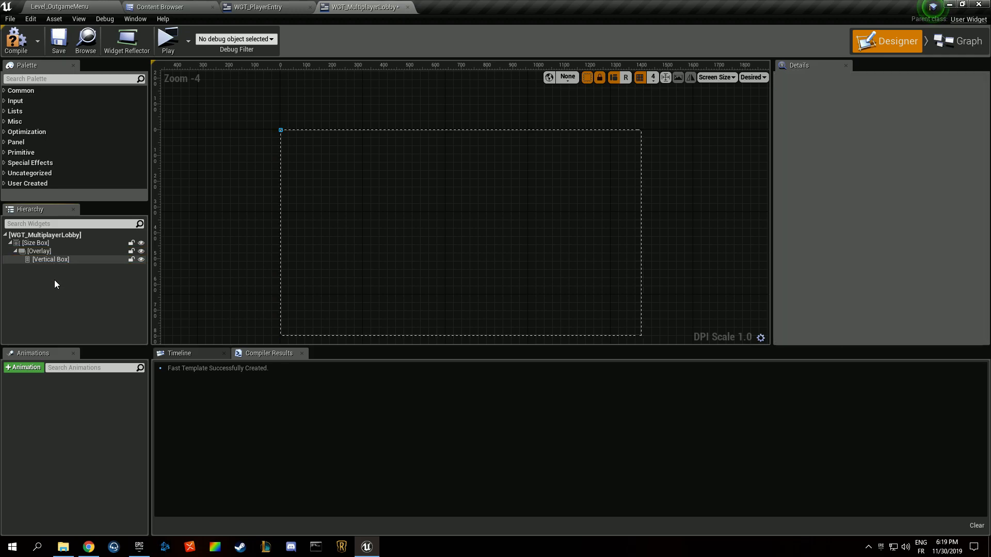
{"action": "left_click", "coordinate": [18, 42]}
{"action": "left_click", "coordinate": [56, 45]}
Center the Vertical Box horizontally and vertically in the Overlay, and compile and save the lobby widget
{"action": "left_click", "coordinate": [65, 261]}
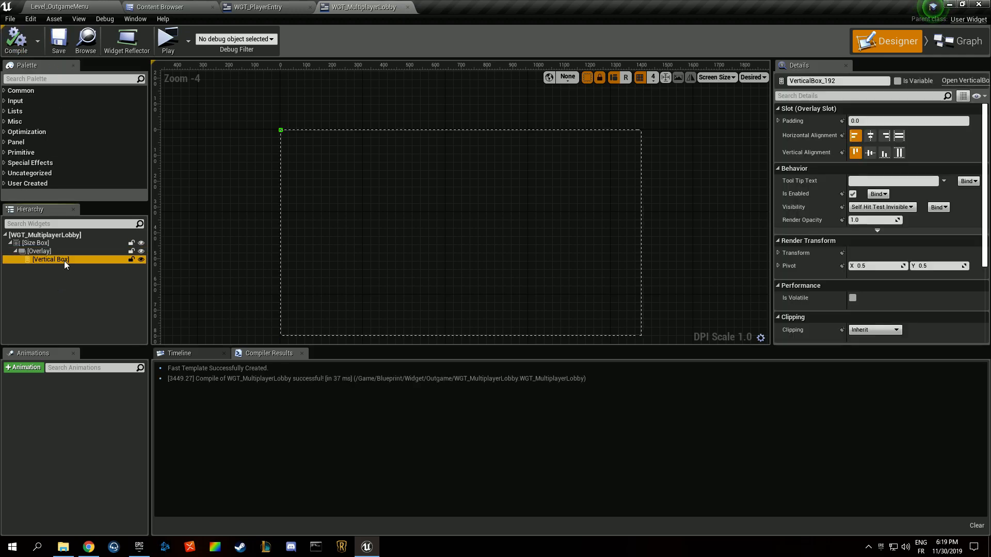
{"action": "left_click", "coordinate": [870, 135]}
{"action": "left_click", "coordinate": [870, 153]}
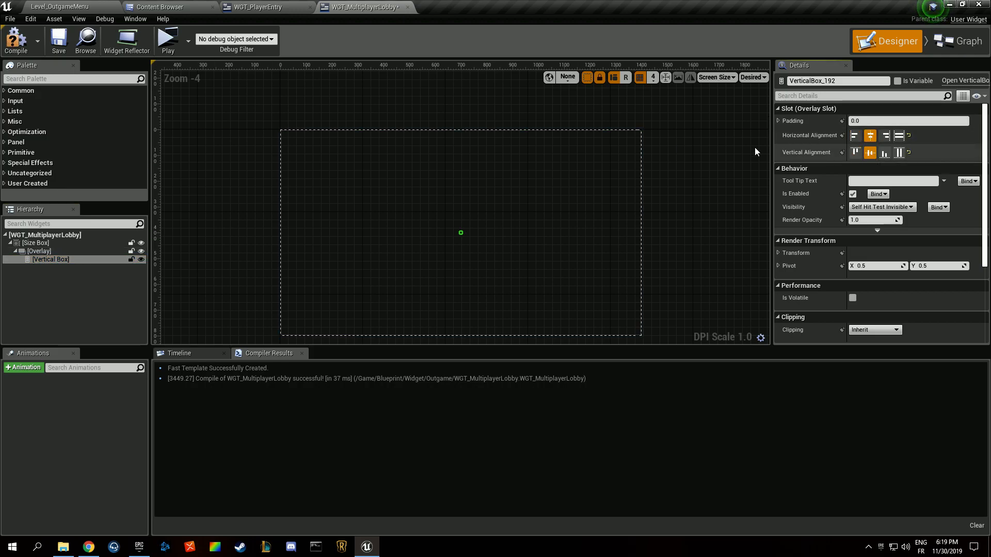
{"action": "left_click", "coordinate": [16, 41]}
{"action": "left_click", "coordinate": [58, 41]}
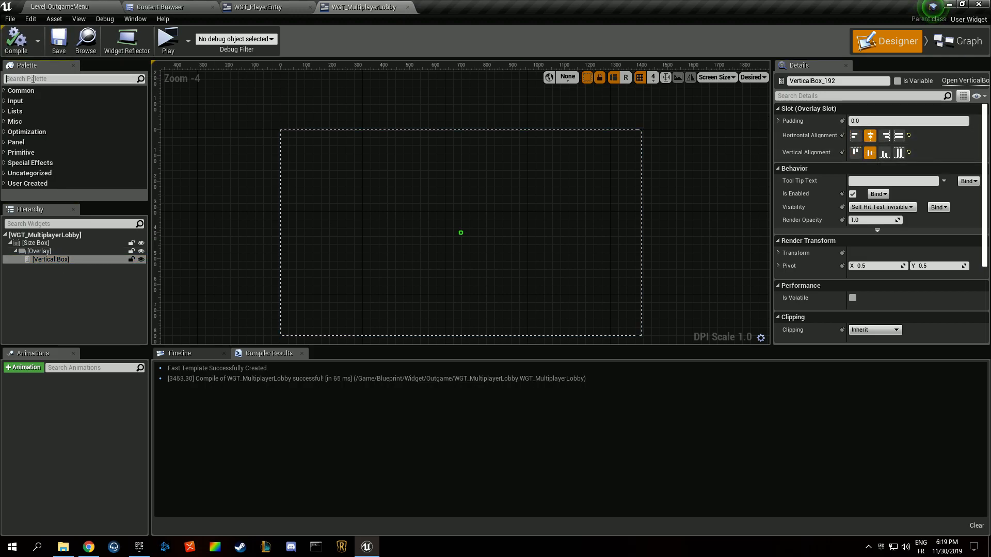
Fill the Vertical Box with seven WGT Player Entry widgets by copying one entry, and compile and save the lobby
{"action": "left_click", "coordinate": [47, 80]}
{"action": "type", "text": "play"}
{"action": "left_click_drag", "start_coordinate": [69, 100], "coordinate": [52, 264]}
{"action": "key", "text": "ctrl+c"}
{"action": "left_click", "coordinate": [53, 258]}
{"action": "key", "text": "ctrl+v"}
{"action": "key", "text": "ctrl+v"}
{"action": "key", "text": "ctrl+v"}
{"action": "left_click", "coordinate": [54, 259]}
{"action": "key", "text": "ctrl+v"}
{"action": "key", "text": "ctrl+v"}
{"action": "key", "text": "ctrl+v"}
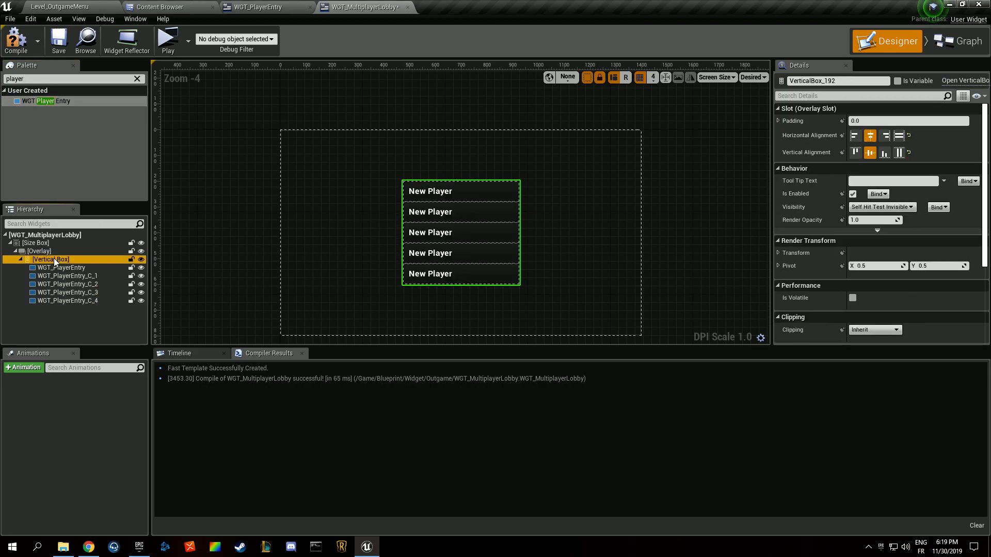
{"action": "left_click", "coordinate": [57, 49]}
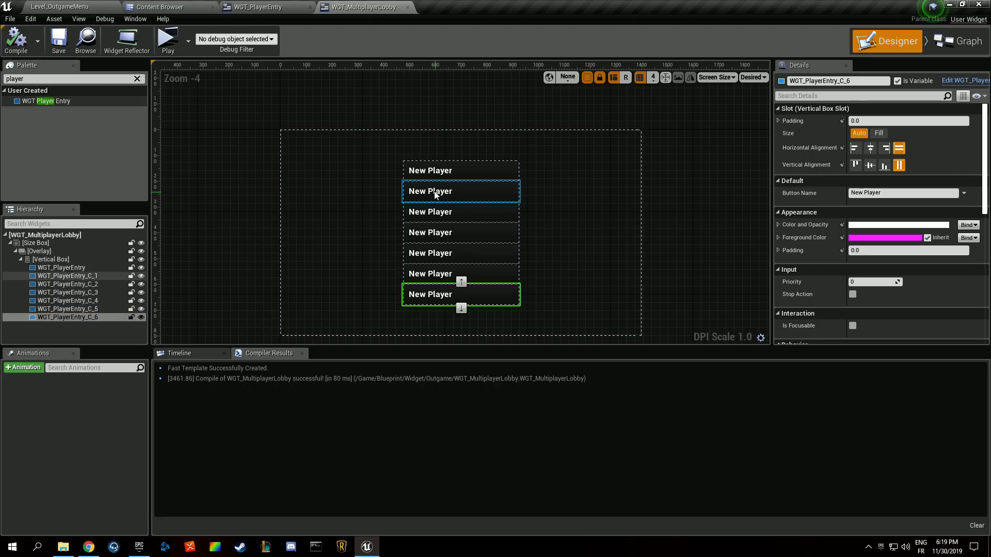
Open the WGT_Button widget through the last player entry in the lobby list
{"action": "scroll", "coordinate": [463, 318], "scroll_direction": "up", "scroll_amount": 3}
{"action": "left_click", "coordinate": [281, 237]}
{"action": "scroll", "coordinate": [377, 165], "scroll_direction": "down", "scroll_amount": 3}
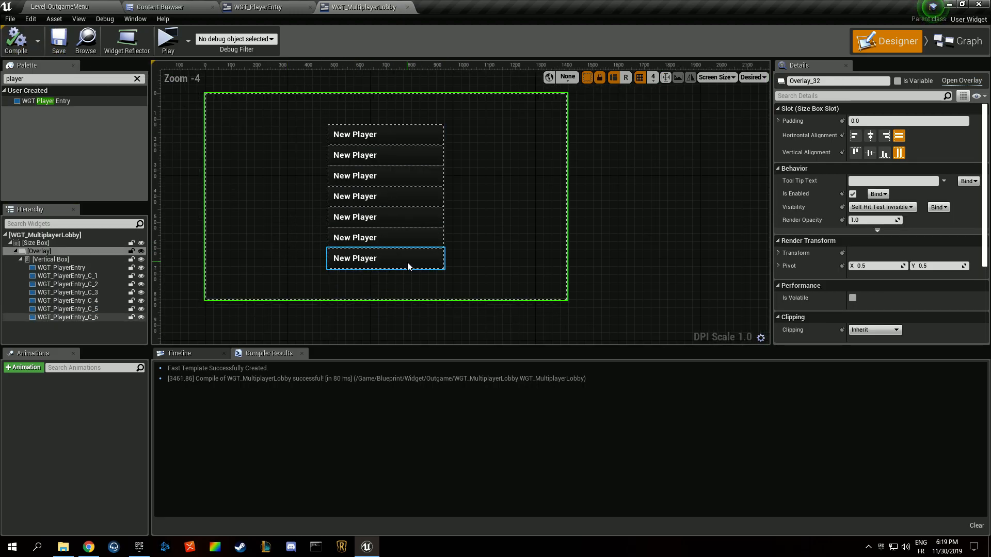
{"action": "left_click", "coordinate": [351, 263]}
{"action": "left_click", "coordinate": [953, 81]}
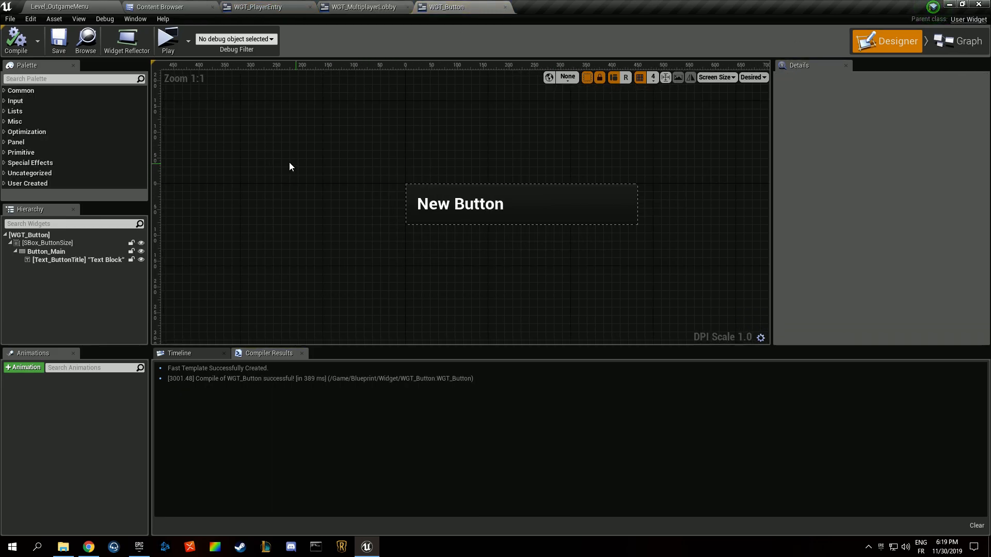
Expose SBox_ButtonSize as a variable in WGT_Button and compile the widget
{"action": "left_click", "coordinate": [47, 242]}
{"action": "left_click", "coordinate": [897, 80]}
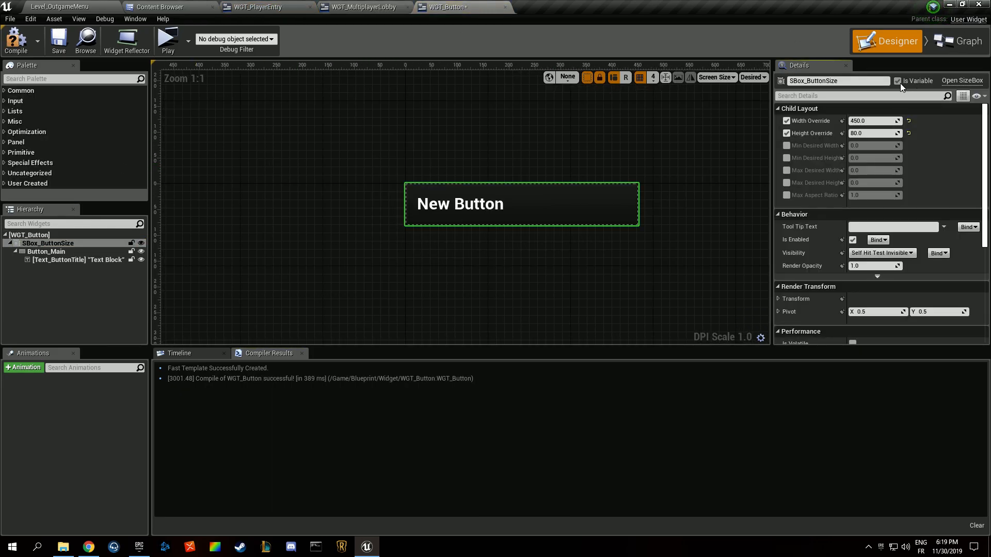
{"action": "left_click", "coordinate": [16, 40]}
Add a Set Height Override node targeting SBox_ButtonSize beside the SetText node in the WGT_Button event graph
{"action": "left_click", "coordinate": [957, 40]}
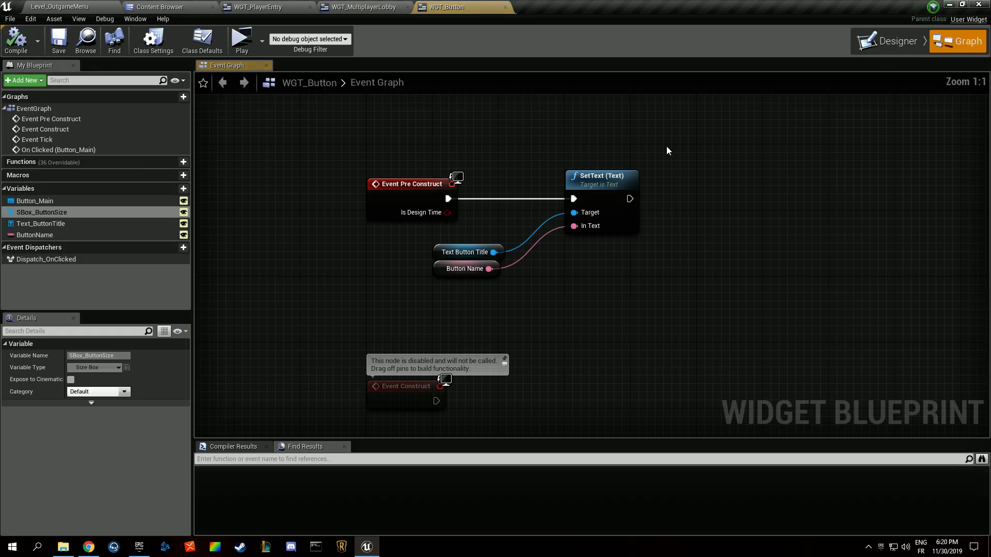
{"action": "right_click_drag", "start_coordinate": [667, 146], "coordinate": [456, 167]}
{"action": "left_click_drag", "start_coordinate": [41, 212], "coordinate": [463, 223]}
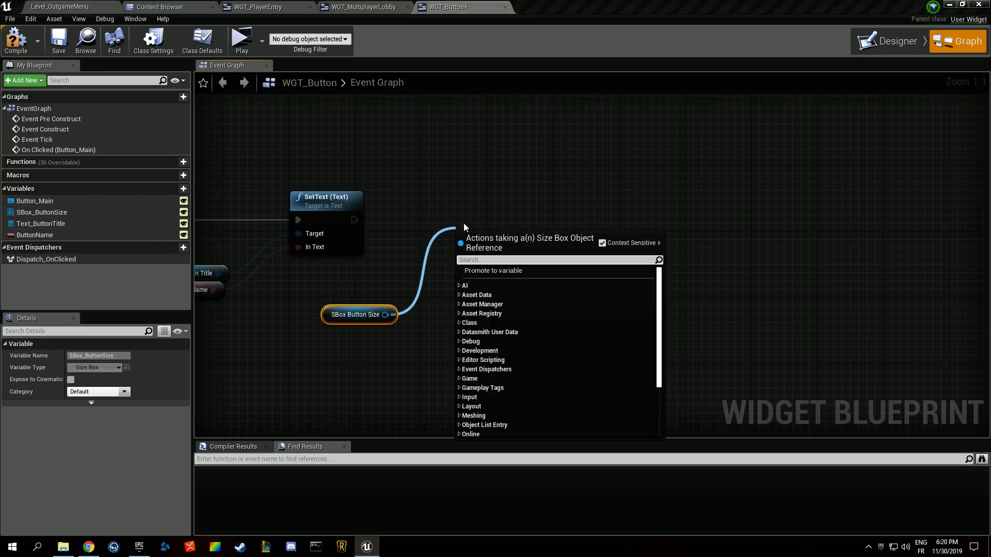
{"action": "type", "text": "set ove"}
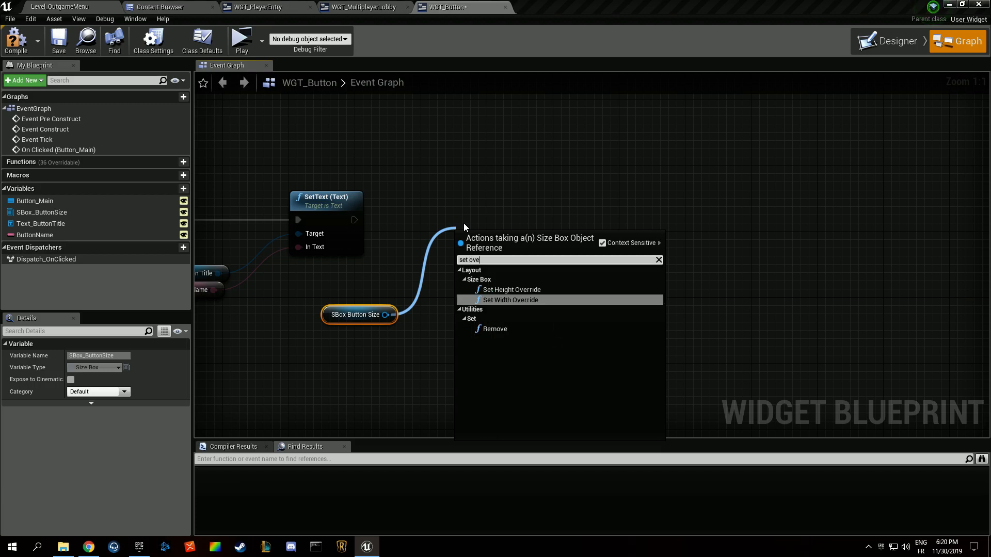
{"action": "key", "text": "Up"}
{"action": "key", "text": "Return"}
{"action": "left_click_drag", "start_coordinate": [465, 248], "coordinate": [432, 214]}
Add a Set Width Override node for SBox_ButtonSize and connect both override nodes in sequence after SetText
{"action": "left_click_drag", "start_coordinate": [384, 314], "coordinate": [638, 193]}
{"action": "type", "text": "set over"}
{"action": "key", "text": "BackSpace"}
{"action": "key", "text": "BackSpace"}
{"action": "key", "text": "Return"}
{"action": "left_click_drag", "start_coordinate": [355, 220], "coordinate": [467, 204]}
{"action": "left_click_drag", "start_coordinate": [520, 219], "coordinate": [663, 205]}
Promote the In Height Override input to a variable named Height and place its node beneath Set Height Override
{"action": "left_click_drag", "start_coordinate": [453, 250], "coordinate": [512, 336]}
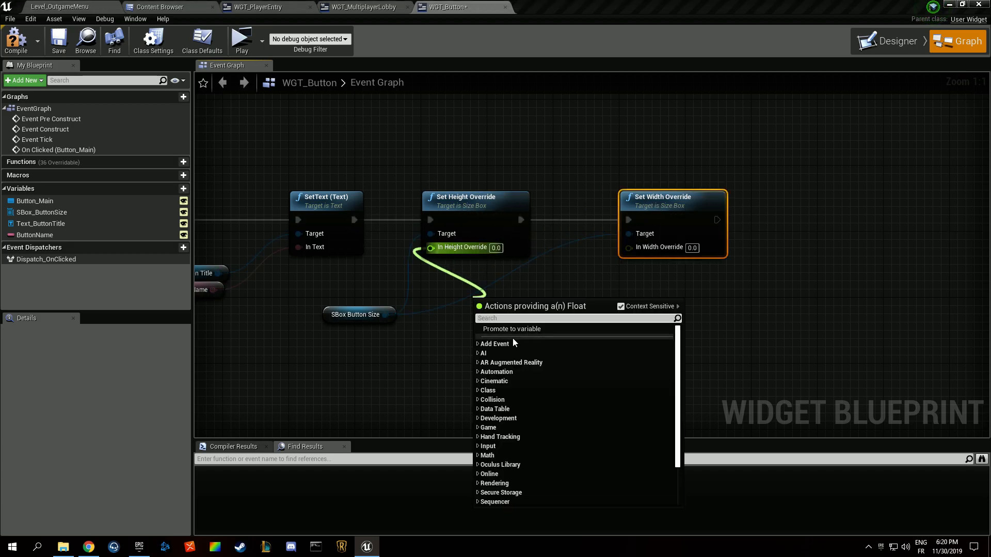
{"action": "left_click", "coordinate": [516, 340]}
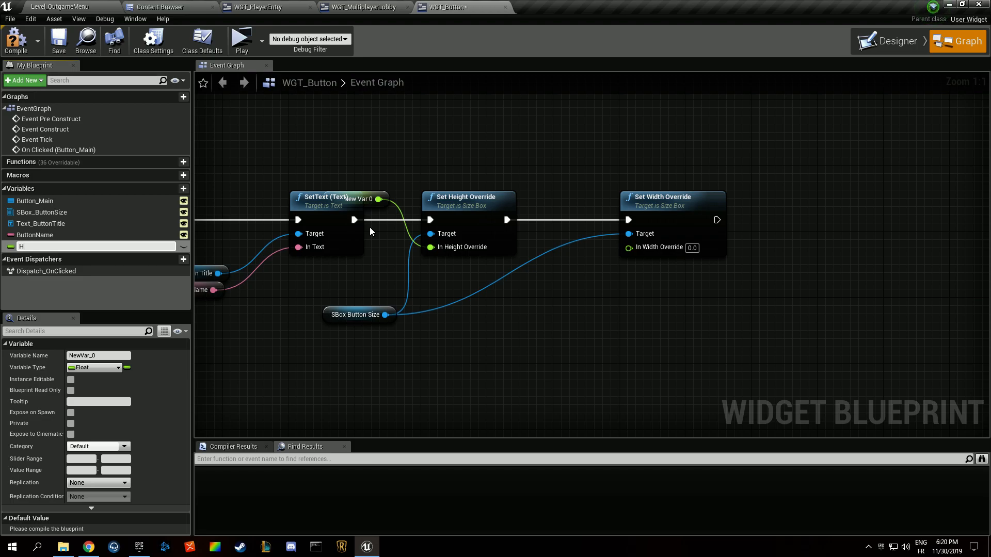
{"action": "type", "text": "Height"}
{"action": "key", "text": "Return"}
{"action": "left_click_drag", "start_coordinate": [369, 201], "coordinate": [444, 267]}
Promote the In Width Override input to a variable named Width and place its node beneath Set Width Override
{"action": "left_click_drag", "start_coordinate": [628, 248], "coordinate": [560, 283]}
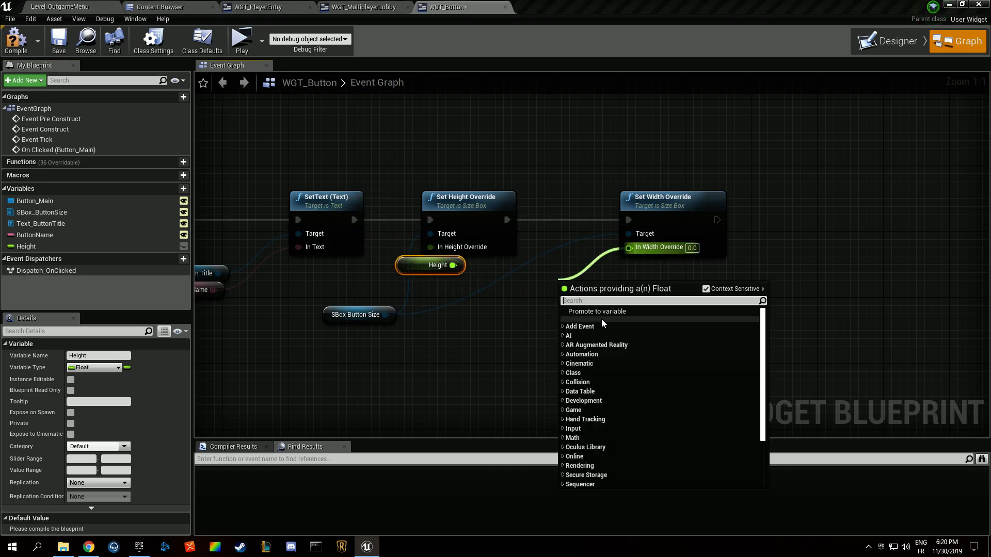
{"action": "left_click", "coordinate": [600, 314]}
{"action": "type", "text": "Widget"}
{"action": "key", "text": "Return"}
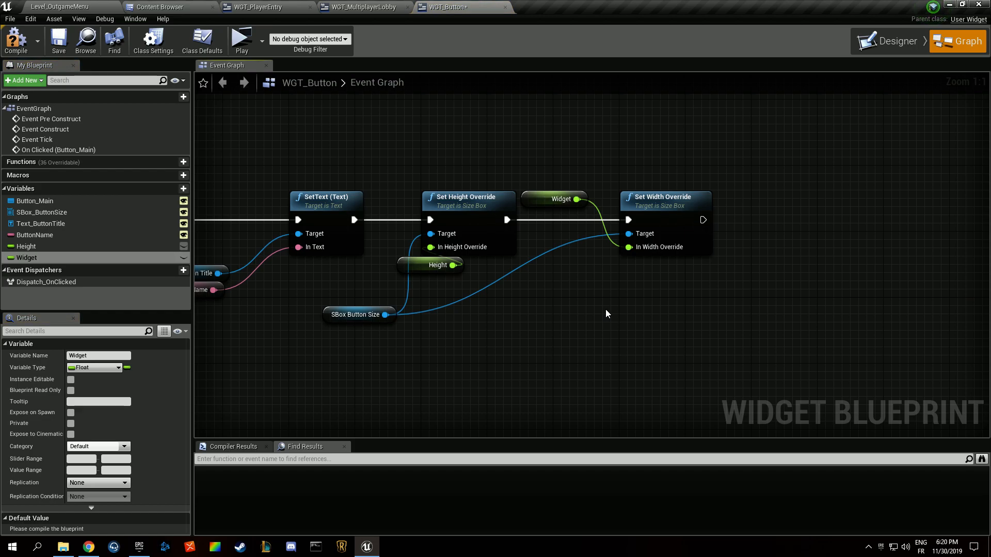
{"action": "left_click", "coordinate": [63, 259]}
{"action": "type", "text": "W"}
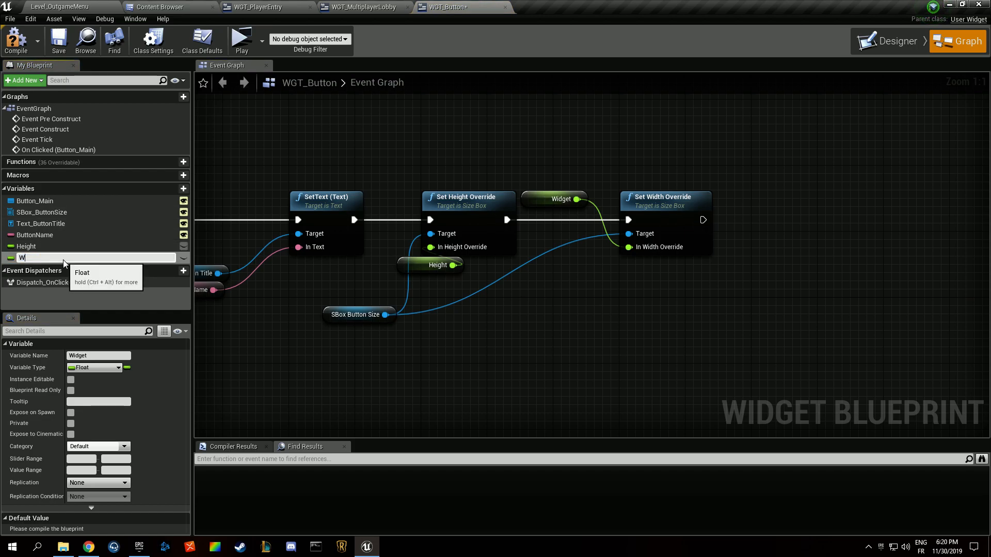
{"action": "type", "text": "idth"}
{"action": "key", "text": "Return"}
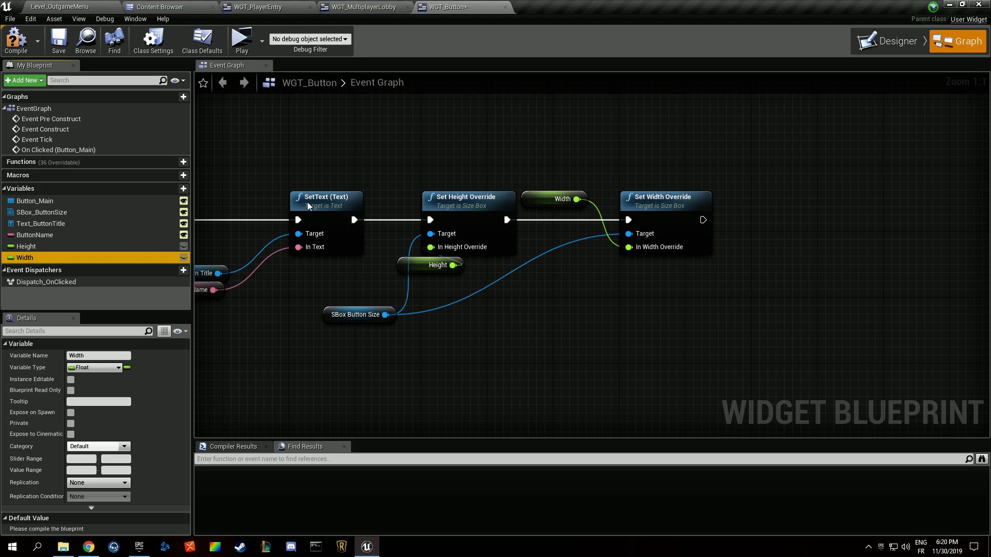
{"action": "left_click_drag", "start_coordinate": [523, 198], "coordinate": [613, 262]}
Make the Height and Width variables instance editable and compile WGT_Button
{"action": "left_click", "coordinate": [183, 246]}
{"action": "left_click", "coordinate": [183, 258]}
{"action": "left_click", "coordinate": [885, 49]}
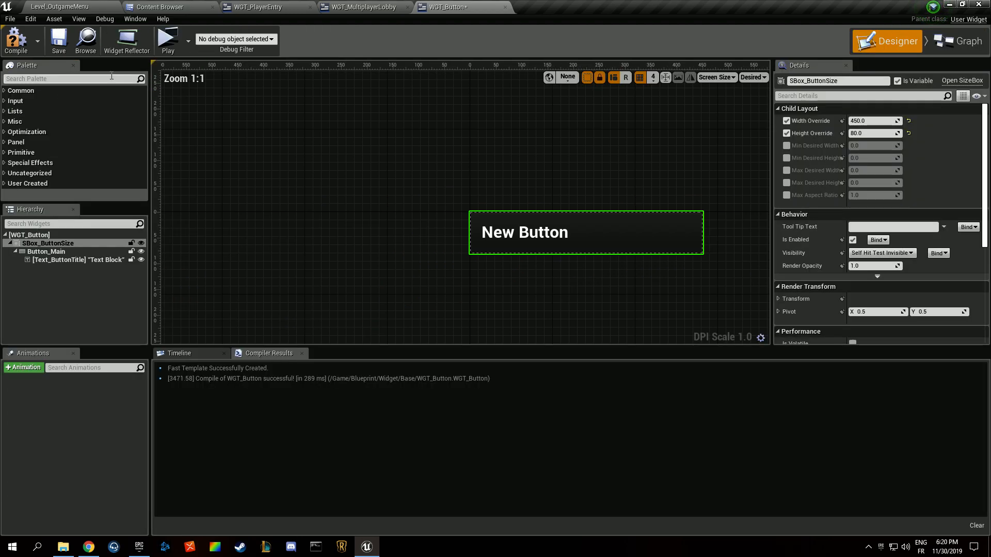
{"action": "left_click", "coordinate": [16, 41]}
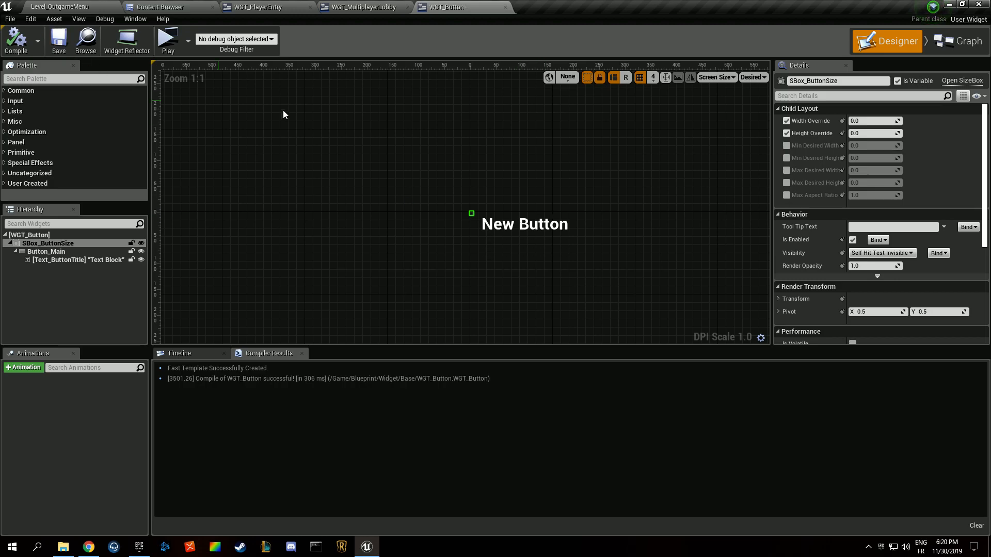
Set the default value of the Height variable to 450
{"action": "left_click", "coordinate": [949, 42]}
{"action": "left_click", "coordinate": [413, 264]}
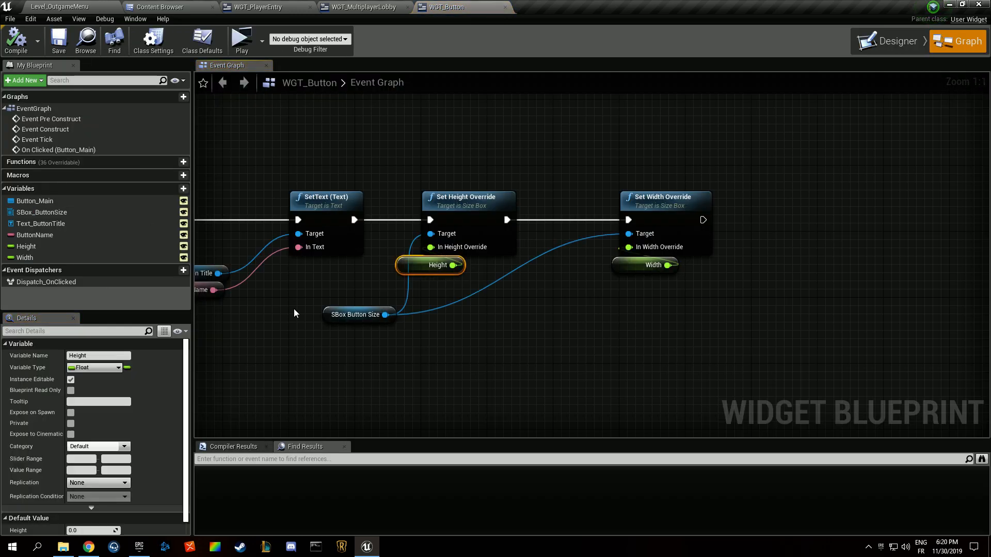
{"action": "left_click", "coordinate": [93, 530]}
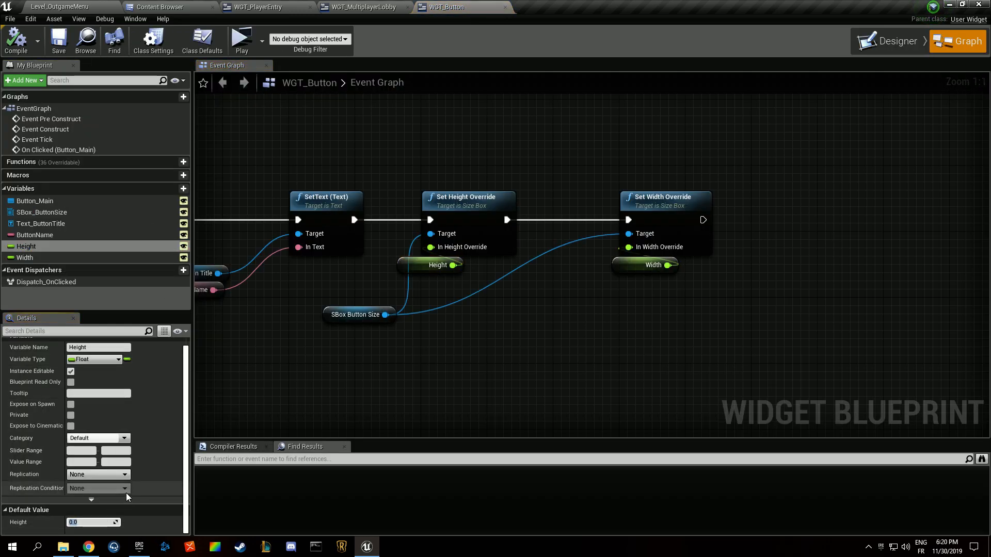
{"action": "left_click", "coordinate": [877, 45]}
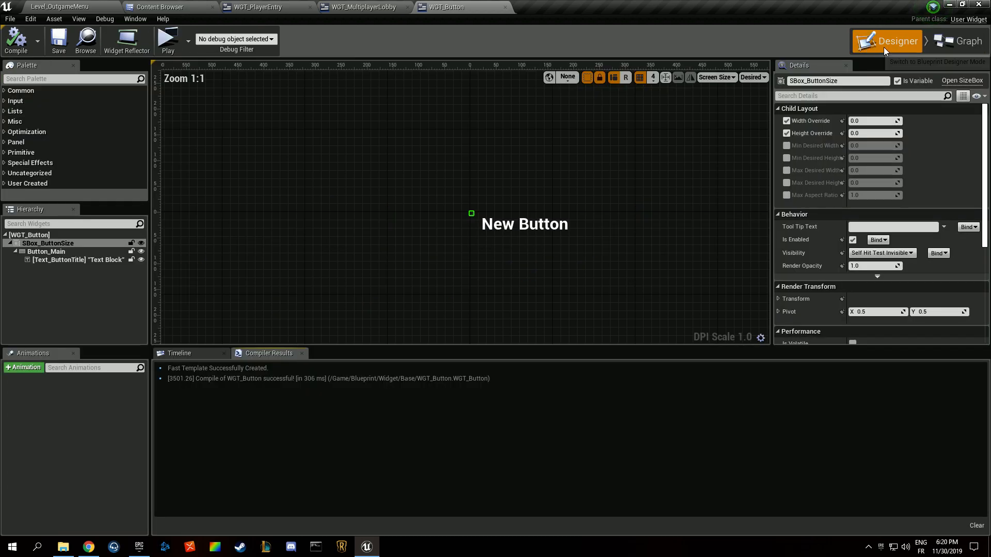
{"action": "left_click", "coordinate": [956, 47]}
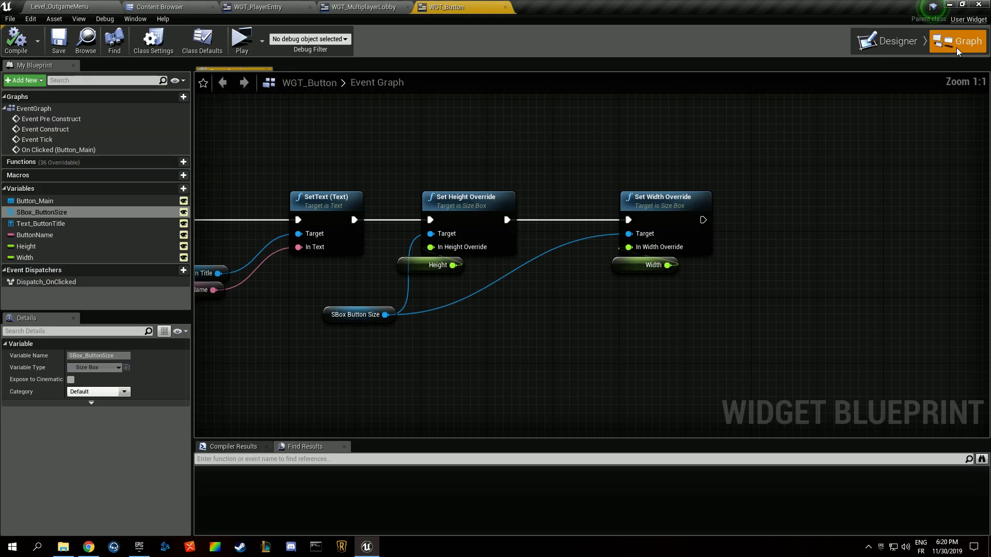
{"action": "left_click", "coordinate": [32, 246]}
{"action": "left_click", "coordinate": [91, 530]}
{"action": "type", "text": "450"}
{"action": "key", "text": "Return"}
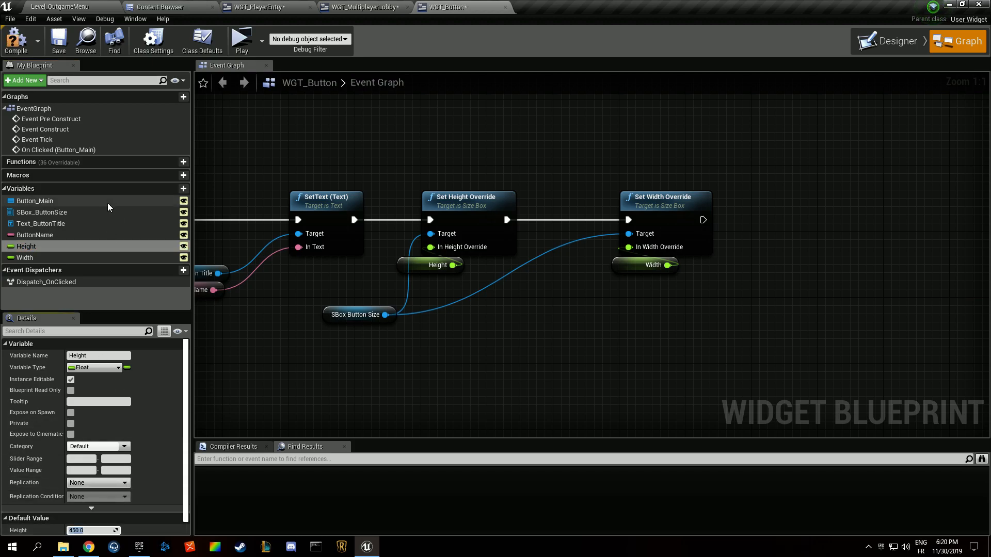
Set the default value of the Width variable to 70 and save WGT_Button
{"action": "left_click", "coordinate": [32, 257]}
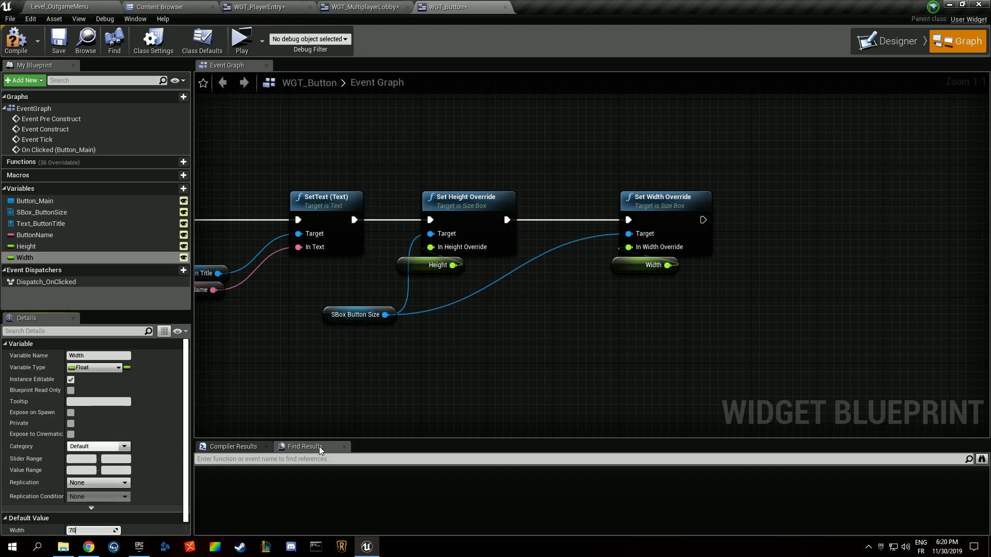
{"action": "right_click_drag", "start_coordinate": [521, 322], "coordinate": [408, 254]}
{"action": "key", "text": "ctrl+s"}
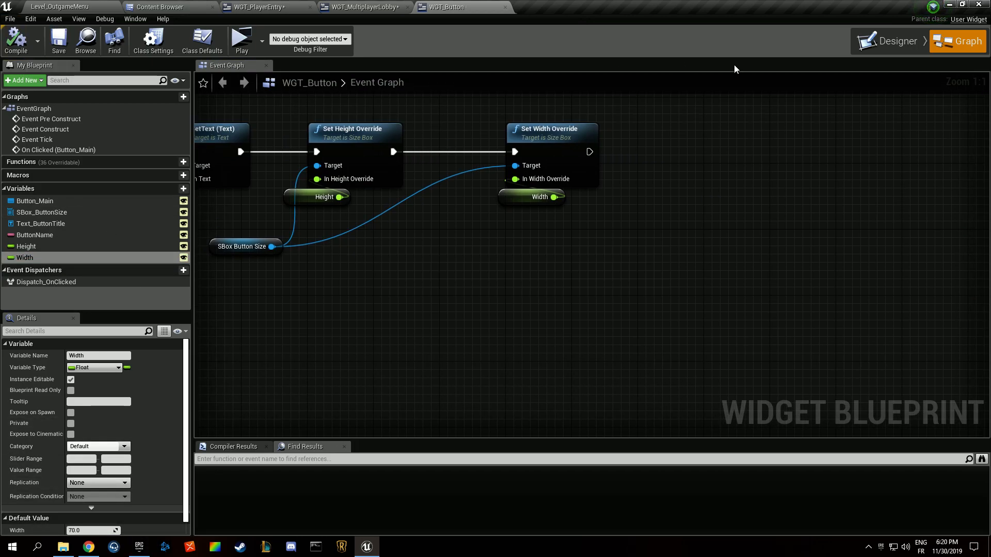
Save all assets and move the Width variable above Height in WGT_Button's variable list
{"action": "left_click", "coordinate": [886, 42]}
{"action": "key", "text": "ctrl+shift+s"}
{"action": "left_click", "coordinate": [957, 41]}
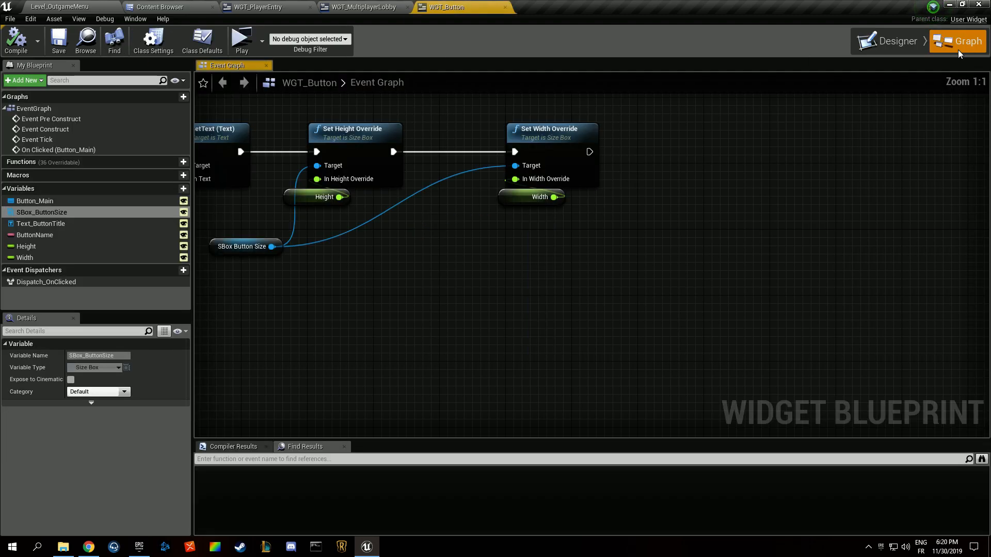
{"action": "left_click_drag", "start_coordinate": [39, 256], "coordinate": [37, 247]}
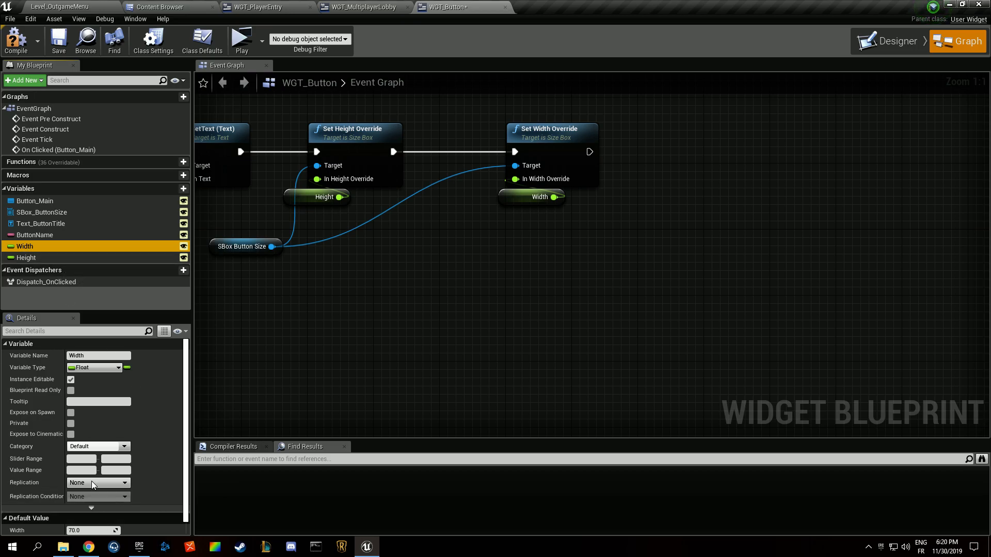
Correct WGT_Button's variable defaults to a Width of 450 and a Height of 70, and save it
{"action": "left_click", "coordinate": [34, 258]}
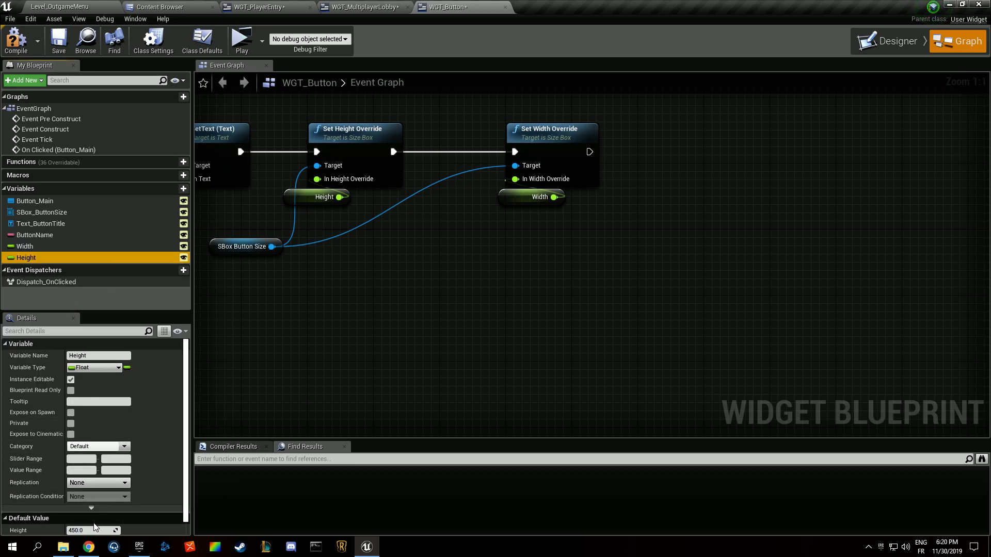
{"action": "left_click", "coordinate": [90, 530]}
{"action": "type", "text": "750"}
{"action": "type", "text": "70"}
{"action": "key", "text": "Return"}
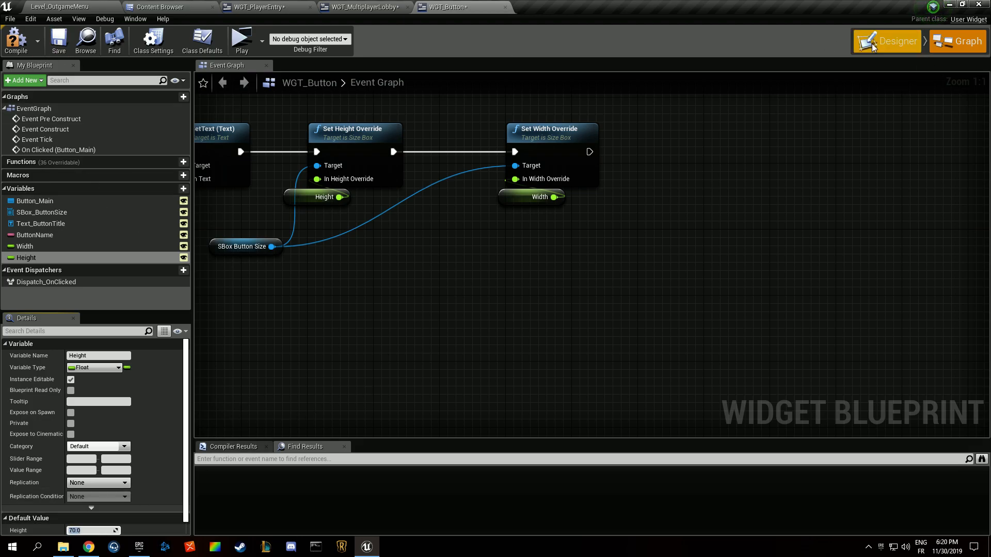
{"action": "left_click", "coordinate": [873, 47]}
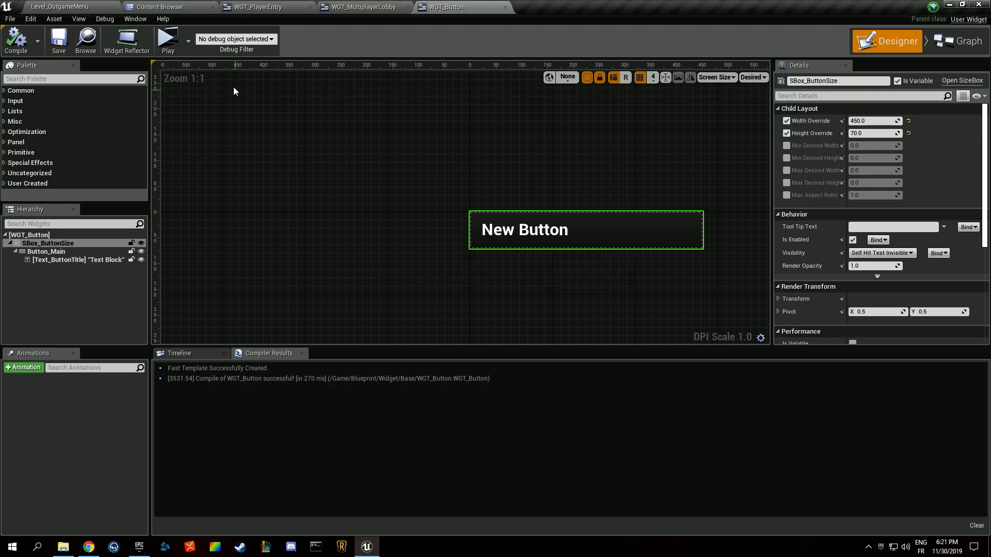
Set WGT_PlayerEntry's default Width to 200 and Height to 50, compile and save it, and check its layout
{"action": "left_click", "coordinate": [364, 7]}
{"action": "left_click", "coordinate": [242, 9]}
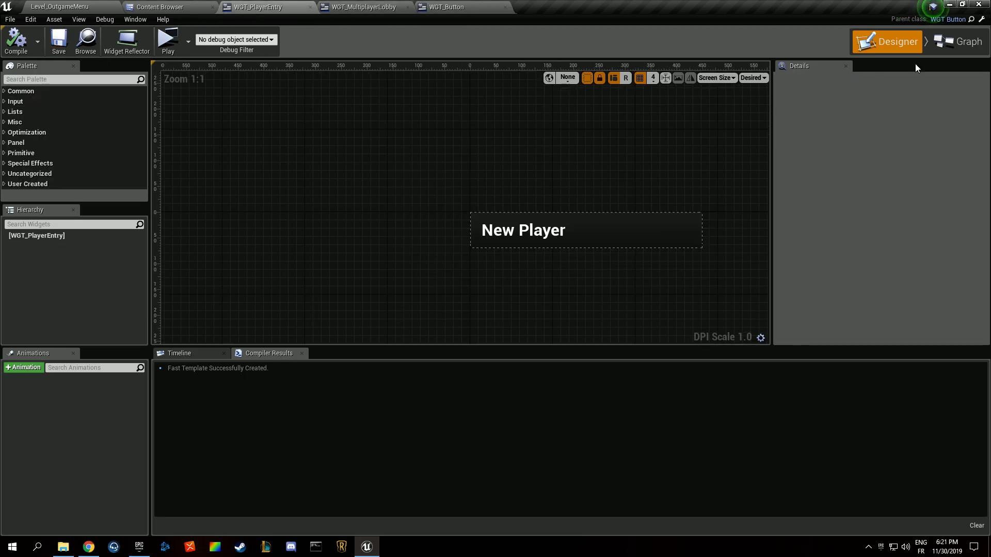
{"action": "left_click", "coordinate": [957, 42]}
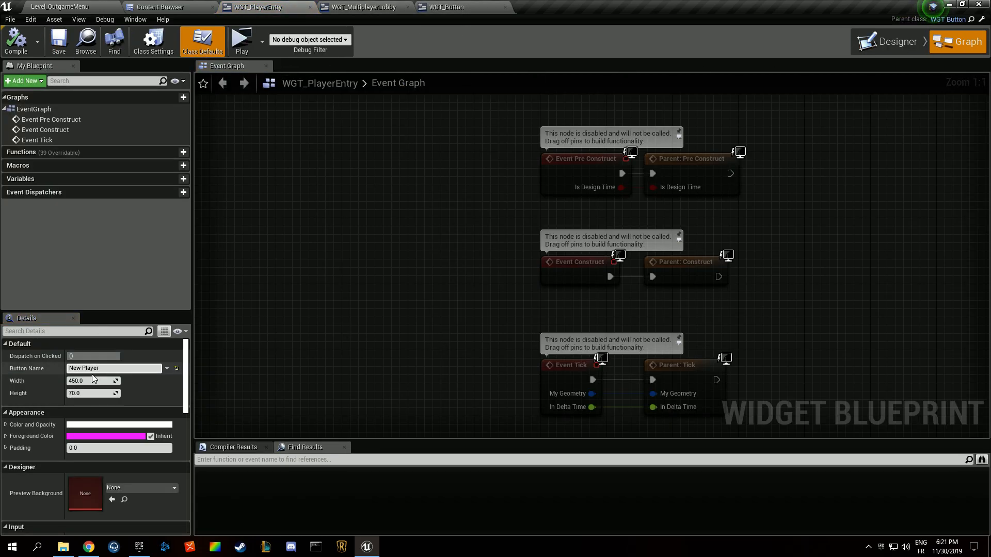
{"action": "type", "text": "200"}
{"action": "key", "text": "Tab"}
{"action": "type", "text": "50"}
{"action": "key", "text": "Return"}
{"action": "left_click", "coordinate": [21, 49]}
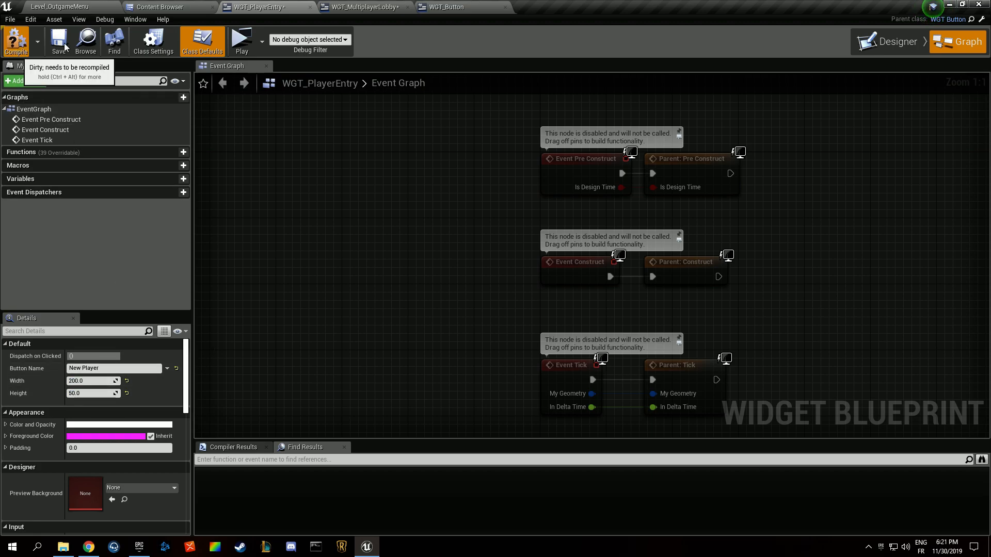
{"action": "left_click", "coordinate": [888, 41]}
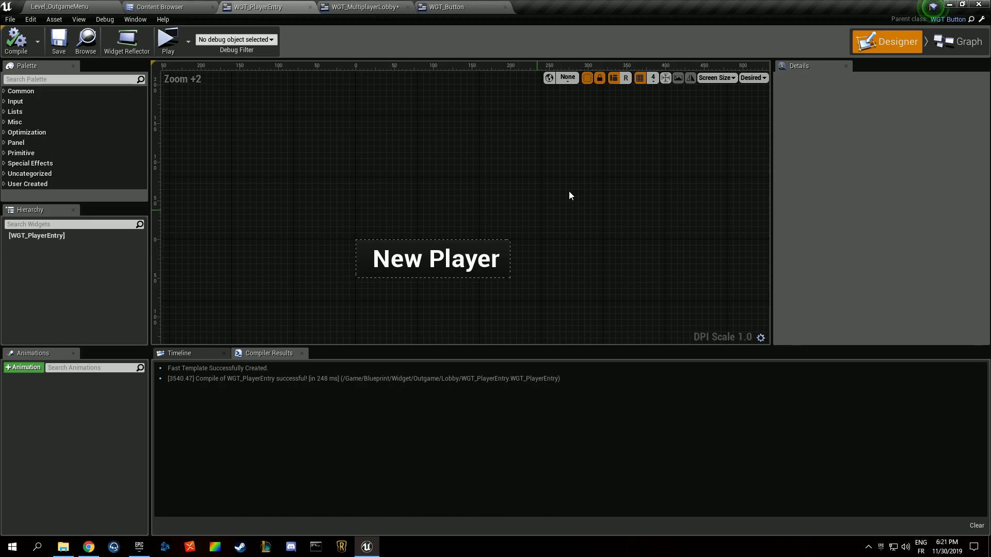
Set WGT_PlayerEntry's default Width to 300 and save the widget
{"action": "left_click", "coordinate": [982, 41]}
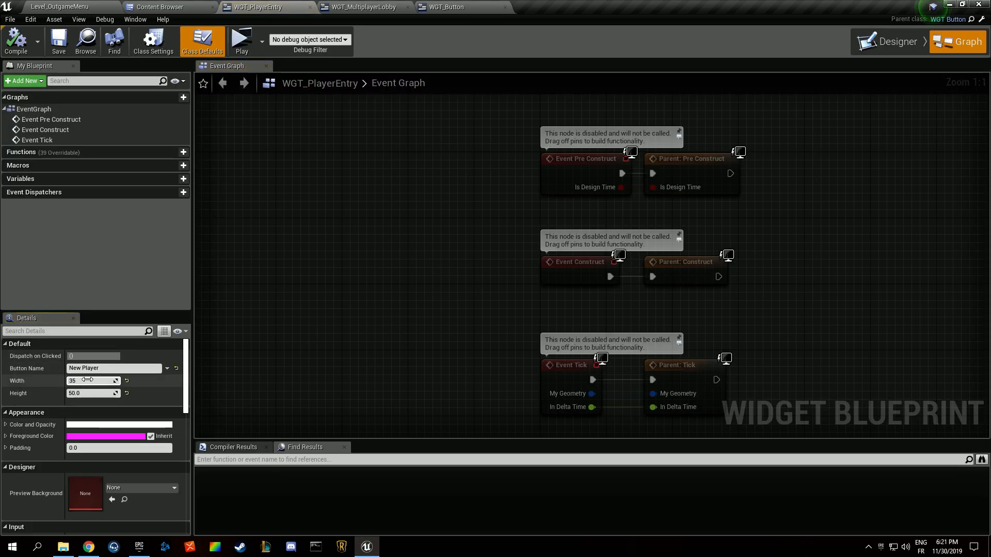
{"action": "type", "text": "300"}
{"action": "key", "text": "Return"}
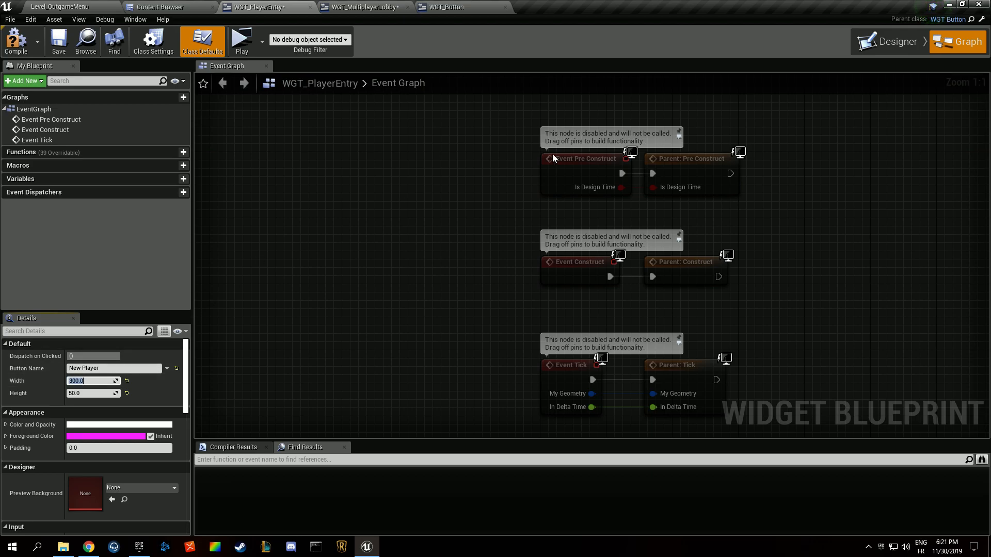
{"action": "left_click", "coordinate": [895, 42]}
Paste an eighth player entry into WGT_MultiplayerLobby's vertical box, then compile and save the widget
{"action": "left_click", "coordinate": [361, 7]}
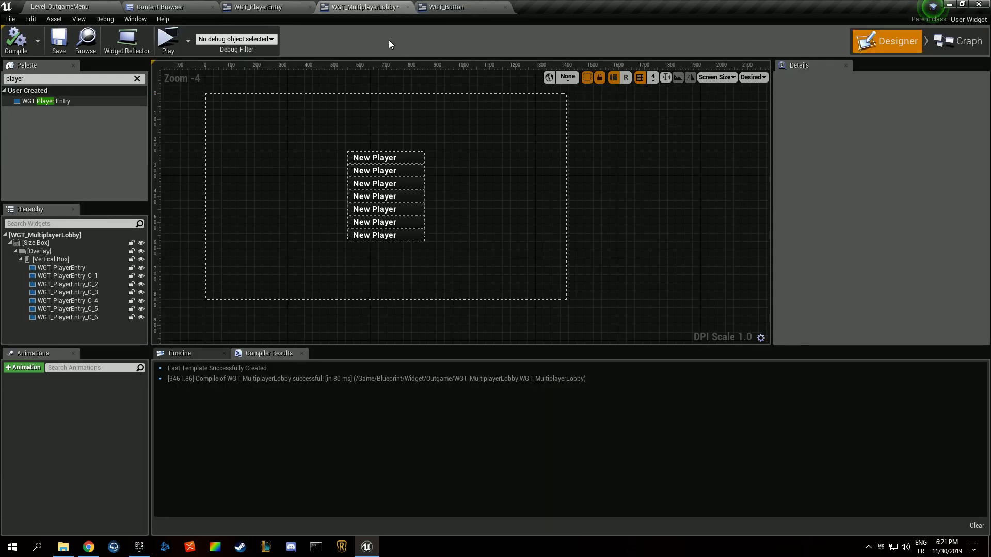
{"action": "scroll", "coordinate": [365, 185], "scroll_direction": "up", "scroll_amount": 2}
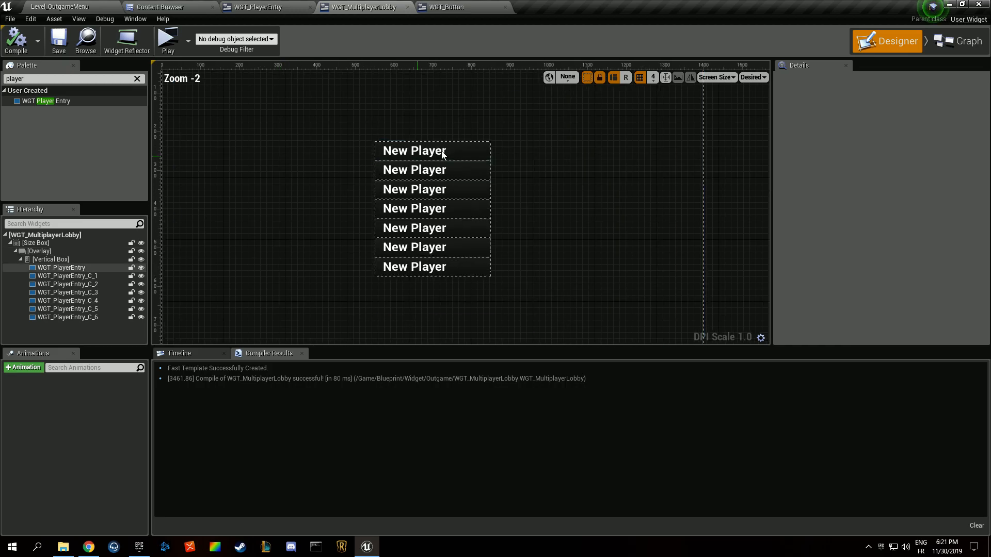
{"action": "left_click", "coordinate": [426, 248]}
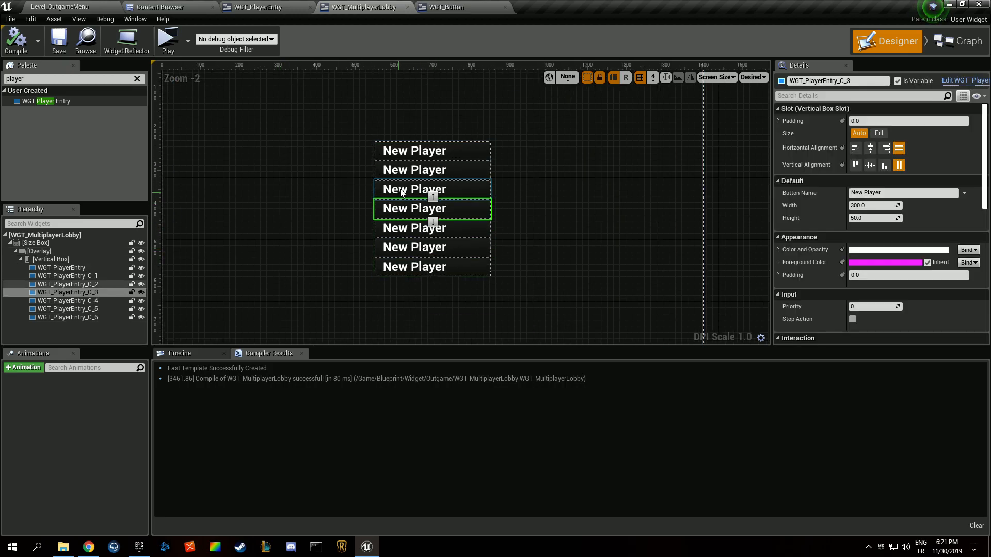
{"action": "left_click", "coordinate": [82, 315]}
{"action": "left_click", "coordinate": [56, 259]}
{"action": "key", "text": "ctrl+v"}
{"action": "left_click", "coordinate": [16, 41]}
{"action": "left_click", "coordinate": [60, 41]}
{"action": "right_click_drag", "start_coordinate": [317, 190], "coordinate": [344, 196]}
{"action": "left_click", "coordinate": [332, 204]}
{"action": "scroll", "coordinate": [281, 243], "scroll_direction": "down", "scroll_amount": 3}
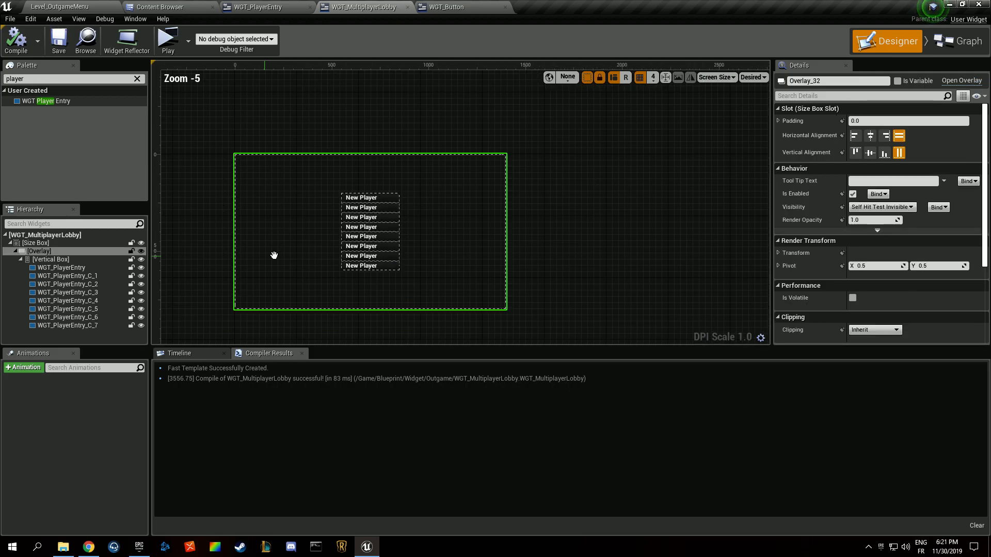
{"action": "right_click_drag", "start_coordinate": [265, 256], "coordinate": [351, 242]}
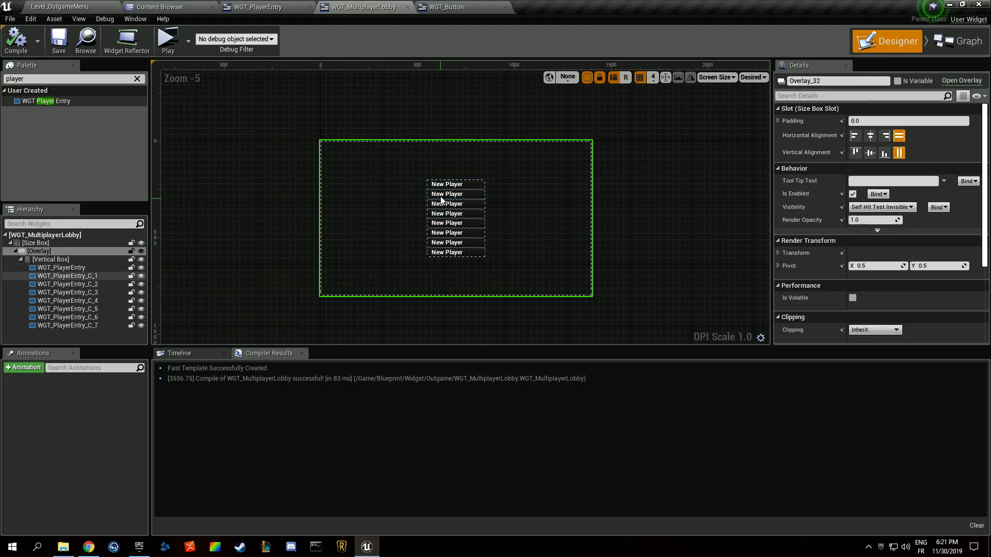
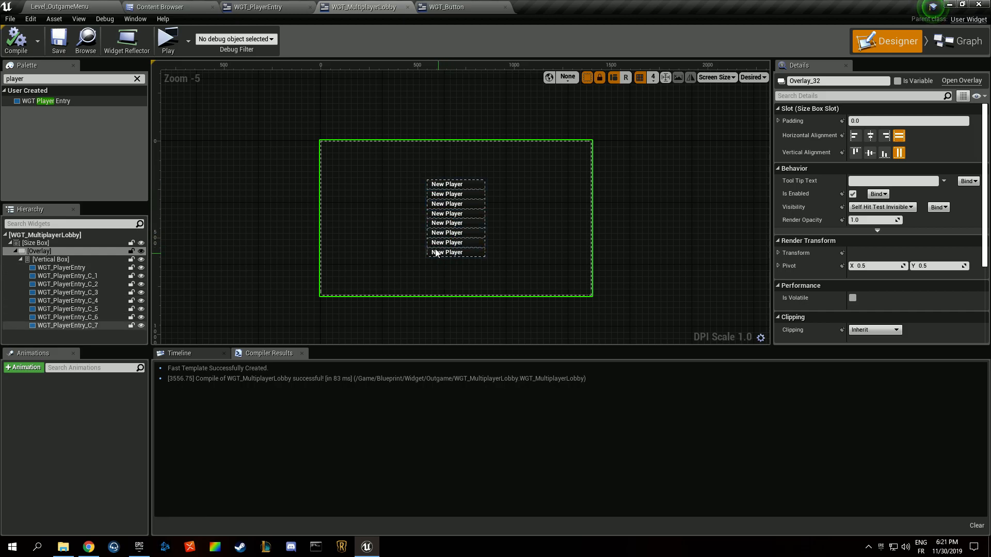
Close the open widget editors, then open WGT_OutgameMenu from the Outgame folder and compile it
{"action": "middle_click", "coordinate": [338, 4]}
{"action": "left_click", "coordinate": [359, 10]}
{"action": "middle_click", "coordinate": [356, 9]}
{"action": "middle_click", "coordinate": [287, 8]}
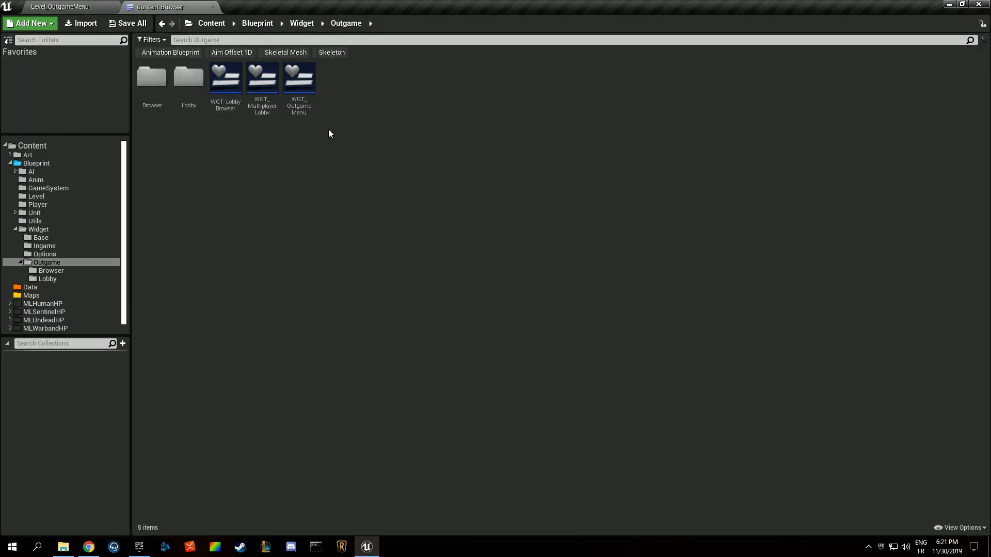
{"action": "double_click", "coordinate": [298, 79]}
{"action": "scroll", "coordinate": [343, 266], "scroll_direction": "up", "scroll_amount": 1}
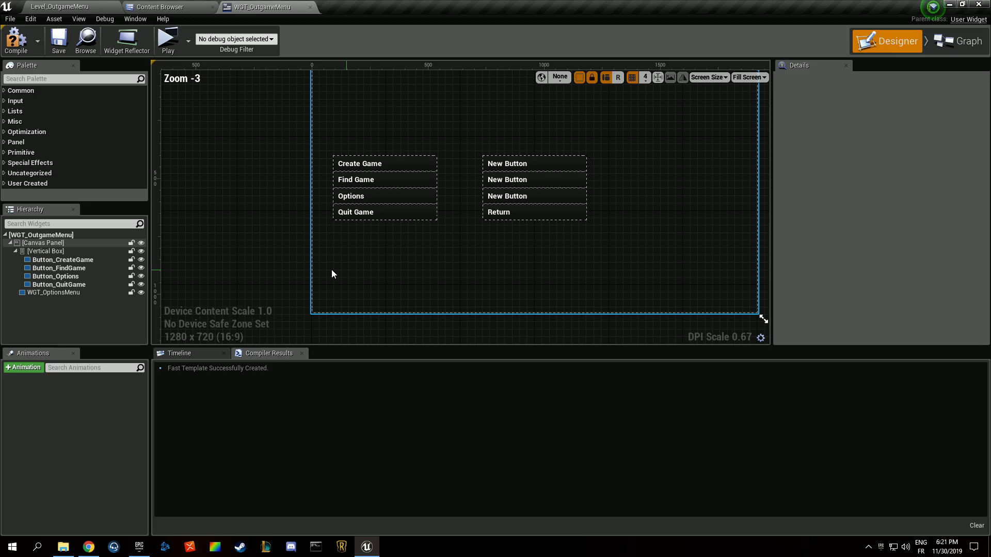
{"action": "left_click", "coordinate": [16, 41]}
Add the WGT Lobby Browser and WGT Multiplayer Lobby widgets to the canvas panel of WGT_OutgameMenu
{"action": "left_click", "coordinate": [64, 83]}
{"action": "type", "text": "lobb"}
{"action": "left_click_drag", "start_coordinate": [67, 101], "coordinate": [44, 243]}
{"action": "left_click_drag", "start_coordinate": [54, 112], "coordinate": [39, 241]}
Anchor WGT_LobbyBrowser to the centre of the canvas and set its X and Y position to 0
{"action": "left_click", "coordinate": [66, 303]}
{"action": "left_click", "coordinate": [876, 122]}
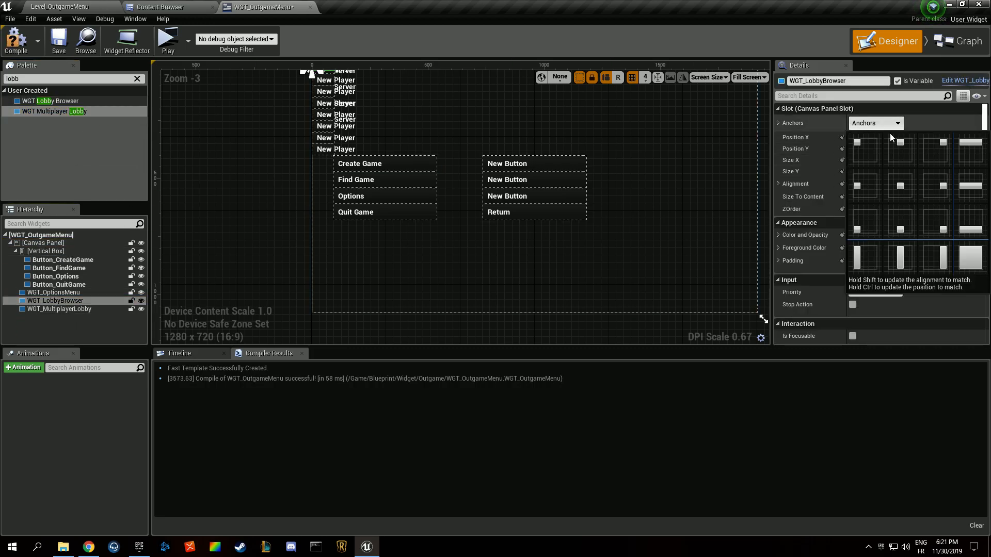
{"action": "left_click", "coordinate": [896, 181]}
{"action": "left_click", "coordinate": [862, 137]}
{"action": "type", "text": "0"}
{"action": "key", "text": "Tab"}
{"action": "type", "text": "0"}
{"action": "key", "text": "Return"}
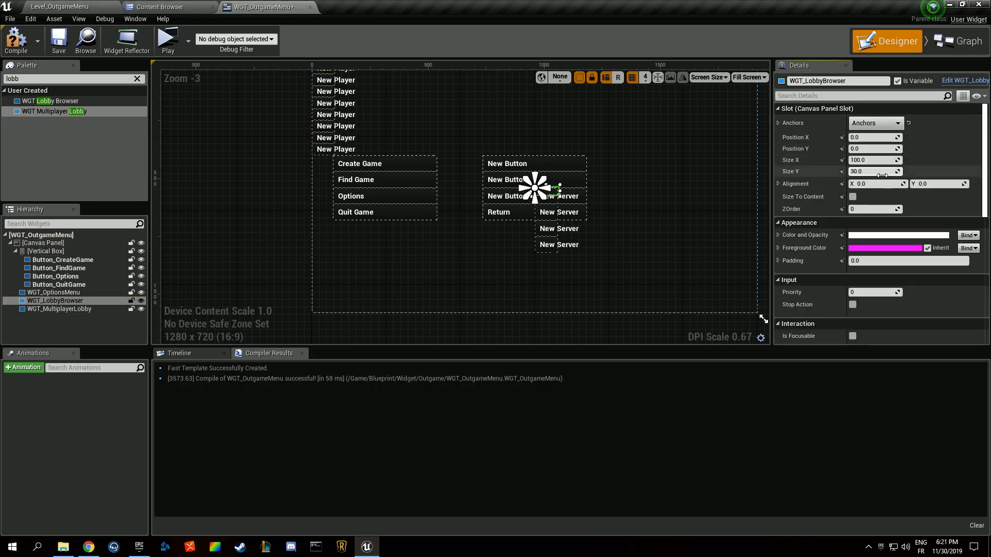
Enable Size To Content for WGT_LobbyBrowser, set its X and Y alignment to 0.5, and compile and save
{"action": "left_click", "coordinate": [853, 196]}
{"action": "left_click", "coordinate": [878, 184]}
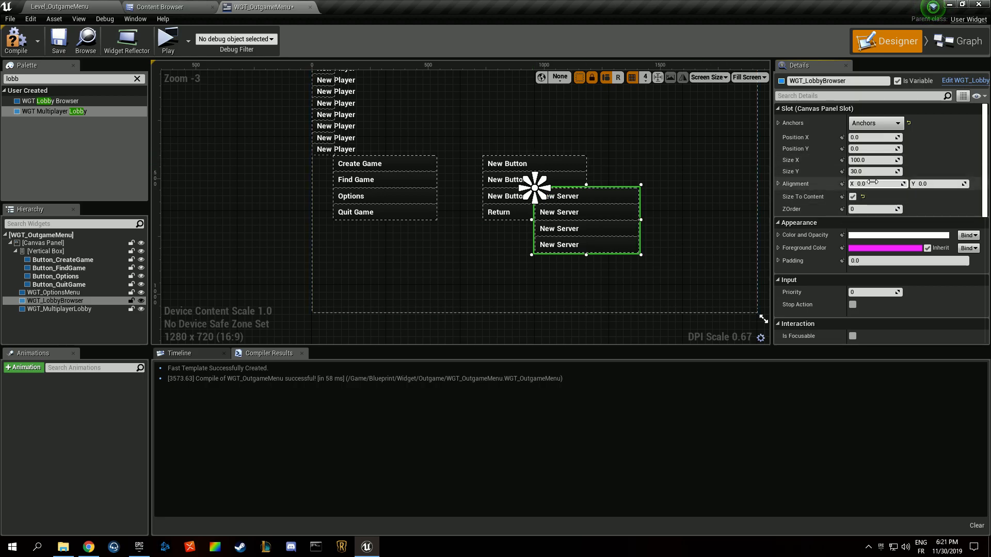
{"action": "type", "text": "0.5"}
{"action": "key", "text": "Return"}
{"action": "left_click", "coordinate": [943, 184]}
{"action": "type", "text": "0.5"}
{"action": "key", "text": "Return"}
{"action": "left_click", "coordinate": [18, 42]}
{"action": "left_click", "coordinate": [59, 41]}
Anchor WGT_MultiplayerLobby to the centre of the canvas and set its X and Y position to 0
{"action": "left_click", "coordinate": [71, 310]}
{"action": "left_click", "coordinate": [871, 123]}
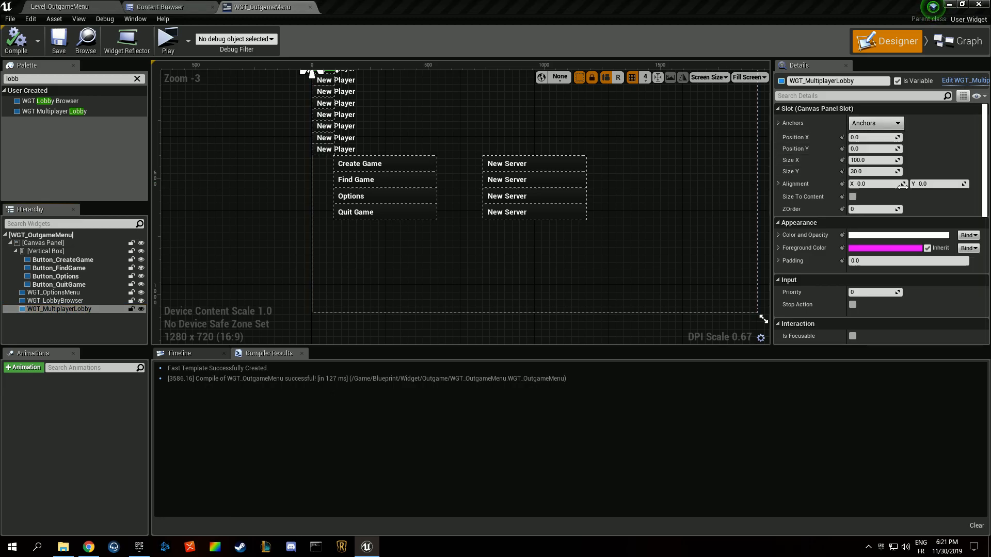
{"action": "left_click", "coordinate": [901, 187]}
{"action": "left_click", "coordinate": [876, 138]}
{"action": "type", "text": "0"}
{"action": "key", "text": "Tab"}
{"action": "type", "text": "0"}
{"action": "key", "text": "Return"}
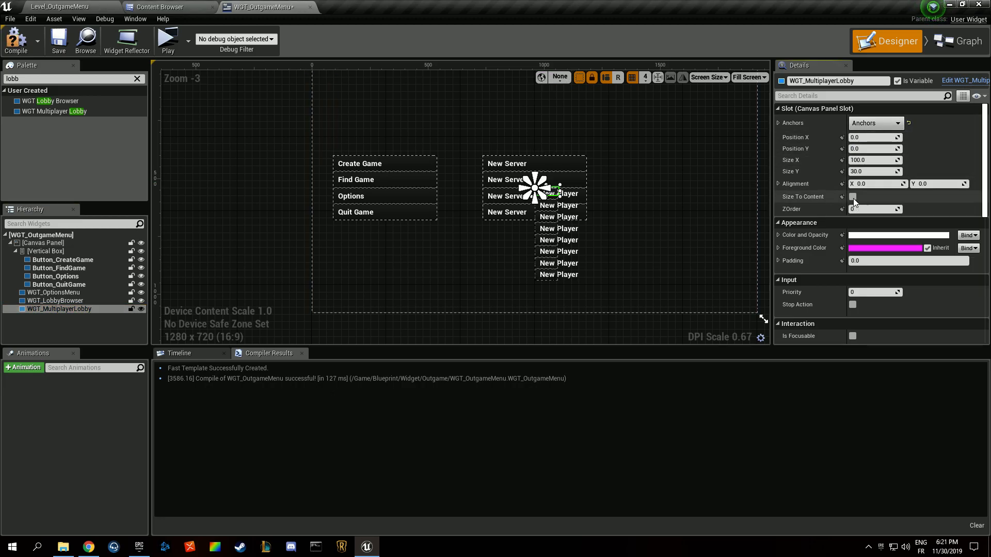
Enable Size To Content for WGT_MultiplayerLobby, set its X and Y alignment to 0.5, and save WGT_OutgameMenu
{"action": "left_click", "coordinate": [853, 196]}
{"action": "left_click", "coordinate": [875, 185]}
{"action": "type", "text": "0.5"}
{"action": "key", "text": "Tab"}
{"action": "type", "text": "0.5"}
{"action": "key", "text": "Return"}
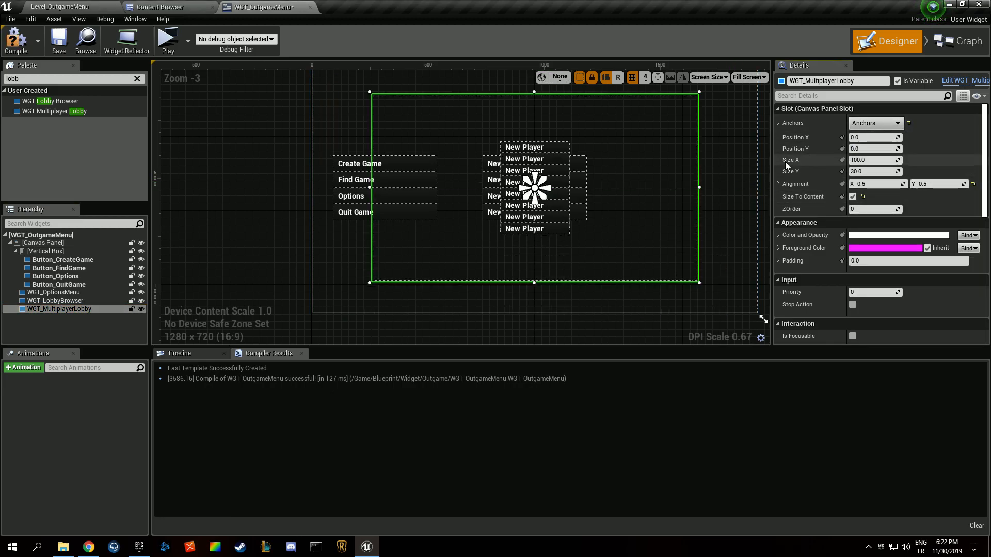
{"action": "left_click", "coordinate": [58, 41]}
{"action": "right_click_drag", "start_coordinate": [652, 187], "coordinate": [541, 185]}
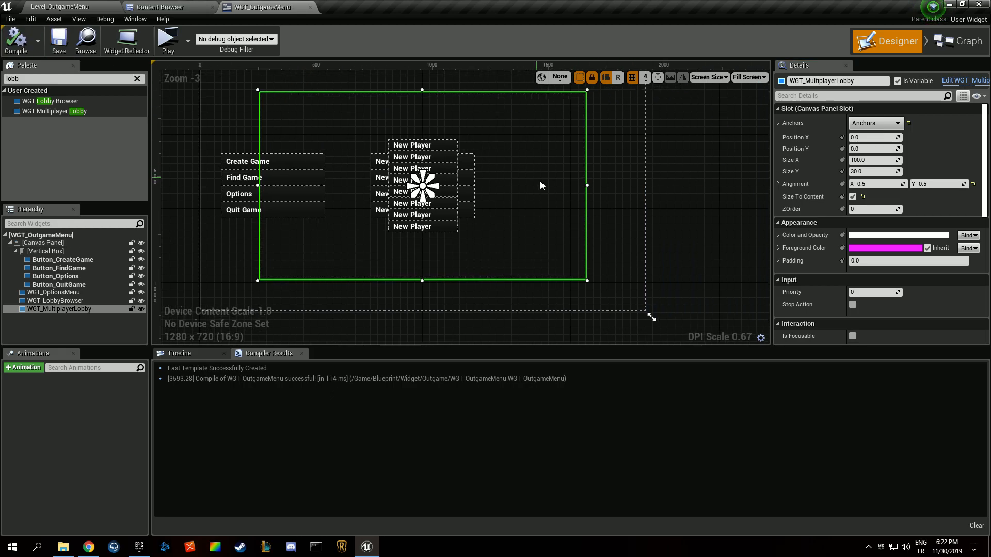
Change the default visibility of WGT_MultiplayerLobby and WGT_LobbyBrowser, then compile and save WGT_OutgameMenu
{"action": "scroll", "coordinate": [887, 222], "scroll_direction": "down", "scroll_amount": 5}
{"action": "left_click", "coordinate": [880, 246]}
{"action": "left_click", "coordinate": [858, 268]}
{"action": "left_click", "coordinate": [56, 300]}
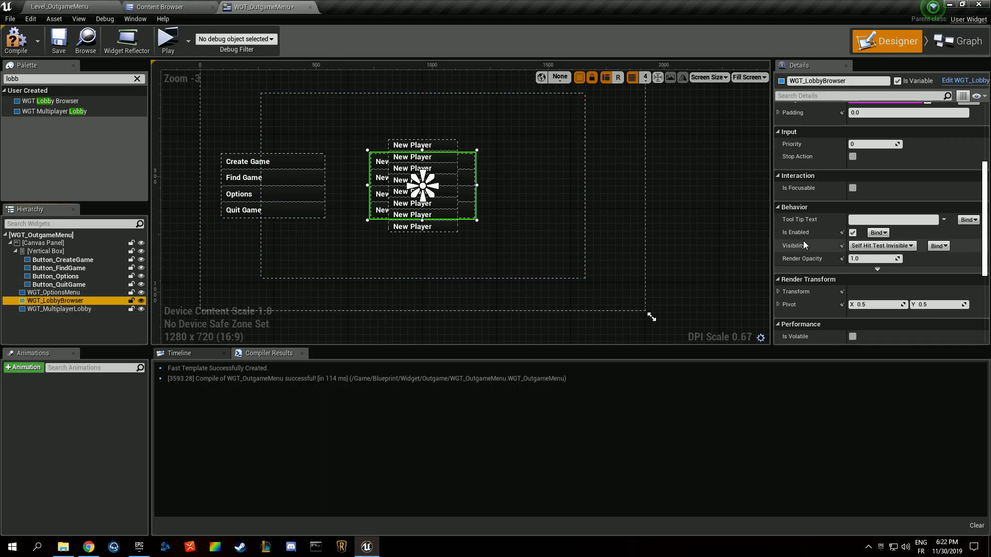
{"action": "left_click", "coordinate": [880, 246]}
{"action": "left_click", "coordinate": [858, 268]}
{"action": "left_click", "coordinate": [16, 41]}
{"action": "left_click", "coordinate": [58, 41]}
Inspect WGT_ServerEntry in the Browser folder and return to the Outgame folder
{"action": "left_click", "coordinate": [164, 6]}
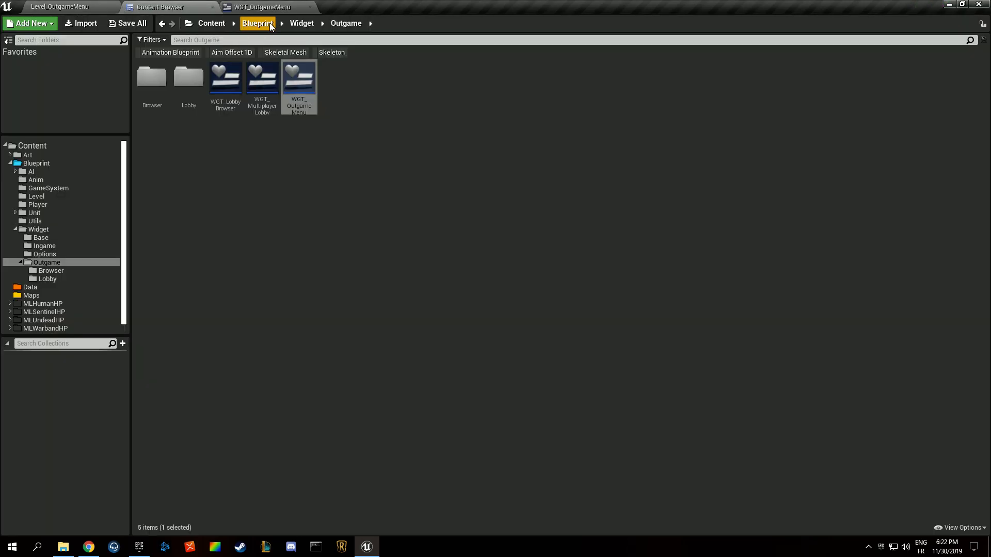
{"action": "double_click", "coordinate": [160, 106]}
{"action": "double_click", "coordinate": [152, 77]}
{"action": "left_click", "coordinate": [160, 6]}
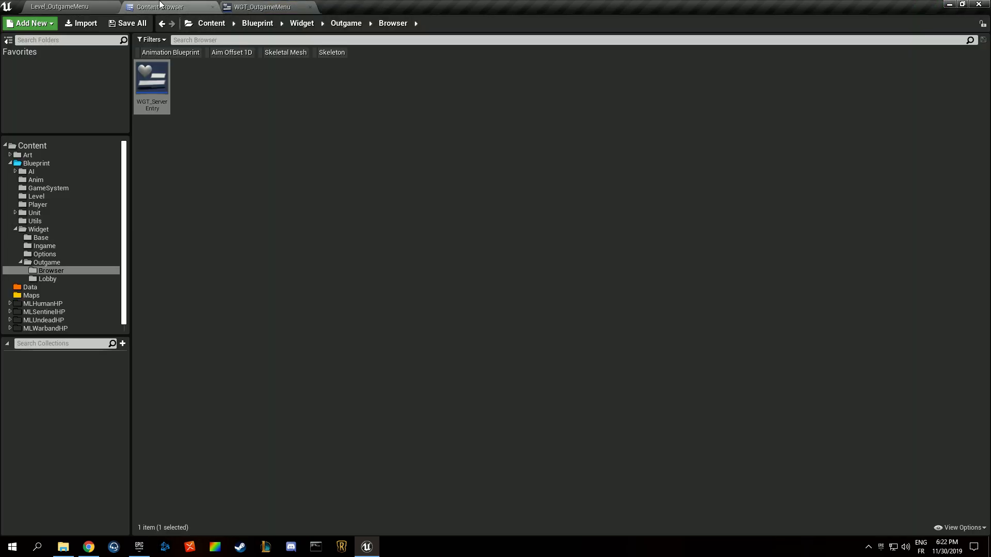
{"action": "left_click", "coordinate": [47, 262]}
Open WGT_LobbyBrowser from the Outgame folder and review its layout of server entries
{"action": "double_click", "coordinate": [224, 91]}
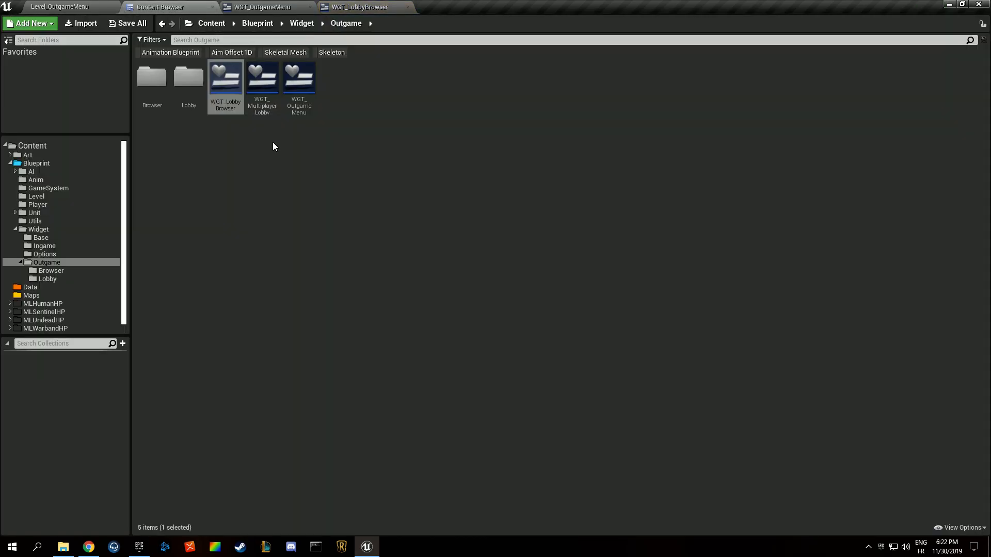
{"action": "left_click", "coordinate": [343, 6]}
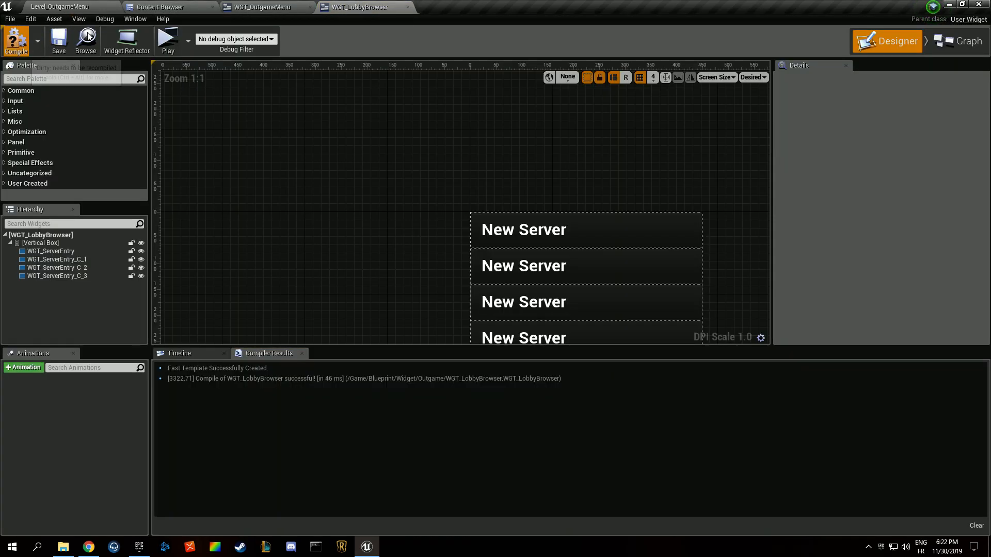
{"action": "right_click_drag", "start_coordinate": [325, 150], "coordinate": [263, 115]}
{"action": "scroll", "coordinate": [263, 115], "scroll_direction": "down", "scroll_amount": 3}
{"action": "left_click", "coordinate": [191, 7]}
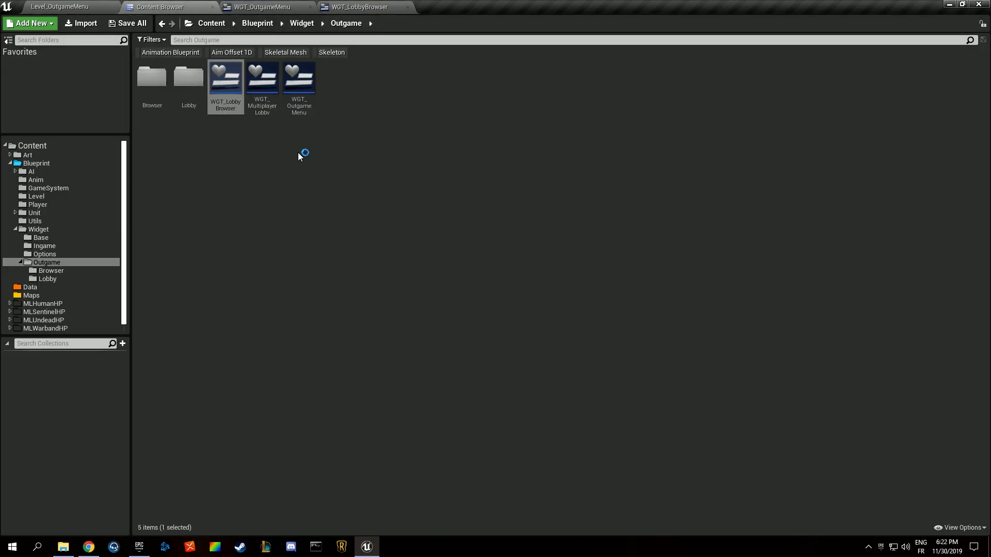
Open WGT_MultiplayerLobby and paste a copy of WGT_PlayerEntry directly into its overlay
{"action": "double_click", "coordinate": [263, 79]}
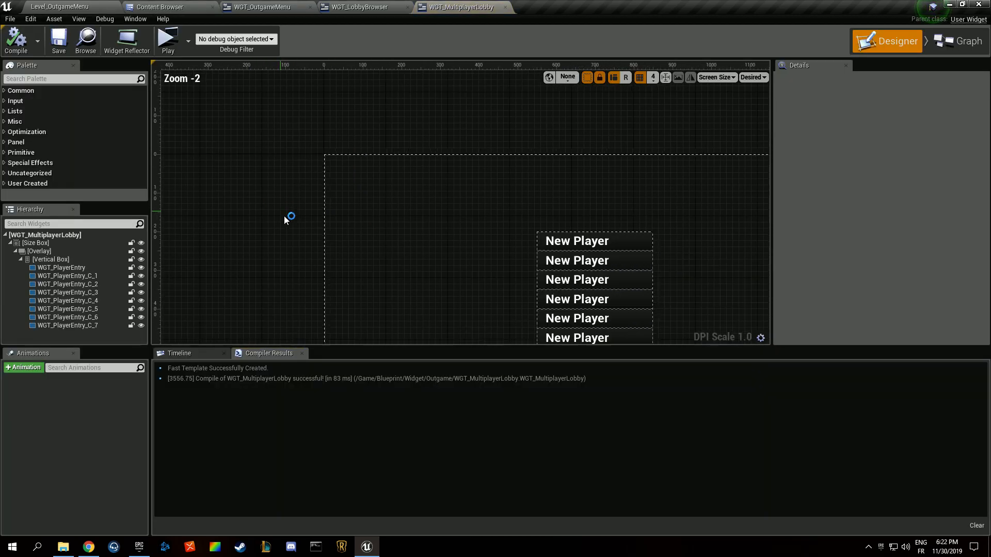
{"action": "left_click", "coordinate": [21, 244]}
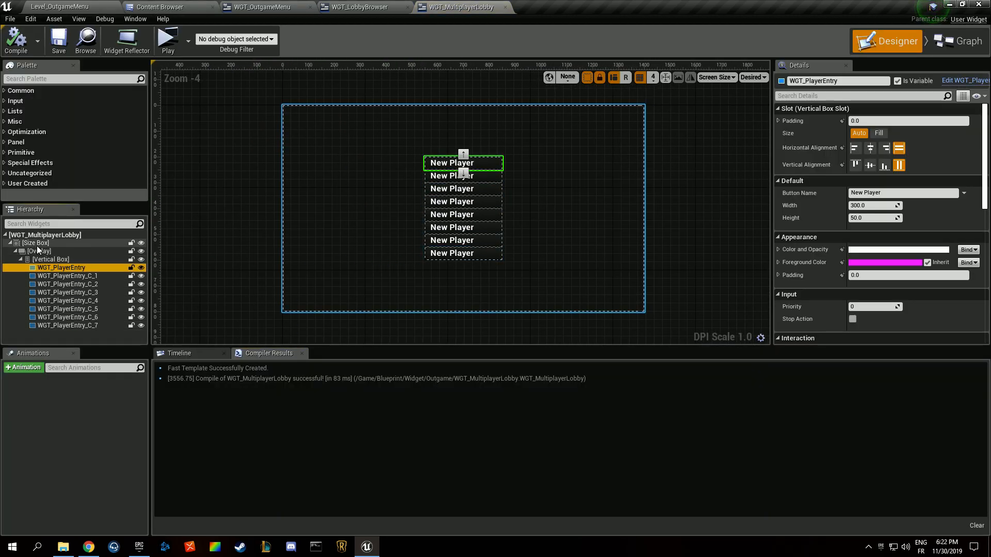
{"action": "key", "text": "ctrl+v"}
{"action": "left_click", "coordinate": [68, 252]}
{"action": "key", "text": "ctrl+v"}
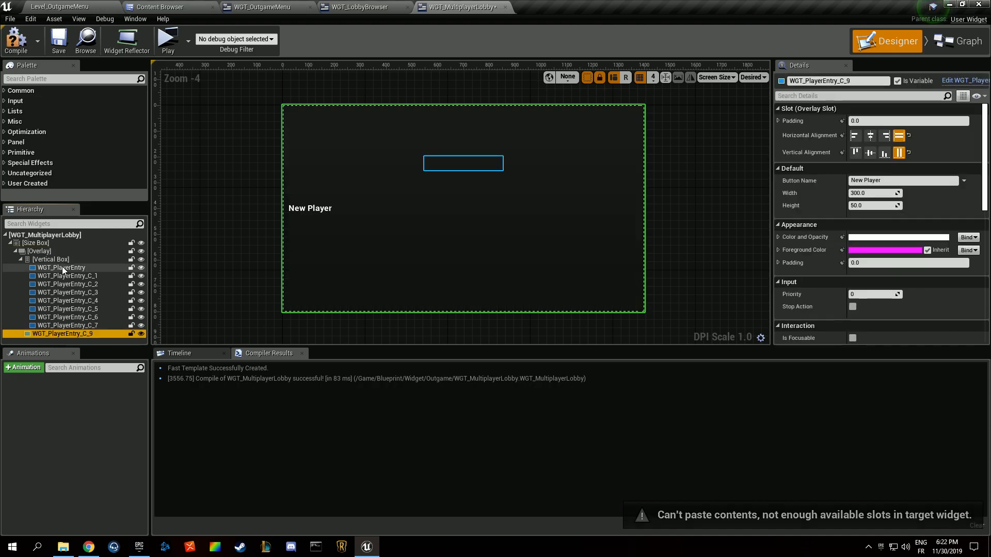
Align the extra player entry to the overlay's bottom centre with a bottom padding of 50, and compile the widget
{"action": "left_click", "coordinate": [884, 153]}
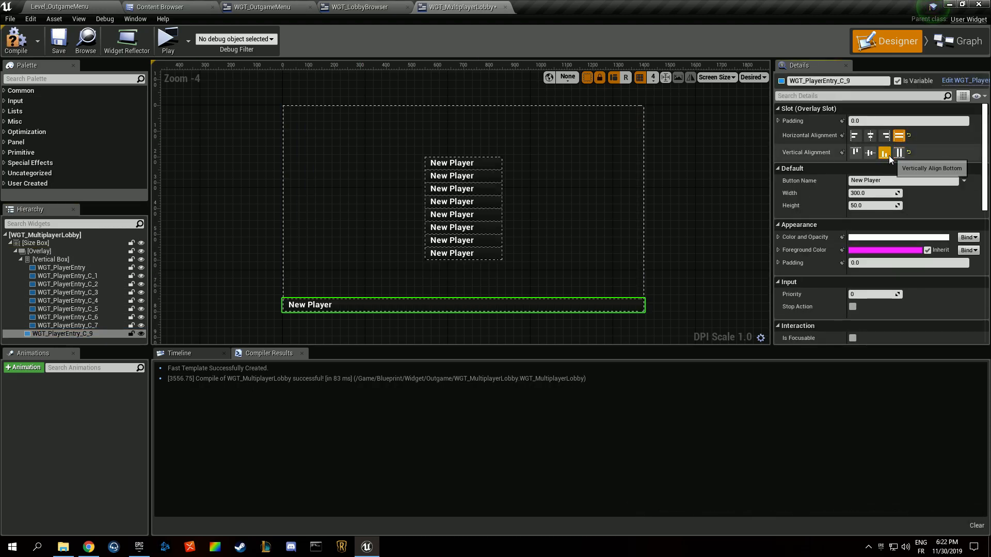
{"action": "left_click", "coordinate": [869, 153]}
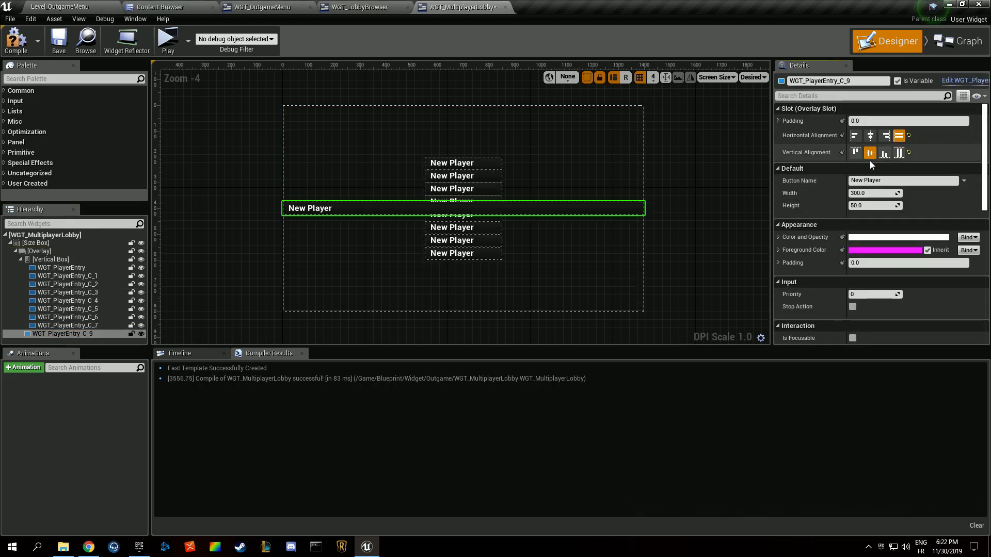
{"action": "left_click", "coordinate": [869, 135]}
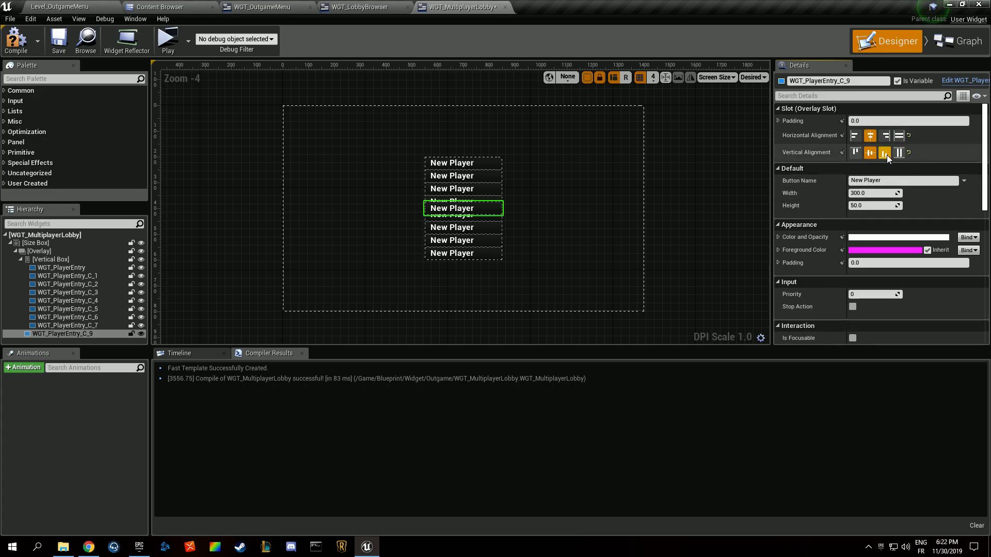
{"action": "left_click", "coordinate": [884, 153]}
{"action": "left_click", "coordinate": [777, 120]}
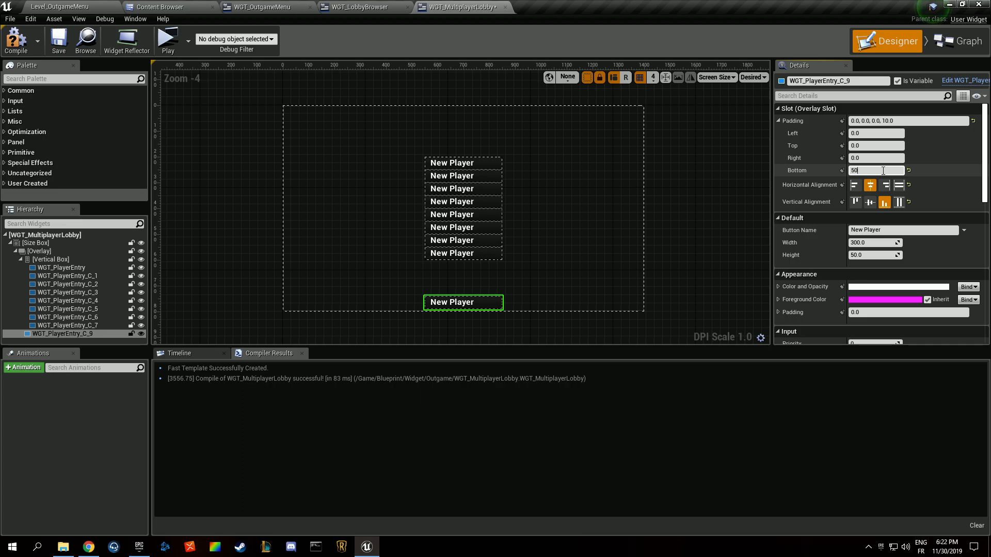
{"action": "key", "text": "Return"}
{"action": "left_click", "coordinate": [16, 44]}
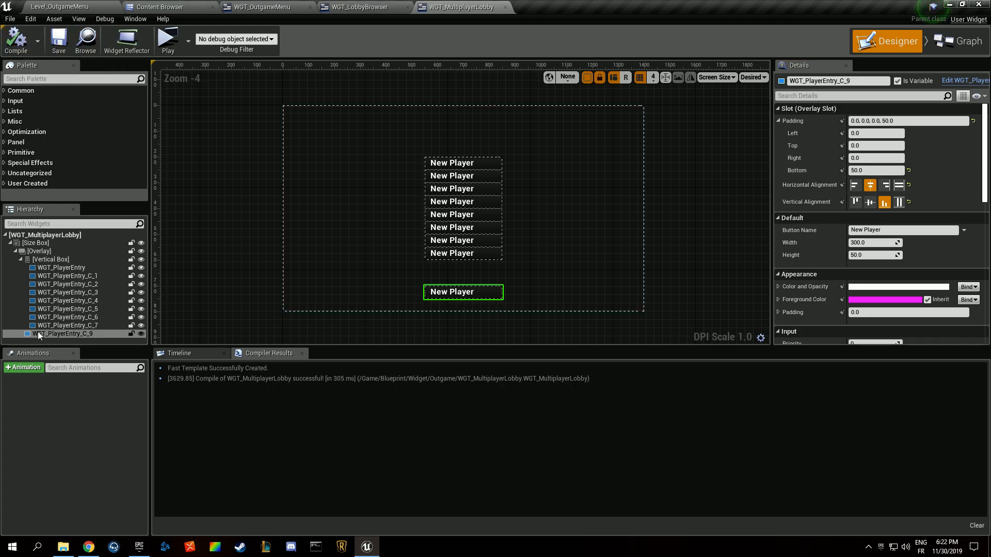
Replace the extra player entry in WGT_MultiplayerLobby with a WGT Button placed directly in the overlay
{"action": "key", "text": "Delete"}
{"action": "type", "text": "butt"}
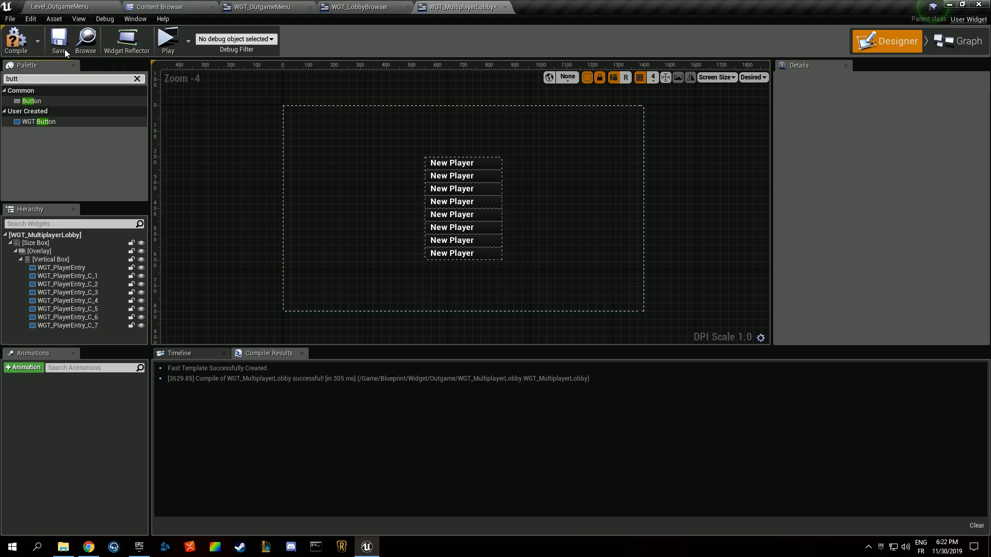
{"action": "left_click_drag", "start_coordinate": [55, 122], "coordinate": [41, 239]}
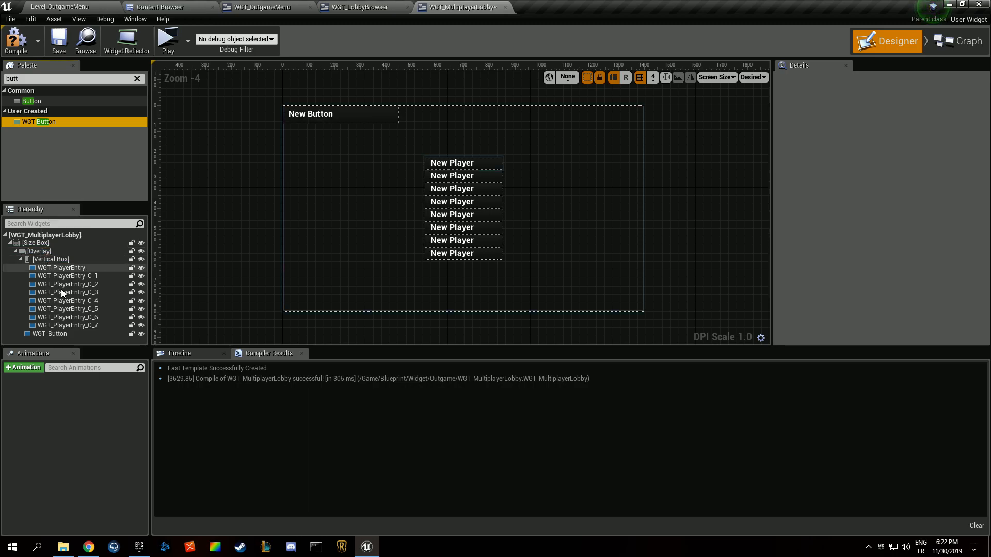
Align the new button to the overlay's bottom centre with a bottom padding of 50, and compile and save
{"action": "left_click", "coordinate": [883, 203]}
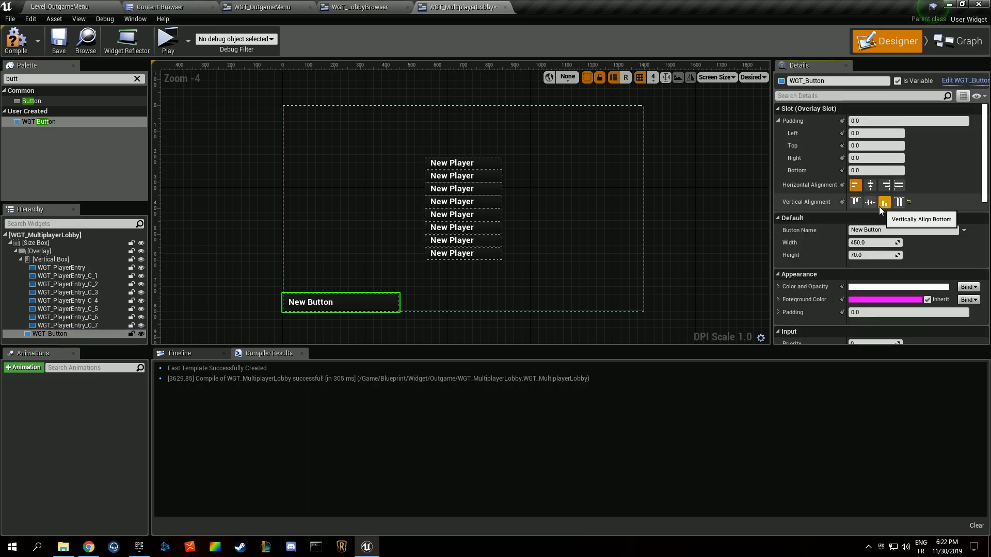
{"action": "left_click", "coordinate": [870, 186]}
{"action": "left_click", "coordinate": [59, 44]}
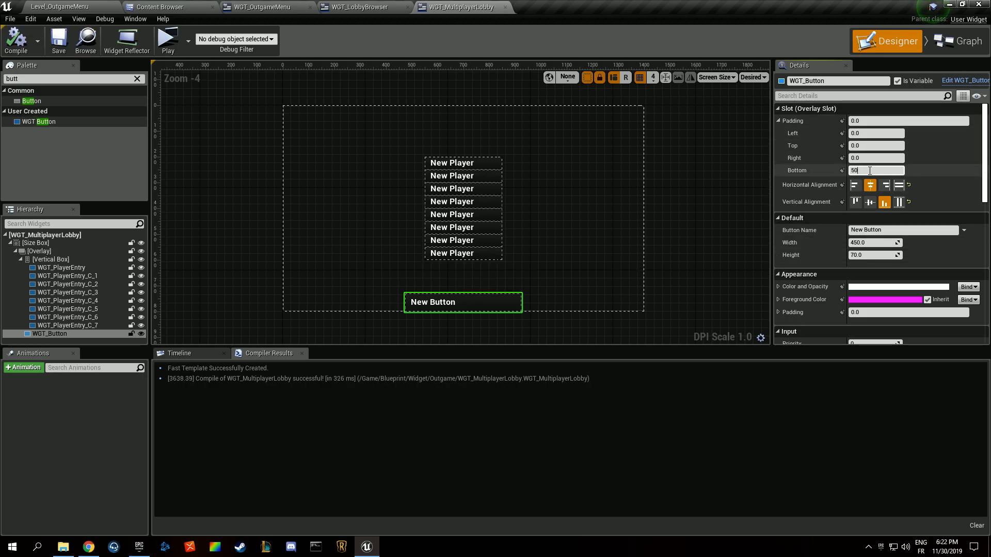
{"action": "key", "text": "Return"}
{"action": "left_click", "coordinate": [17, 42]}
{"action": "left_click", "coordinate": [59, 43]}
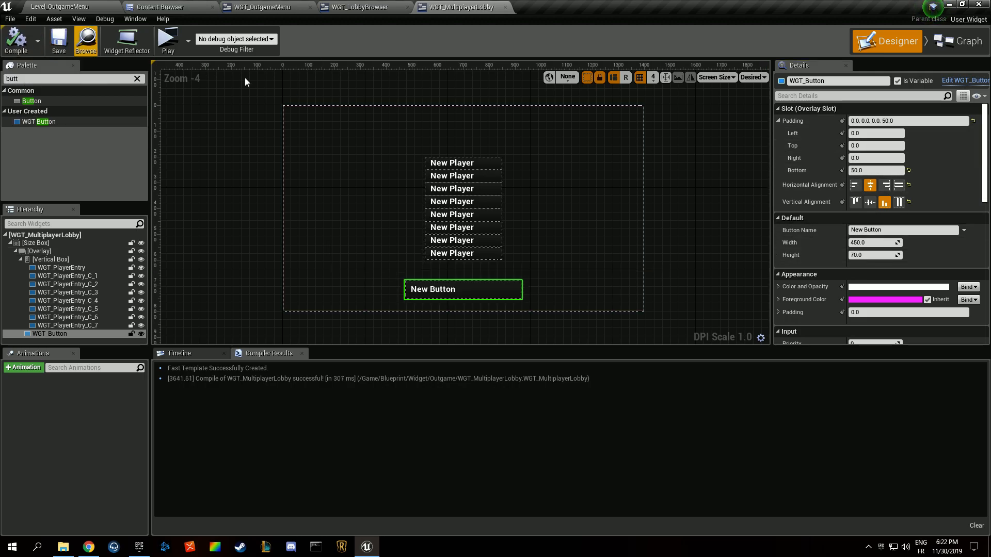
Set the new button's Button Name to Return, compile and save, and rename the widget Button_Return
{"action": "left_click", "coordinate": [879, 231]}
{"action": "type", "text": "Reut"}
{"action": "key", "text": "BackSpace"}
{"action": "key", "text": "BackSpace"}
{"action": "type", "text": "turn"}
{"action": "key", "text": "Return"}
{"action": "left_click", "coordinate": [16, 43]}
{"action": "left_click", "coordinate": [59, 44]}
{"action": "double_click", "coordinate": [60, 335]}
{"action": "type", "text": "Button_Return"}
{"action": "key", "text": "Return"}
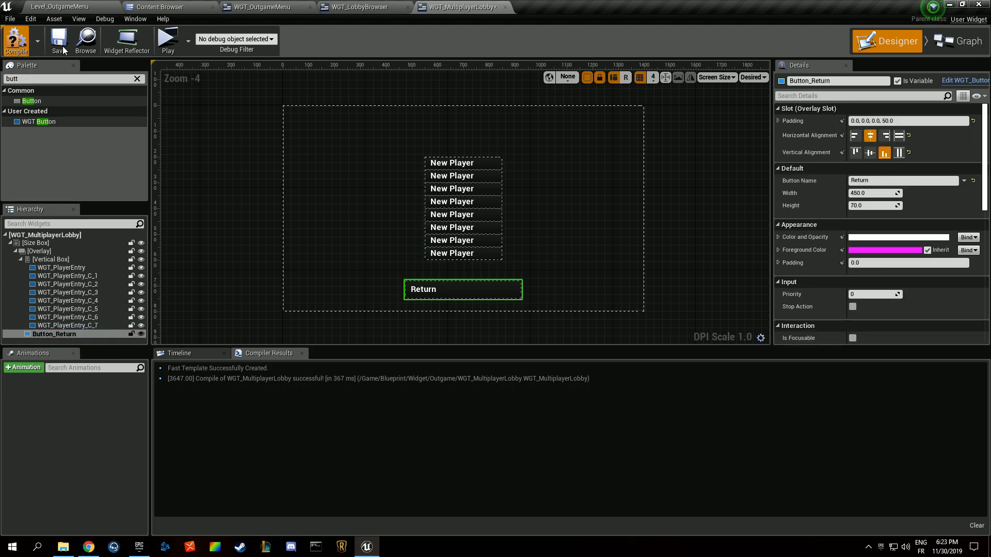
Paste a copy of Button_Return into the vertical box of WGT_LobbyBrowser, and compile and save
{"action": "left_click", "coordinate": [344, 12]}
{"action": "scroll", "coordinate": [362, 240], "scroll_direction": "down", "scroll_amount": 2}
{"action": "left_click", "coordinate": [73, 242]}
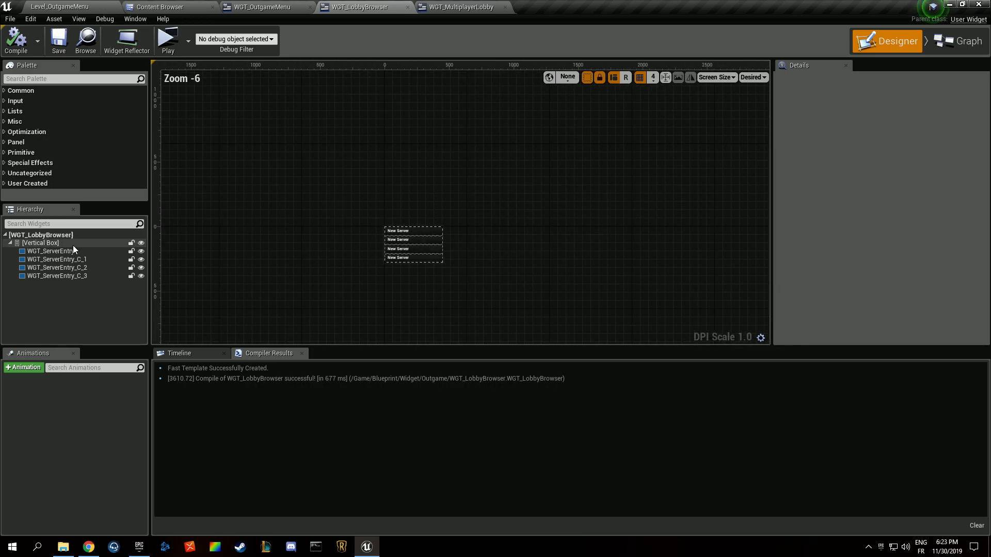
{"action": "key", "text": "ctrl+v"}
{"action": "scroll", "coordinate": [384, 268], "scroll_direction": "up", "scroll_amount": 4}
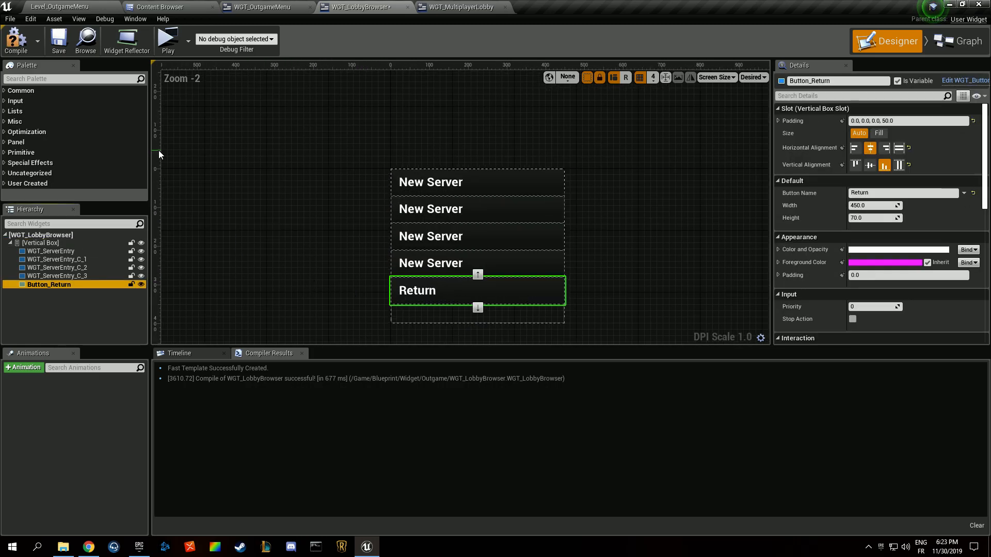
{"action": "left_click", "coordinate": [30, 41]}
{"action": "left_click", "coordinate": [58, 41]}
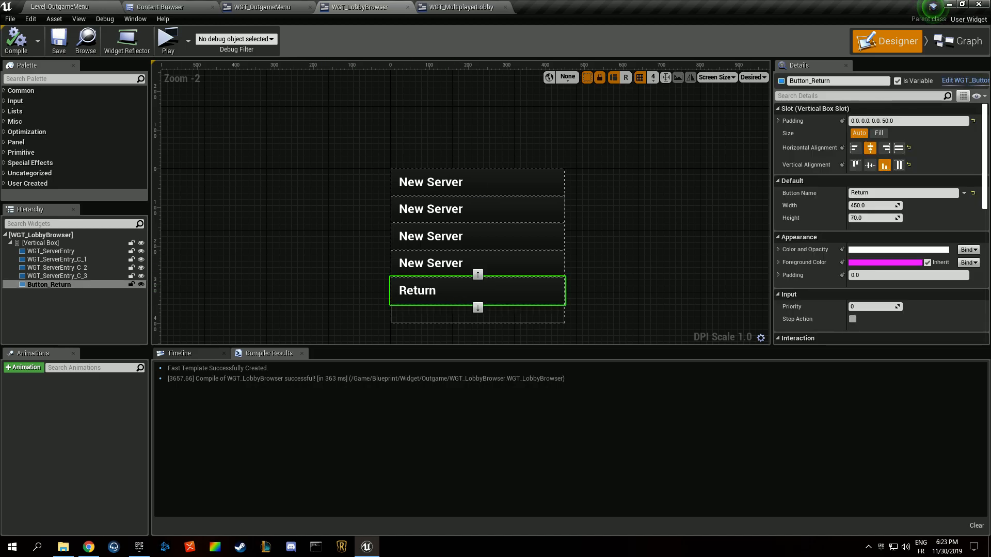
Add a Dispatch on Clicked event for Button_Return in WGT_LobbyBrowser
{"action": "left_click", "coordinate": [447, 265]}
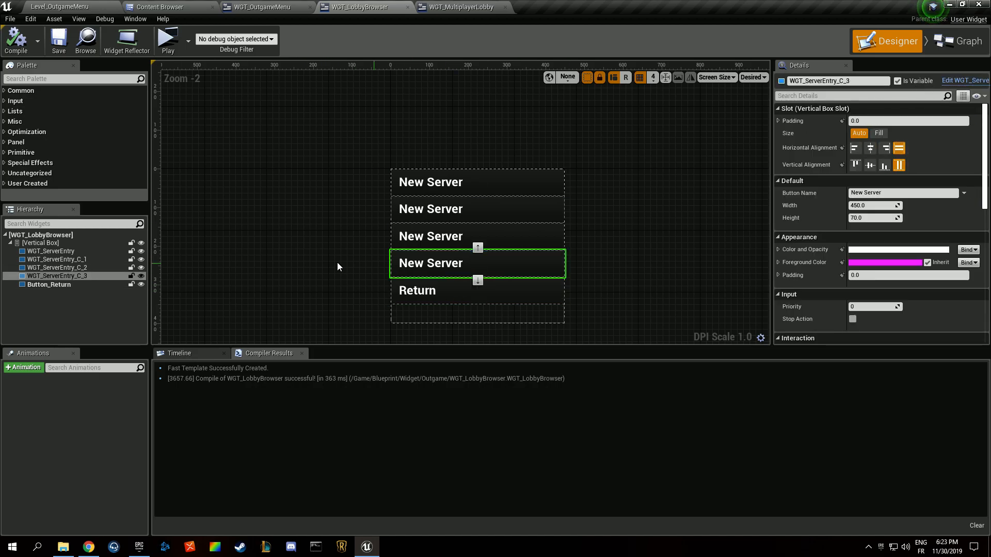
{"action": "left_click", "coordinate": [395, 293]}
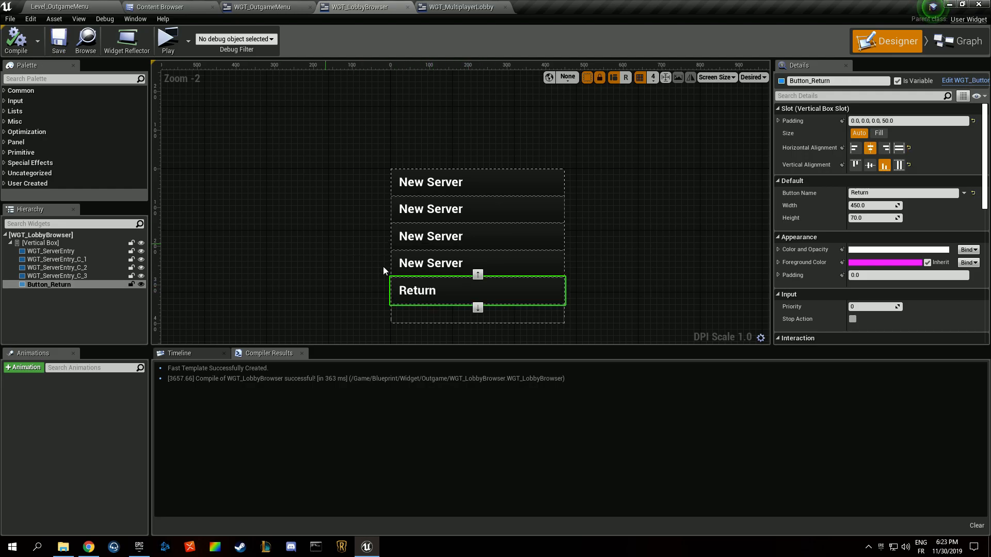
{"action": "right_click_drag", "start_coordinate": [472, 294], "coordinate": [338, 241]}
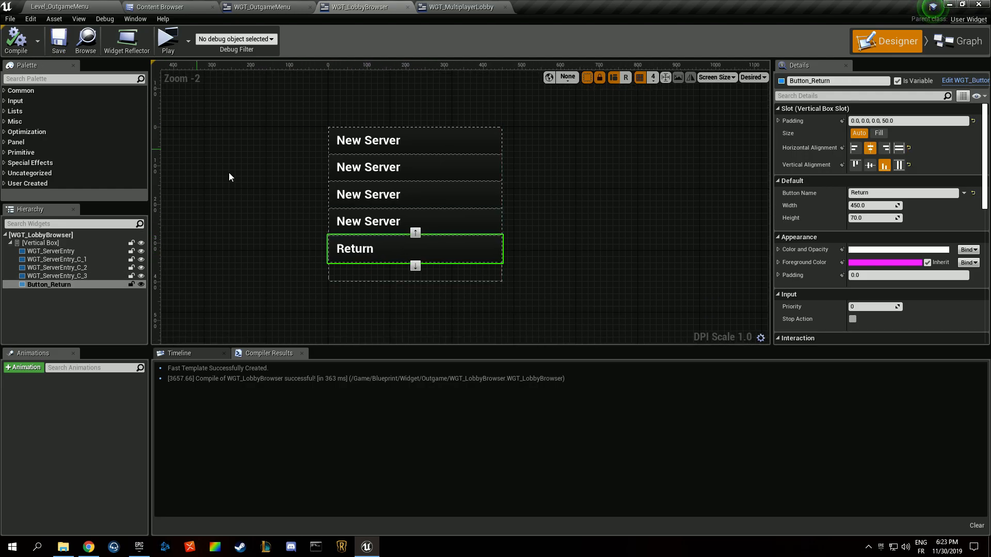
{"action": "left_click", "coordinate": [252, 249]}
{"action": "left_click", "coordinate": [404, 249]}
{"action": "scroll", "coordinate": [923, 227], "scroll_direction": "down", "scroll_amount": 12}
{"action": "scroll", "coordinate": [920, 227], "scroll_direction": "down", "scroll_amount": 5}
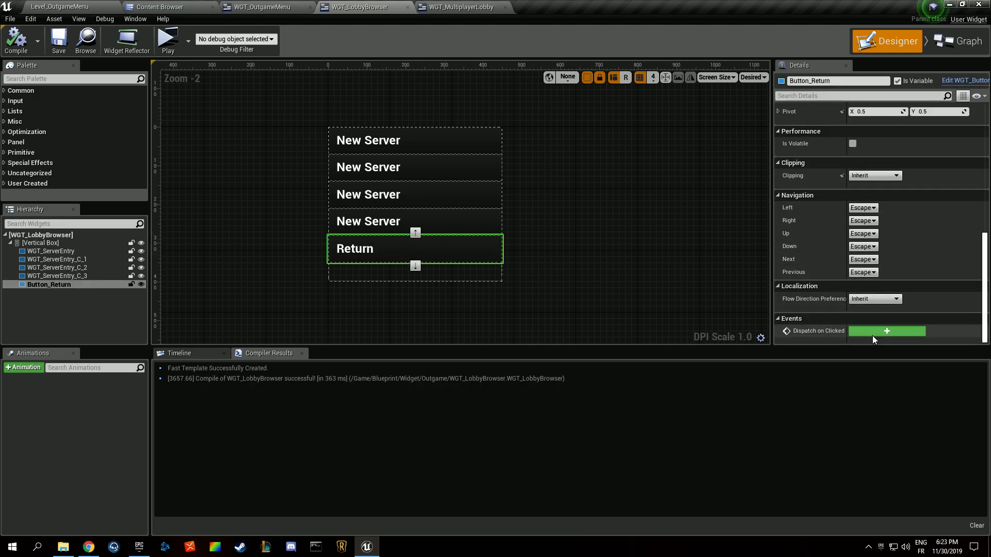
{"action": "left_click", "coordinate": [872, 330]}
Connect a Set Visibility node targeting self with In Visibility Hidden to the Button_Return clicked event, and compile
{"action": "right_click", "coordinate": [342, 314]}
{"action": "type", "text": "set visibility"}
{"action": "key", "text": "Return"}
{"action": "left_click_drag", "start_coordinate": [415, 316], "coordinate": [524, 250]}
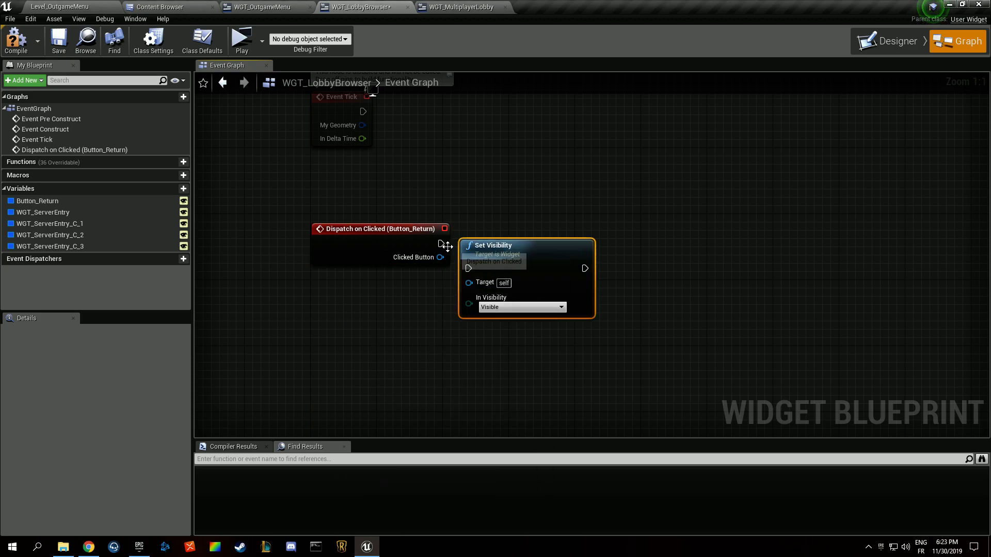
{"action": "left_click_drag", "start_coordinate": [478, 277], "coordinate": [469, 269]}
{"action": "left_click_drag", "start_coordinate": [484, 250], "coordinate": [517, 226]}
{"action": "left_click", "coordinate": [526, 283]}
{"action": "left_click", "coordinate": [528, 306]}
{"action": "left_click", "coordinate": [15, 41]}
Switch to WGT_MultiplayerLobby and add a Dispatch on Clicked event for its Button_Return
{"action": "left_click", "coordinate": [461, 6]}
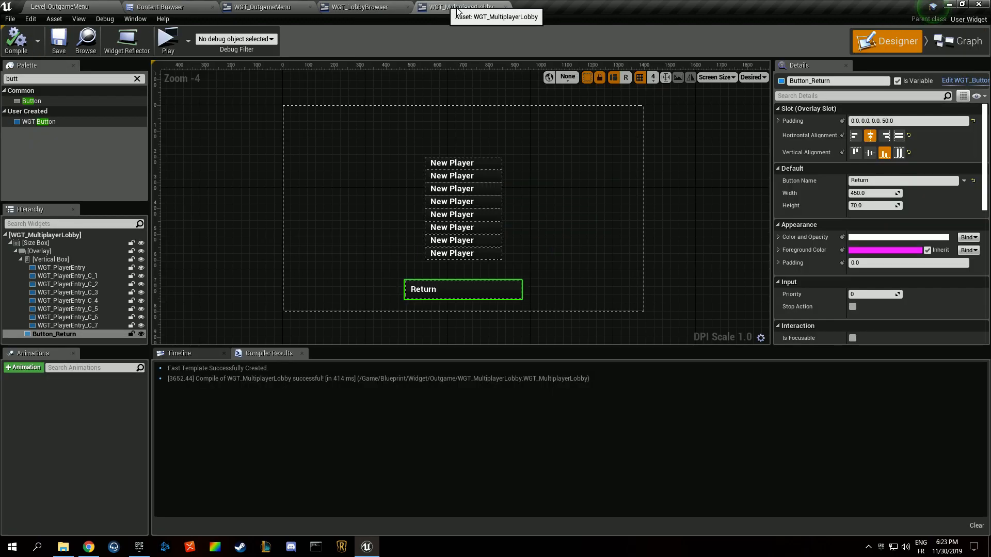
{"action": "scroll", "coordinate": [906, 272], "scroll_direction": "down", "scroll_amount": 10}
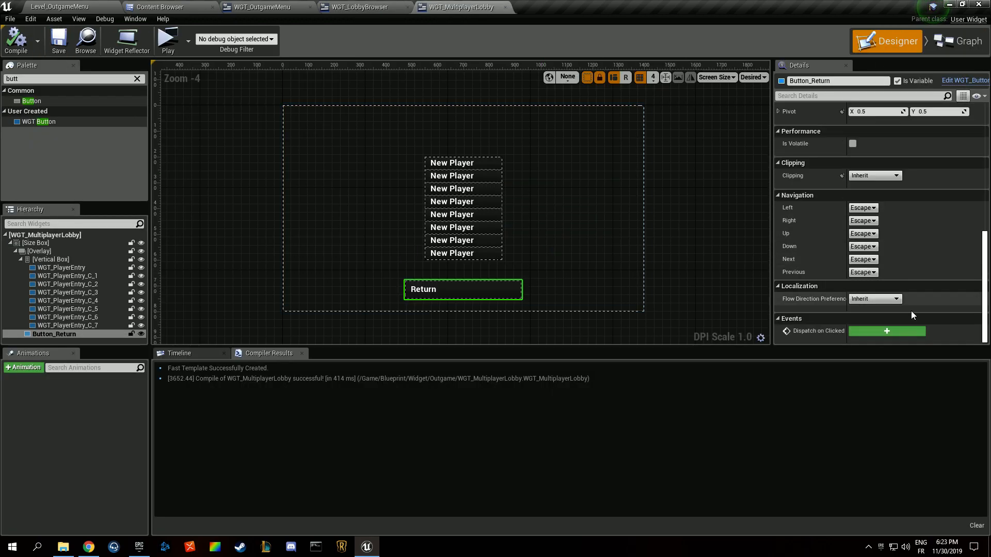
{"action": "left_click", "coordinate": [905, 330]}
Paste the Hidden Set Visibility node into WGT_MultiplayerLobby's graph, connect it to the Button_Return event, and save
{"action": "right_click_drag", "start_coordinate": [670, 286], "coordinate": [682, 277]}
{"action": "key", "text": "ctrl+v"}
{"action": "right_click_drag", "start_coordinate": [769, 266], "coordinate": [571, 277]}
{"action": "left_click_drag", "start_coordinate": [562, 304], "coordinate": [539, 260]}
{"action": "left_click_drag", "start_coordinate": [453, 264], "coordinate": [523, 271]}
{"action": "left_click_drag", "start_coordinate": [555, 256], "coordinate": [554, 249]}
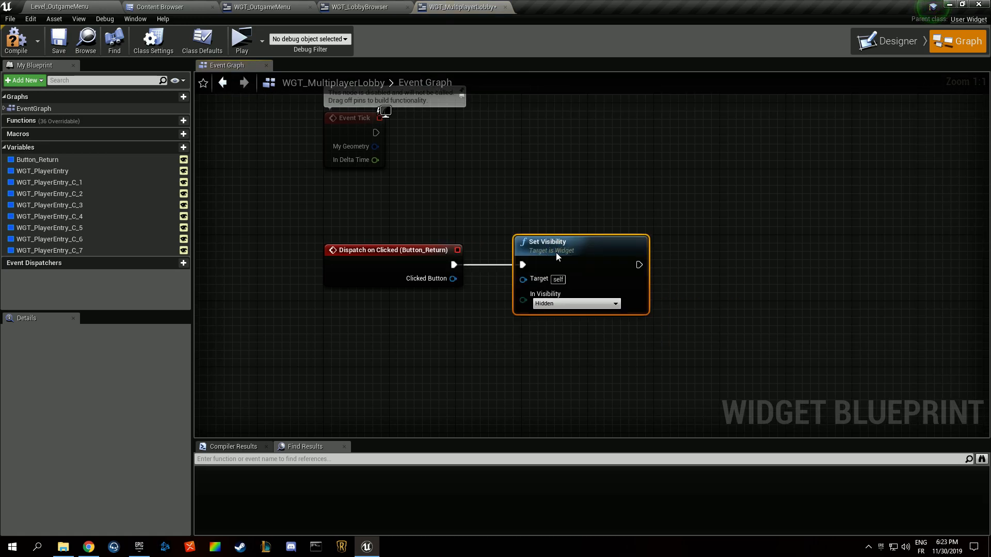
{"action": "left_click", "coordinate": [50, 46]}
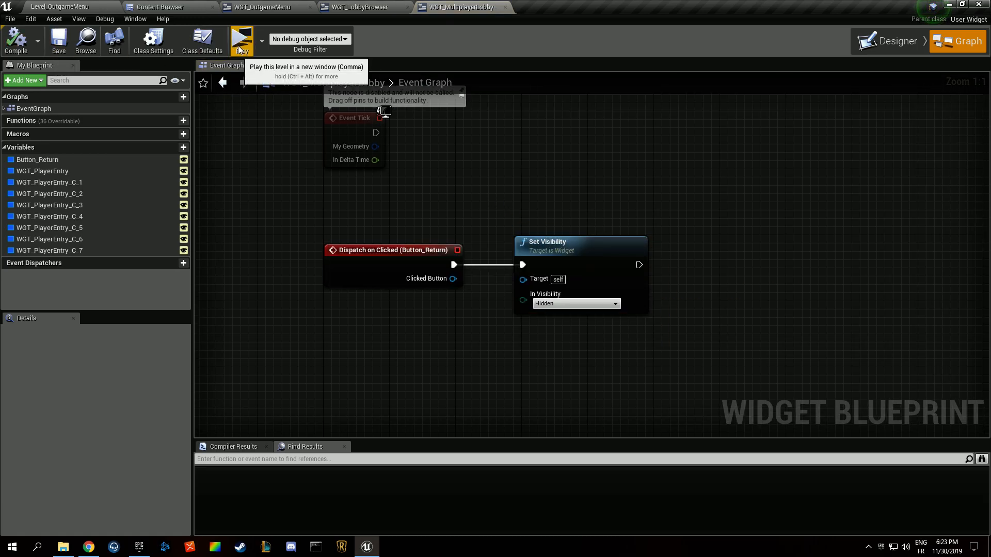
Play the level to check the main menu, close the preview and return to WGT_MultiplayerLobby's Designer
{"action": "left_click", "coordinate": [243, 44]}
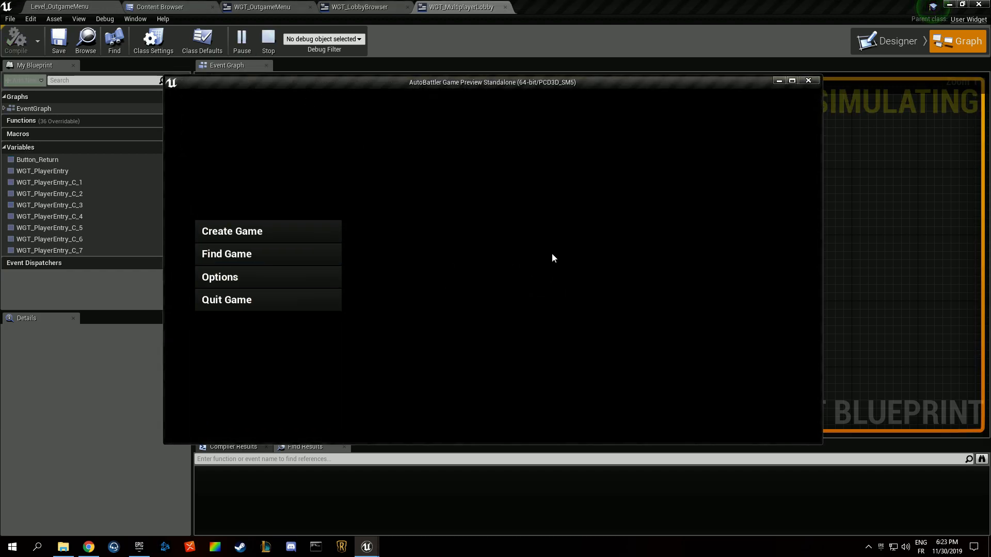
{"action": "key", "text": "Escape"}
{"action": "left_click", "coordinate": [892, 48]}
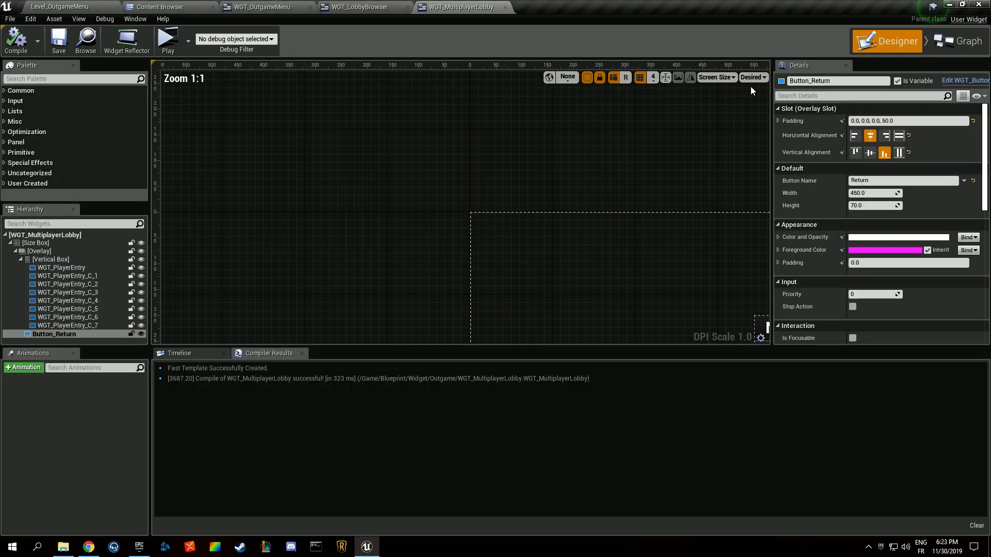
{"action": "scroll", "coordinate": [325, 196], "scroll_direction": "down", "scroll_amount": 5}
Check the default visibility of WGT_LobbyBrowser in WGT_OutgameMenu
{"action": "left_click", "coordinate": [262, 7]}
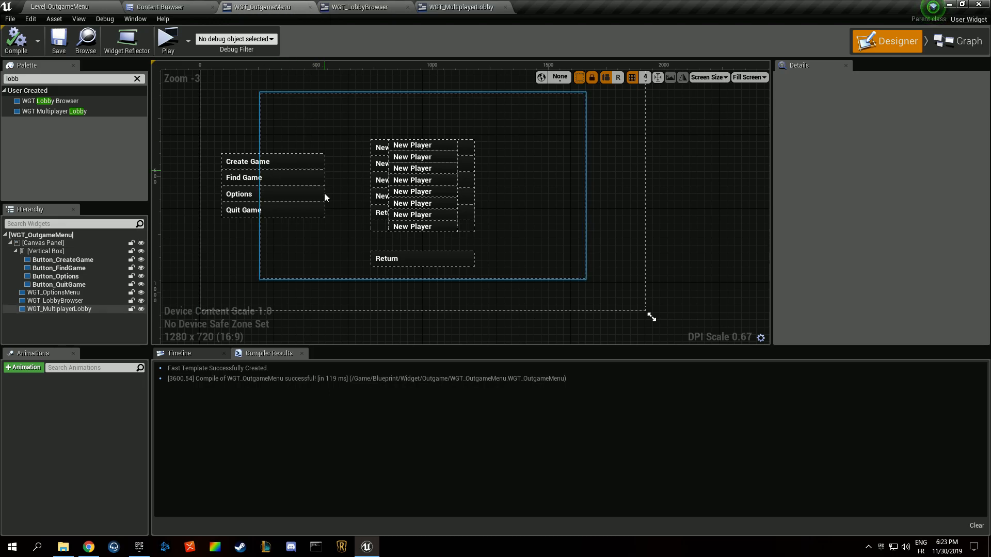
{"action": "left_click", "coordinate": [57, 301]}
{"action": "scroll", "coordinate": [831, 214], "scroll_direction": "down", "scroll_amount": 5}
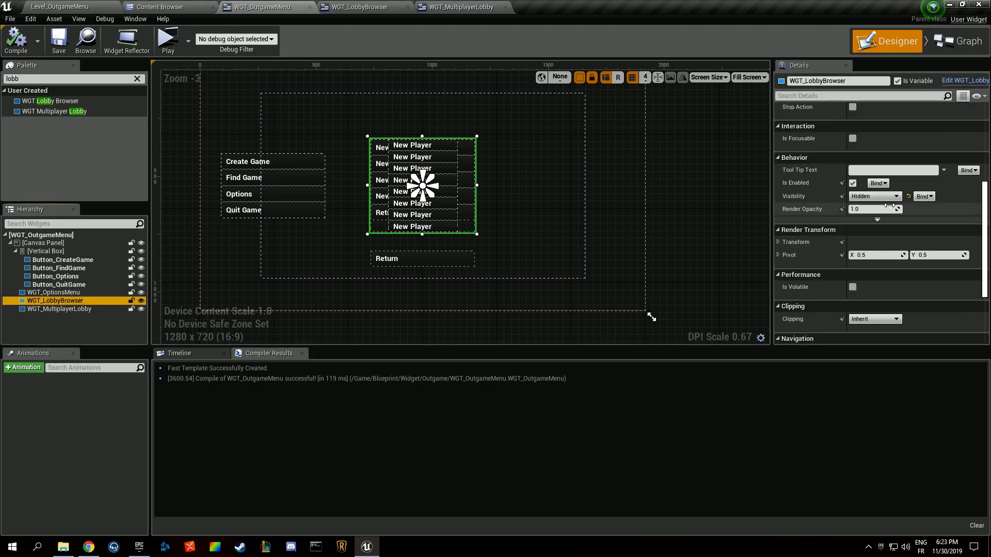
{"action": "left_click", "coordinate": [56, 308]}
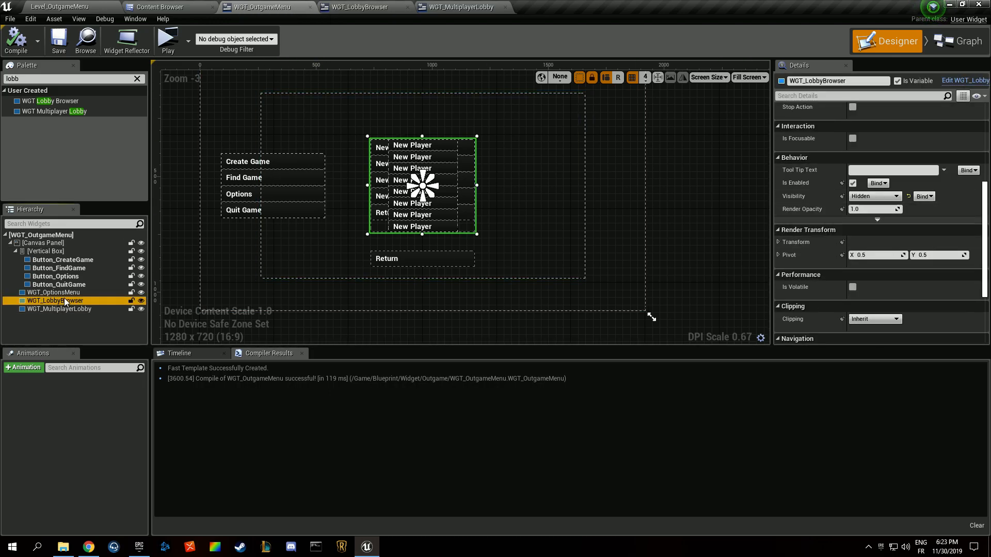
{"action": "left_click", "coordinate": [63, 293]}
Add Dispatch on Clicked events for Button_CreateGame and Button_FindGame in WGT_OutgameMenu
{"action": "left_click", "coordinate": [62, 259]}
{"action": "scroll", "coordinate": [885, 289], "scroll_direction": "down", "scroll_amount": 10}
{"action": "left_click", "coordinate": [884, 316]}
{"action": "left_click", "coordinate": [887, 41]}
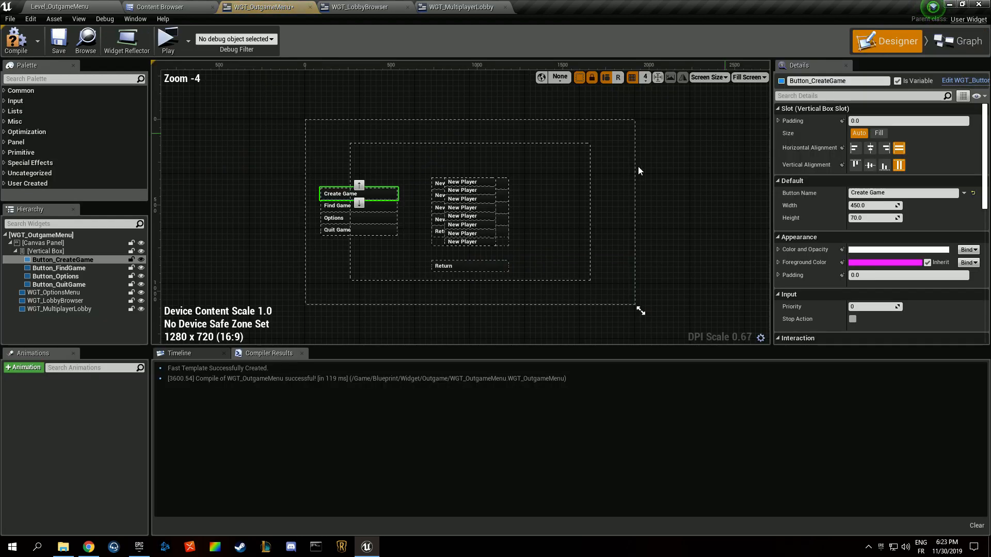
{"action": "left_click", "coordinate": [59, 268]}
{"action": "scroll", "coordinate": [792, 269], "scroll_direction": "down", "scroll_amount": 5}
{"action": "scroll", "coordinate": [867, 308], "scroll_direction": "down", "scroll_amount": 5}
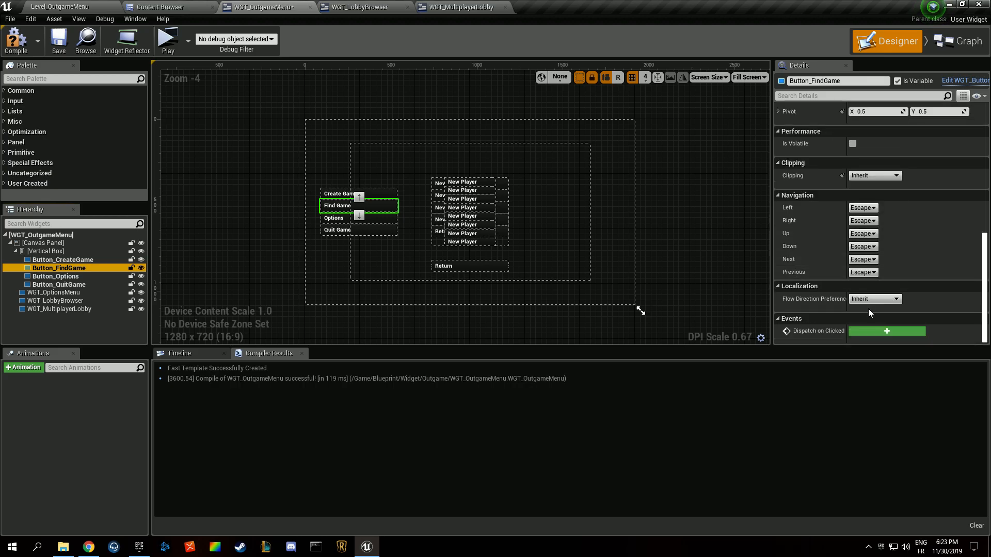
{"action": "left_click", "coordinate": [875, 333]}
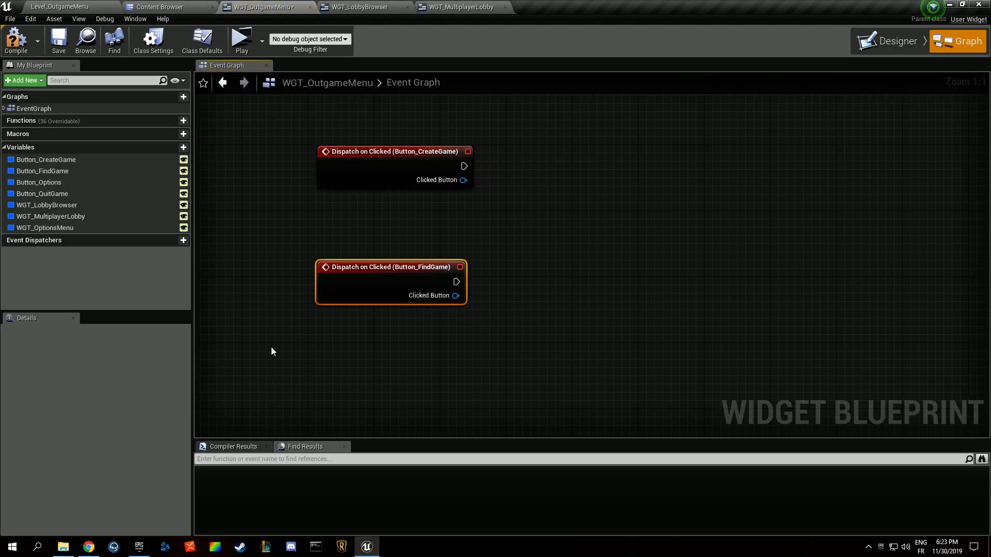
Connect a Set Visibility node targeting WGT_LobbyBrowser to the Button_FindGame clicked event
{"action": "left_click_drag", "start_coordinate": [88, 209], "coordinate": [441, 333]}
{"action": "left_click_drag", "start_coordinate": [512, 335], "coordinate": [594, 274]}
{"action": "type", "text": "set visi"}
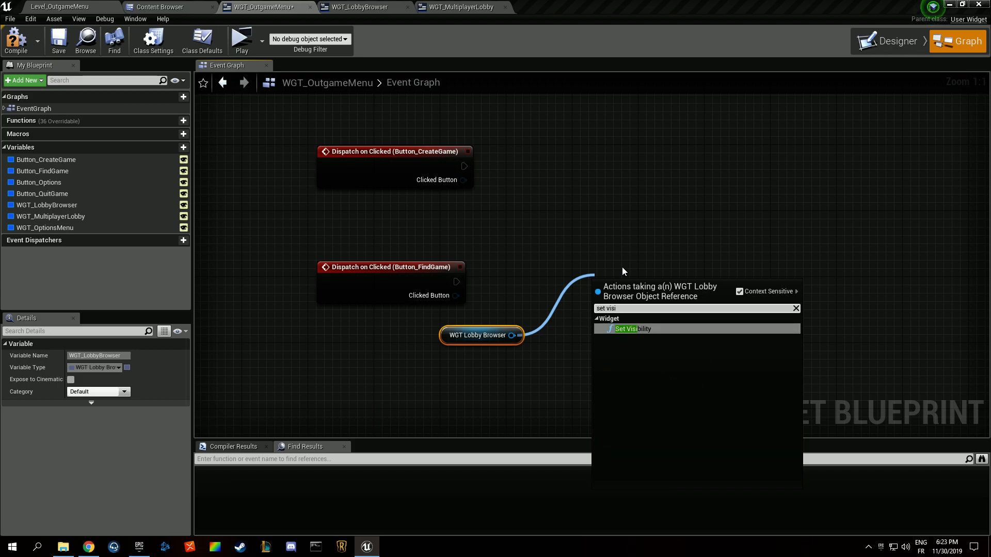
{"action": "key", "text": "Return"}
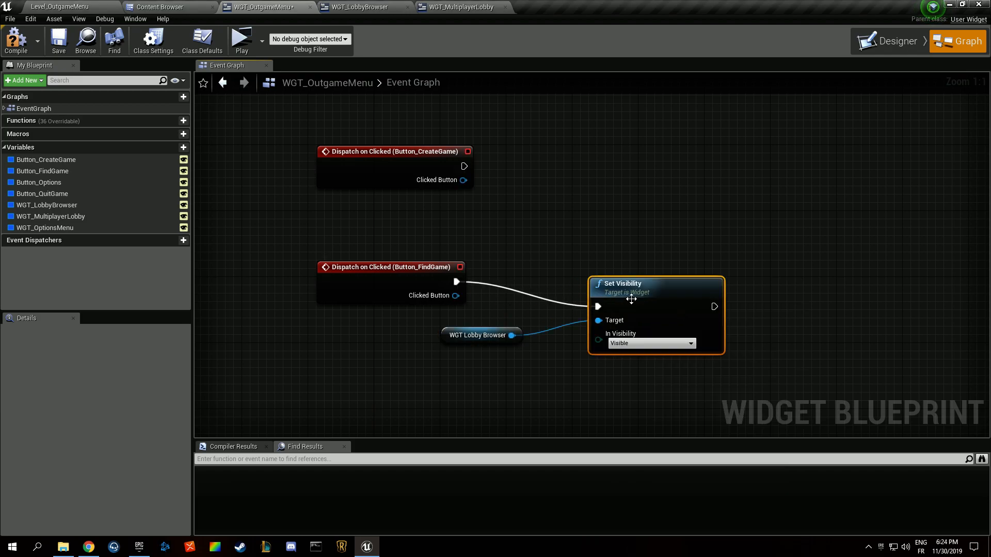
Set the lobby browser node's In Visibility to Hidden, and compile and save WGT_OutgameMenu
{"action": "left_click", "coordinate": [651, 343]}
{"action": "left_click", "coordinate": [619, 357]}
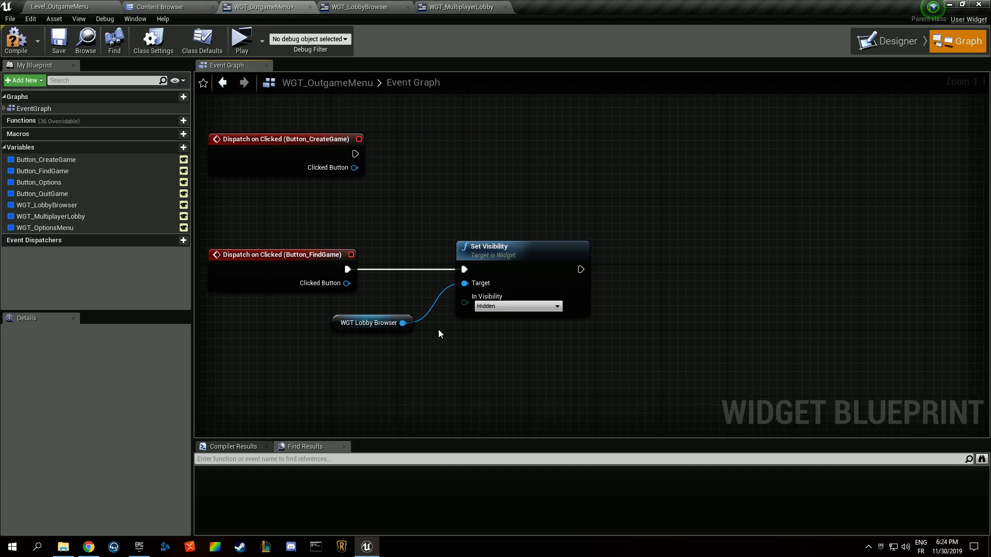
{"action": "left_click", "coordinate": [16, 44]}
{"action": "left_click", "coordinate": [59, 42]}
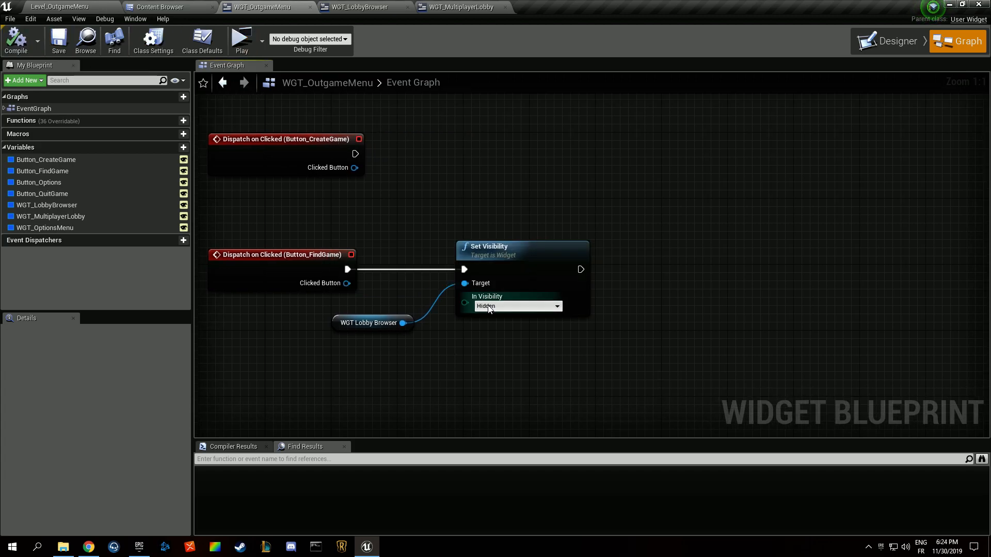
Set the lobby browser node's In Visibility to Self Hit Test Invisible and move the Button_FindGame node group lower in the graph
{"action": "left_click", "coordinate": [494, 343]}
{"action": "right_click_drag", "start_coordinate": [471, 330], "coordinate": [535, 366]}
{"action": "left_click_drag", "start_coordinate": [411, 246], "coordinate": [560, 368]}
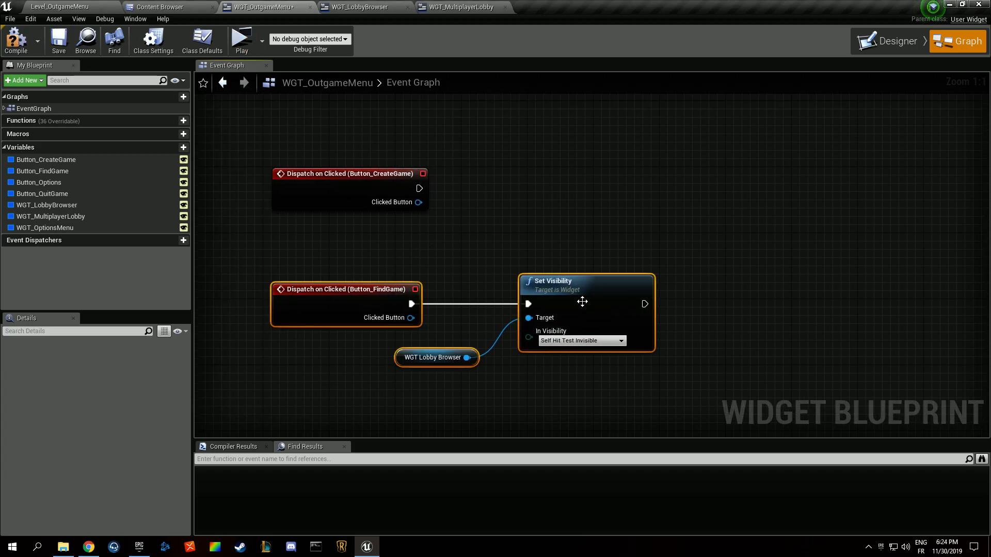
{"action": "left_click_drag", "start_coordinate": [583, 303], "coordinate": [584, 344]}
Duplicate the Set Visibility node, connect it to the Button_CreateGame clicked event, and use WGT_MultiplayerLobby as its target
{"action": "left_click", "coordinate": [626, 344]}
{"action": "key", "text": "ctrl+c"}
{"action": "key", "text": "ctrl+v"}
{"action": "left_click_drag", "start_coordinate": [419, 188], "coordinate": [552, 188]}
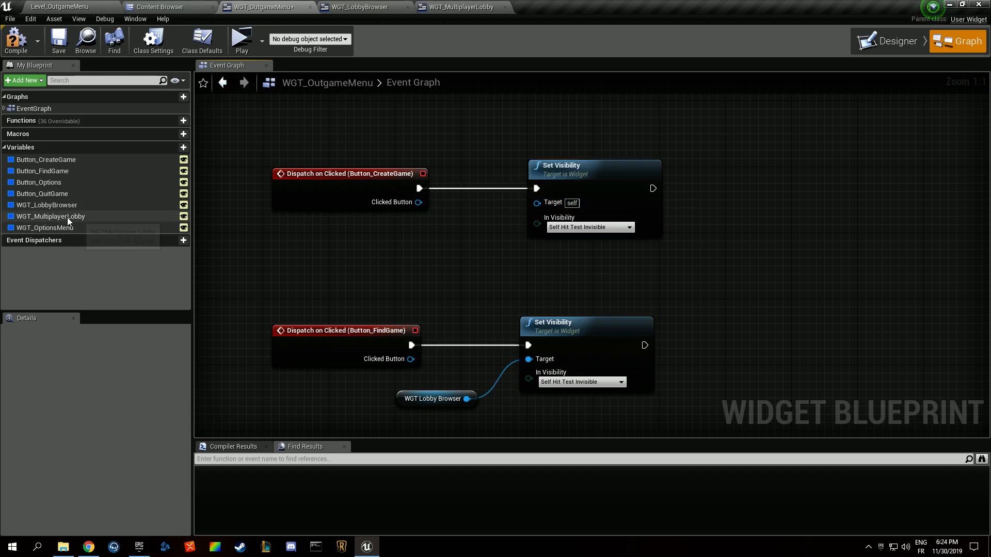
{"action": "left_click_drag", "start_coordinate": [82, 219], "coordinate": [536, 202]}
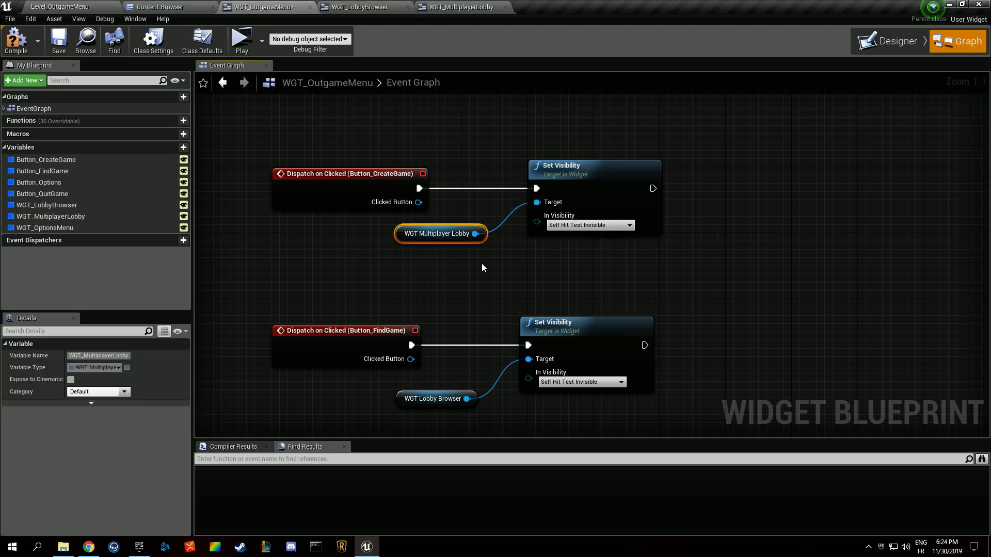
{"action": "left_click", "coordinate": [469, 255]}
{"action": "right_click_drag", "start_coordinate": [469, 255], "coordinate": [364, 205]}
Play the level and test Create Game, Find Game and Options with their Return buttons, ending with Quit Game
{"action": "left_click", "coordinate": [241, 40]}
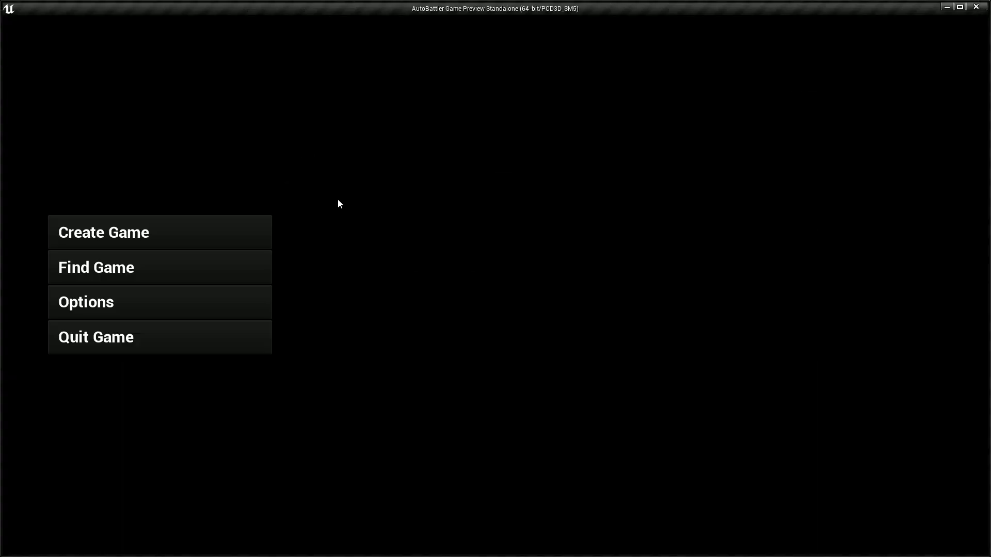
{"action": "left_click", "coordinate": [214, 233]}
{"action": "left_click", "coordinate": [460, 439]}
{"action": "left_click", "coordinate": [240, 258]}
{"action": "left_click", "coordinate": [408, 342]}
{"action": "left_click", "coordinate": [150, 301]}
{"action": "left_click", "coordinate": [440, 340]}
{"action": "left_click", "coordinate": [204, 338]}
Play the level again and test opening the multiplayer lobby and lobby browser, separately and together, closing them with Return
{"action": "left_click", "coordinate": [239, 52]}
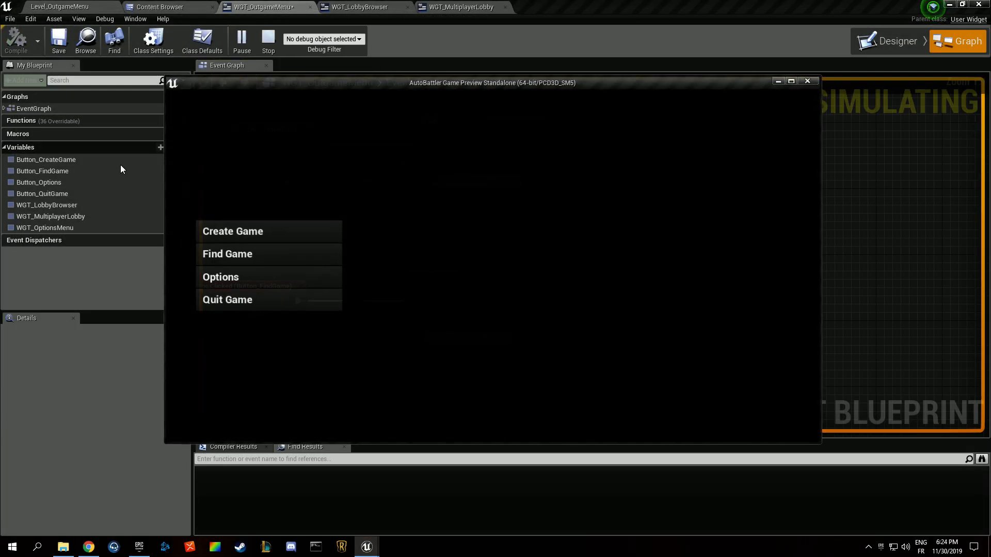
{"action": "left_click", "coordinate": [260, 230]}
{"action": "left_click", "coordinate": [472, 371]}
{"action": "left_click", "coordinate": [279, 252]}
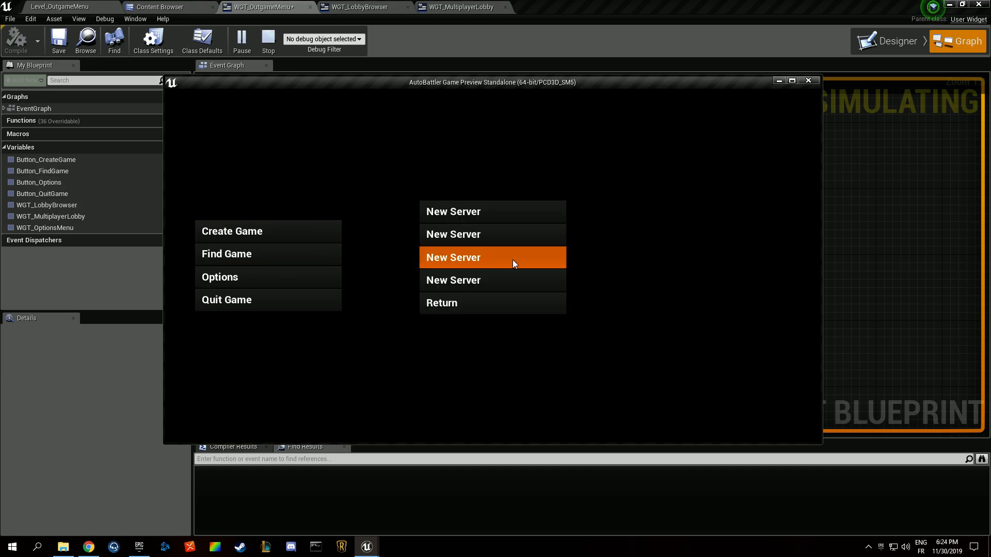
{"action": "left_click", "coordinate": [478, 311]}
{"action": "left_click", "coordinate": [278, 252]}
{"action": "left_click", "coordinate": [278, 233]}
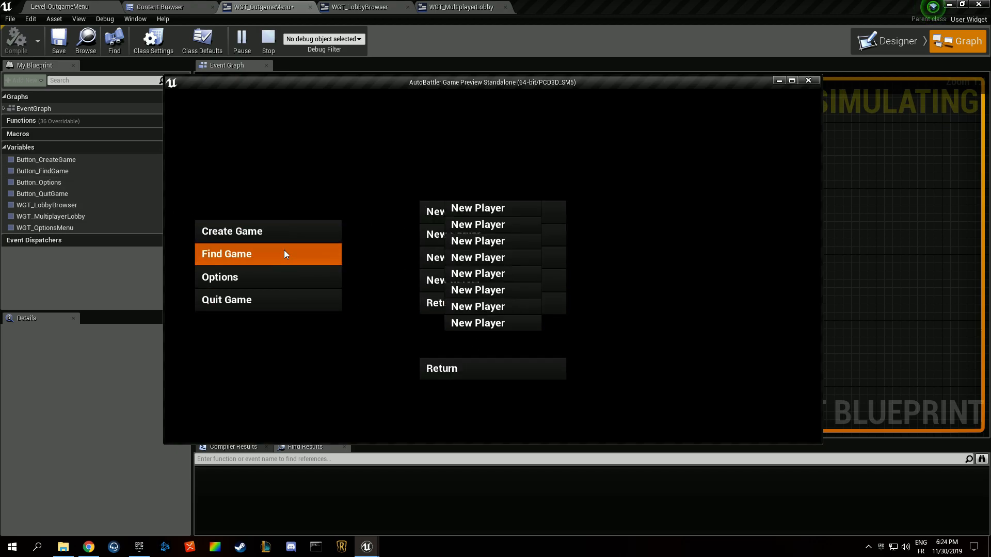
{"action": "left_click", "coordinate": [469, 367]}
{"action": "left_click", "coordinate": [467, 309]}
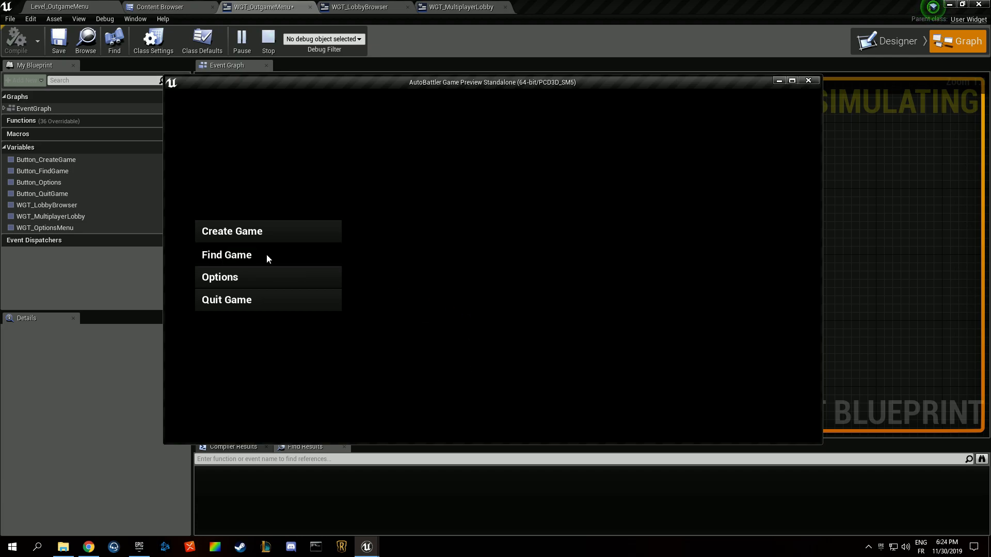
Repeatedly open the lobby browser and multiplayer lobby from the running menu and close each with its Return button
{"action": "left_click", "coordinate": [261, 254]}
{"action": "left_click", "coordinate": [432, 367]}
{"action": "left_click", "coordinate": [434, 304]}
{"action": "left_click", "coordinate": [256, 247]}
{"action": "left_click", "coordinate": [459, 304]}
{"action": "left_click", "coordinate": [265, 230]}
{"action": "left_click", "coordinate": [464, 371]}
{"action": "left_click", "coordinate": [294, 254]}
{"action": "left_click", "coordinate": [443, 304]}
{"action": "left_click", "coordinate": [295, 232]}
{"action": "left_click", "coordinate": [448, 367]}
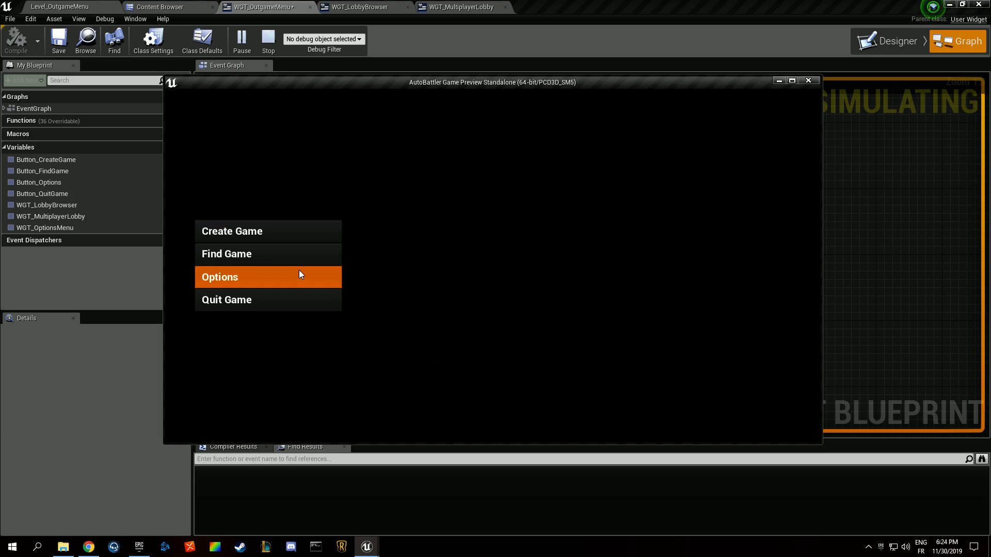
{"action": "left_click", "coordinate": [288, 255]}
{"action": "left_click", "coordinate": [449, 304]}
{"action": "left_click", "coordinate": [278, 253]}
{"action": "left_click", "coordinate": [289, 233]}
{"action": "left_click", "coordinate": [459, 367]}
{"action": "left_click", "coordinate": [454, 304]}
{"action": "left_click", "coordinate": [277, 254]}
{"action": "left_click", "coordinate": [455, 297]}
{"action": "left_click", "coordinate": [277, 250]}
{"action": "left_click", "coordinate": [435, 303]}
{"action": "left_click", "coordinate": [261, 233]}
{"action": "left_click", "coordinate": [491, 366]}
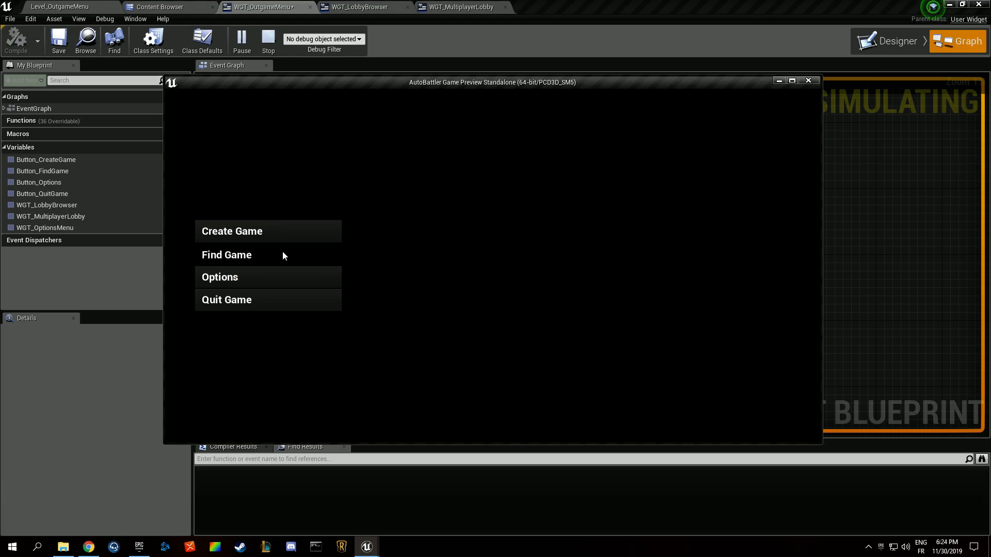
{"action": "left_click", "coordinate": [282, 254]}
{"action": "left_click", "coordinate": [468, 309]}
{"action": "left_click", "coordinate": [267, 247]}
{"action": "left_click", "coordinate": [454, 304]}
{"action": "left_click", "coordinate": [286, 235]}
{"action": "left_click", "coordinate": [485, 361]}
{"action": "left_click", "coordinate": [276, 259]}
{"action": "left_click", "coordinate": [466, 308]}
{"action": "left_click", "coordinate": [271, 240]}
{"action": "left_click", "coordinate": [491, 361]}
{"action": "left_click", "coordinate": [257, 251]}
{"action": "left_click", "coordinate": [452, 303]}
{"action": "left_click", "coordinate": [281, 251]}
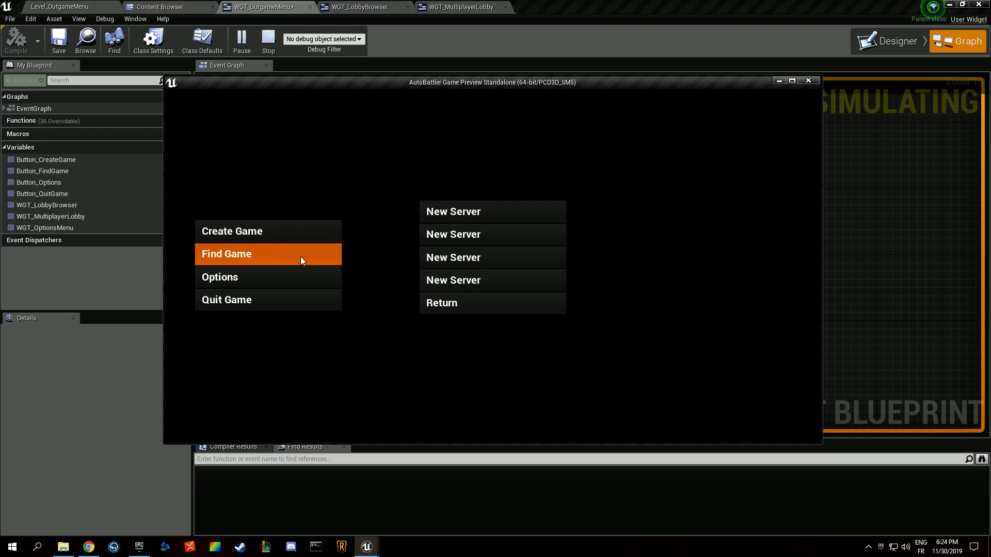
{"action": "left_click", "coordinate": [464, 306]}
Test opening the menu's panels on top of one another and closing each with its own Return button
{"action": "left_click", "coordinate": [268, 232]}
{"action": "left_click", "coordinate": [283, 256]}
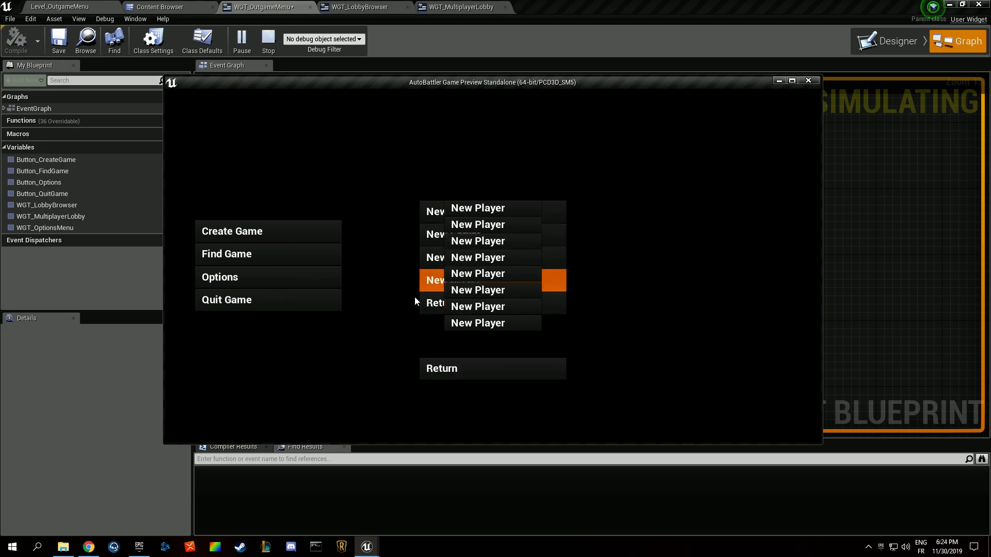
{"action": "left_click", "coordinate": [467, 368]}
{"action": "left_click", "coordinate": [472, 304]}
{"action": "left_click", "coordinate": [454, 303]}
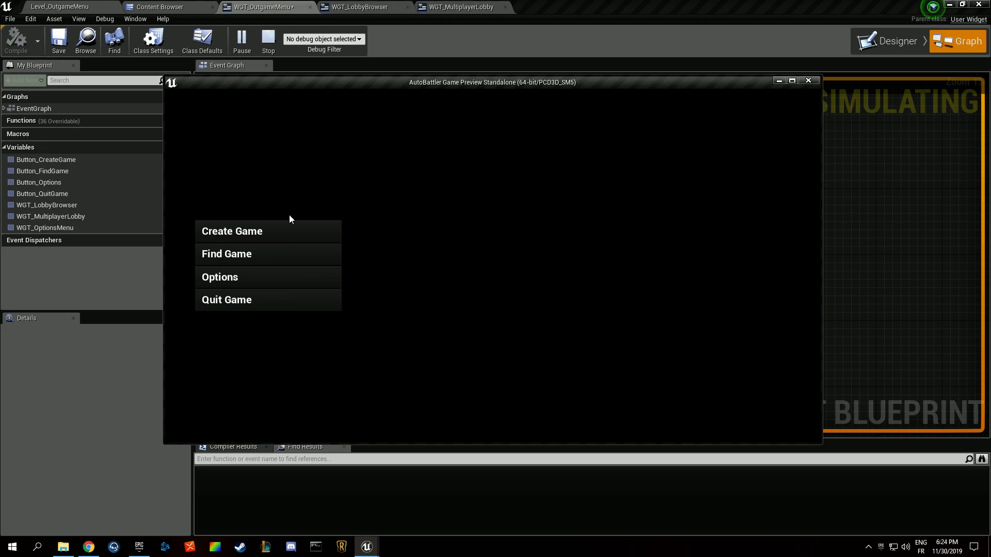
{"action": "left_click", "coordinate": [264, 234]}
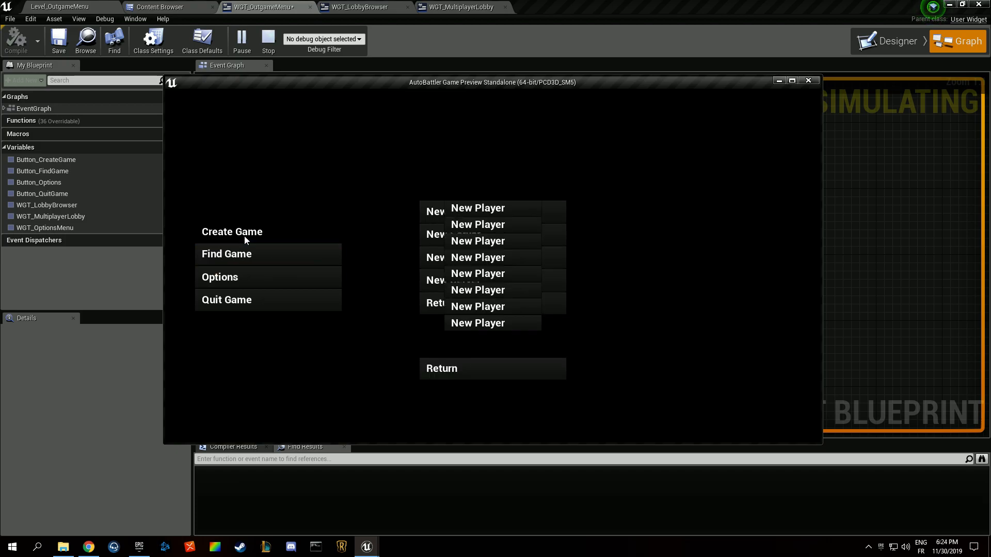
{"action": "left_click", "coordinate": [488, 368]}
{"action": "left_click", "coordinate": [472, 303]}
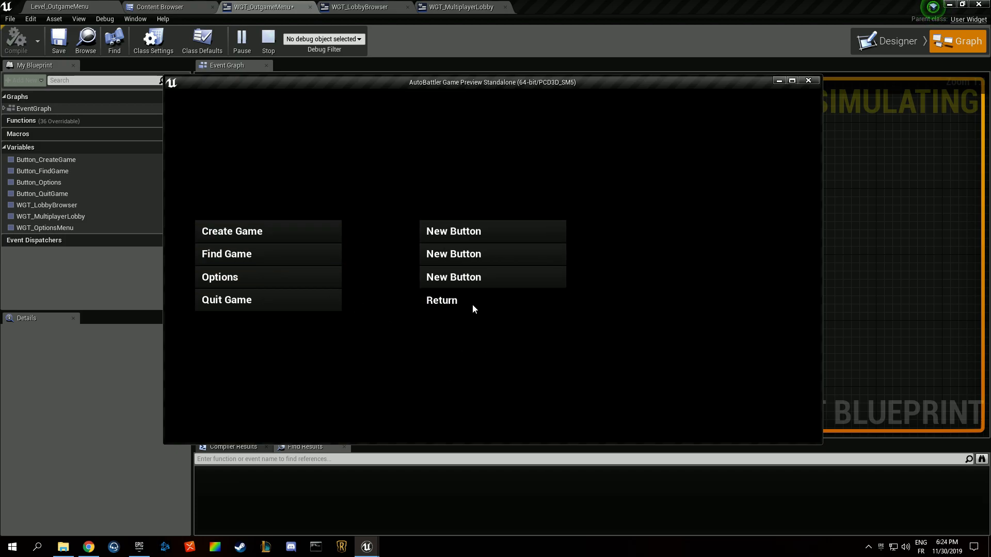
{"action": "left_click", "coordinate": [472, 305]}
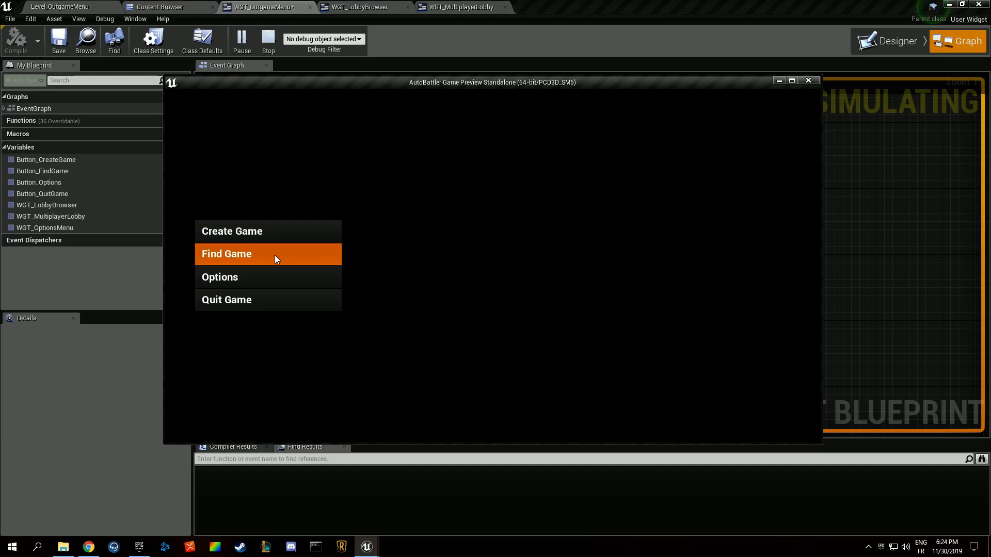
Check the overlap between the multiplayer lobby and lobby browser in the running menu, and end the preview with Quit Game
{"action": "left_click", "coordinate": [303, 241]}
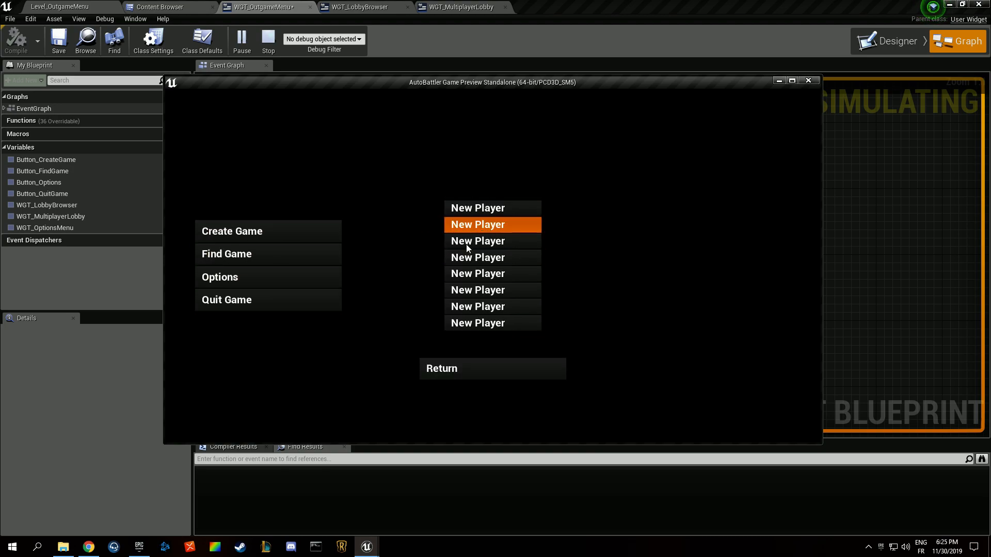
{"action": "left_click", "coordinate": [296, 256]}
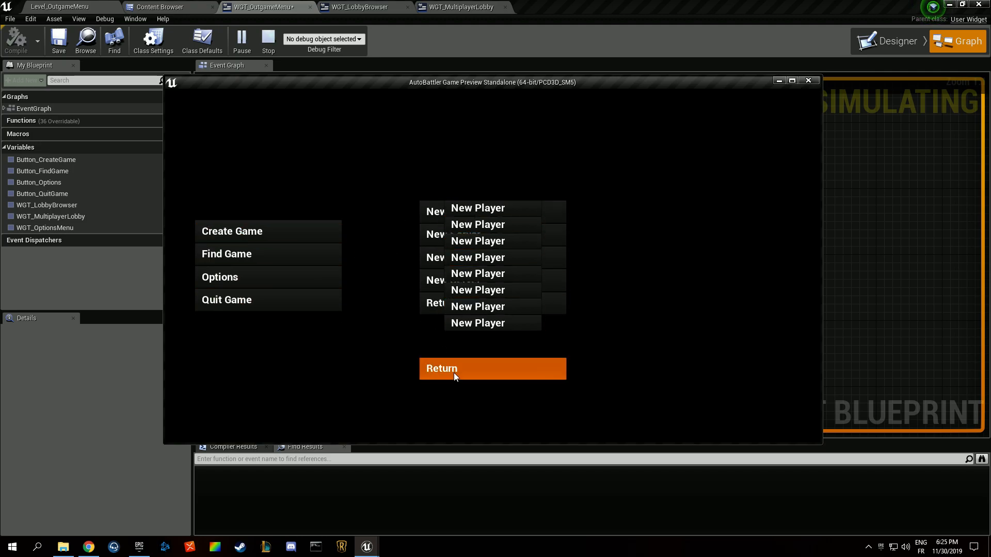
{"action": "left_click", "coordinate": [262, 250]}
{"action": "left_click", "coordinate": [488, 365]}
{"action": "left_click", "coordinate": [433, 303]}
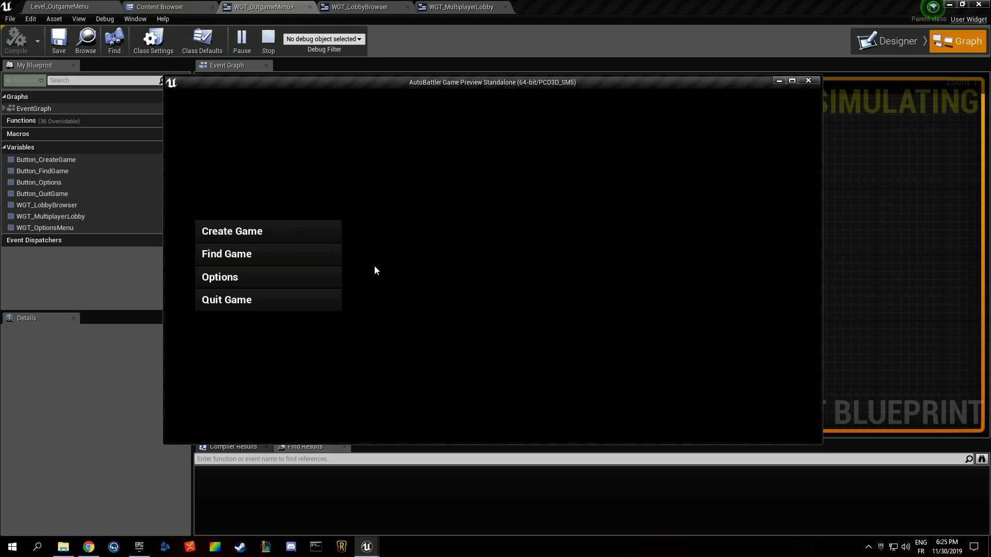
{"action": "left_click", "coordinate": [476, 304]}
{"action": "left_click", "coordinate": [287, 249]}
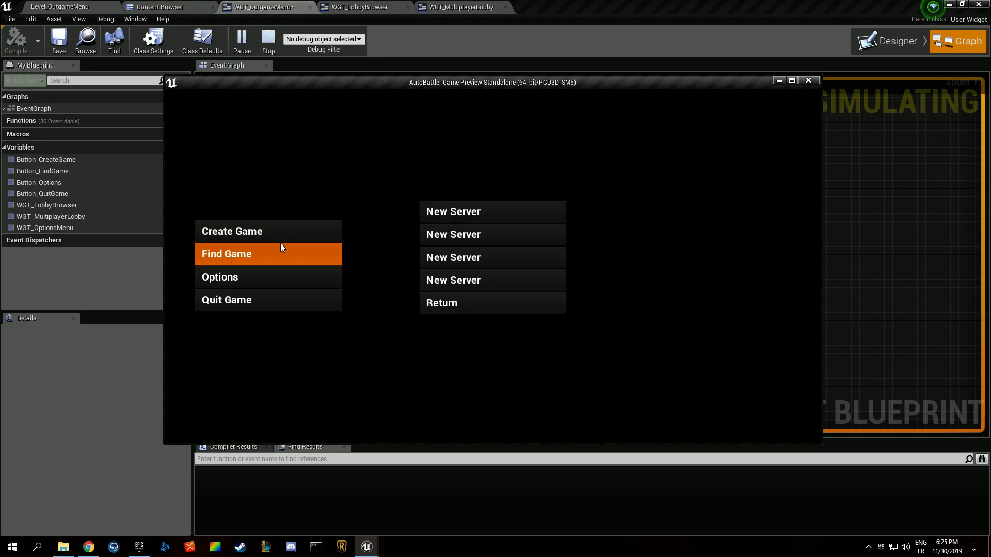
{"action": "left_click", "coordinate": [281, 236]}
{"action": "left_click", "coordinate": [476, 306]}
{"action": "left_click", "coordinate": [308, 236]}
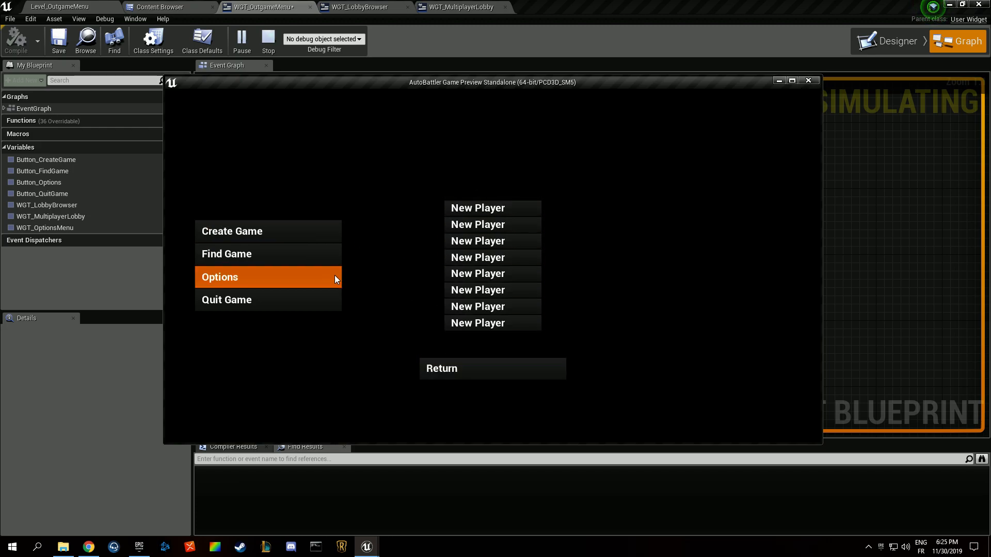
{"action": "left_click", "coordinate": [292, 303]}
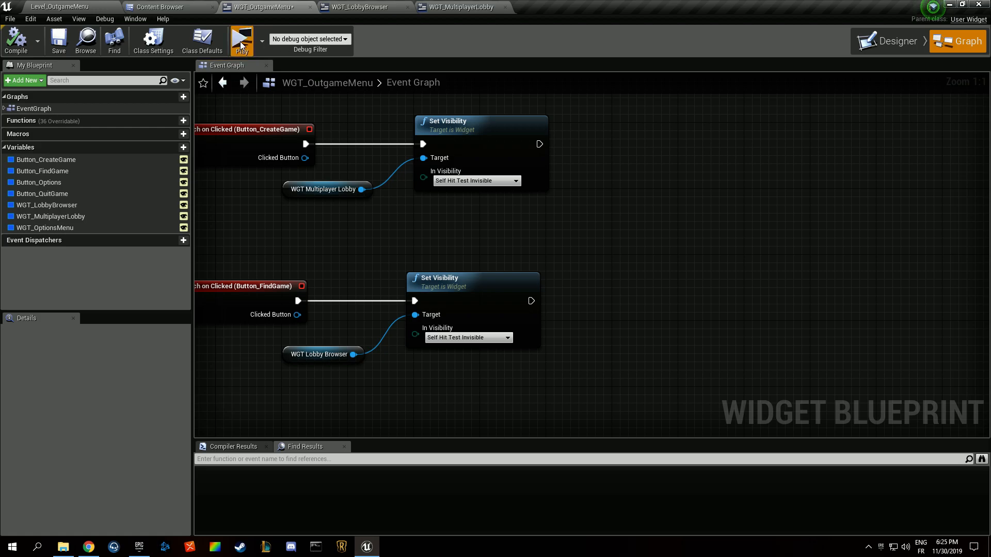
Restart the preview and test Create Game, Find Game and Options again, closing the opened panels with Return
{"action": "left_click", "coordinate": [242, 44]}
{"action": "left_click", "coordinate": [276, 234]}
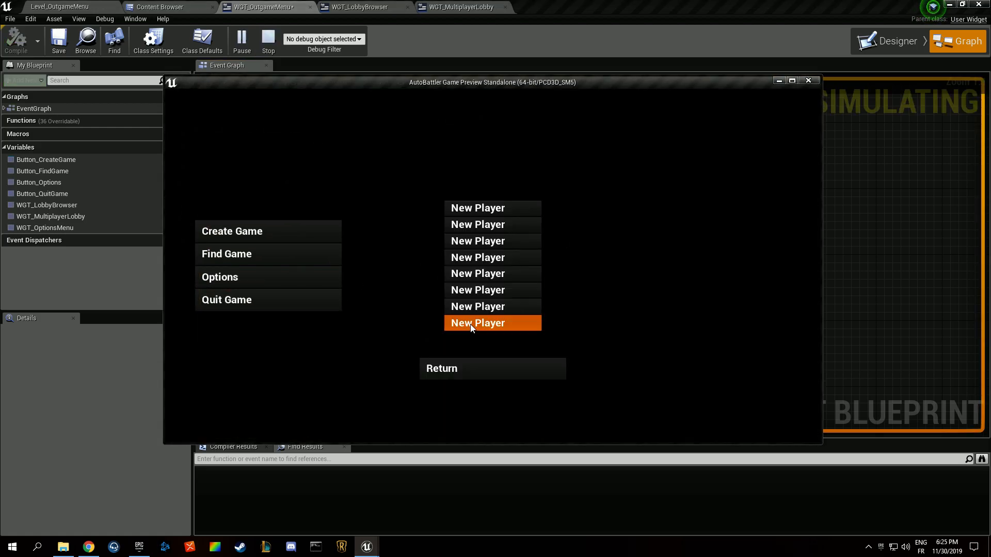
{"action": "left_click", "coordinate": [462, 370]}
{"action": "left_click", "coordinate": [272, 229]}
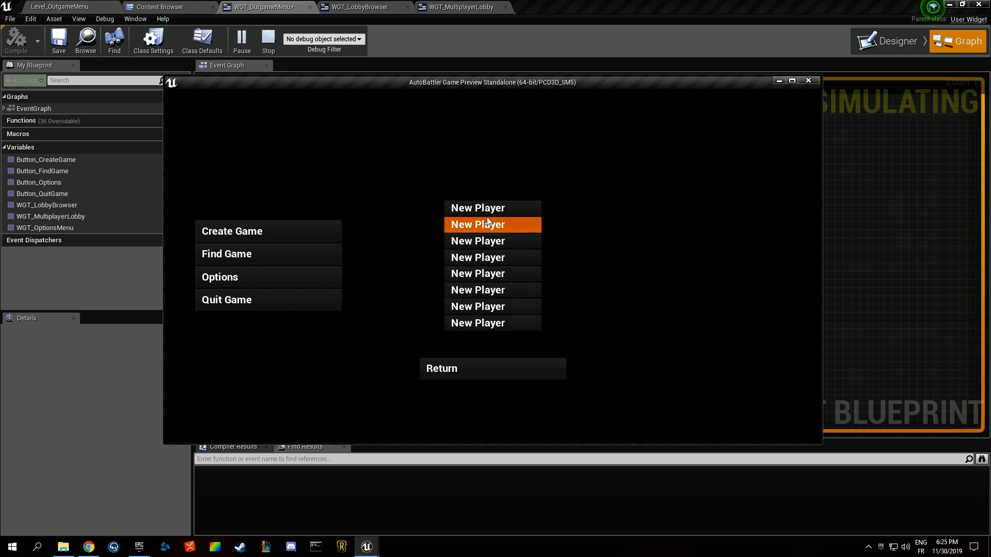
{"action": "left_click", "coordinate": [321, 253]}
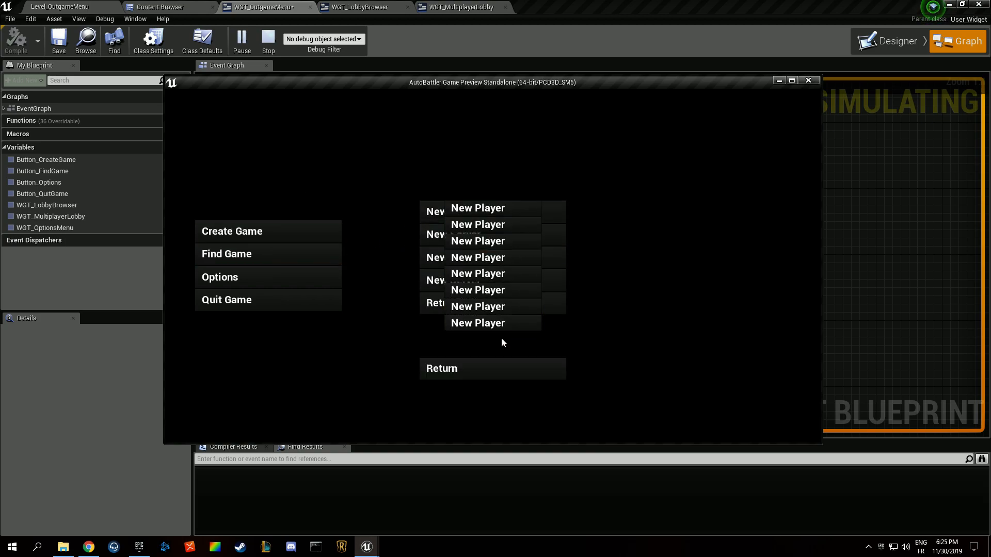
{"action": "left_click", "coordinate": [474, 303]}
{"action": "left_click", "coordinate": [261, 252]}
{"action": "left_click", "coordinate": [465, 293]}
{"action": "left_click", "coordinate": [277, 280]}
{"action": "left_click", "coordinate": [459, 297]}
{"action": "left_click", "coordinate": [237, 260]}
{"action": "left_click", "coordinate": [447, 300]}
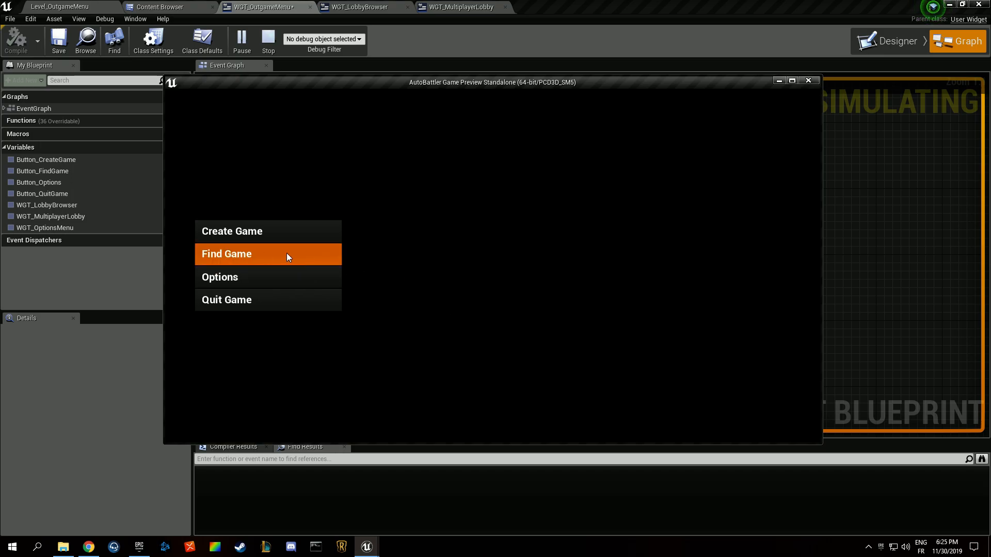
Test the lobby and browser one after the other and overlapping, close both with Return, and quit the game
{"action": "left_click", "coordinate": [258, 233]}
{"action": "left_click", "coordinate": [500, 367]}
{"action": "left_click", "coordinate": [252, 255]}
{"action": "left_click", "coordinate": [487, 304]}
{"action": "left_click", "coordinate": [260, 254]}
{"action": "left_click", "coordinate": [270, 238]}
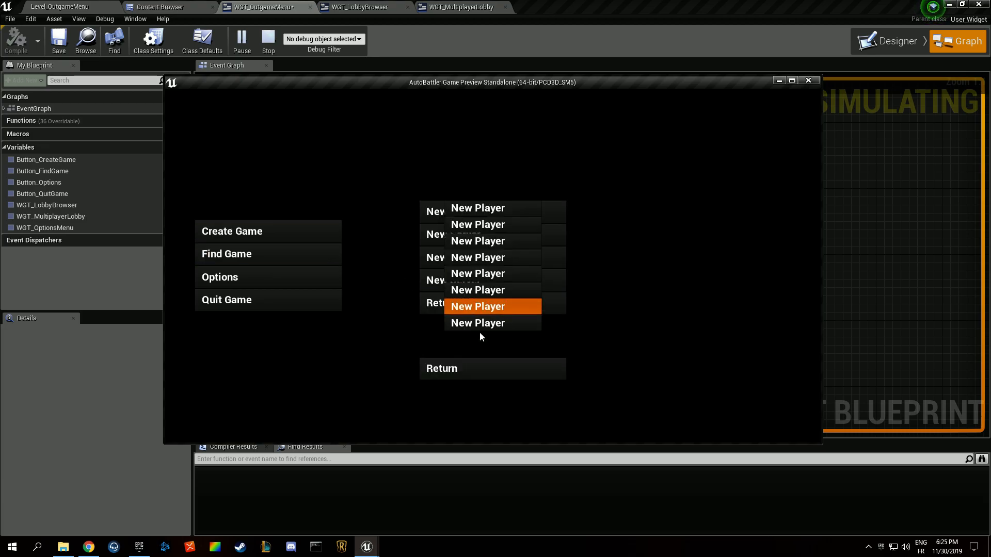
{"action": "left_click", "coordinate": [467, 368]}
{"action": "left_click", "coordinate": [453, 307]}
{"action": "left_click", "coordinate": [268, 309]}
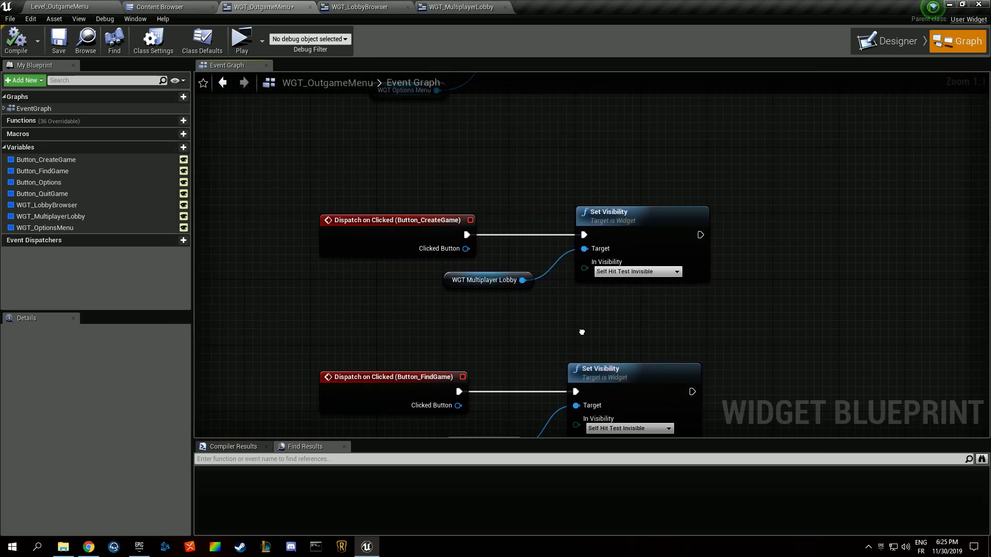
Save WGT_OutgameMenu and close the WGT_MultiplayerLobby, WGT_LobbyBrowser and WGT_OutgameMenu editors
{"action": "scroll", "coordinate": [381, 368], "scroll_direction": "down", "scroll_amount": 2}
{"action": "right_click_drag", "start_coordinate": [365, 80], "coordinate": [282, 83]}
{"action": "scroll", "coordinate": [305, 177], "scroll_direction": "up", "scroll_amount": 4}
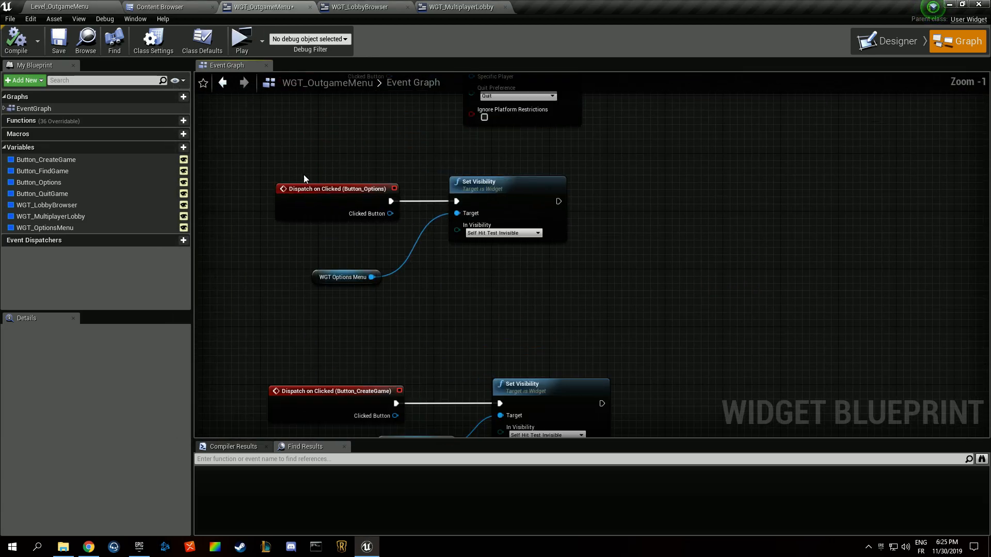
{"action": "left_click", "coordinate": [56, 49]}
{"action": "middle_click", "coordinate": [475, 4]}
{"action": "middle_click", "coordinate": [347, 5]}
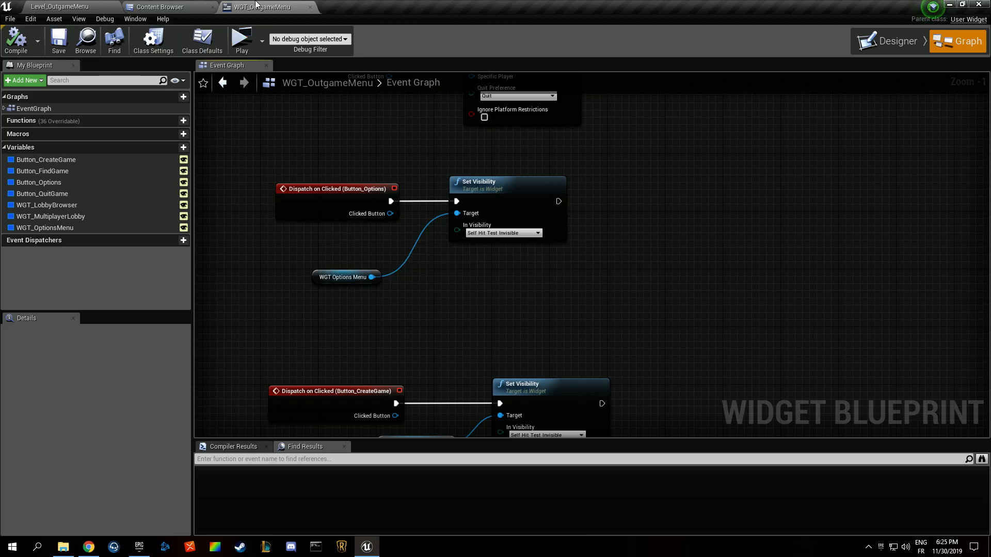
{"action": "middle_click", "coordinate": [269, 5]}
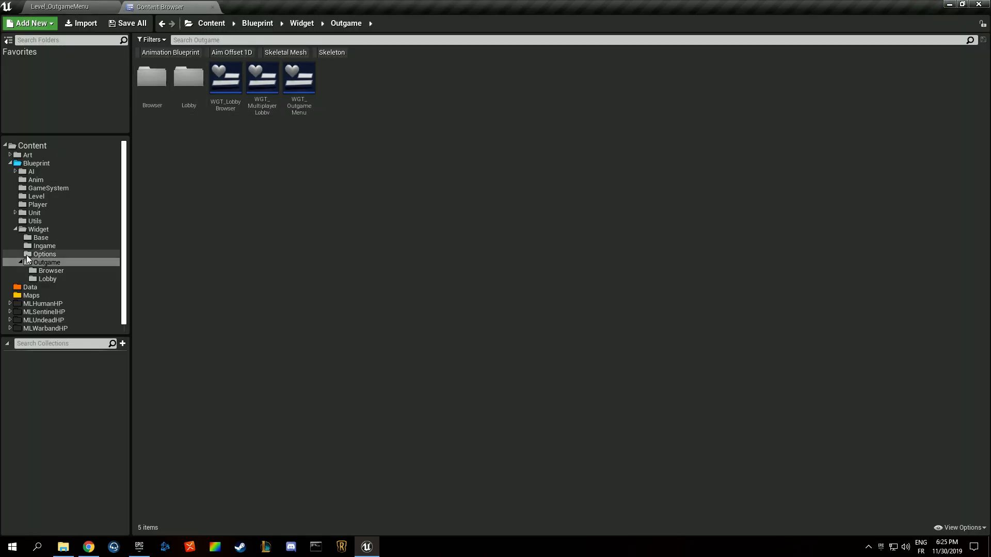
Collapse the Outgame, Widget and Blueprint folders in the content folder tree, and select the Blueprint folder
{"action": "left_click", "coordinate": [21, 263]}
{"action": "left_click", "coordinate": [16, 230]}
{"action": "left_click", "coordinate": [10, 163]}
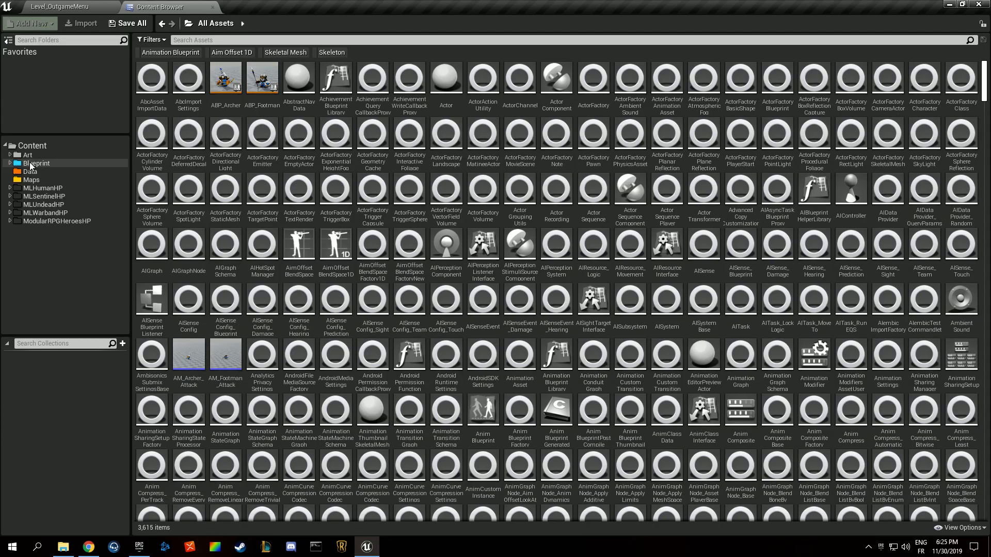
{"action": "left_click", "coordinate": [30, 164]}
Play Level_OutgameMenu from the level editor, open Options and return from it, and exit with Quit Game
{"action": "left_click", "coordinate": [99, 8]}
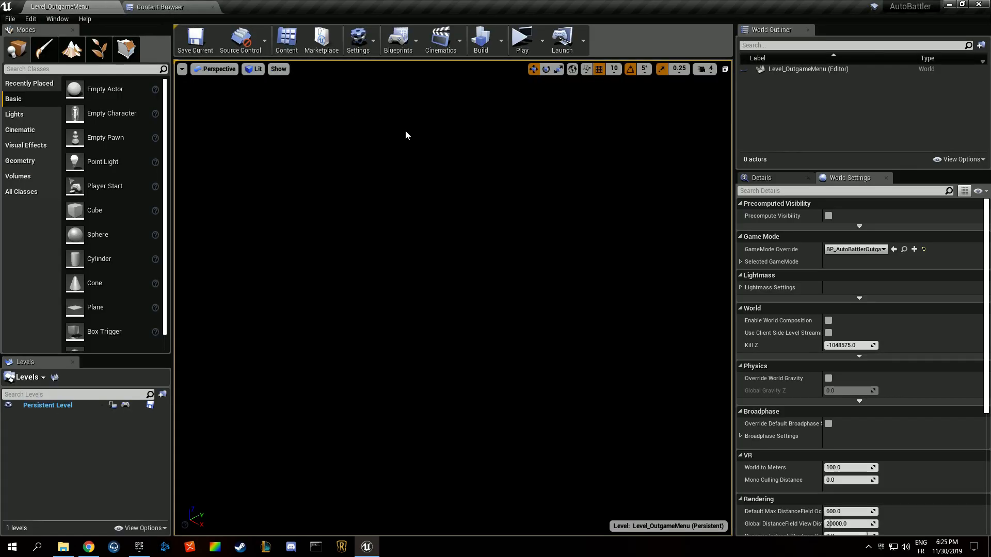
{"action": "left_click", "coordinate": [532, 39]}
{"action": "left_click", "coordinate": [266, 277]}
{"action": "left_click", "coordinate": [480, 298]}
{"action": "left_click", "coordinate": [266, 299]}
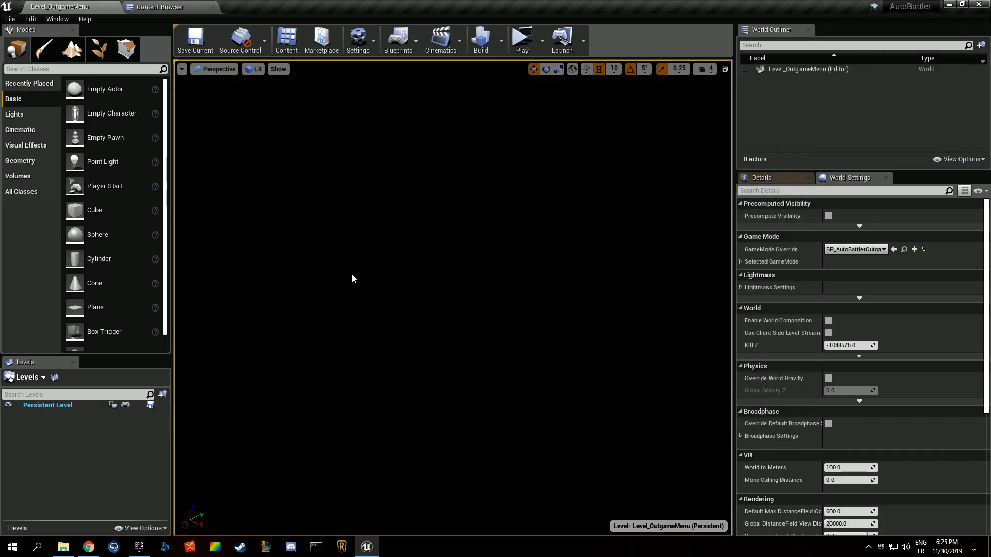